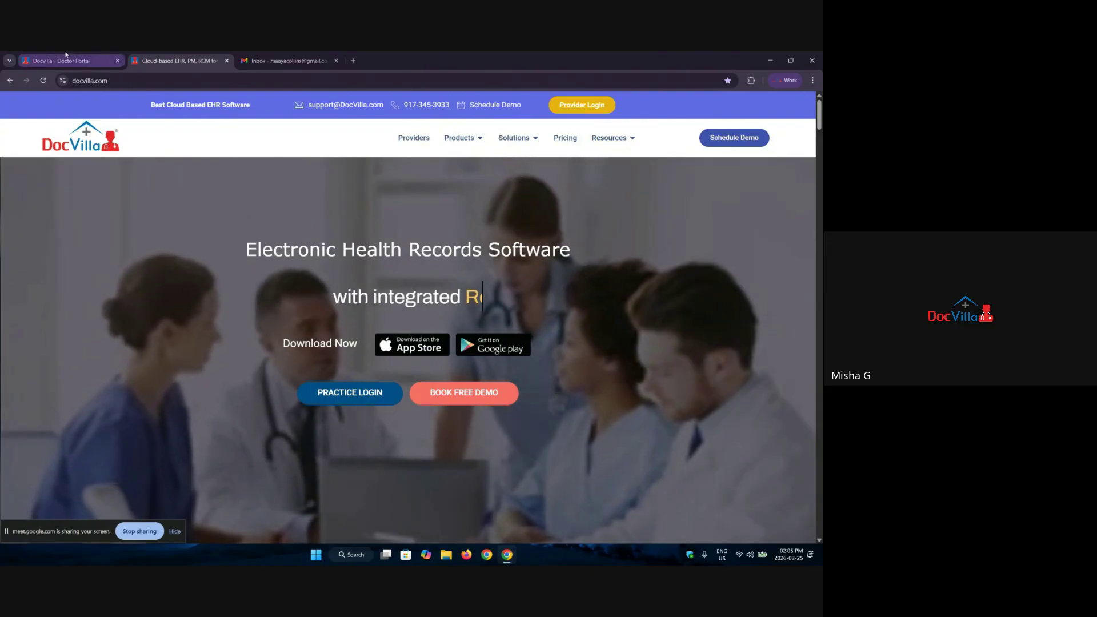
Step: Close the Cloud-based EHR marketing tab and submit the provider sign-in on the Doctor Portal
left_click(113, 57)
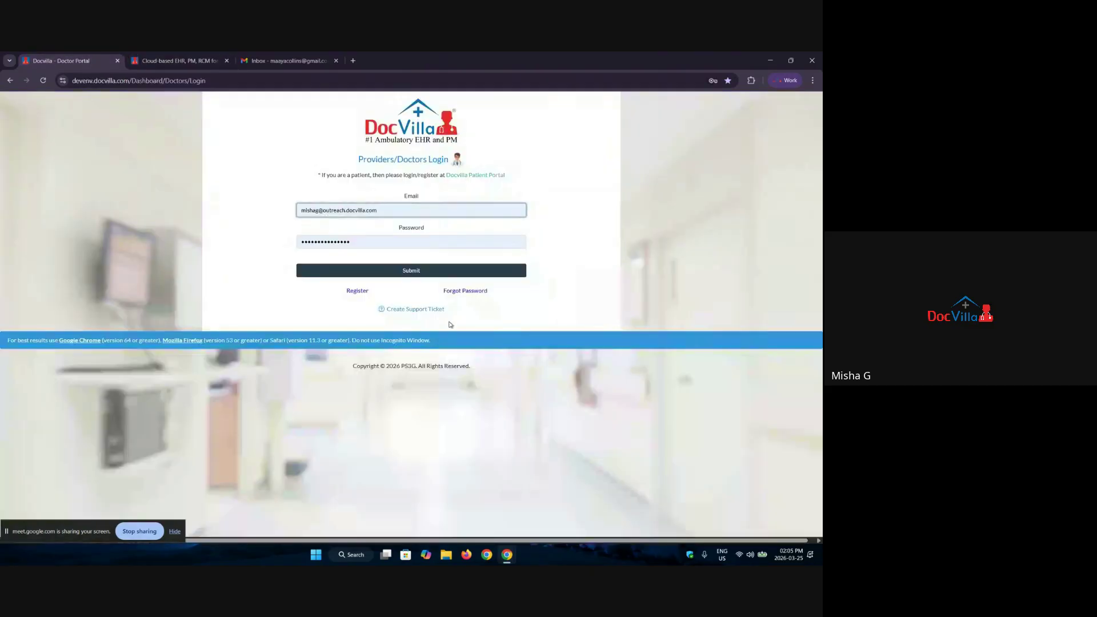
left_click(227, 60)
left_click(393, 270)
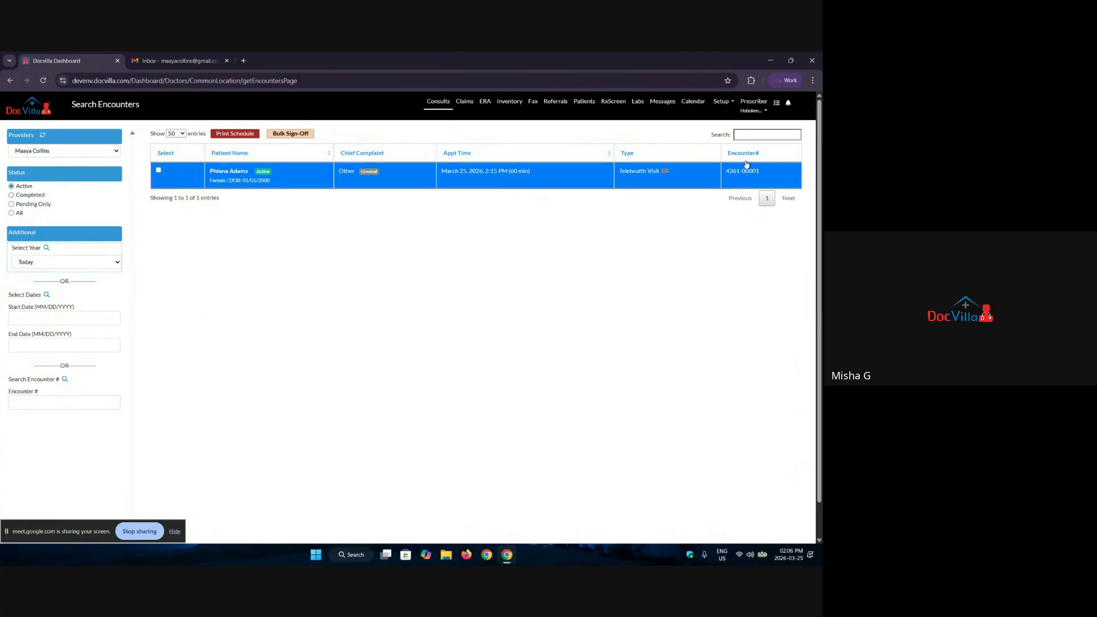
Step: Switch the active role to House MD / Account Admin and acknowledge the confirmation
left_click(754, 110)
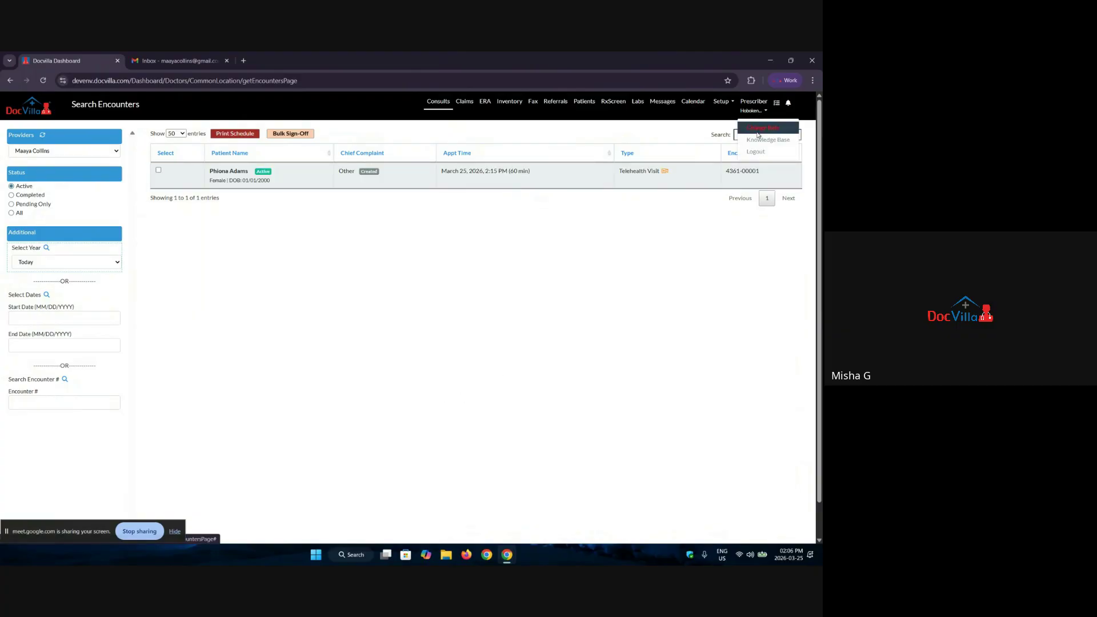
left_click(757, 128)
left_click(441, 180)
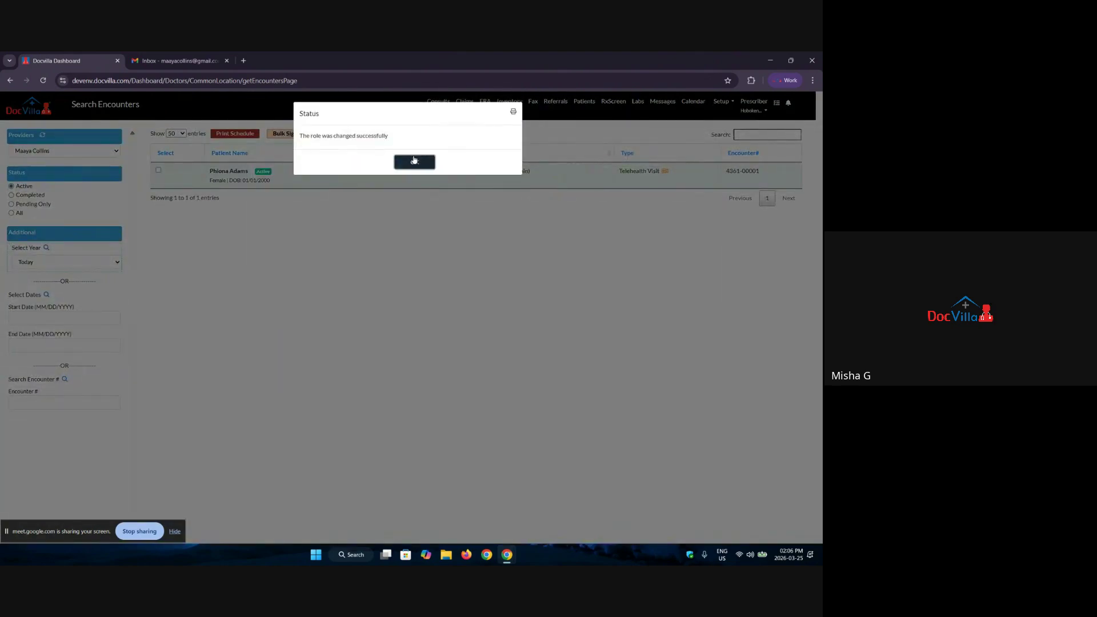
left_click(414, 161)
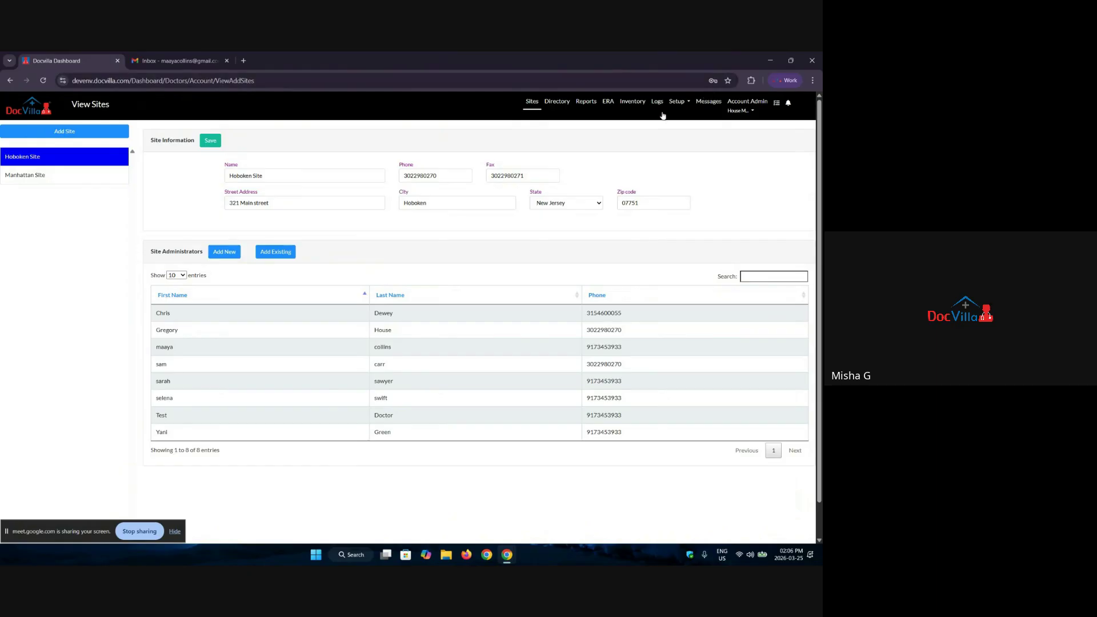
Step: Open the Setup menu on the Hoboken Site page
left_click(679, 108)
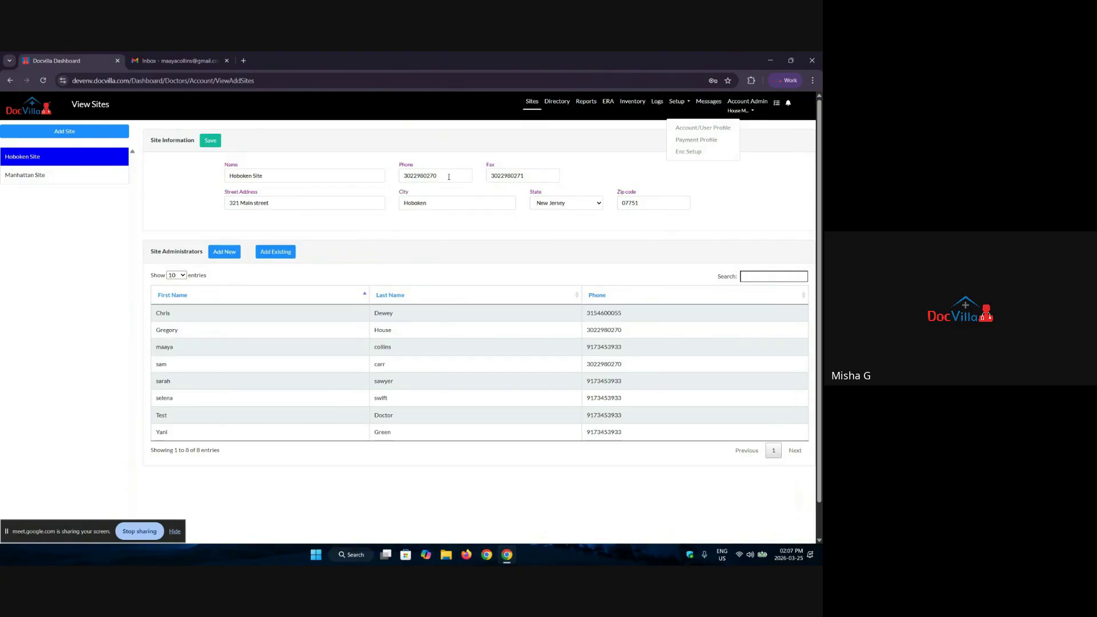
Step: Select the site's phone number, then go to Account/User Profile under Setup
double_click(448, 177)
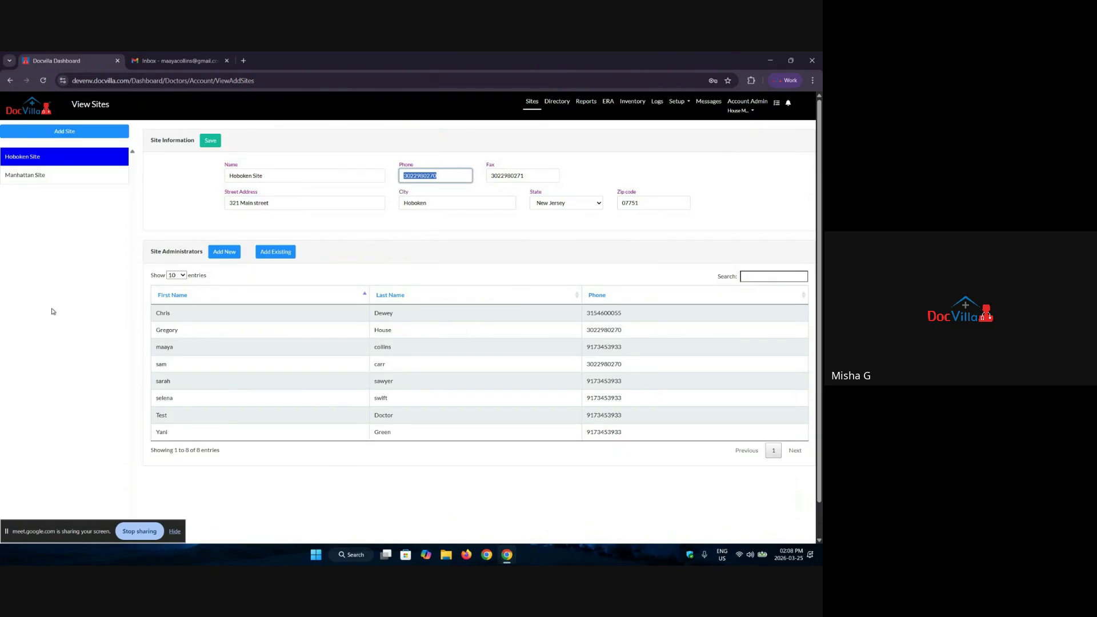
left_click(678, 105)
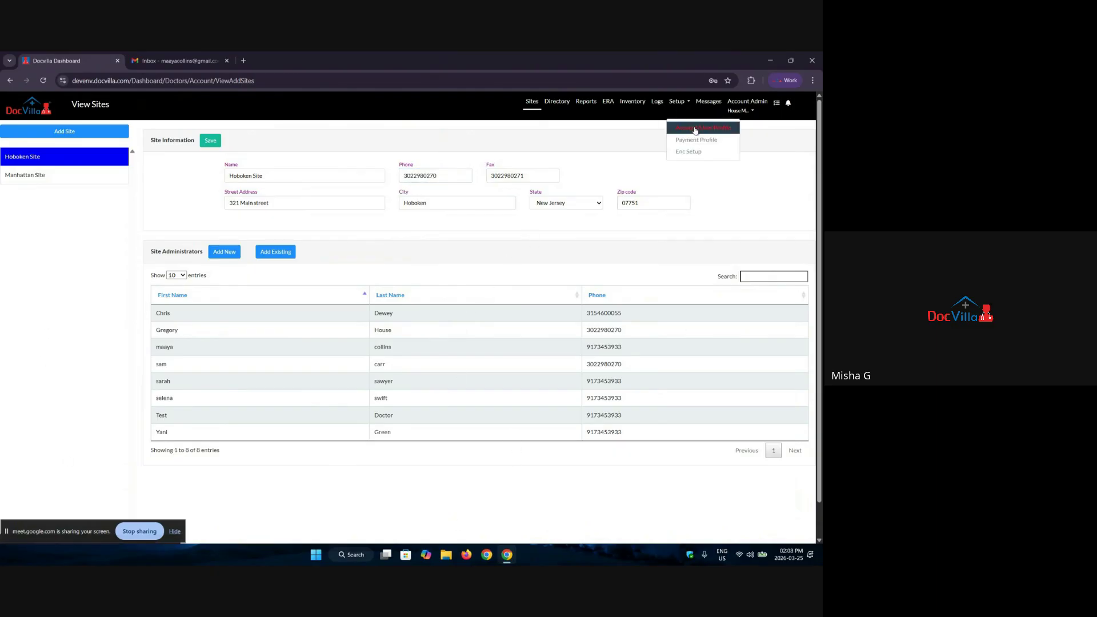
left_click(696, 129)
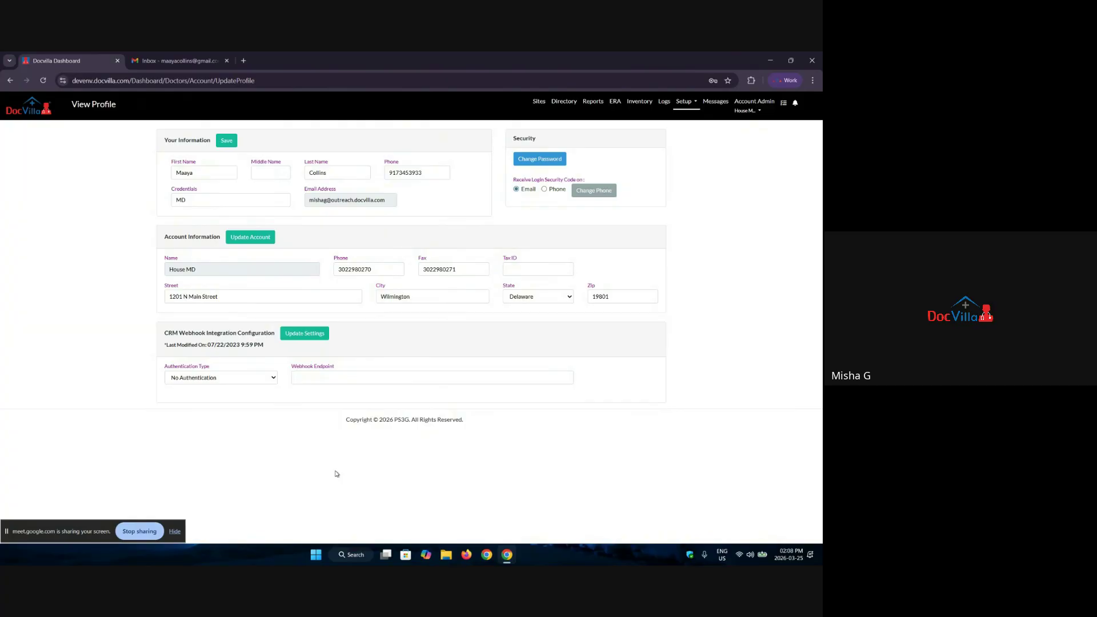
Step: Select the first name and MD credentials values and highlight the Security settings area
left_click(201, 171)
double_click(202, 171)
double_click(203, 200)
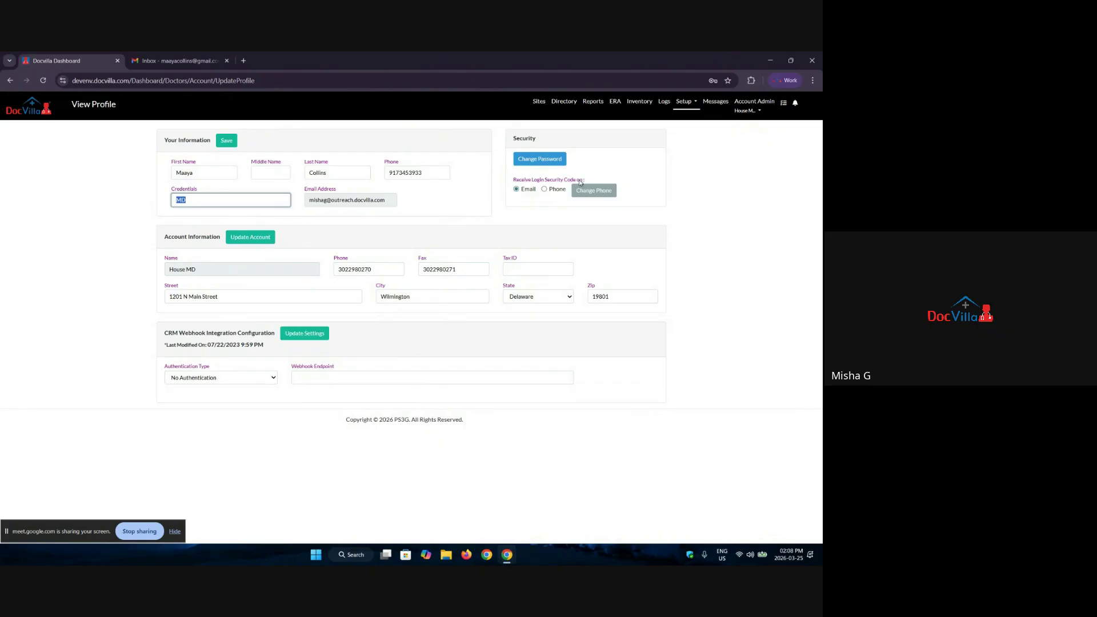
left_click_drag(515, 137, 555, 148)
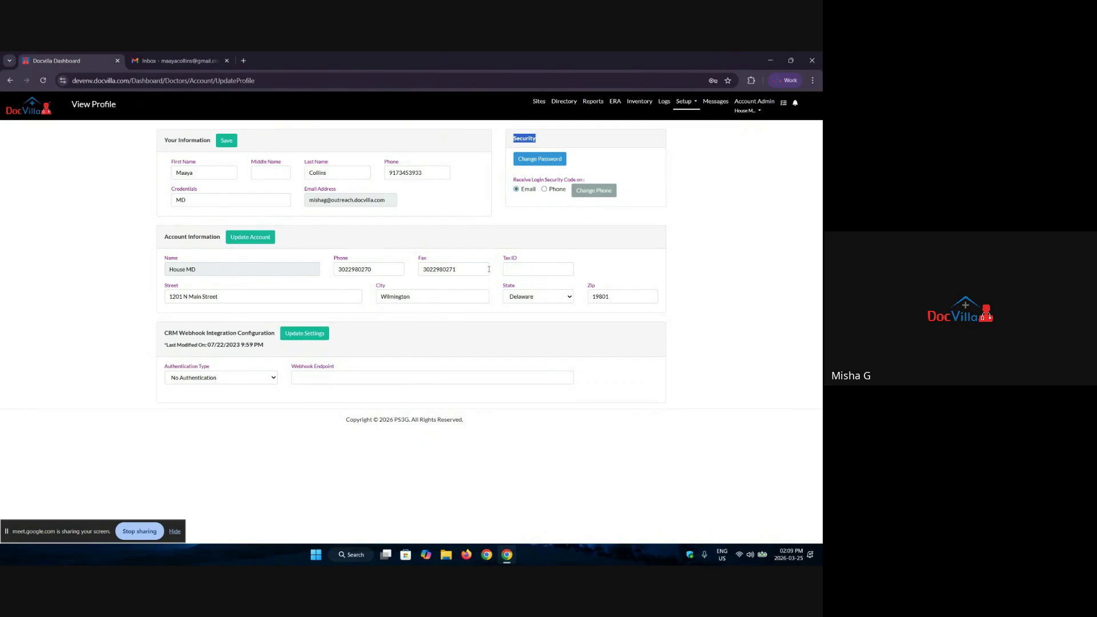
Step: Enter the placeholder 'xxxxxxxx' as the Tax ID
left_click(539, 269)
type("xxxxxxxx")
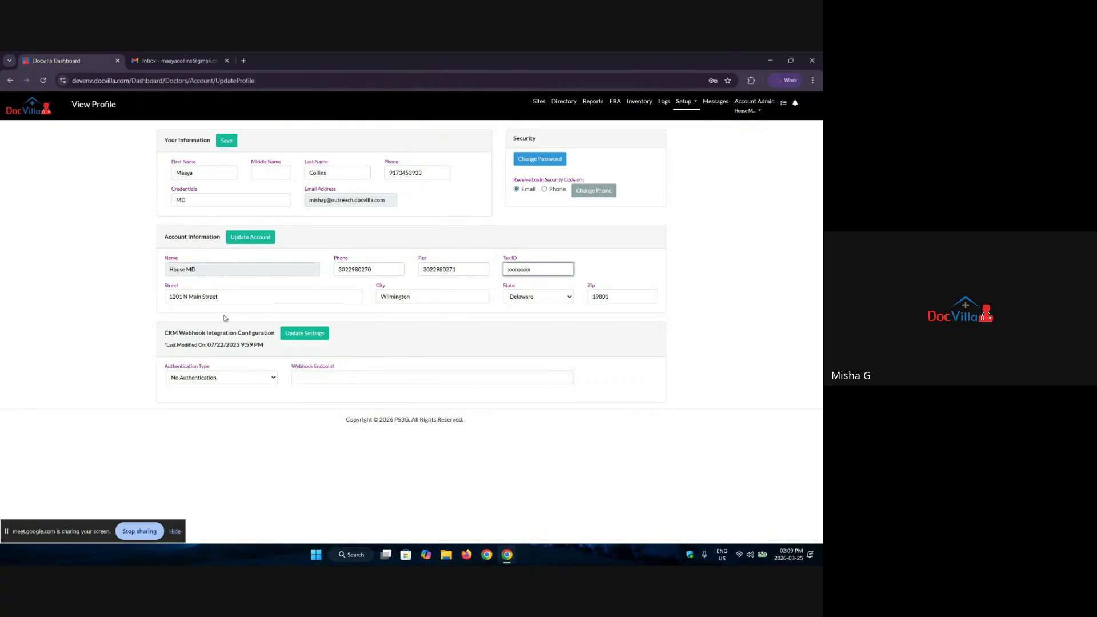
left_click_drag(183, 288, 152, 288)
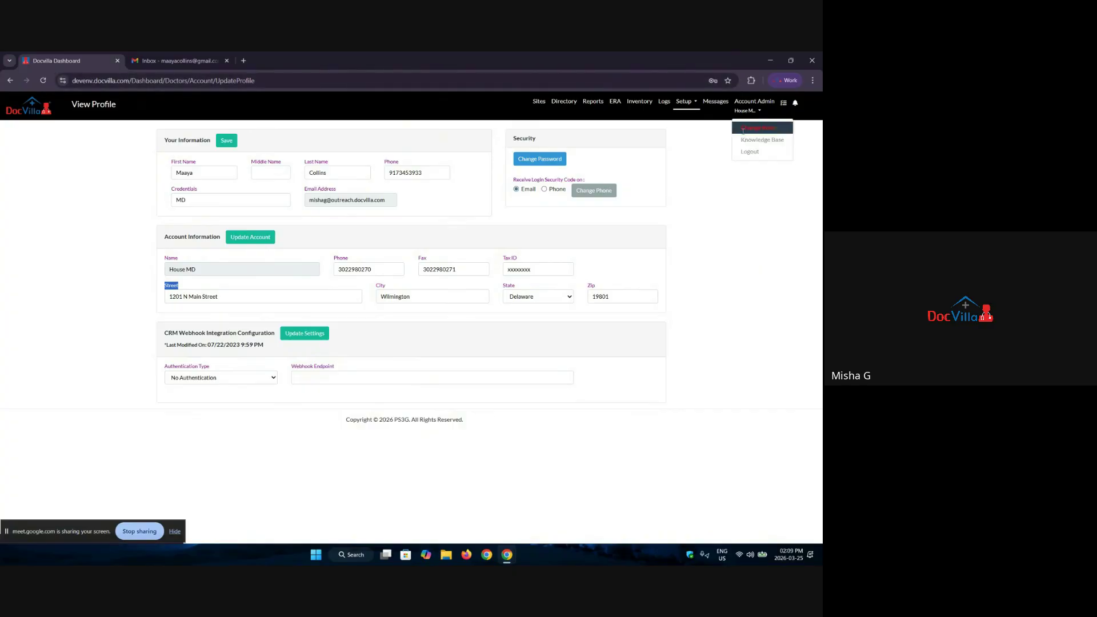
Step: Switch to the Hoboken Site / Site Admin role and acknowledge the confirmation
left_click(749, 123)
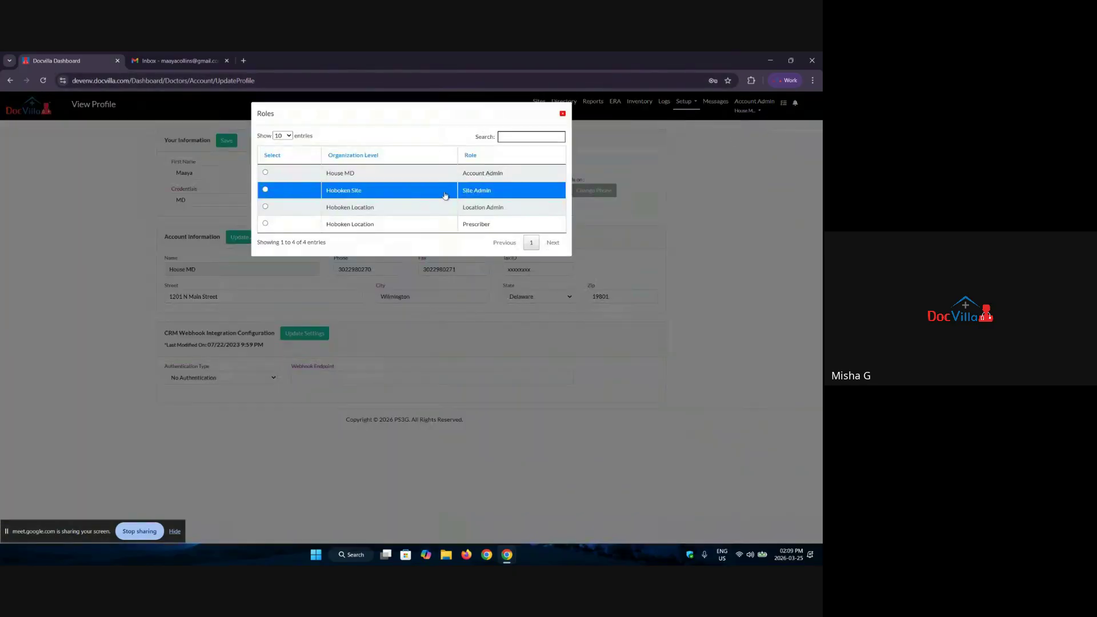
left_click(445, 195)
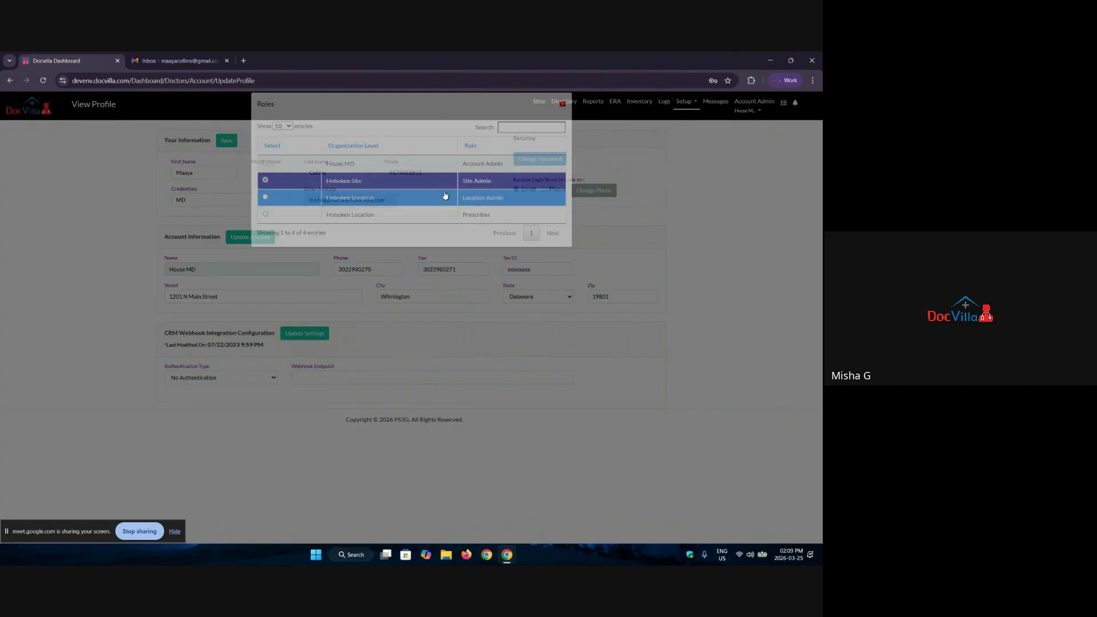
left_click(419, 166)
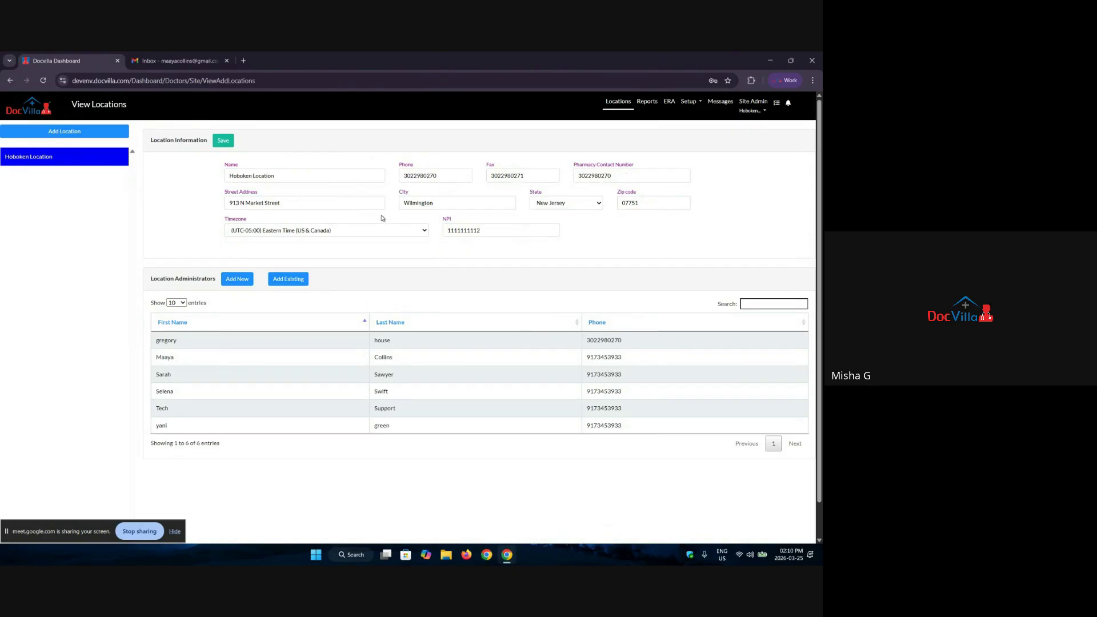
left_click_drag(486, 231, 440, 236)
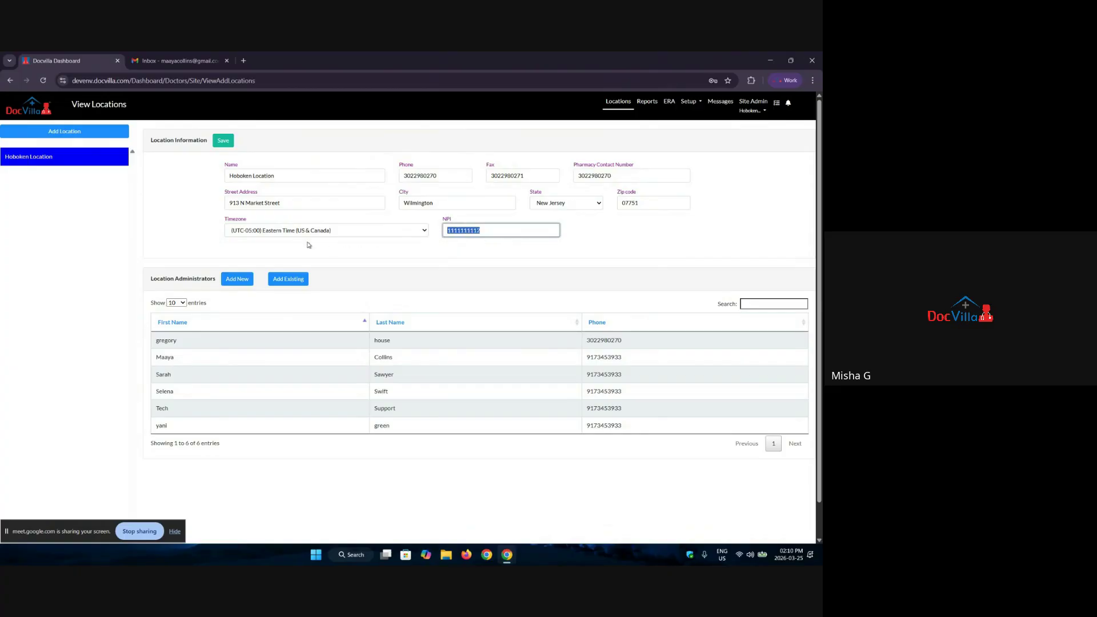
left_click(243, 230)
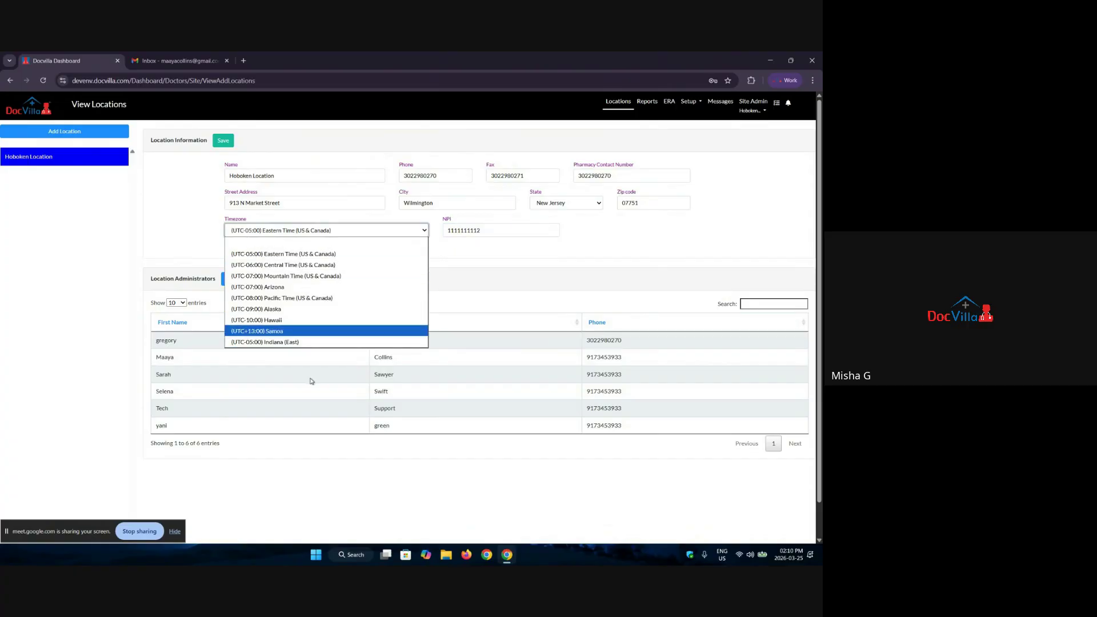
left_click(180, 247)
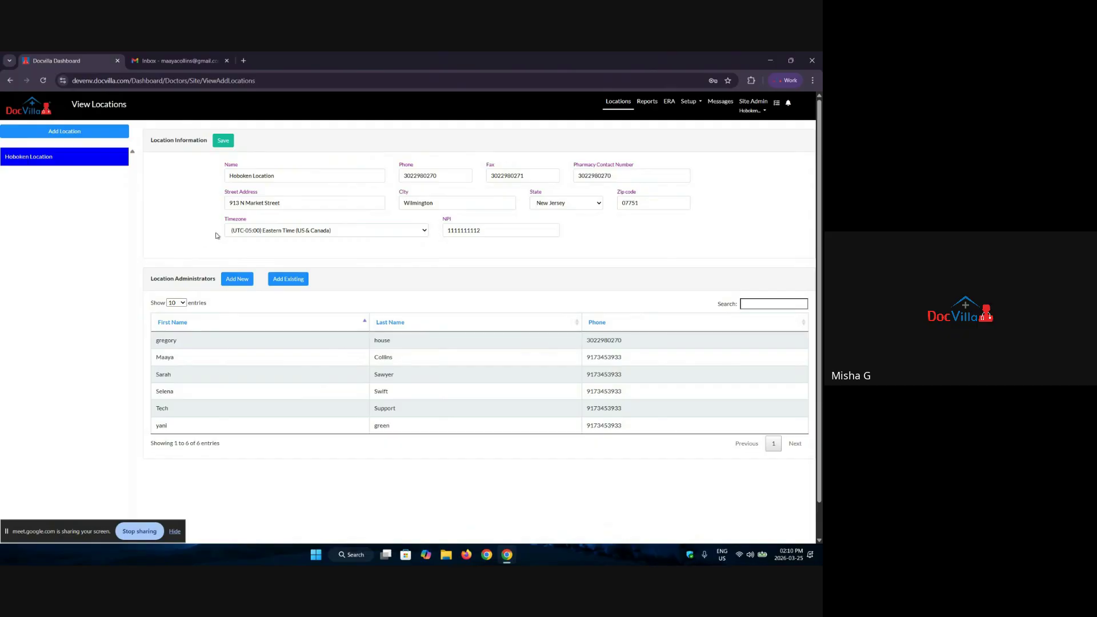
left_click(280, 231)
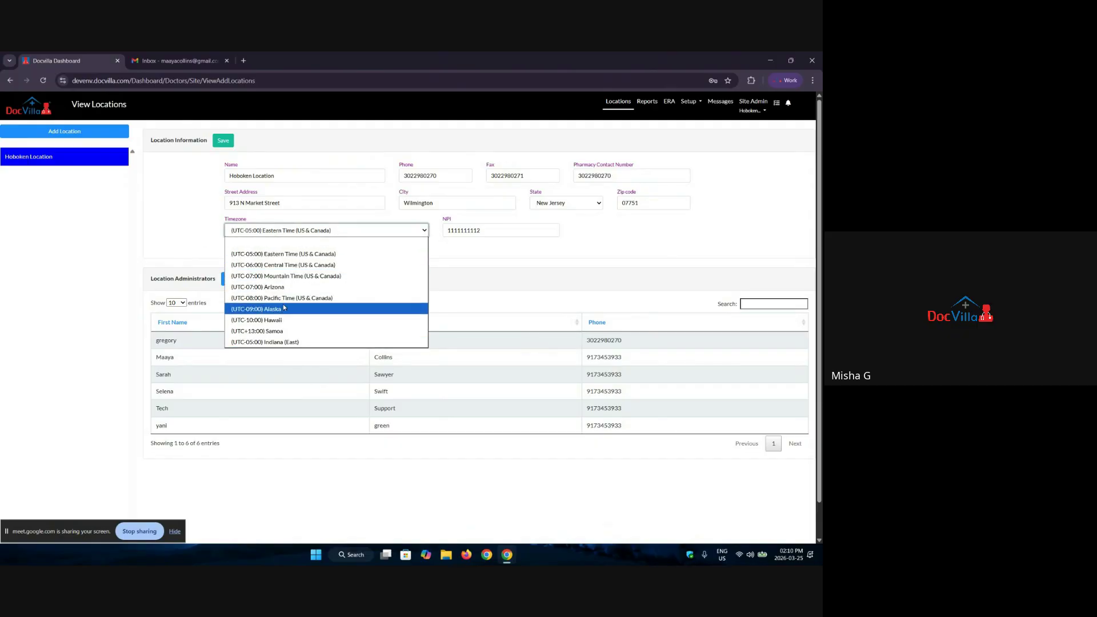
left_click(181, 234)
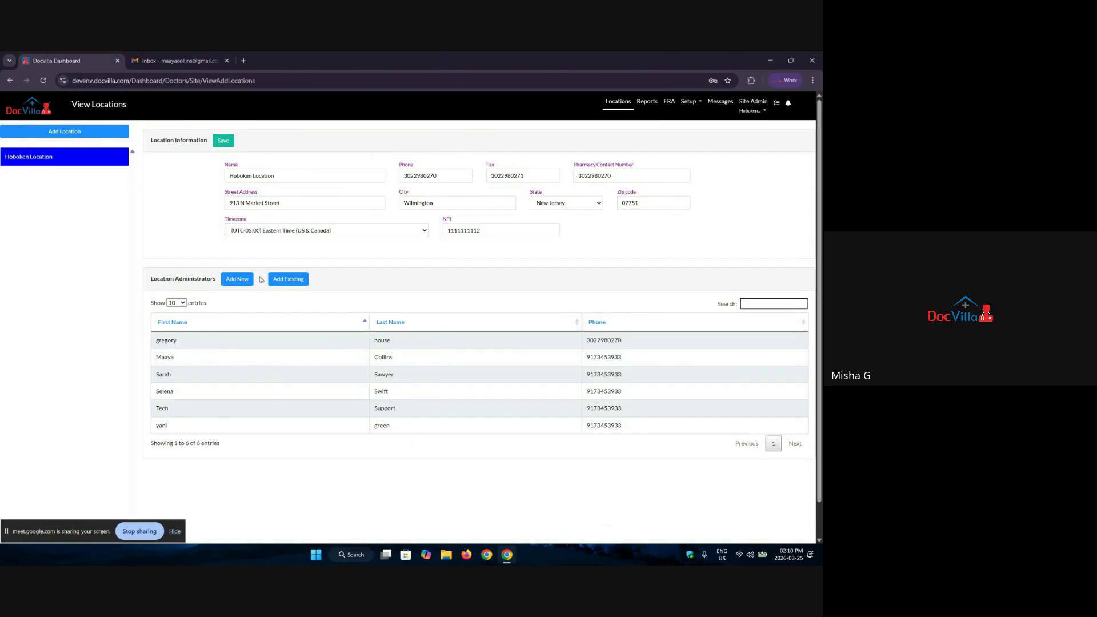
left_click(234, 283)
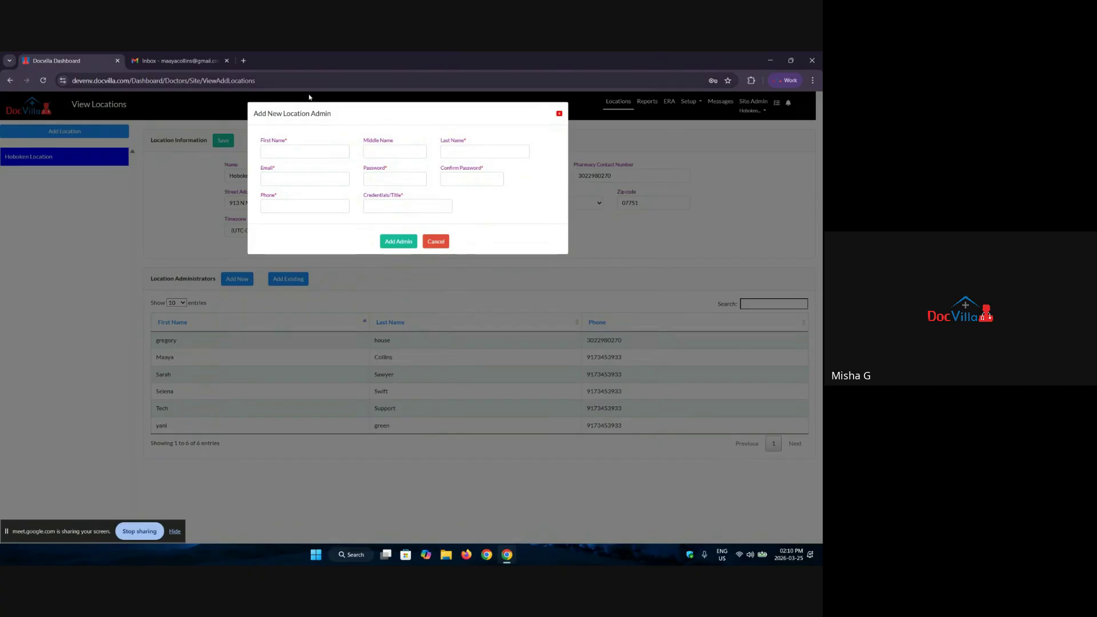
Step: Step through the first name, last name, email and password fields, dismissing saved-password suggestions
left_click(308, 151)
left_click(485, 152)
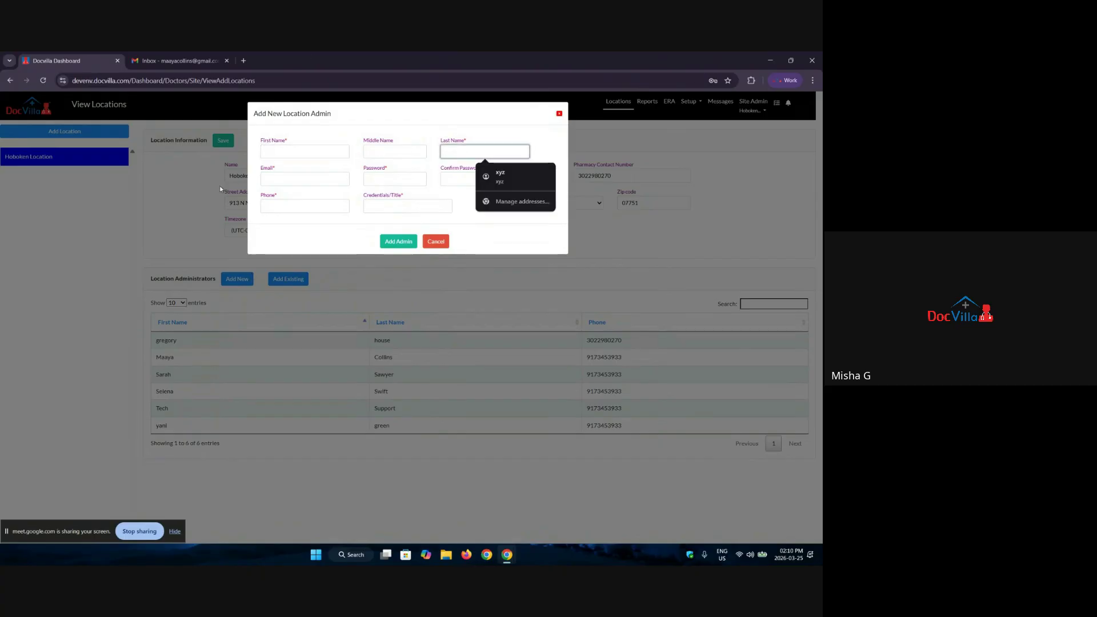
left_click(266, 177)
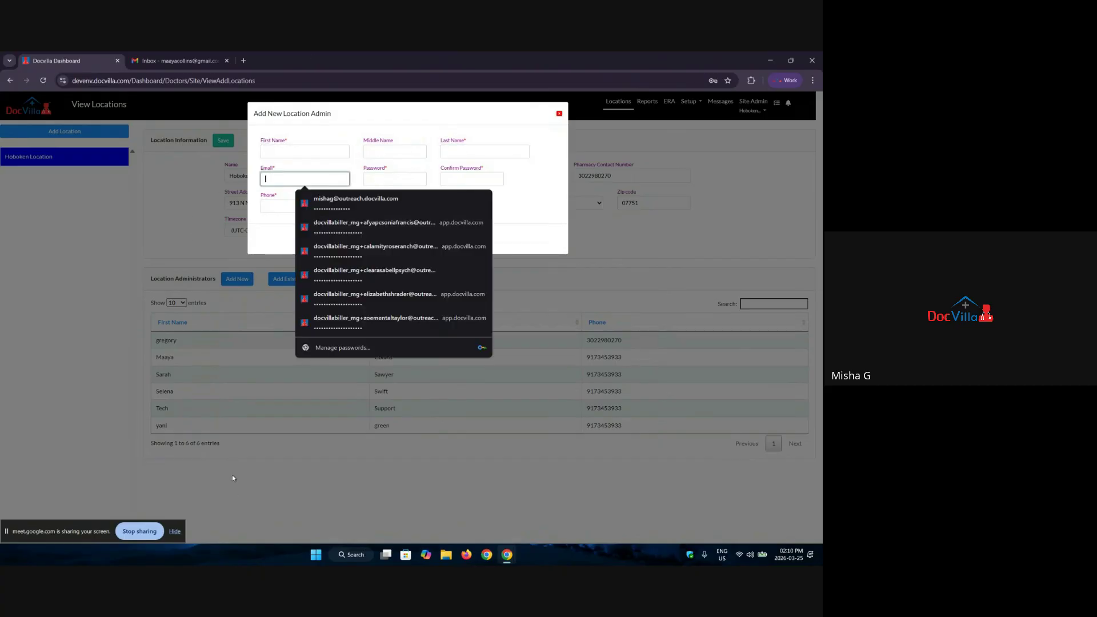
left_click(217, 476)
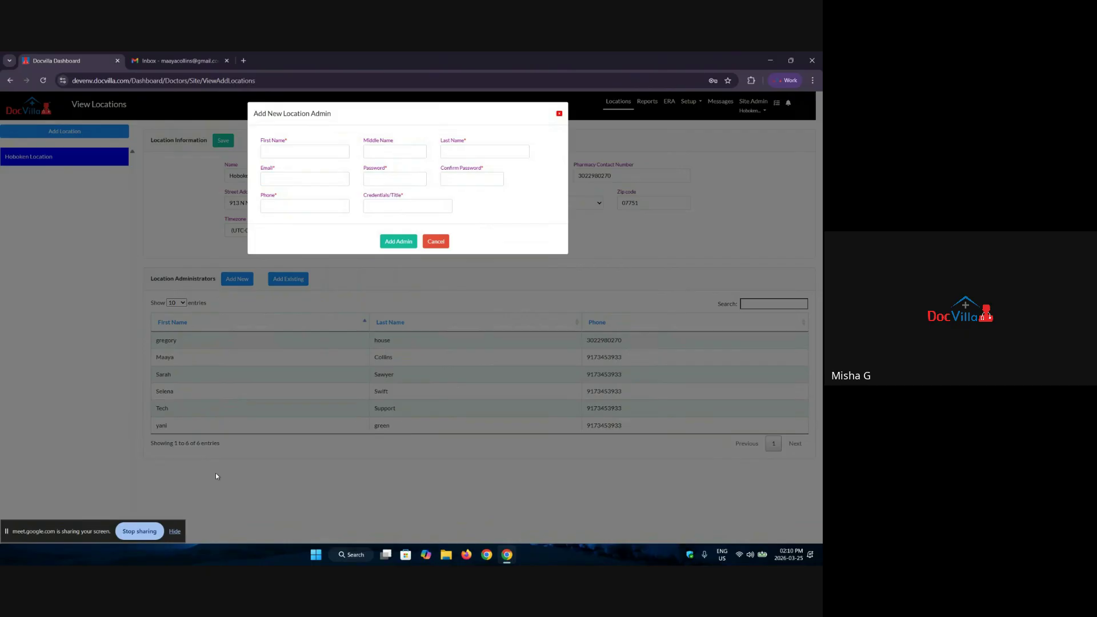
left_click(395, 178)
left_click(292, 206)
Step: Type 'billMAanger' as the title, delete it, and close the form without saving
left_click(379, 210)
type("bill")
type("MAanger")
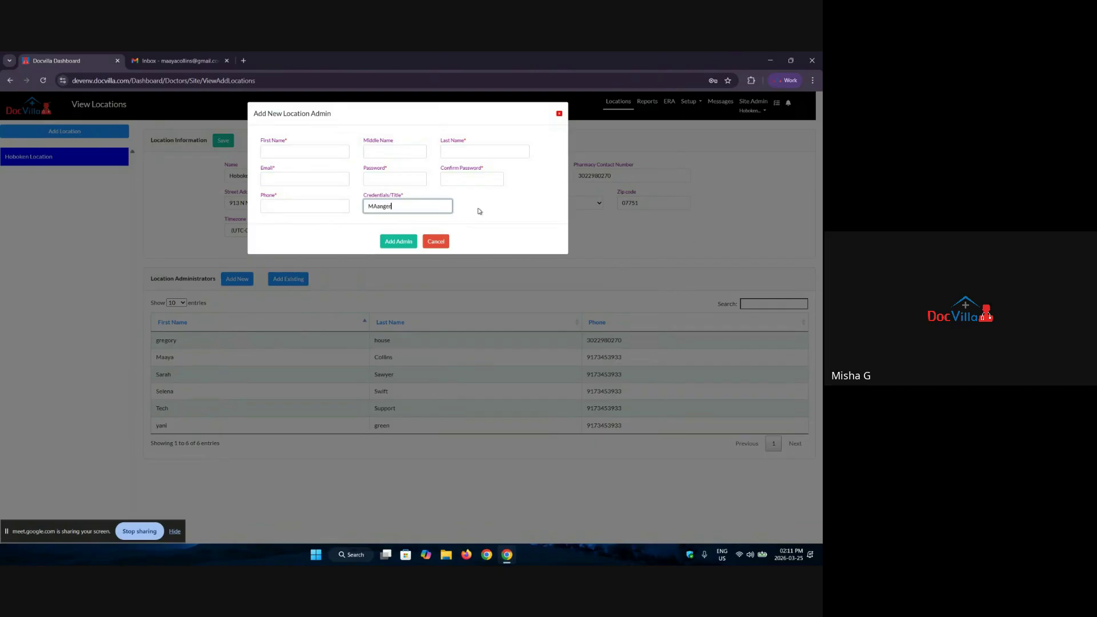
left_click_drag(401, 215, 359, 208)
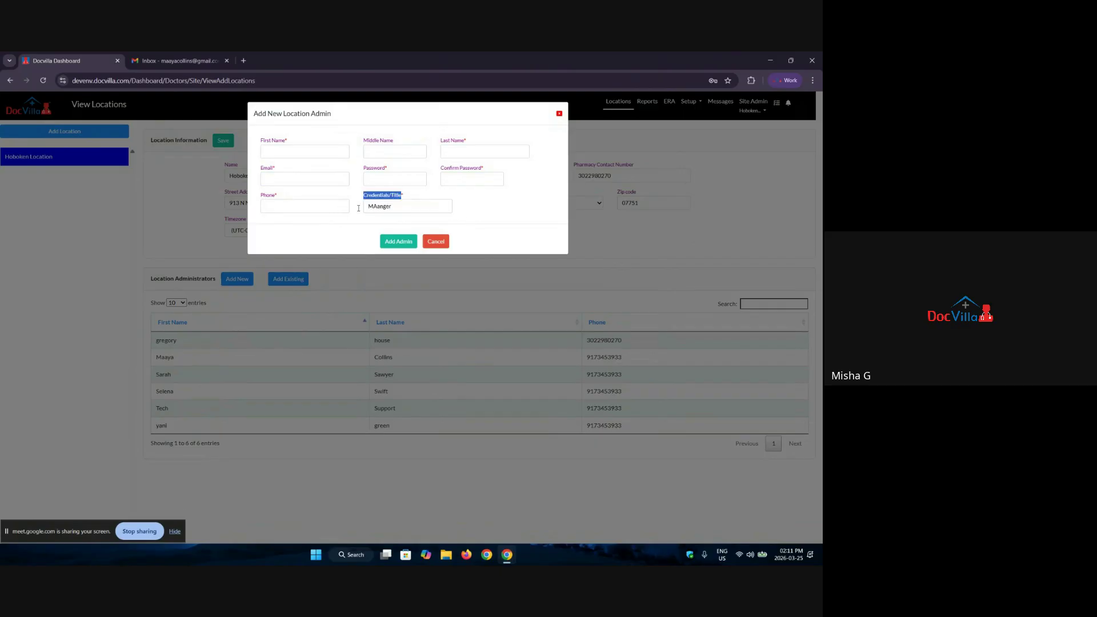
double_click(400, 206)
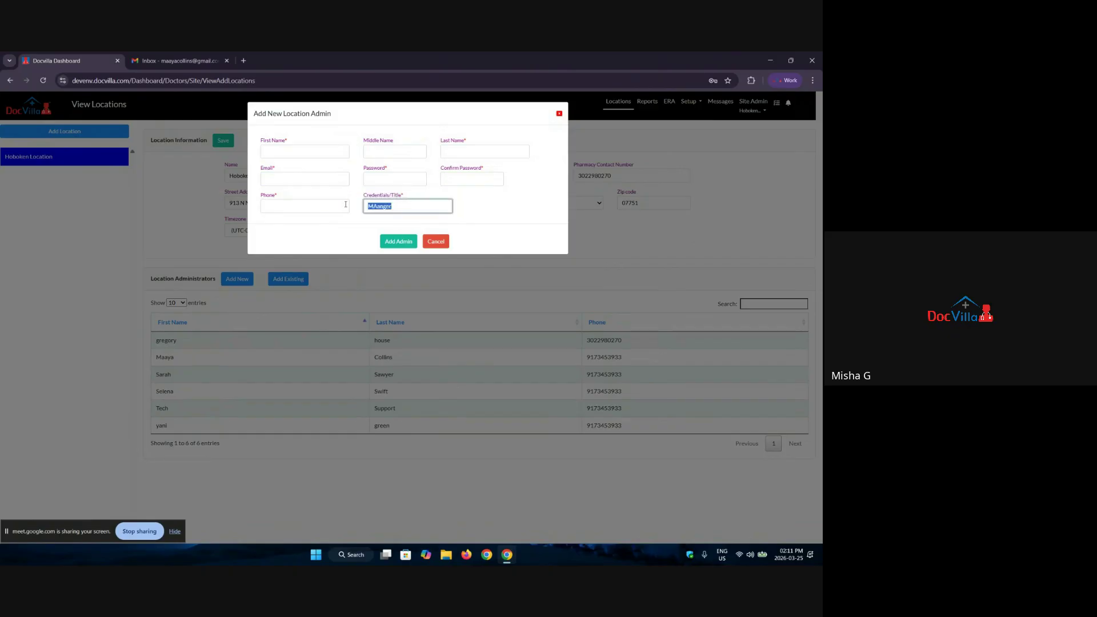
key("BackSpace")
left_click(558, 114)
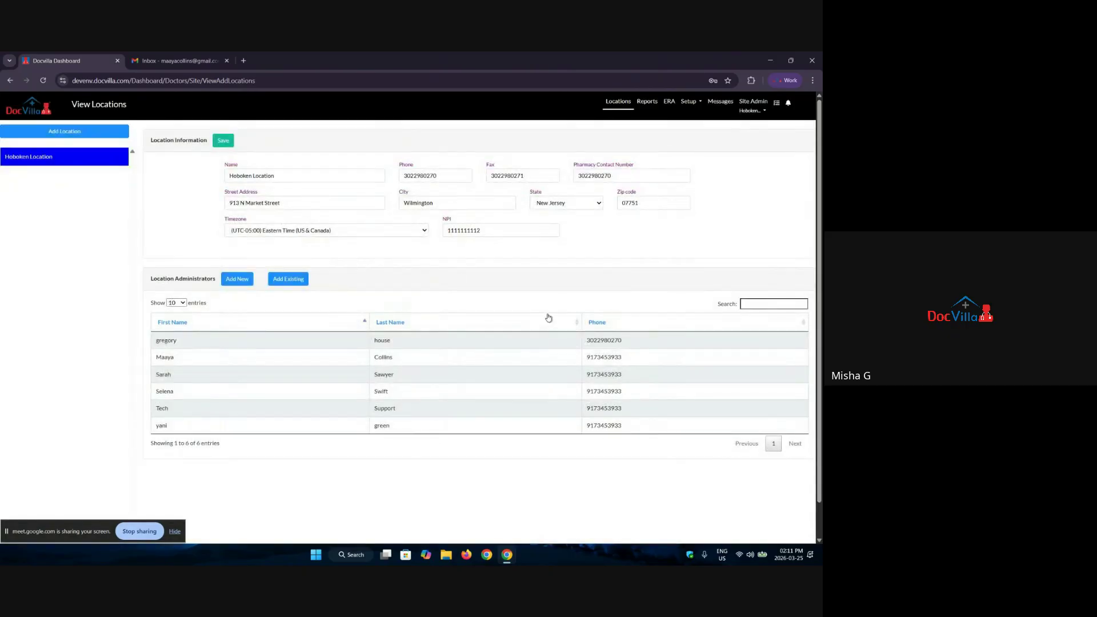
Step: Switch to the Hoboken Location / Location Admin role and acknowledge the confirmation
left_click(751, 114)
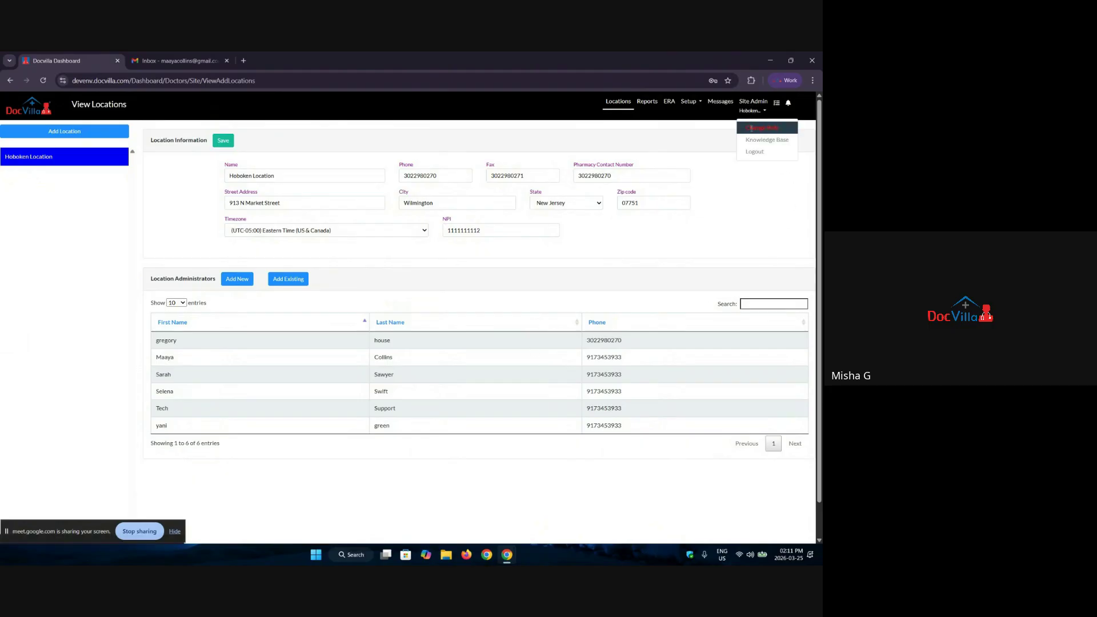
left_click(752, 128)
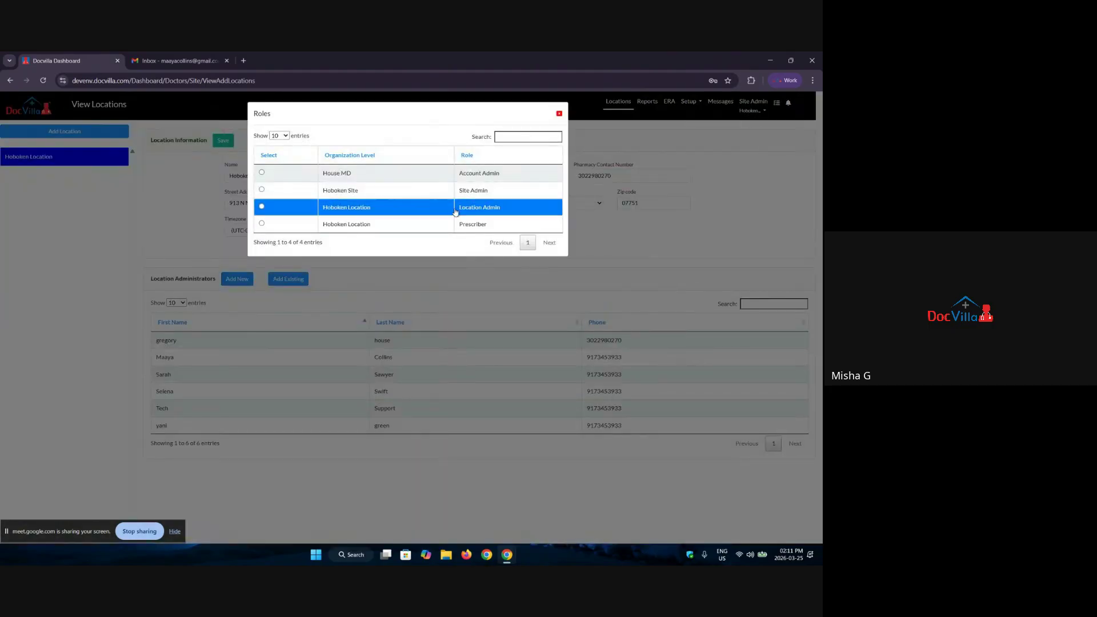
left_click(456, 208)
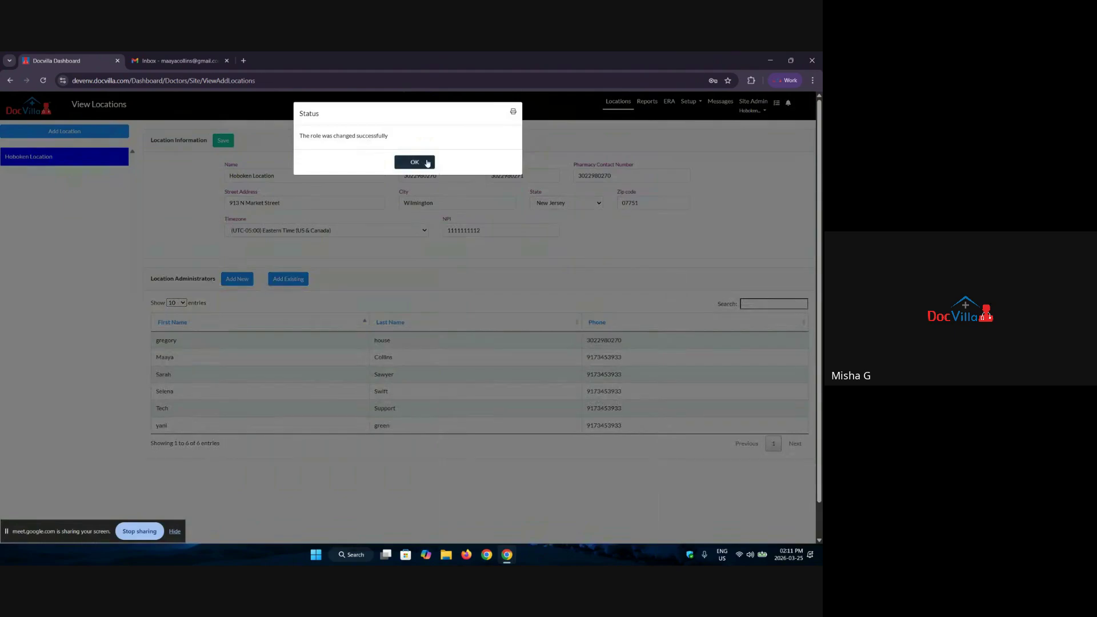
left_click(420, 162)
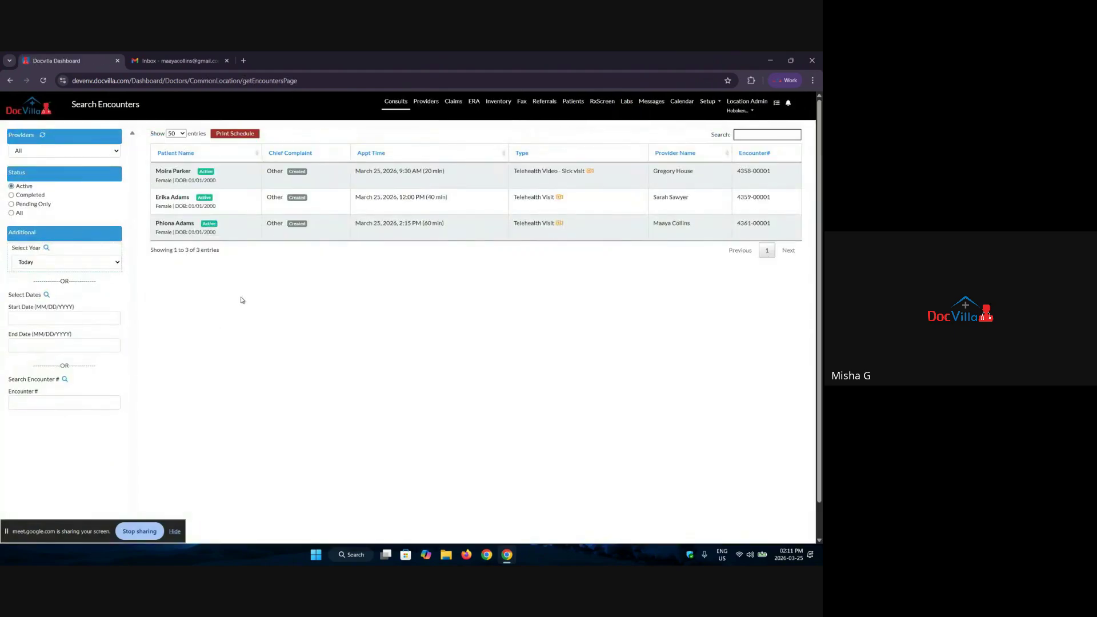
Step: Open the Providers list and view the first prescriber, then another prescriber
left_click(435, 106)
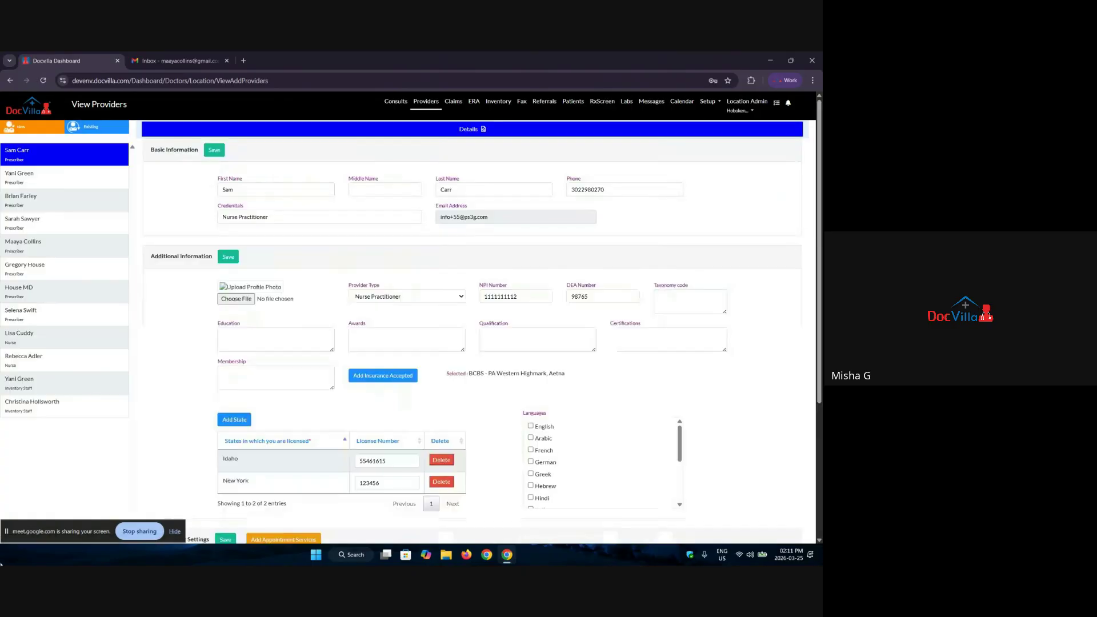
left_click(31, 155)
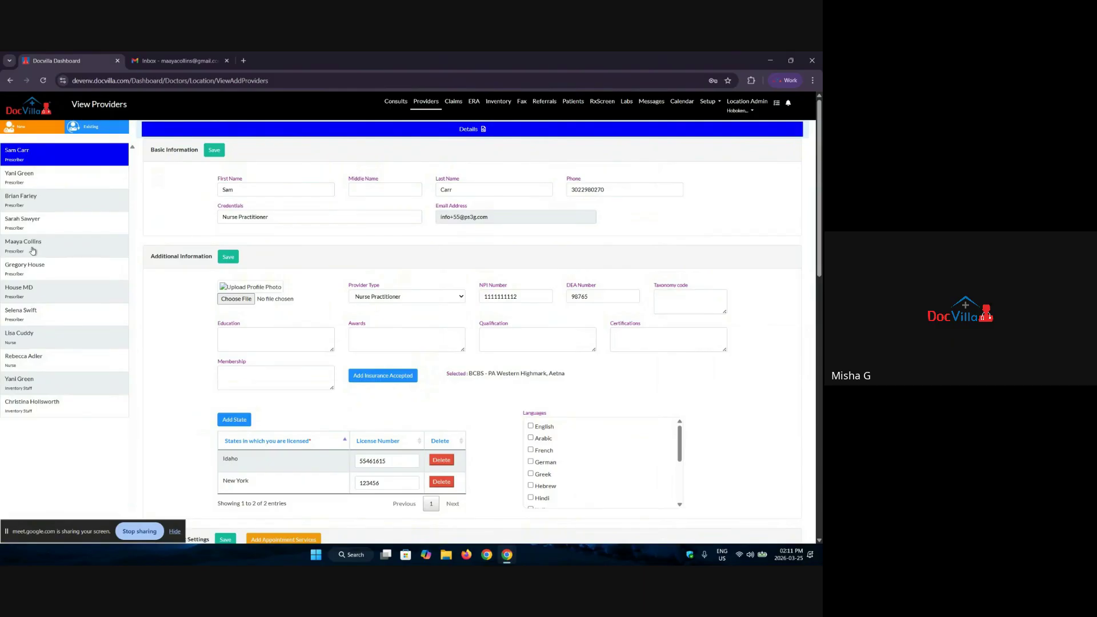
left_click(32, 251)
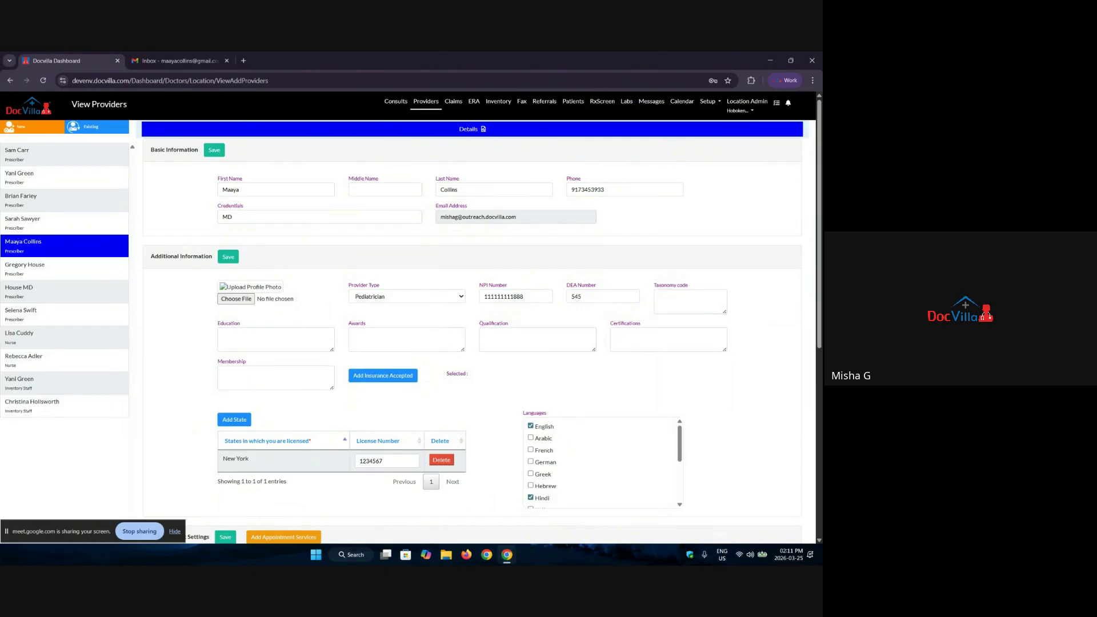
Step: Inspect the prescriber's NPI, DEA, taxonomy code and New York license number across the record
scroll(434, 215, "down", 2)
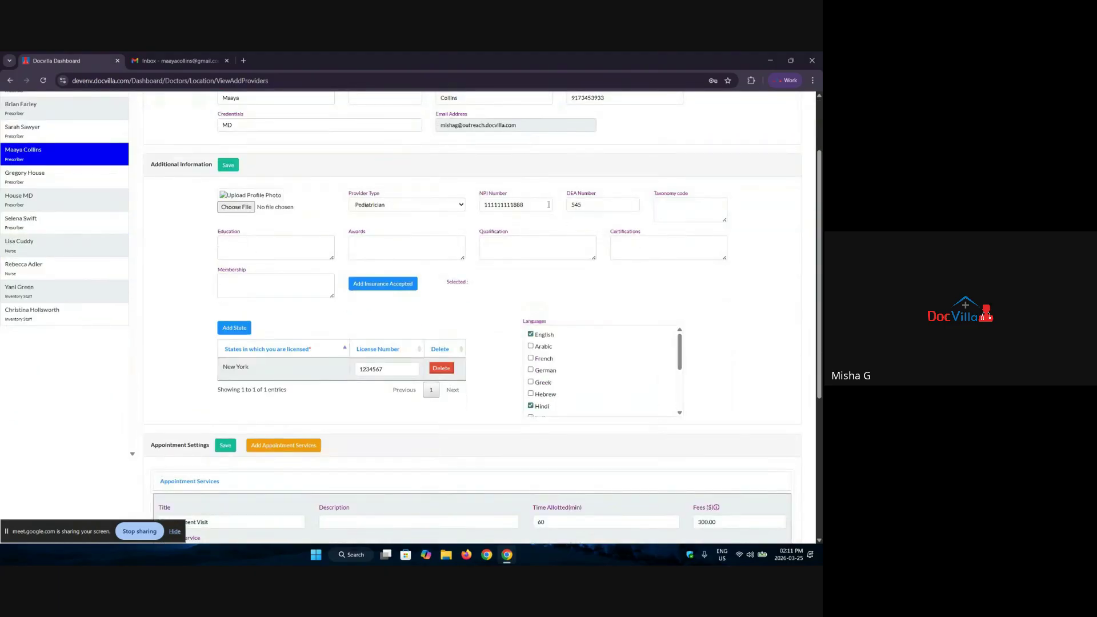
left_click_drag(548, 205, 482, 204)
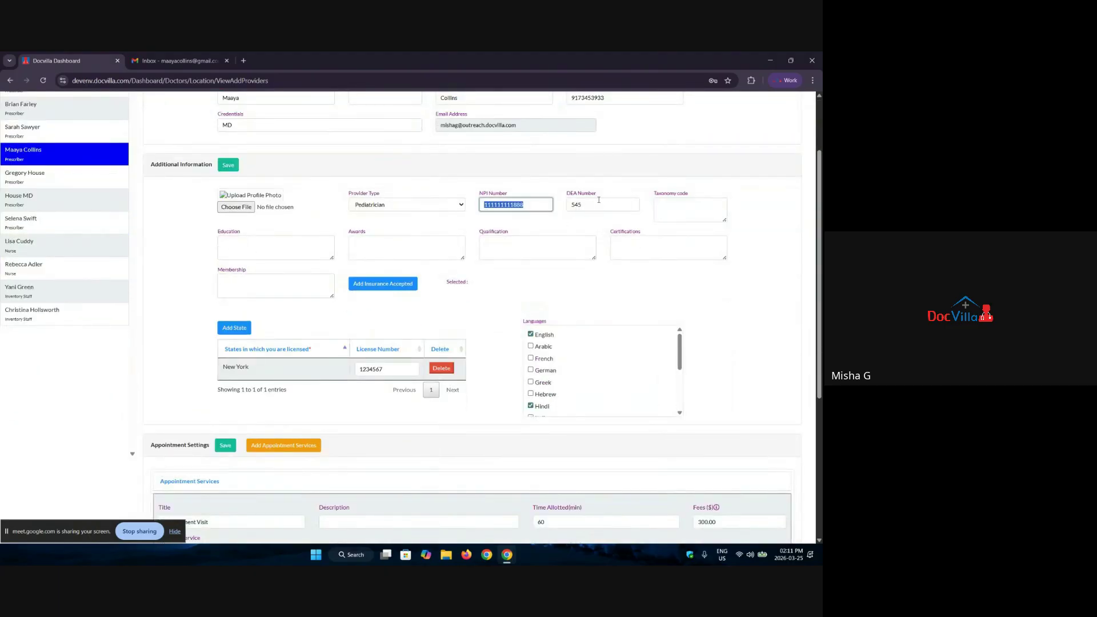
left_click_drag(599, 202, 543, 199)
left_click(693, 211)
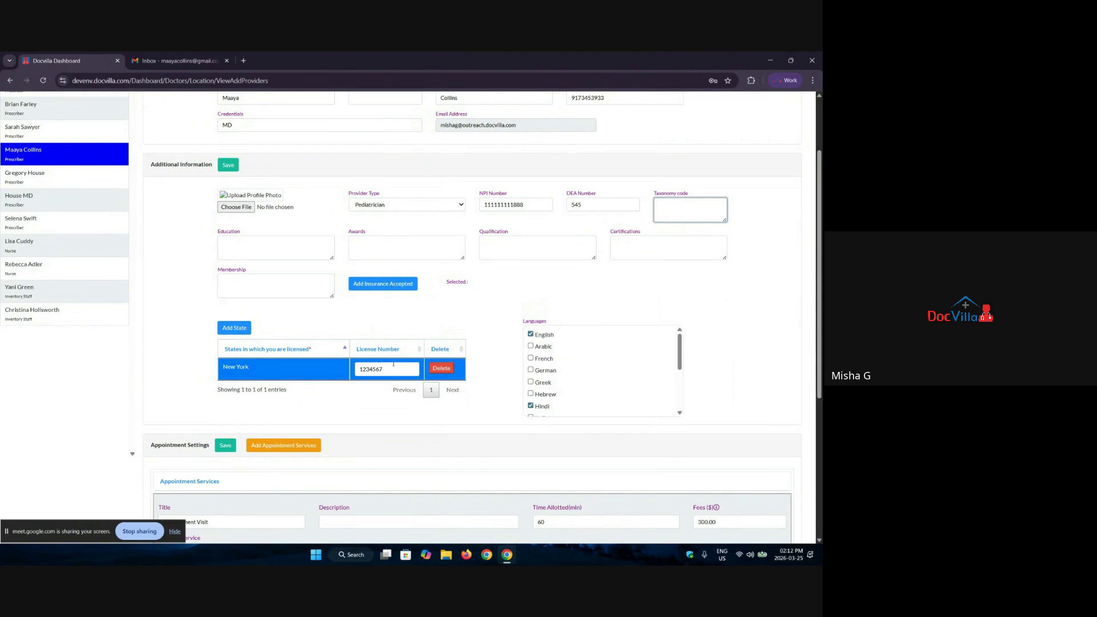
left_click_drag(388, 372, 334, 376)
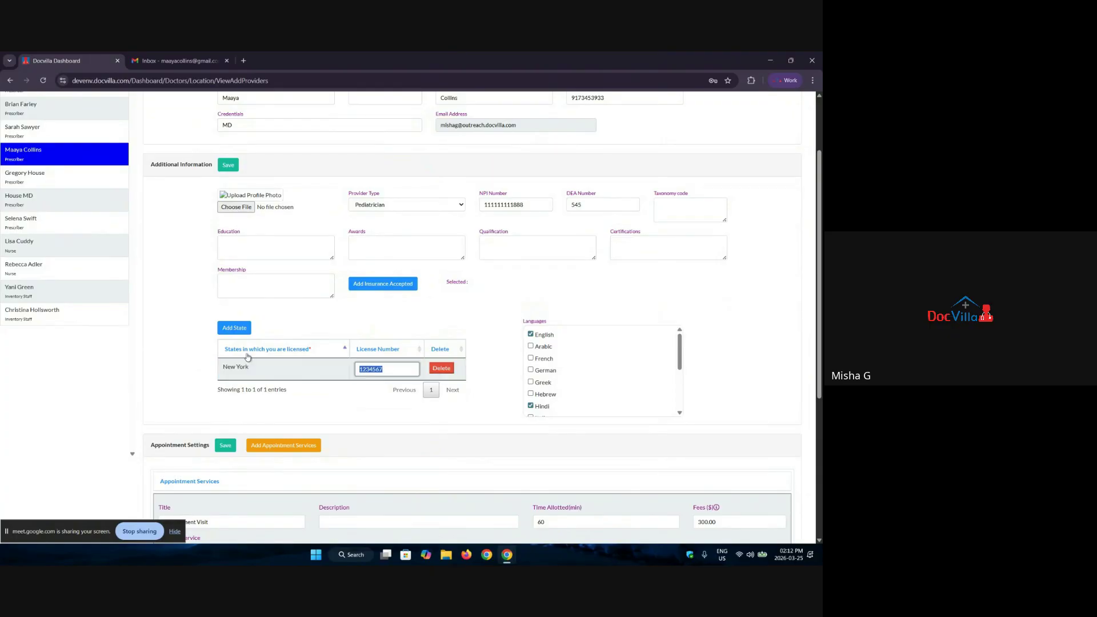
scroll(246, 358, "down", 1)
scroll(237, 318, "up", 2)
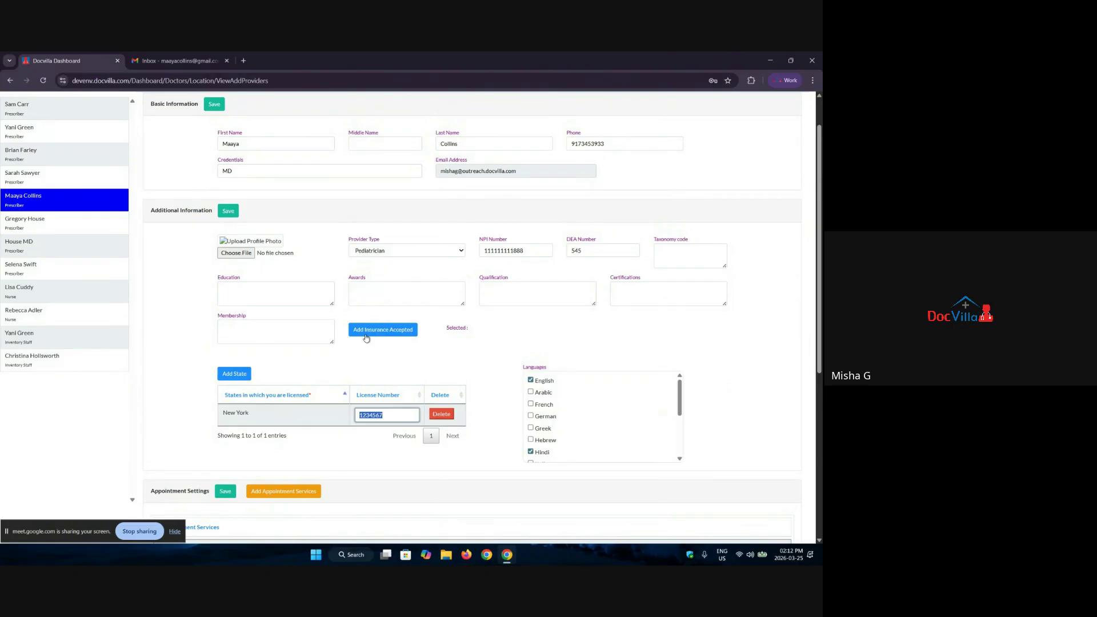
scroll(391, 373, "down", 2)
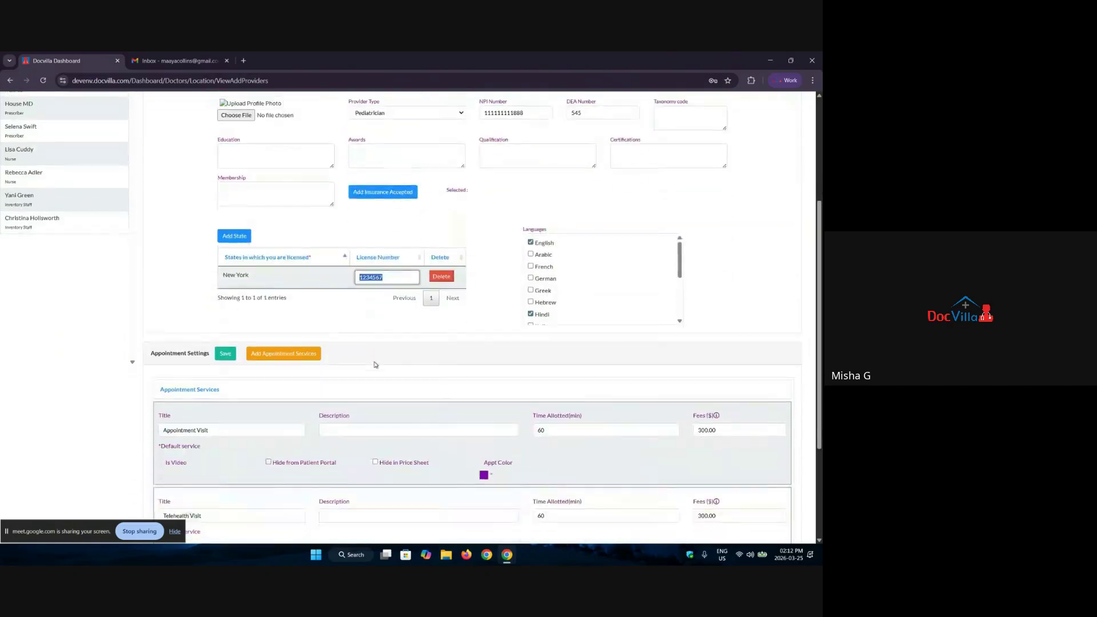
scroll(346, 326, "up", 2)
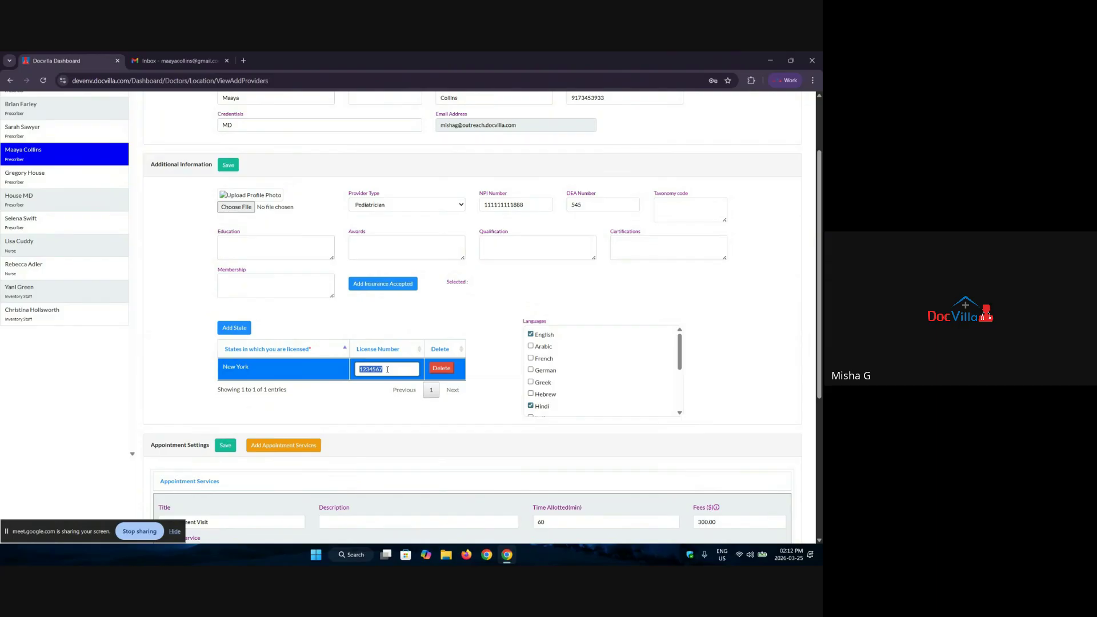
scroll(514, 354, "up", 1)
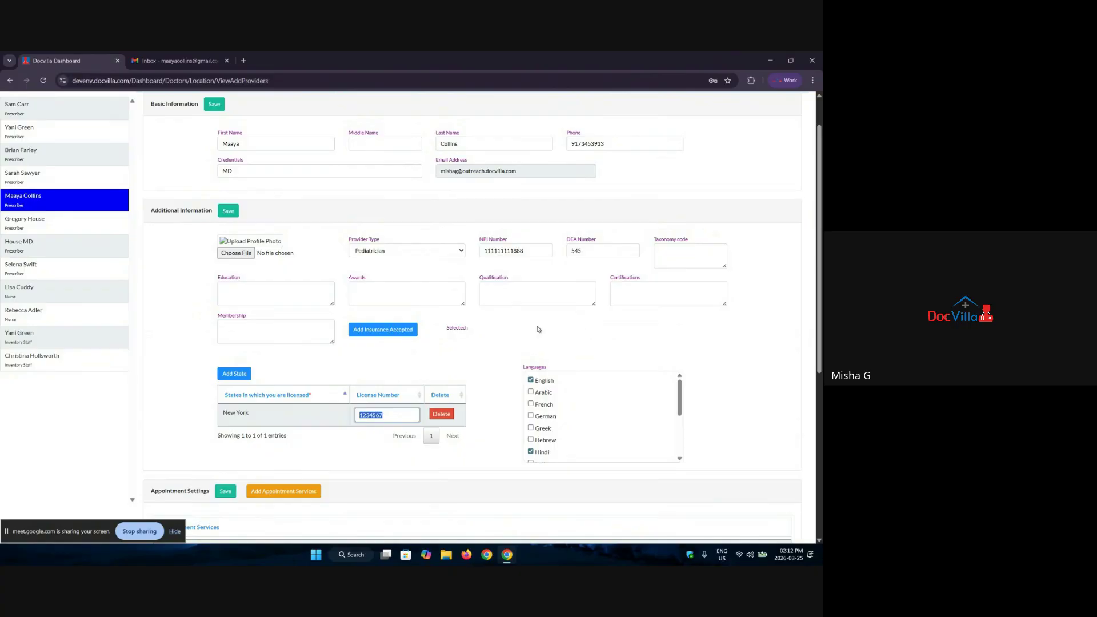
scroll(482, 338, "up", 2)
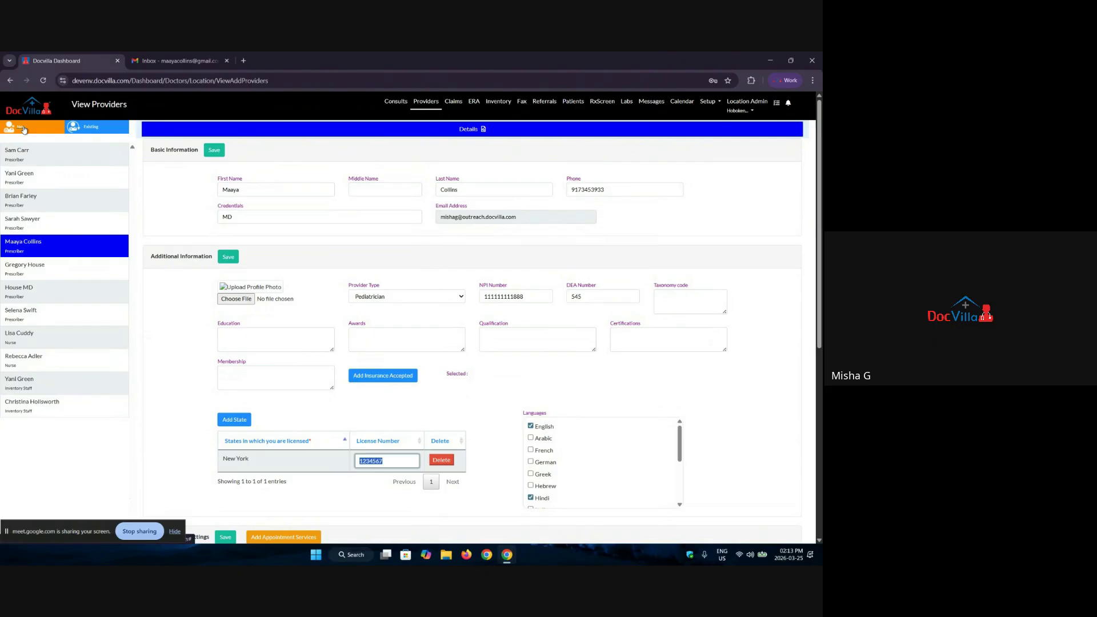
left_click(23, 130)
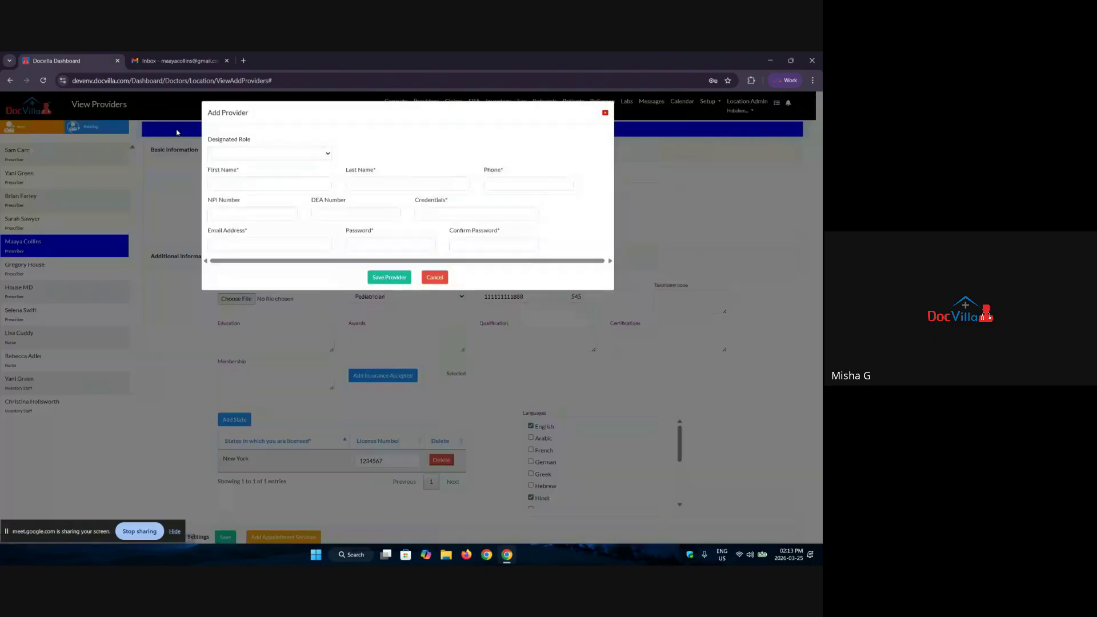
left_click(258, 156)
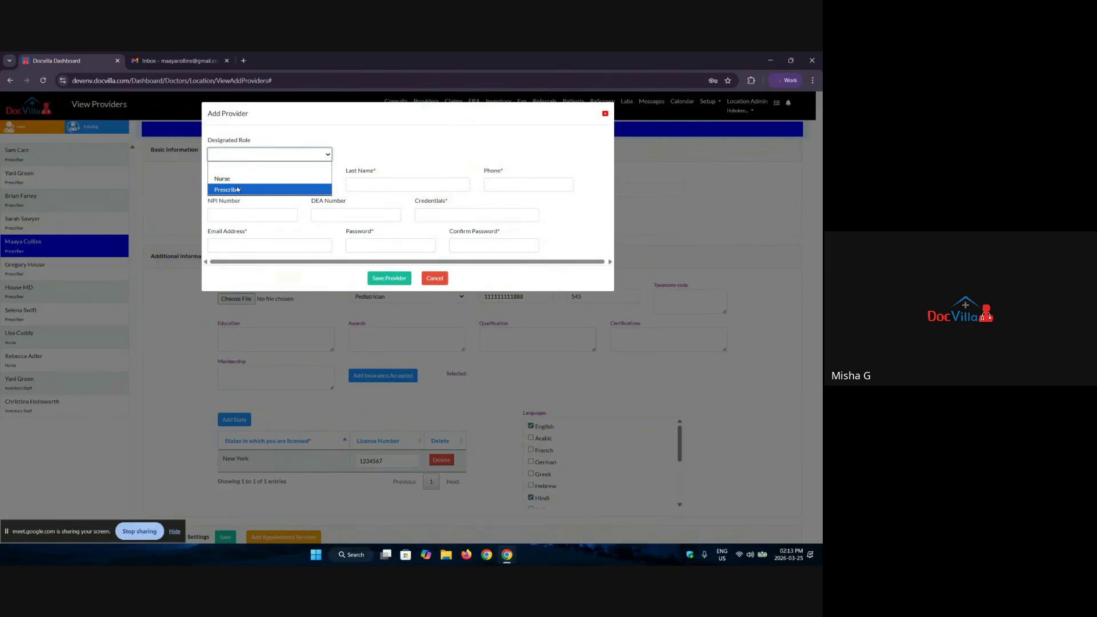
left_click(241, 190)
left_click(245, 184)
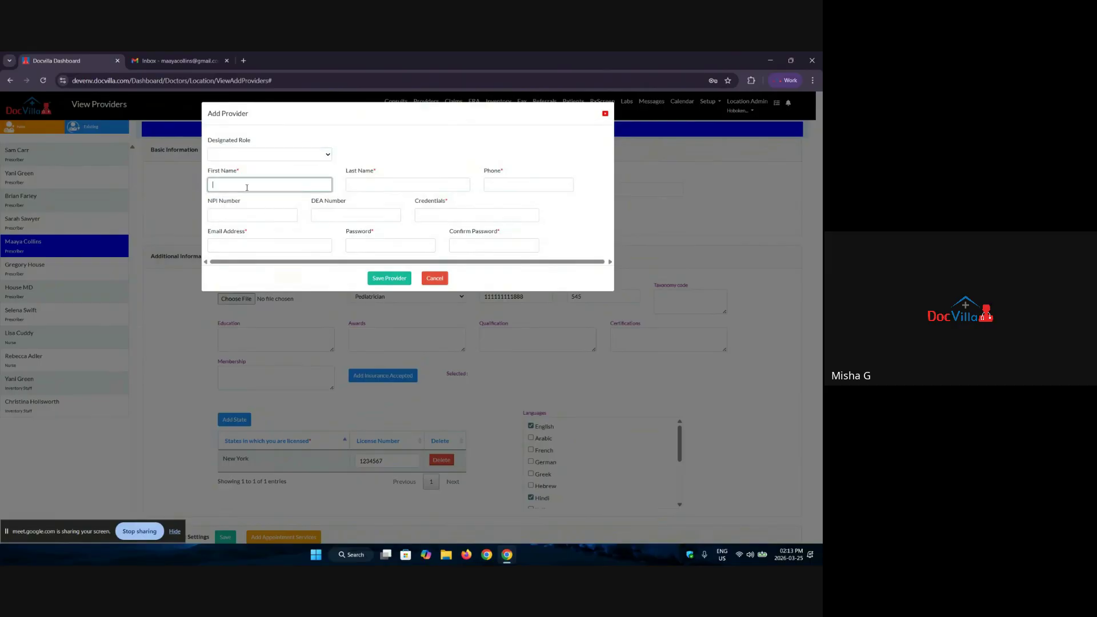
left_click(257, 218)
left_click(372, 216)
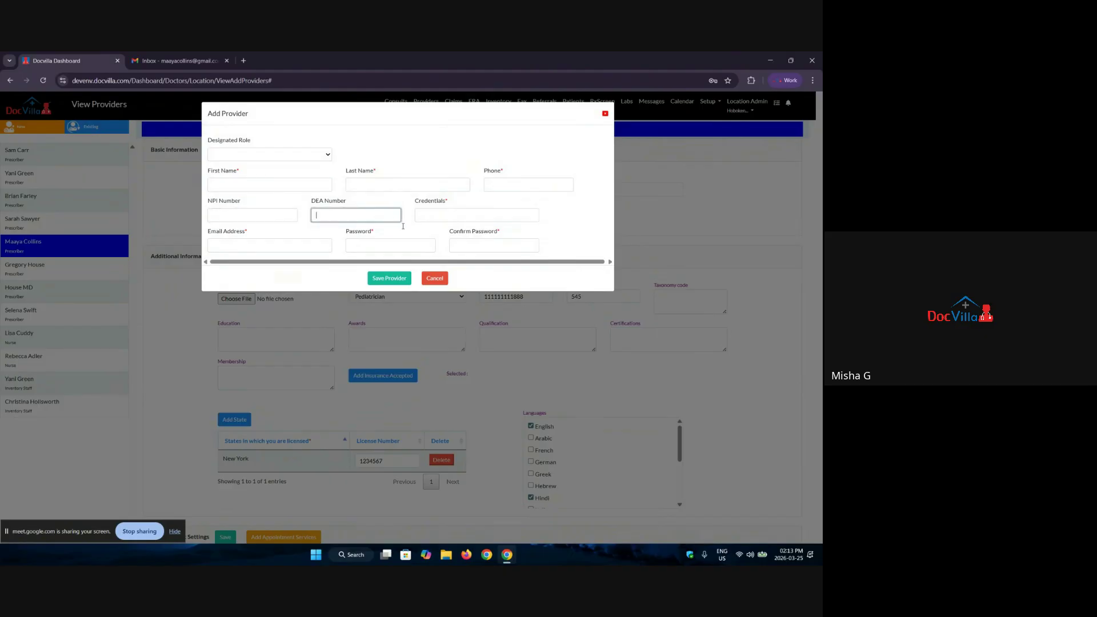
left_click(438, 216)
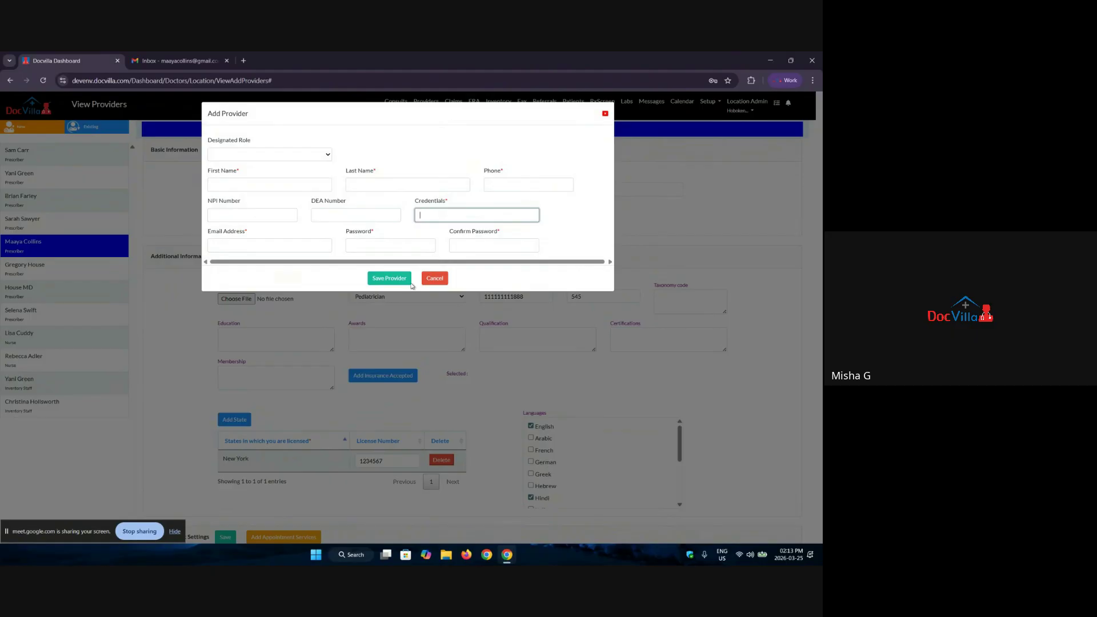
left_click(606, 114)
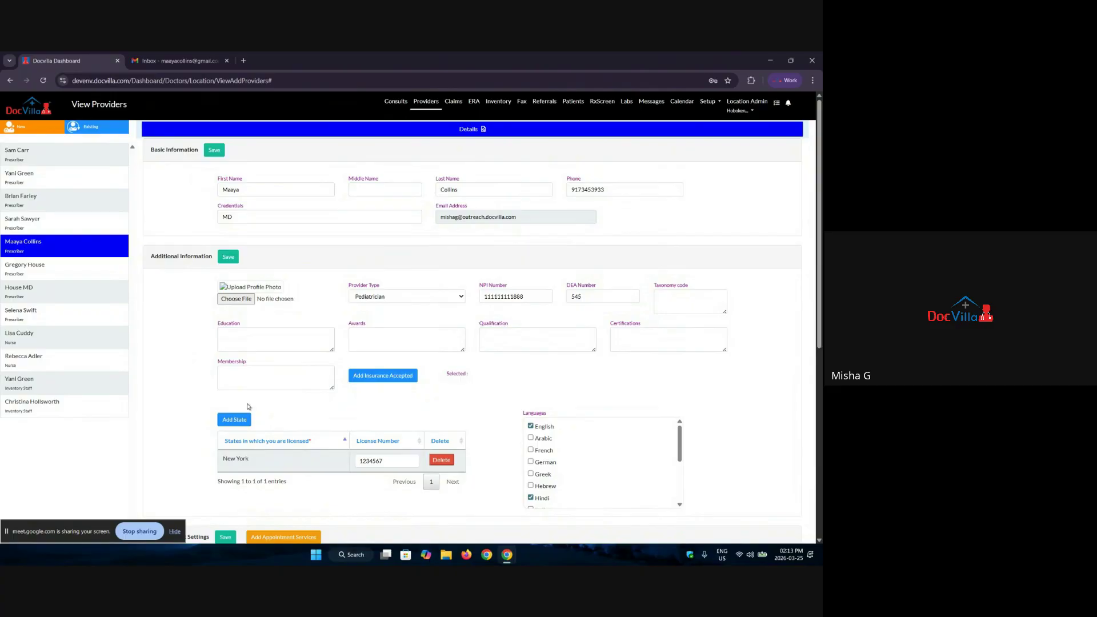
Step: Tick Hide from Patient Portal for both the Appointment Visit and Telehealth Visit services
scroll(291, 409, "down", 3)
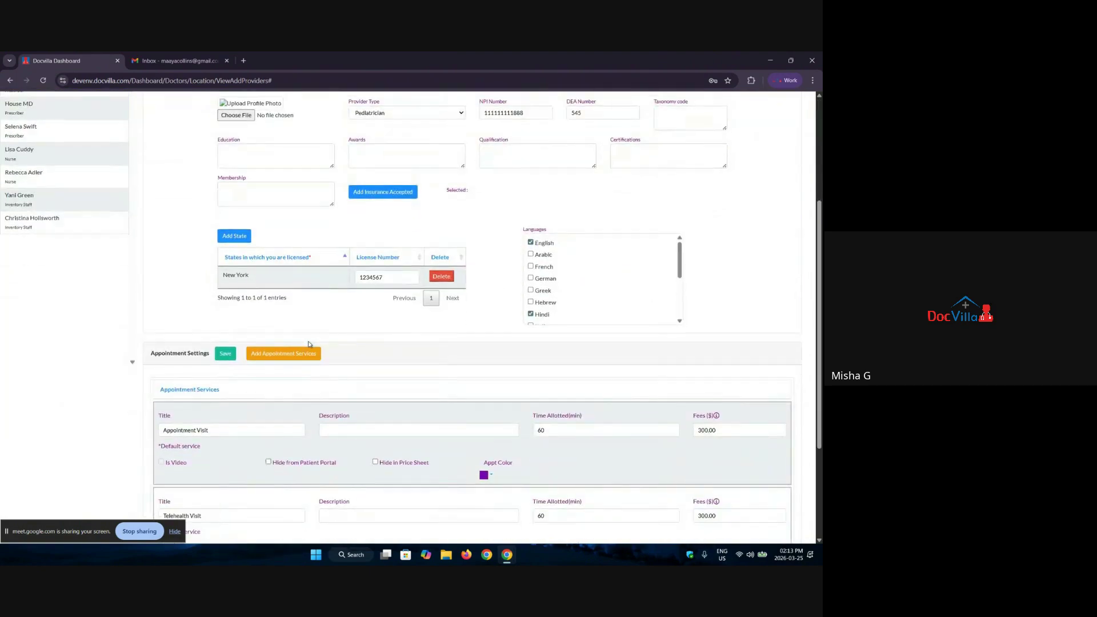
scroll(308, 345, "down", 3)
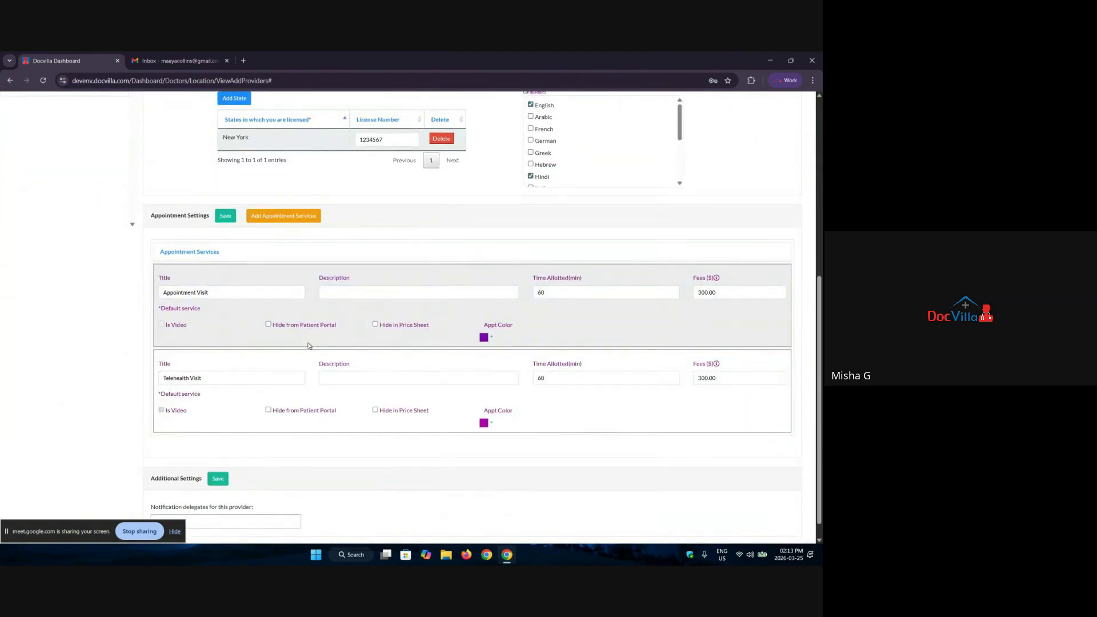
scroll(309, 346, "down", 1)
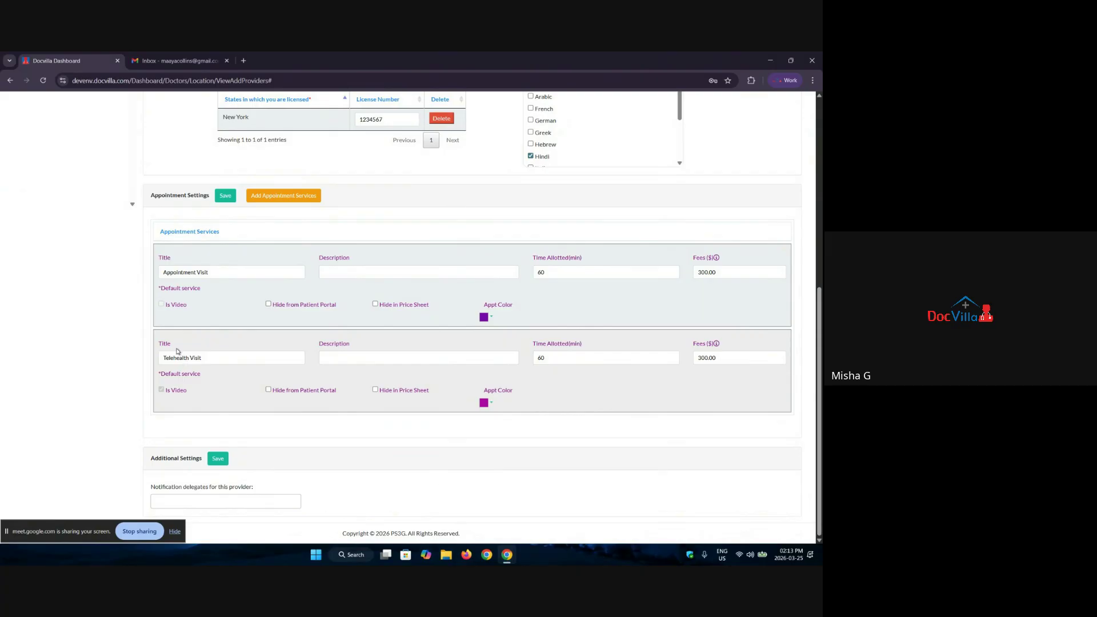
left_click(269, 304)
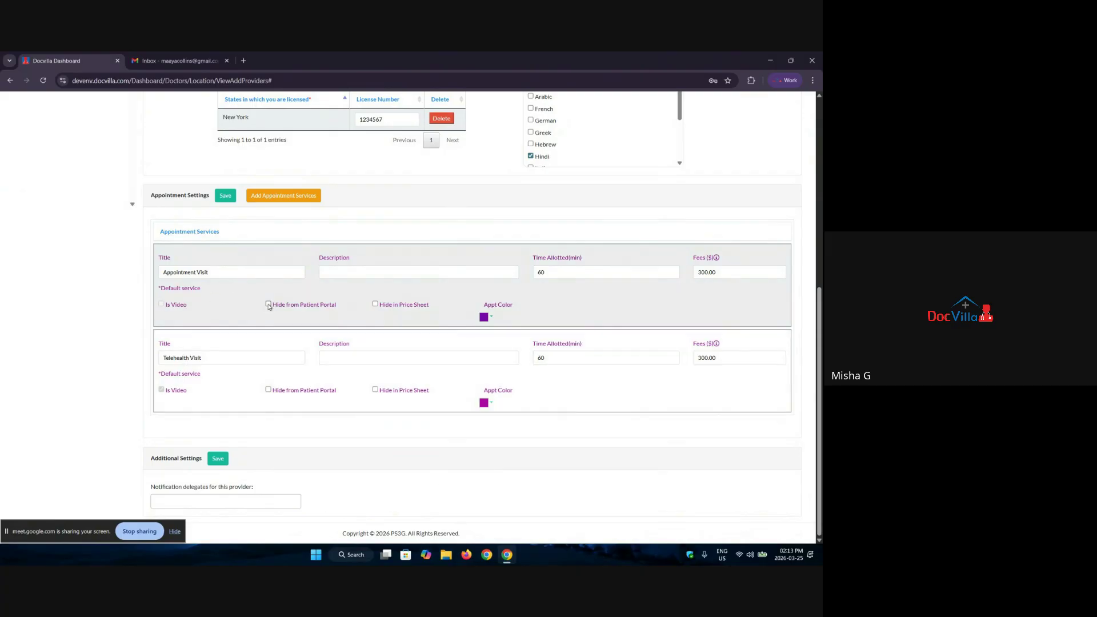
left_click(268, 390)
Step: Add a third appointment service titled 'MEdication Pickup' with a short description
left_click(270, 196)
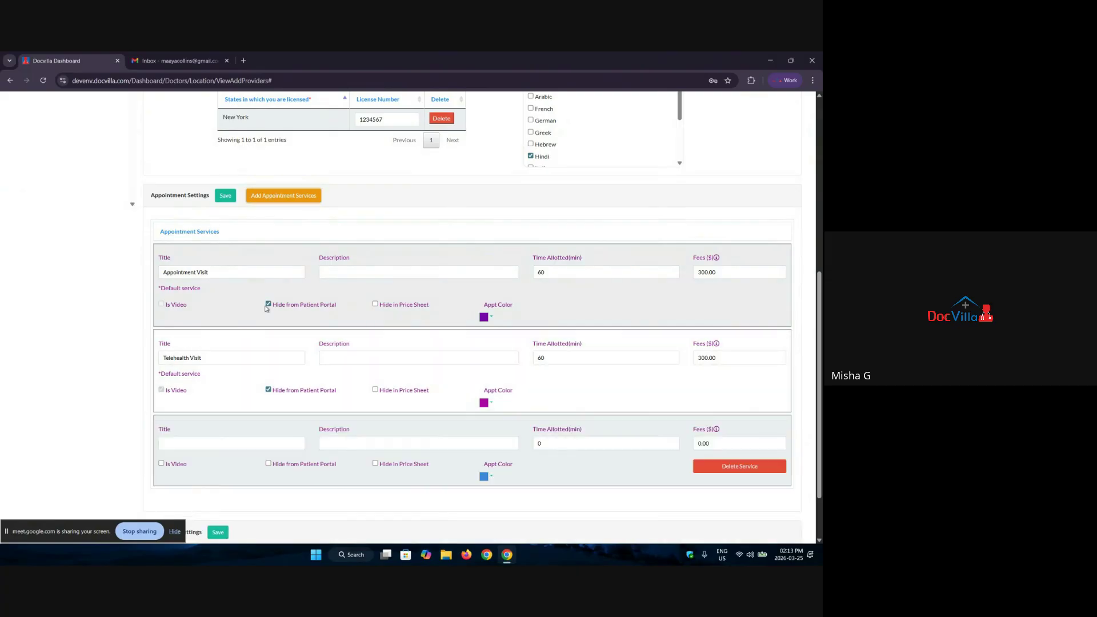
scroll(250, 423, "down", 1)
left_click(251, 395)
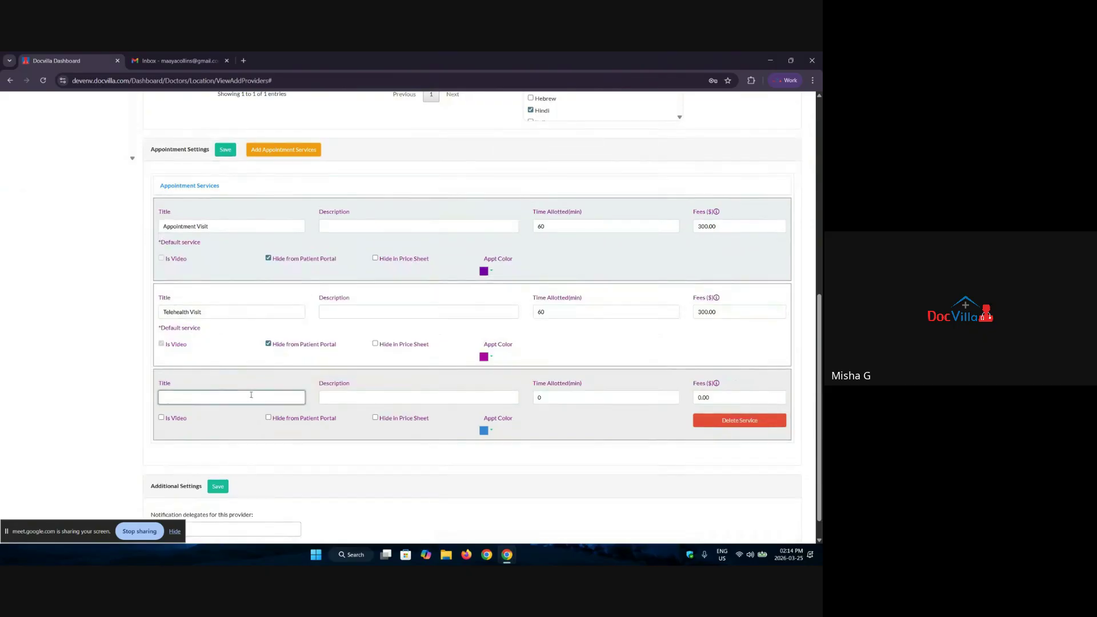
type("MEdication Pickup")
left_click(343, 397)
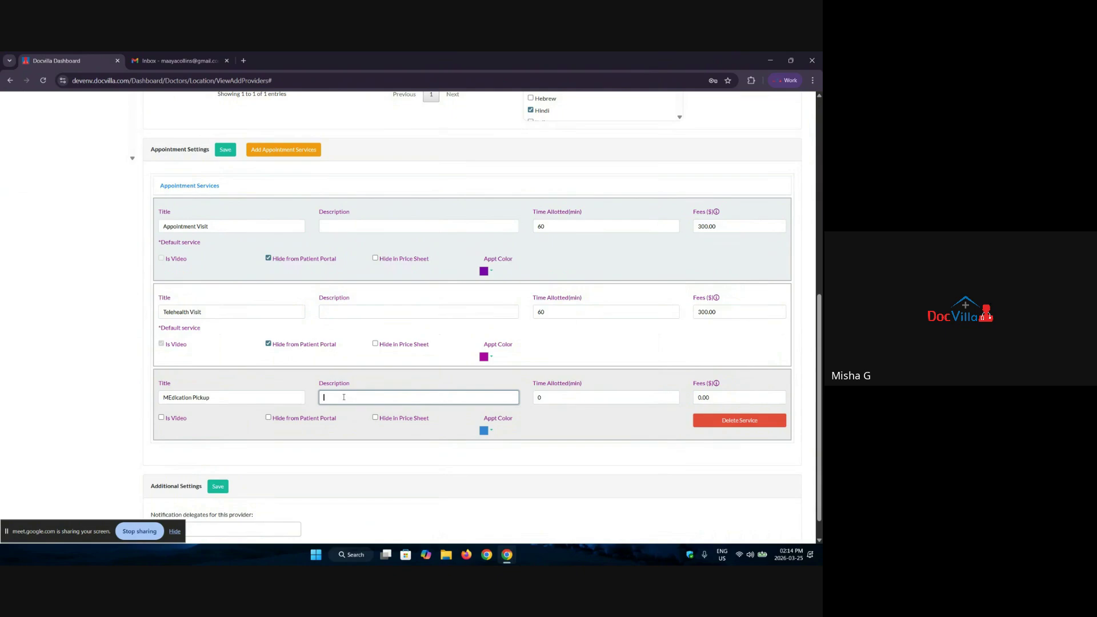
type("TH ed")
type("e patient")
type(" Is just p")
type("asfcxdsgh")
Step: Give Medication Pickup a 5-minute slot and a $1 fee, then add a fourth service row
left_click(544, 402)
left_click_drag(544, 403, 487, 468)
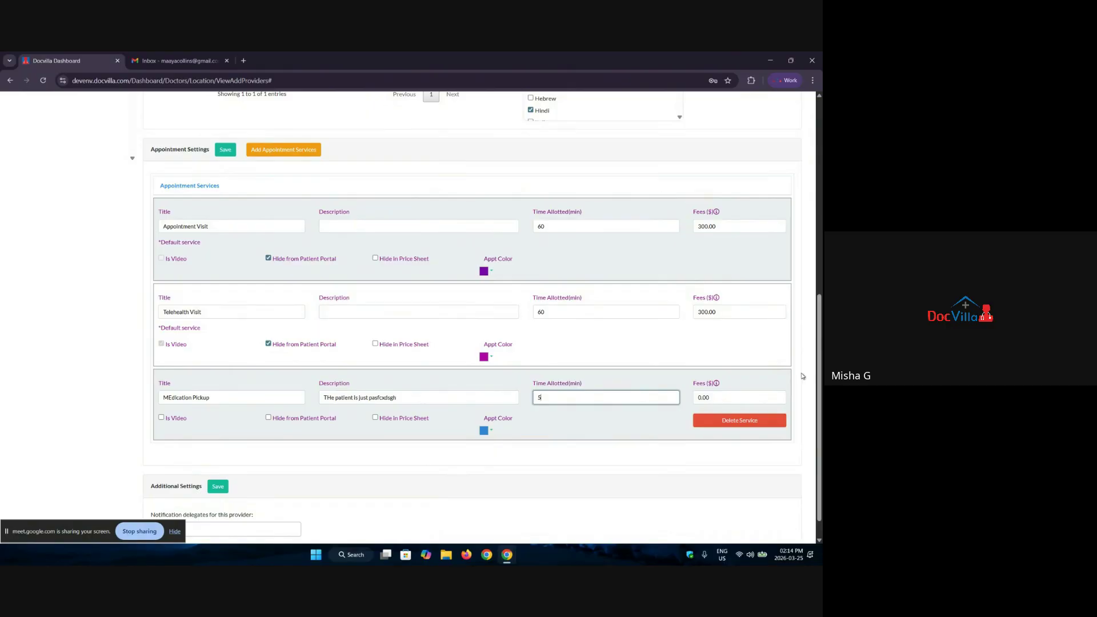
key("Tab")
type("1")
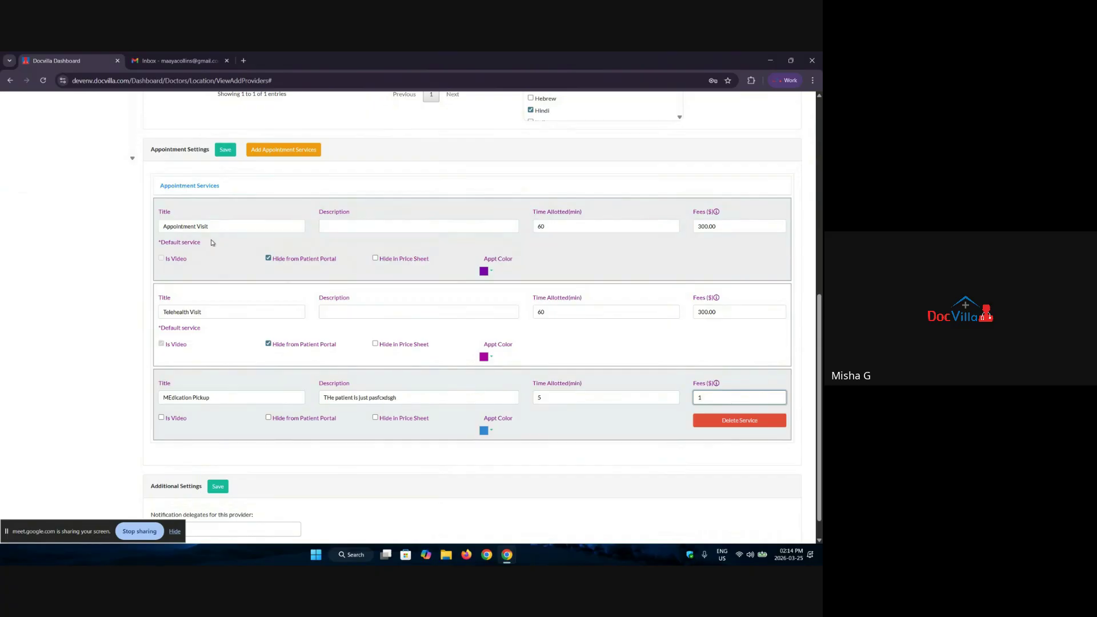
left_click(284, 150)
Step: Fill the fourth service as 'consultation service', description 'xyz', 15 minutes, fee 150
scroll(233, 395, "down", 2)
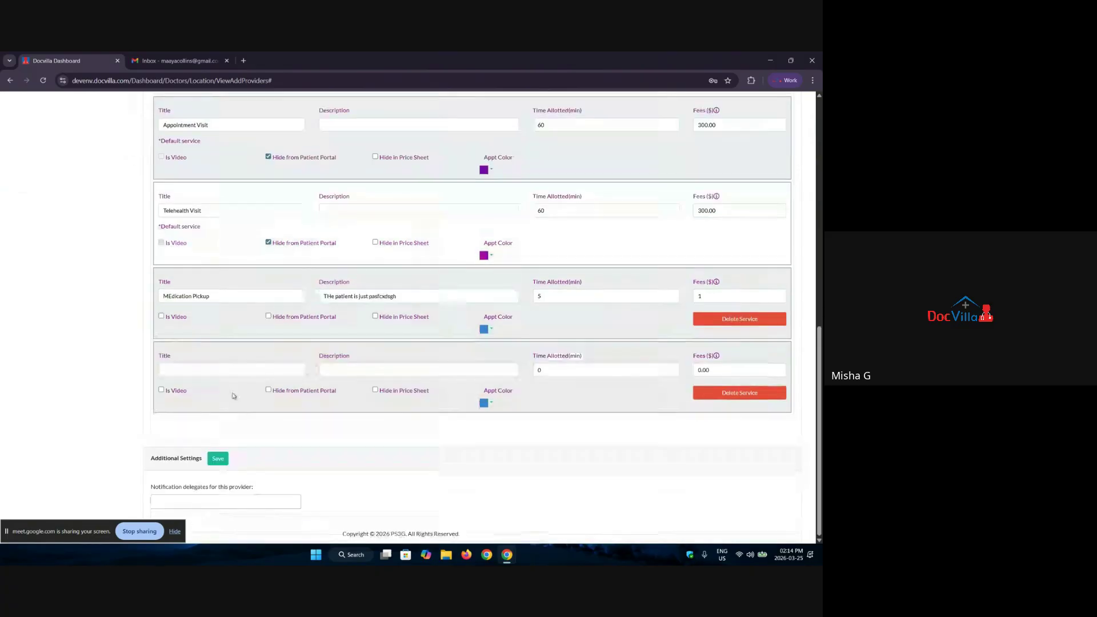
left_click(223, 371)
type("consul")
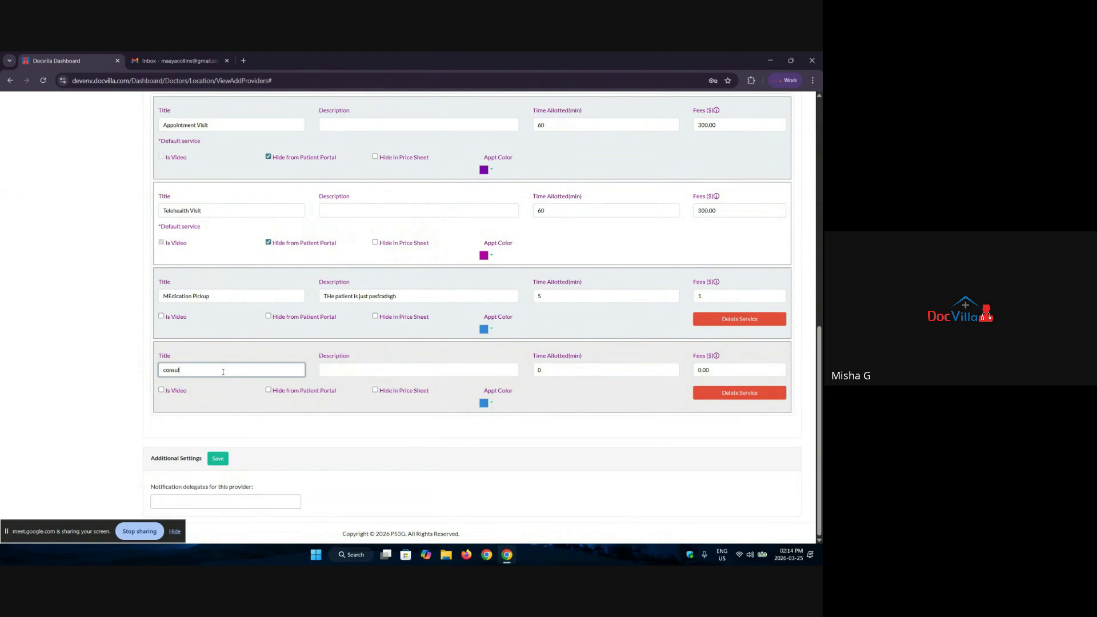
type("tation service")
left_click(393, 370)
type("xyz")
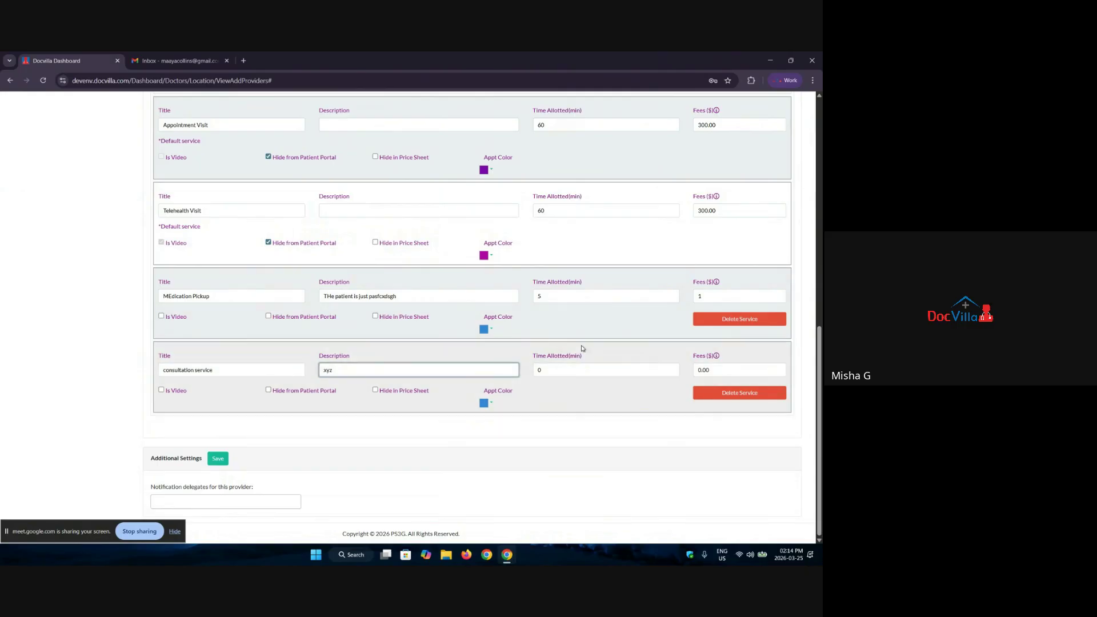
left_click(572, 371)
key("BackSpace")
type("15")
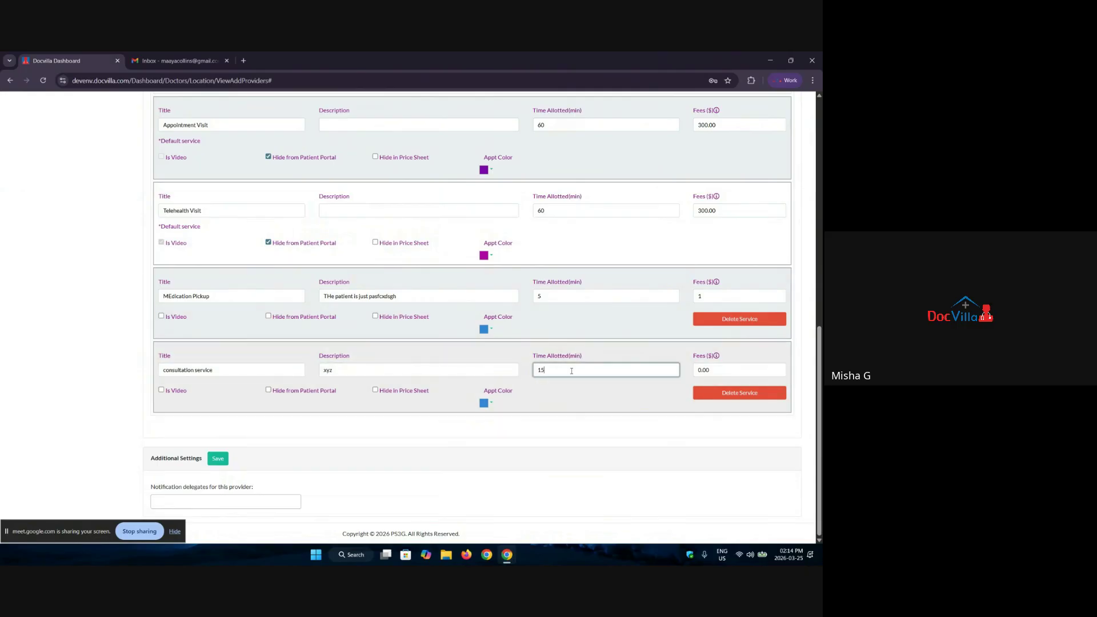
key("Tab")
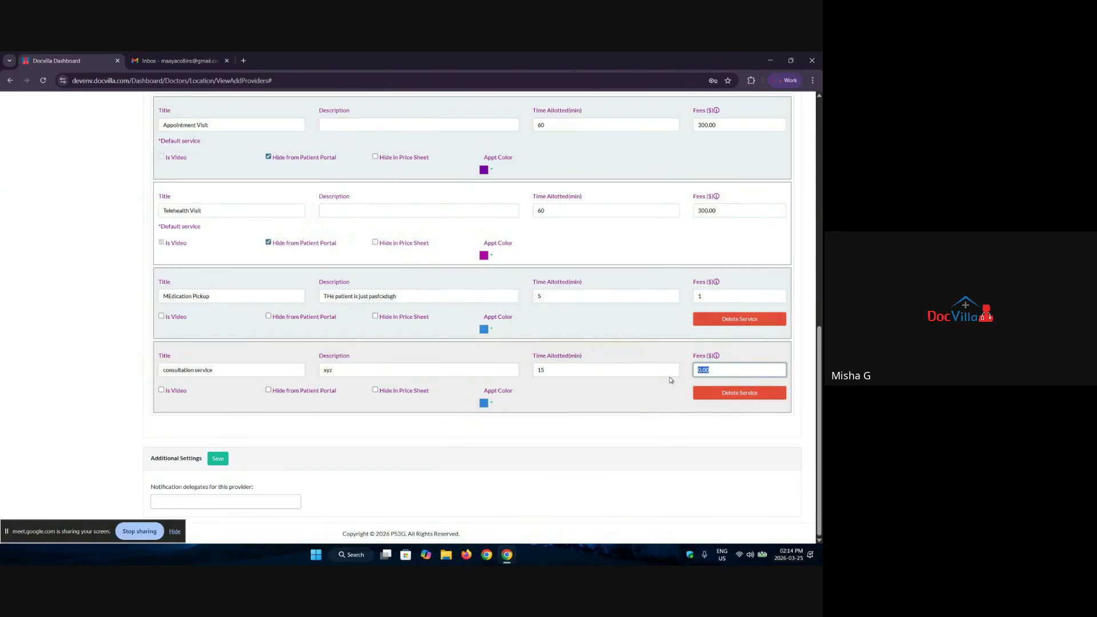
type("150")
Step: Set Medication Pickup's appointment colour to dark brown and consultation service's to teal
left_click(483, 329)
left_click(500, 365)
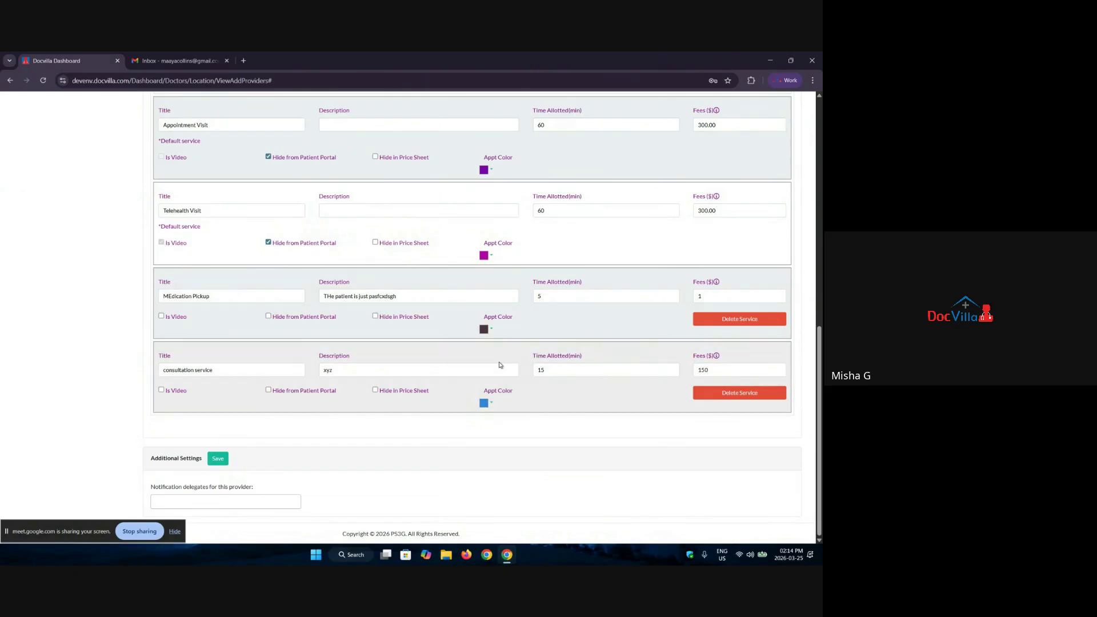
left_click(483, 403)
left_click(514, 425)
scroll(220, 199, "up", 3)
scroll(223, 205, "down", 3)
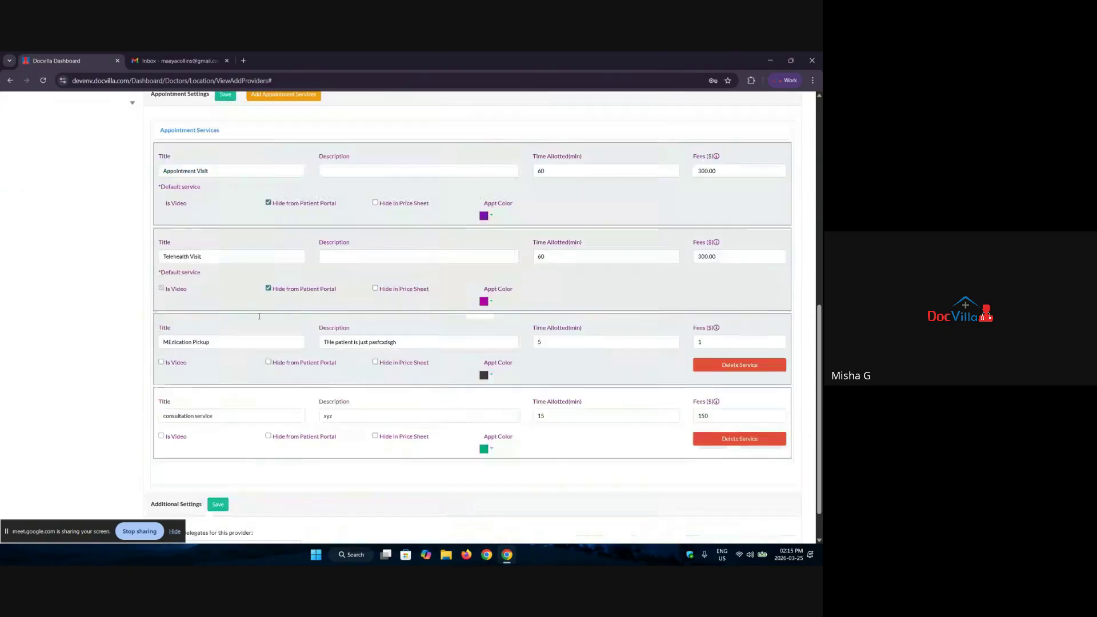
scroll(246, 235, "up", 2)
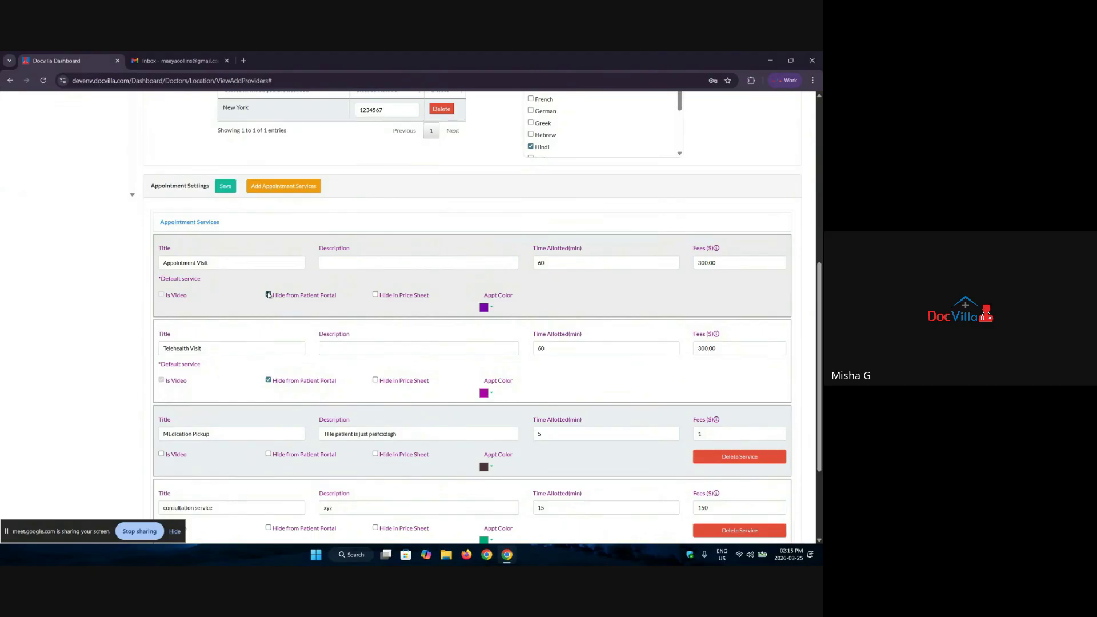
scroll(233, 421, "down", 3)
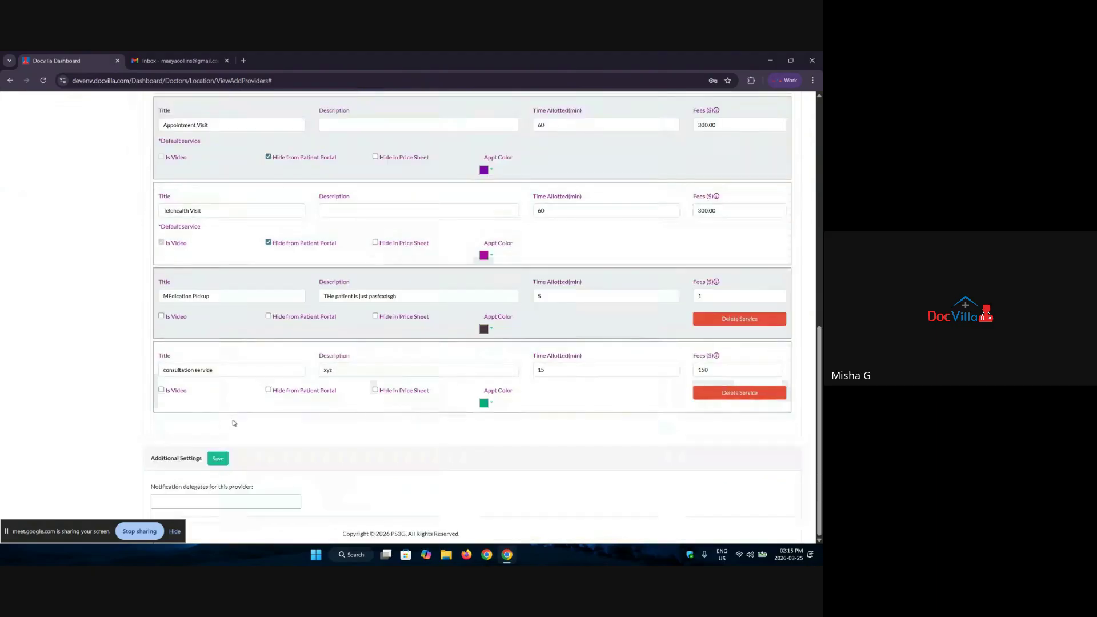
left_click_drag(152, 457, 203, 461)
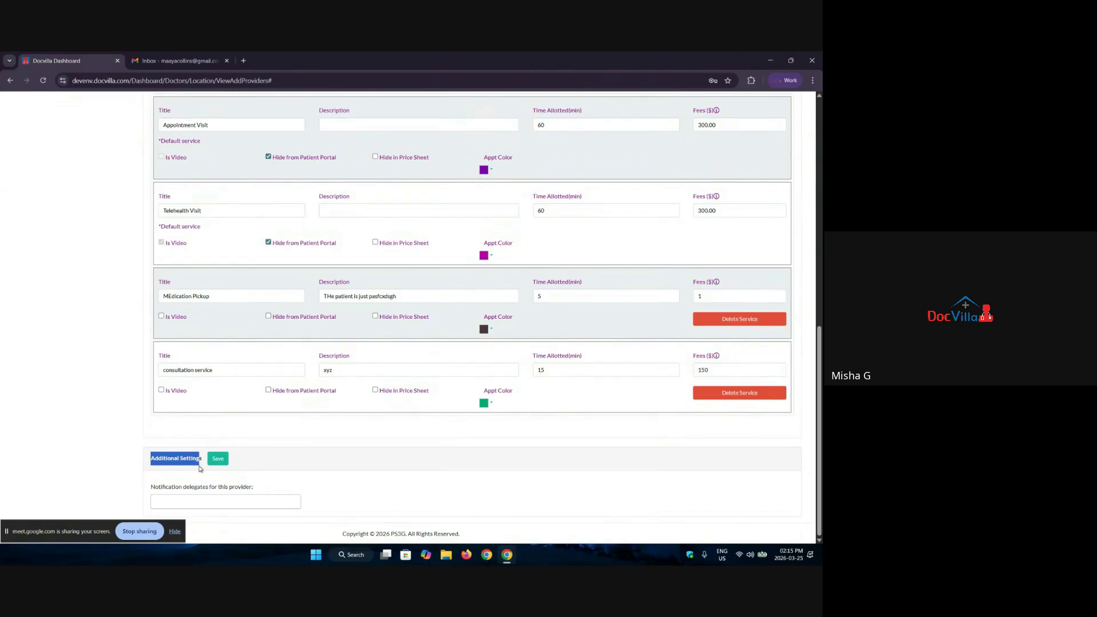
left_click(194, 502)
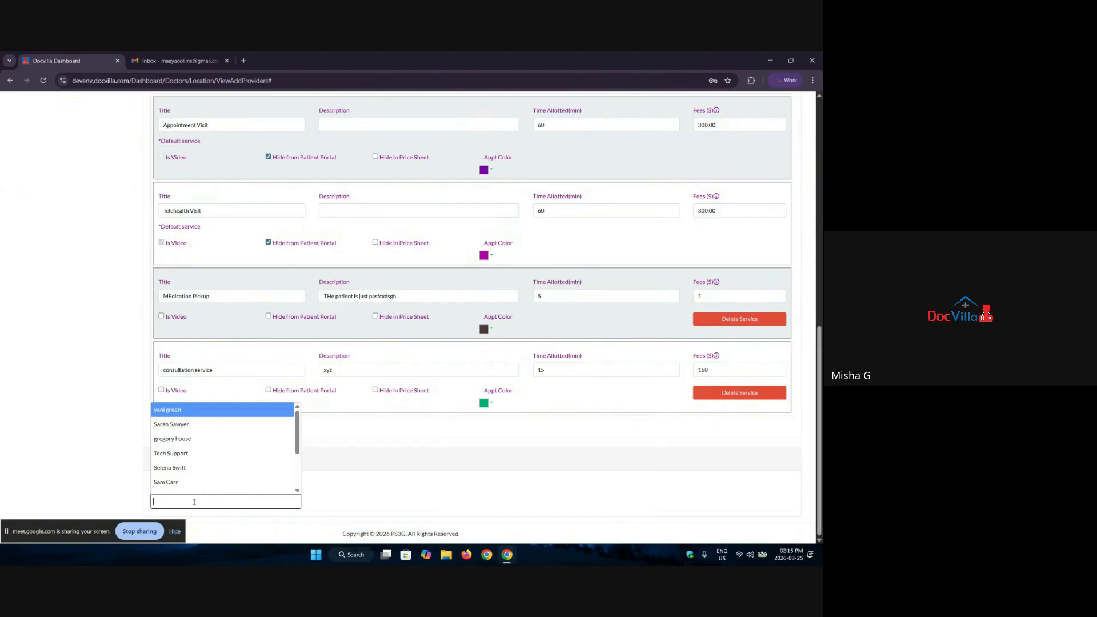
left_click(27, 310)
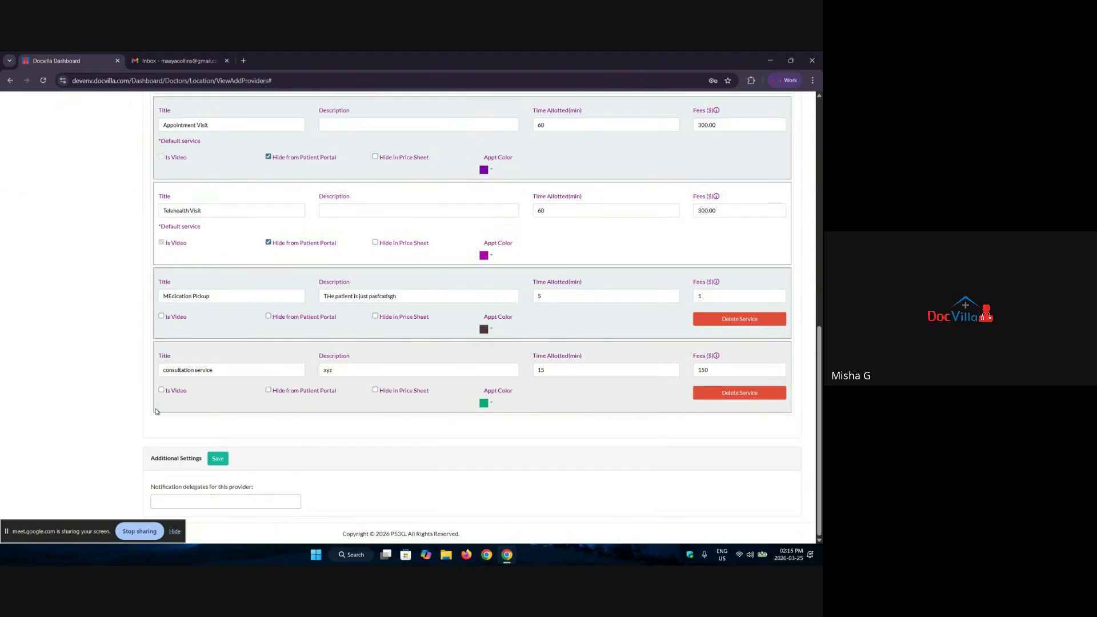
scroll(240, 358, "up", 10)
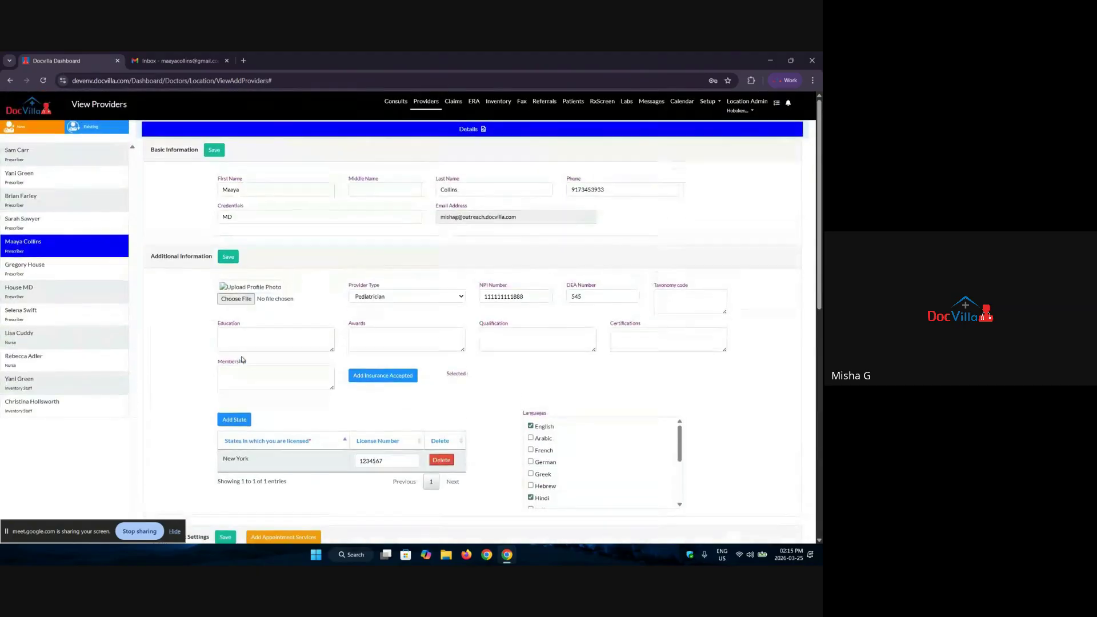
left_click(741, 110)
Step: Switch from the account admin role to Hoboken Location Prescriber and open the Calendar
left_click(743, 129)
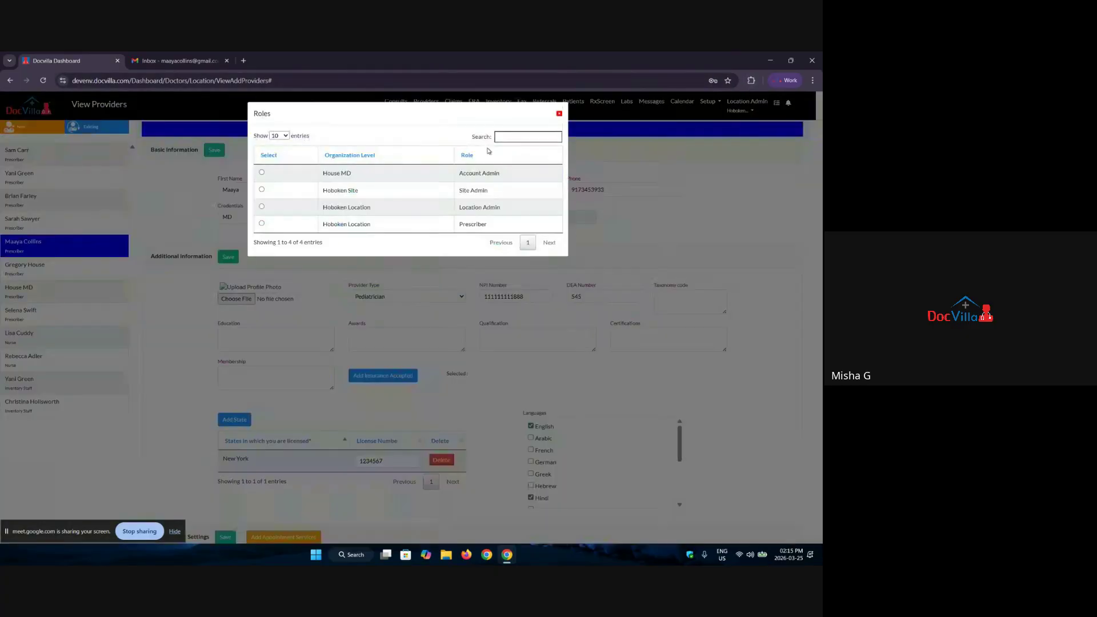
left_click(296, 175)
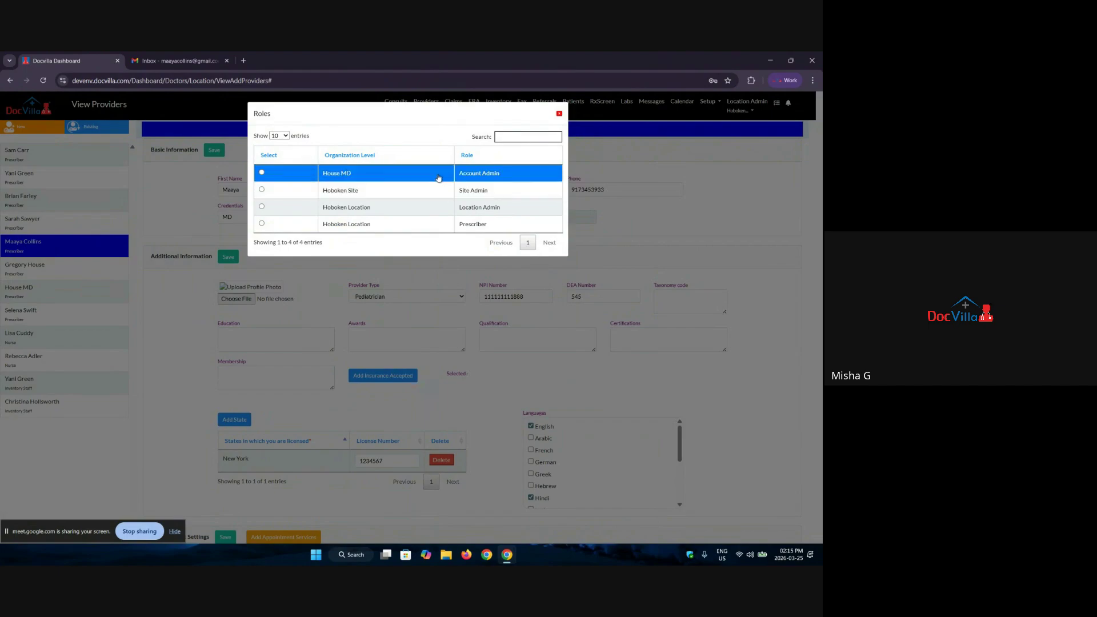
left_click(457, 224)
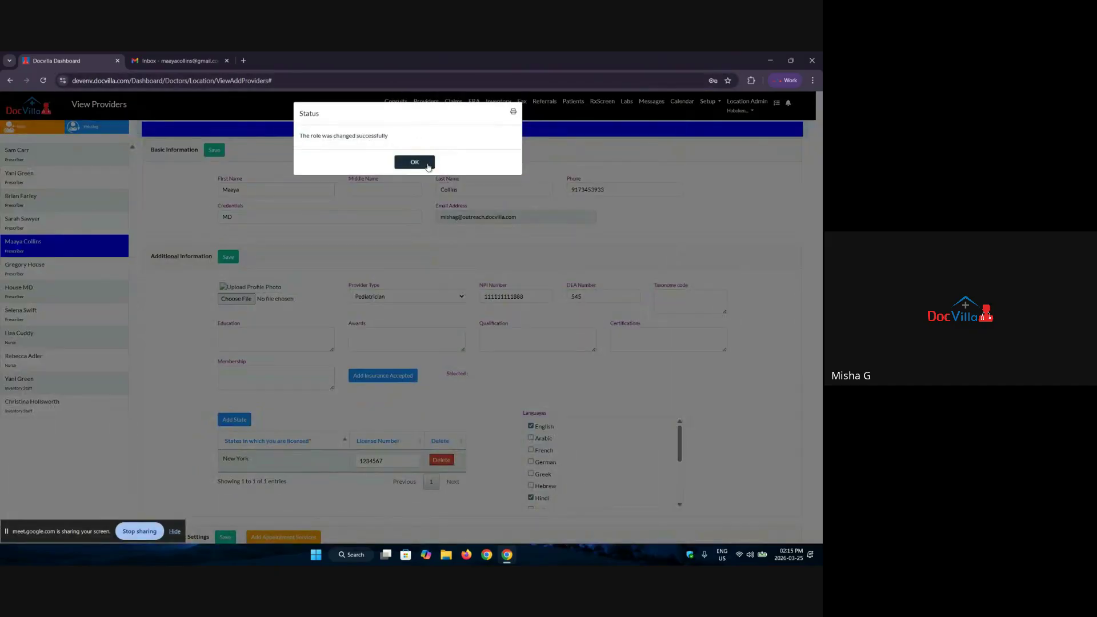
left_click(415, 162)
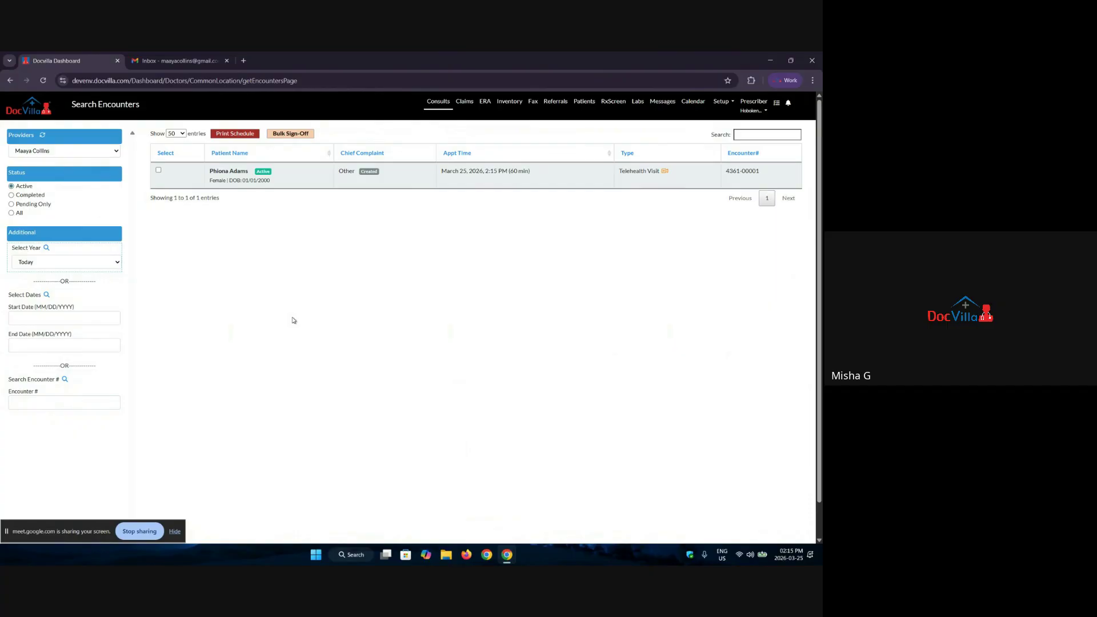
left_click(691, 102)
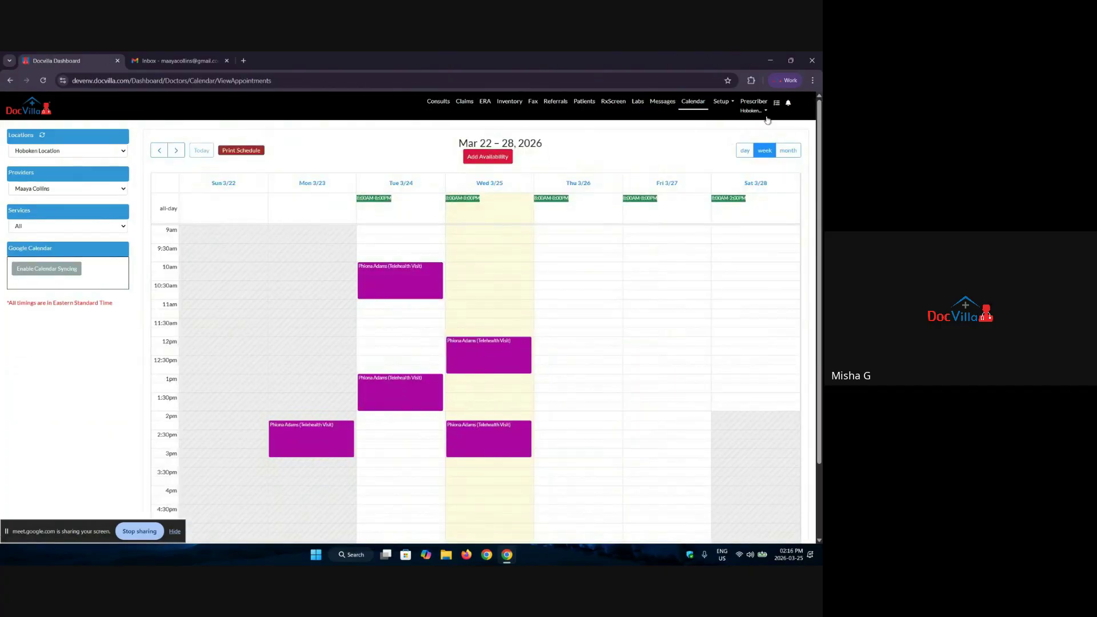
Step: Cycle the calendar through day, week and month views, return to Mar 22–28, and open Add Availability
left_click(745, 152)
left_click(764, 151)
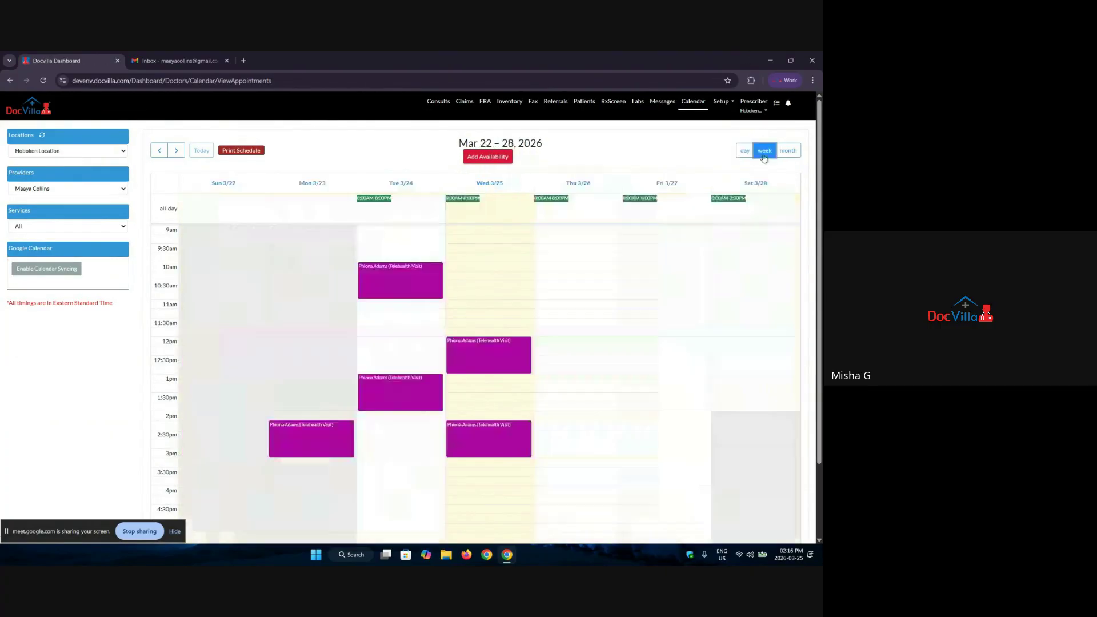
left_click(790, 150)
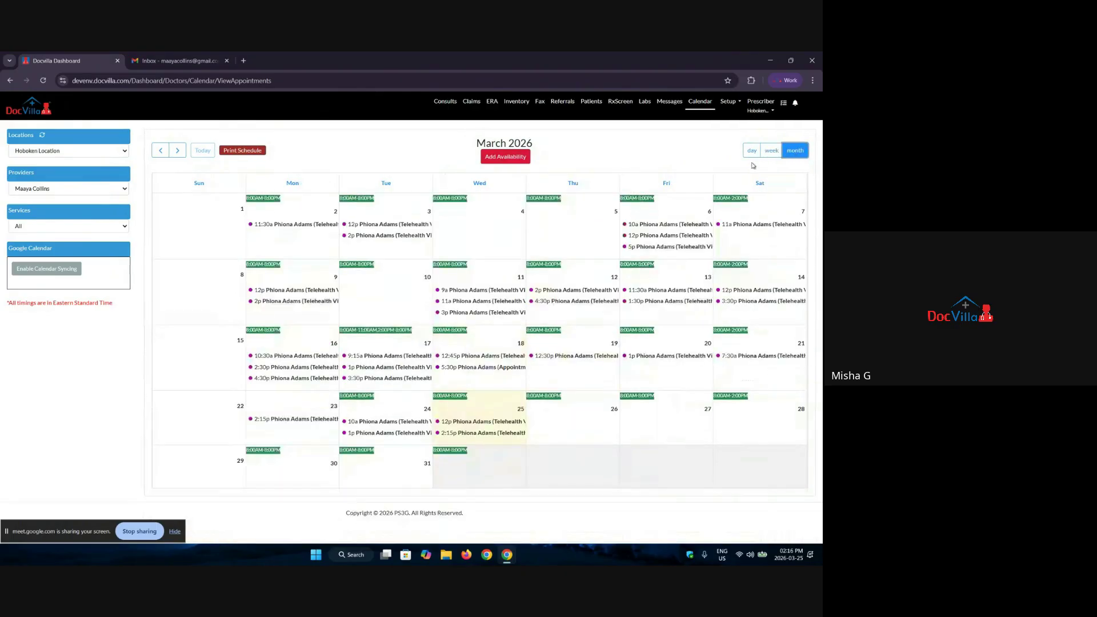
left_click(772, 150)
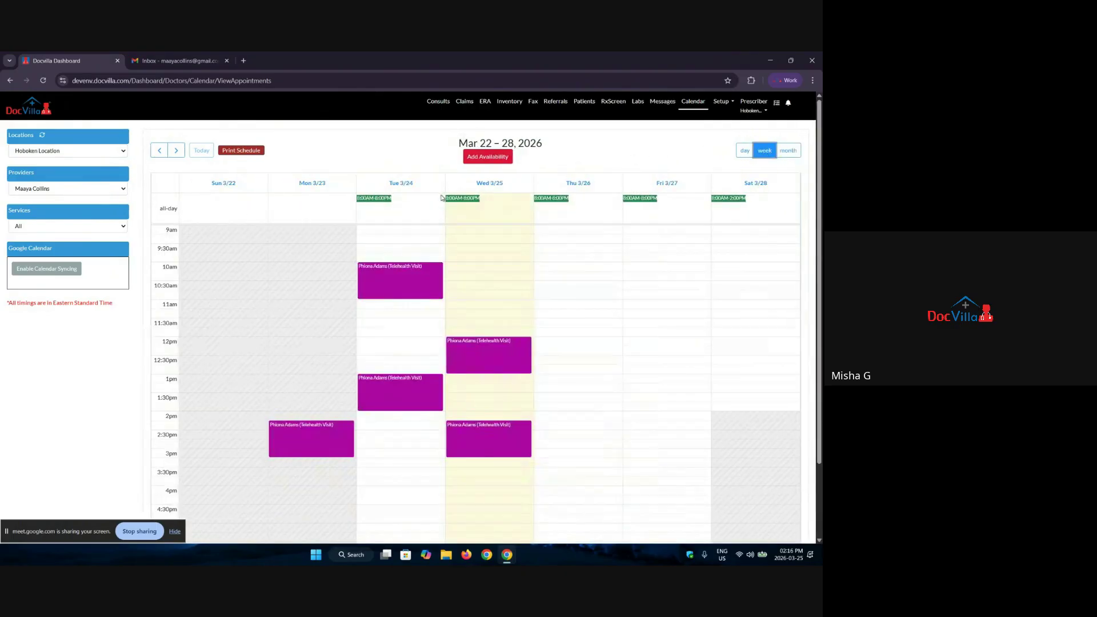
left_click(481, 158)
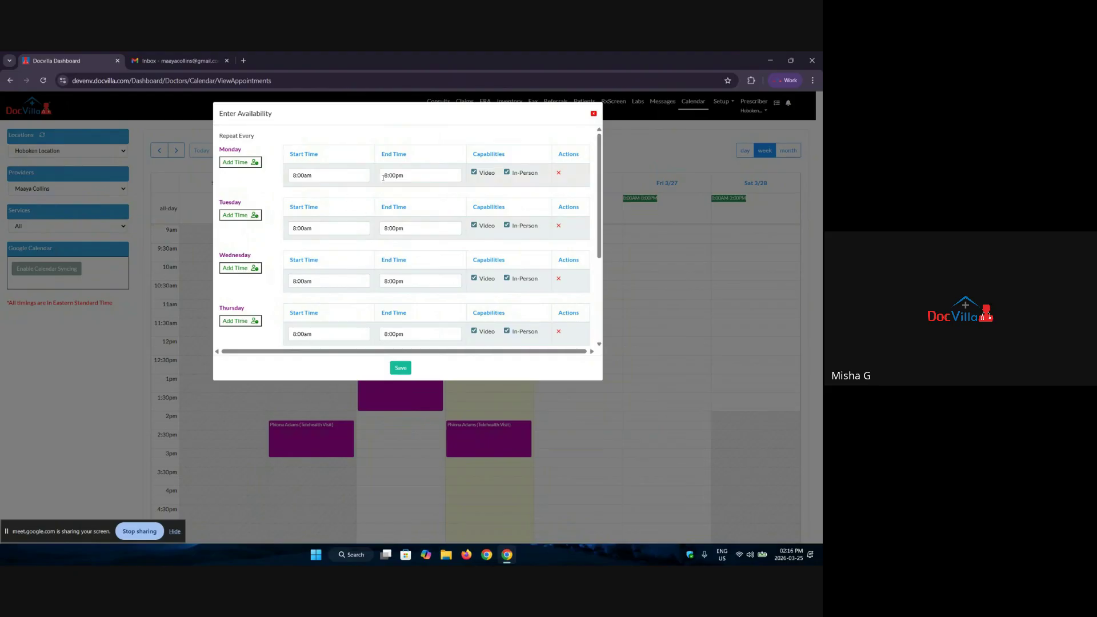
Step: Make Monday's first block in-person only, ending at 12:00pm
left_click(474, 172)
left_click(383, 179)
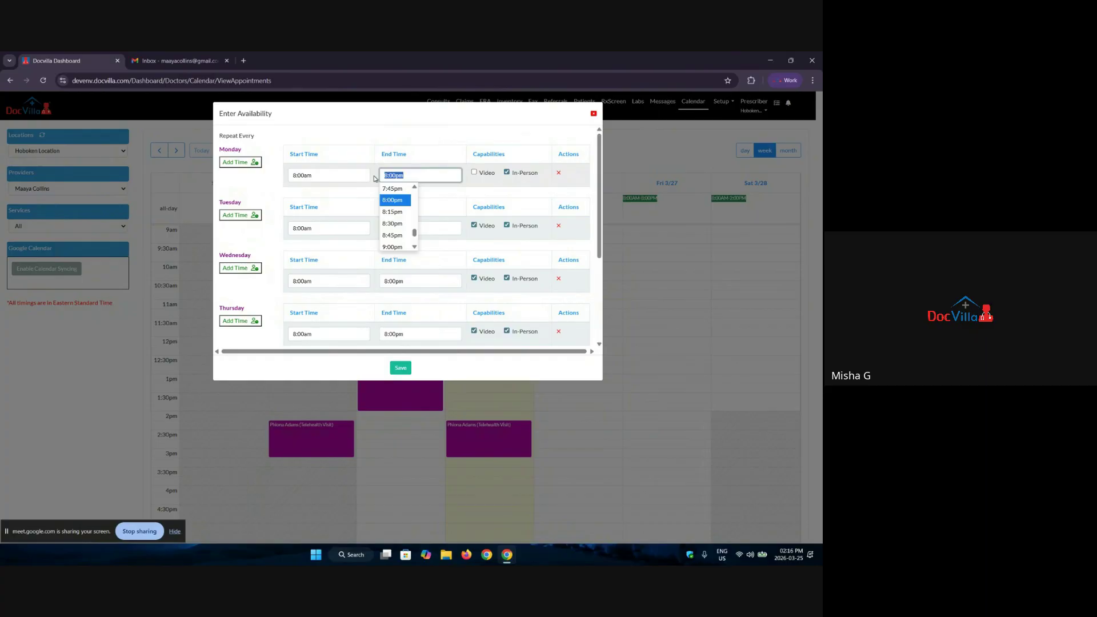
scroll(388, 226, "down", 4)
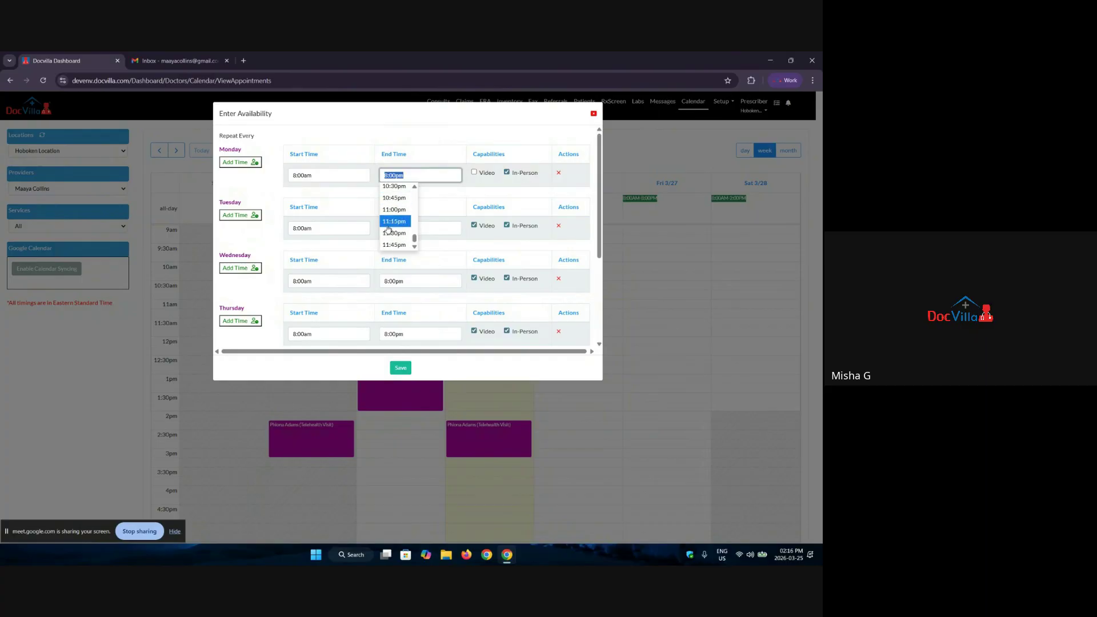
scroll(394, 229, "up", 8)
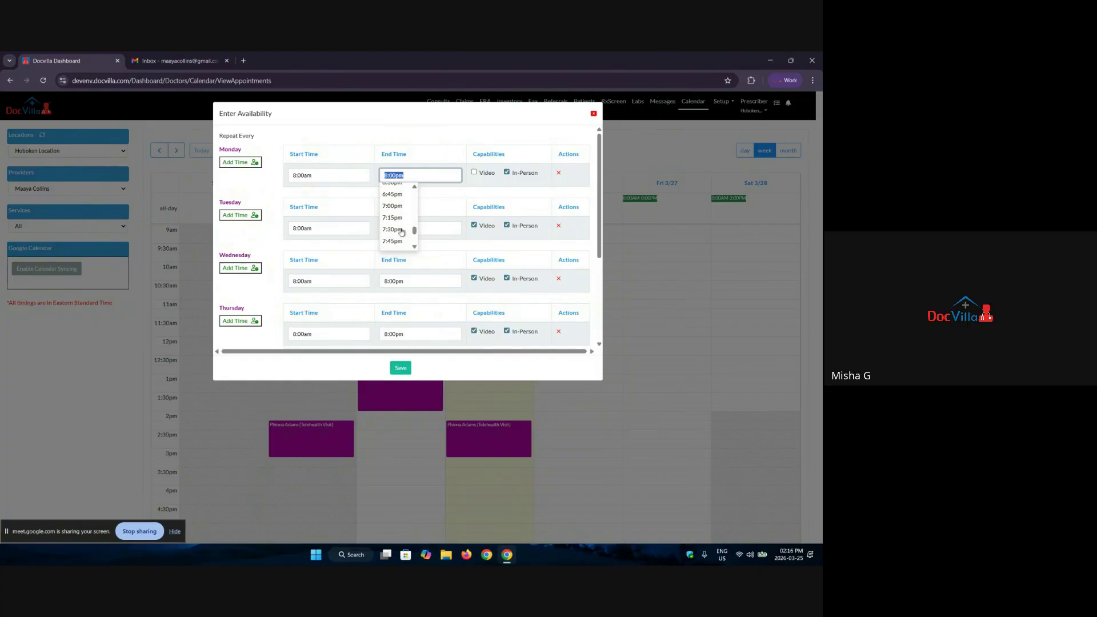
scroll(400, 228, "up", 7)
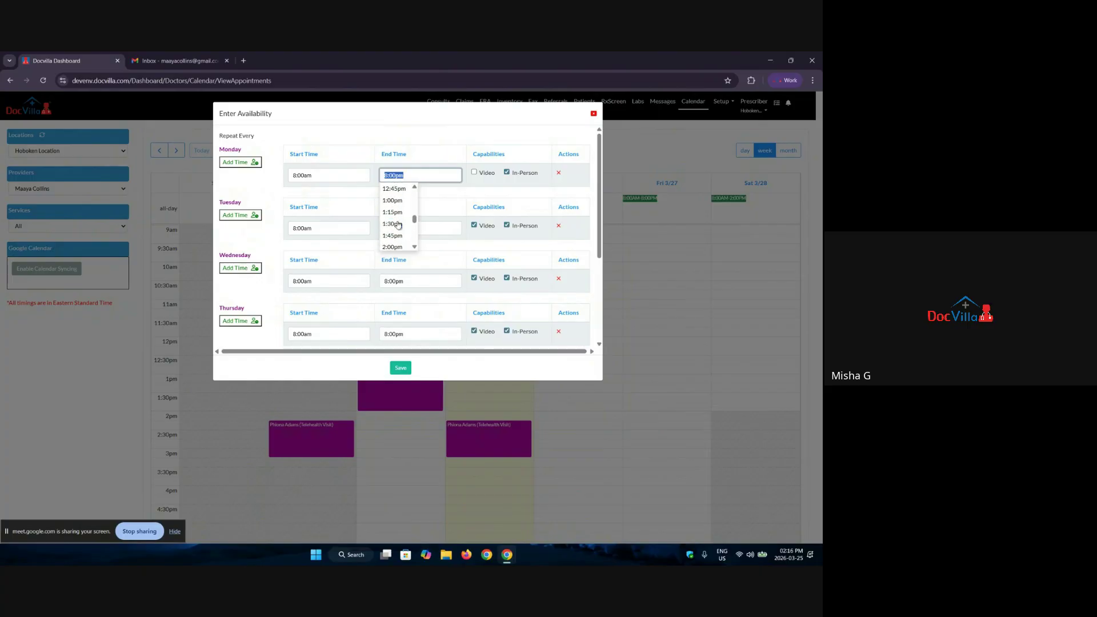
left_click(395, 200)
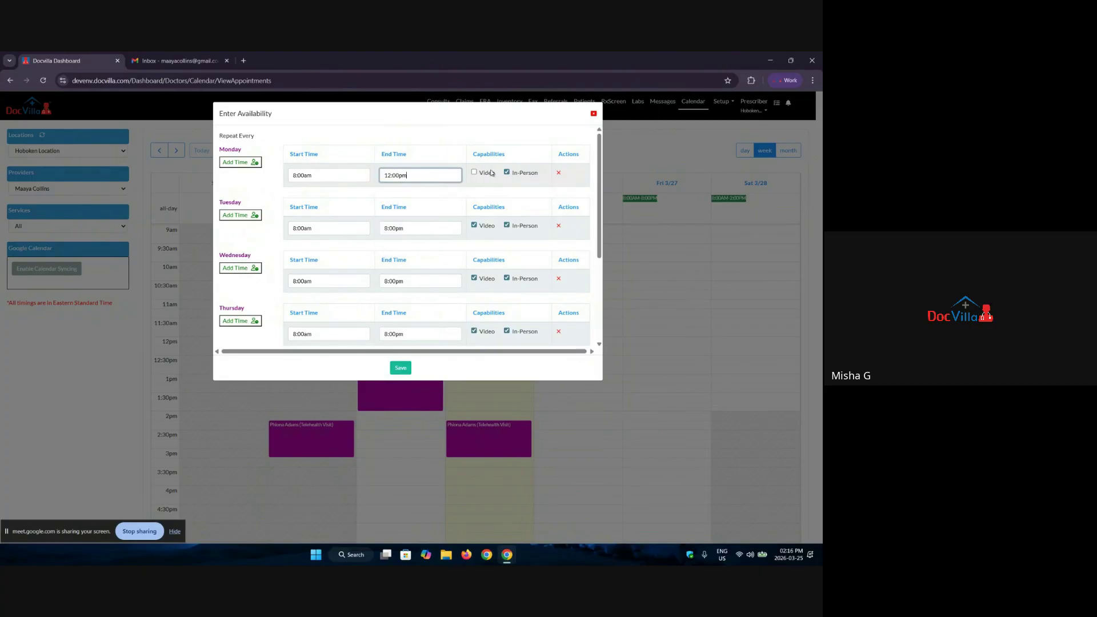
Step: Add a video-only Monday slot from 1:00pm to 8:00pm and close the availability window
left_click(252, 164)
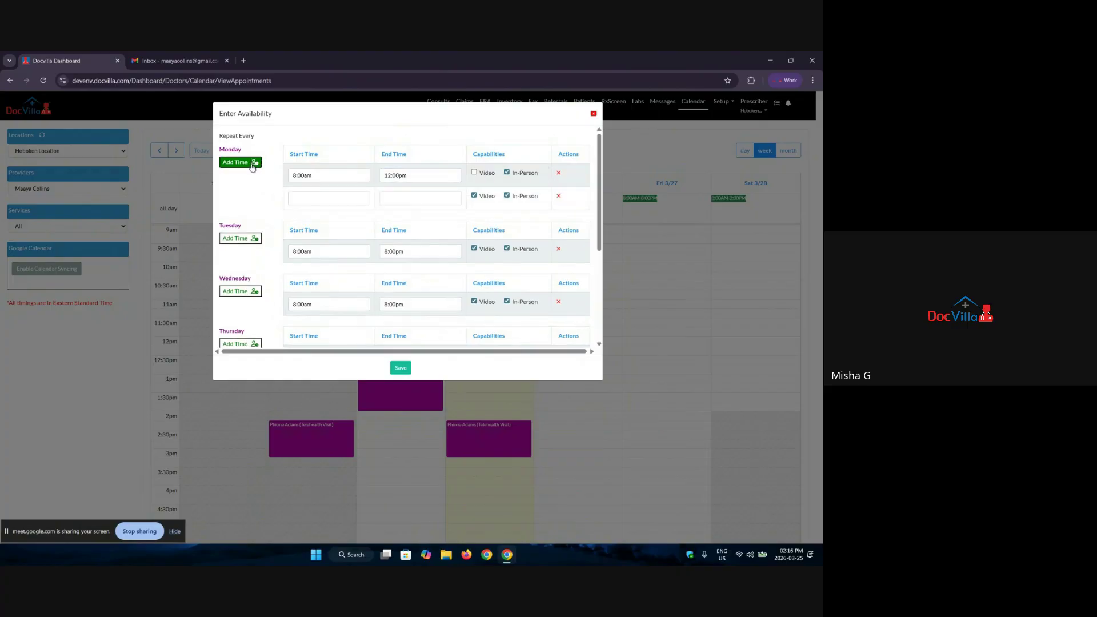
left_click(337, 198)
scroll(304, 238, "down", 6)
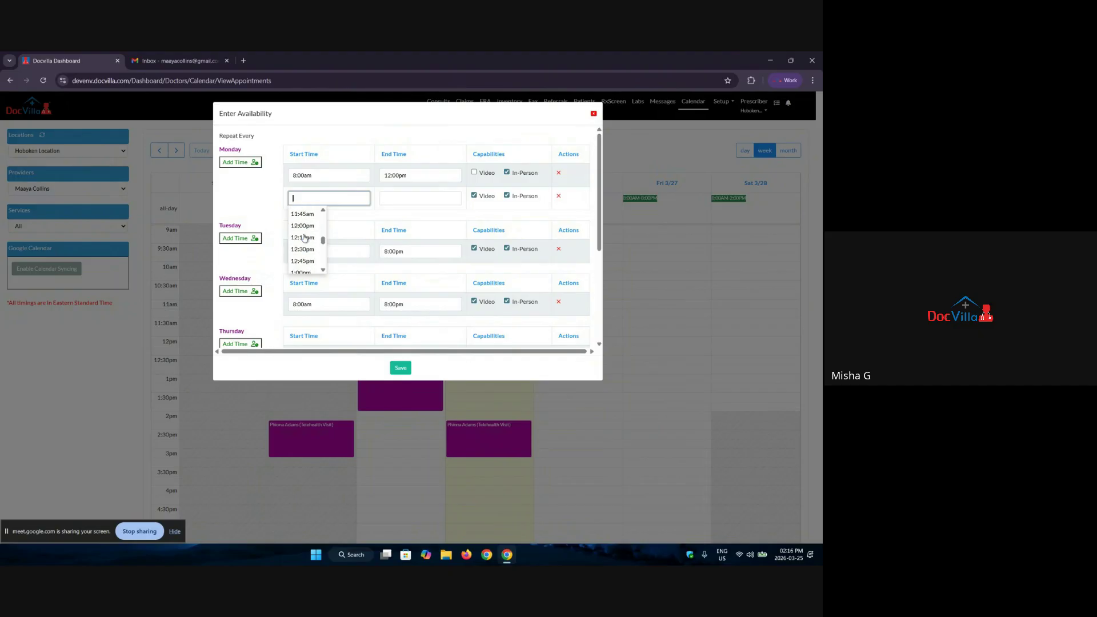
left_click(303, 223)
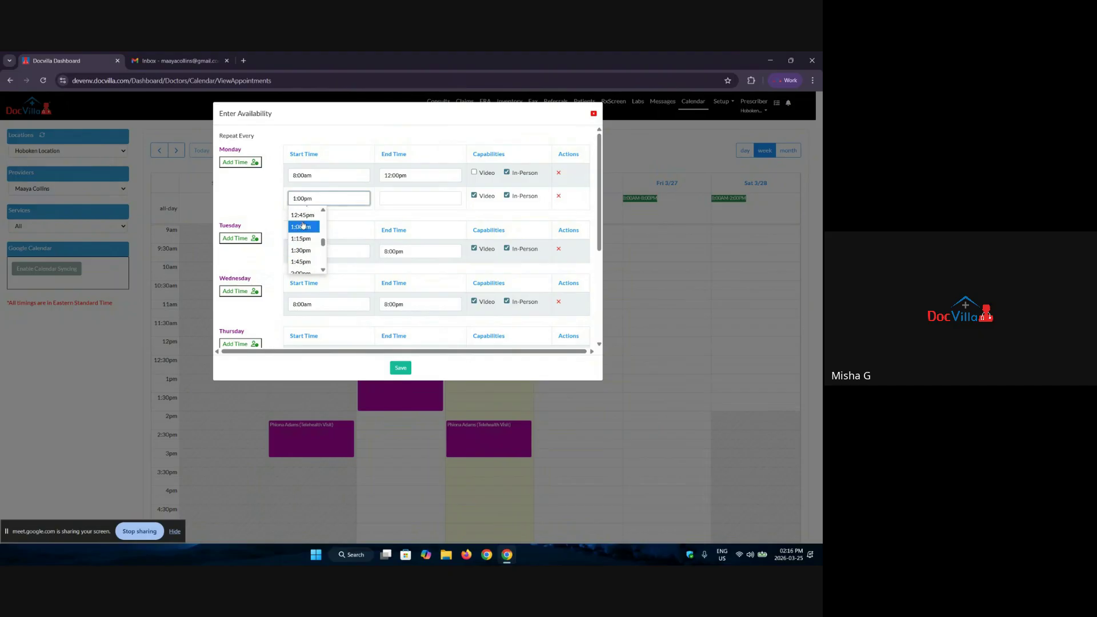
left_click(386, 198)
scroll(393, 233, "down", 9)
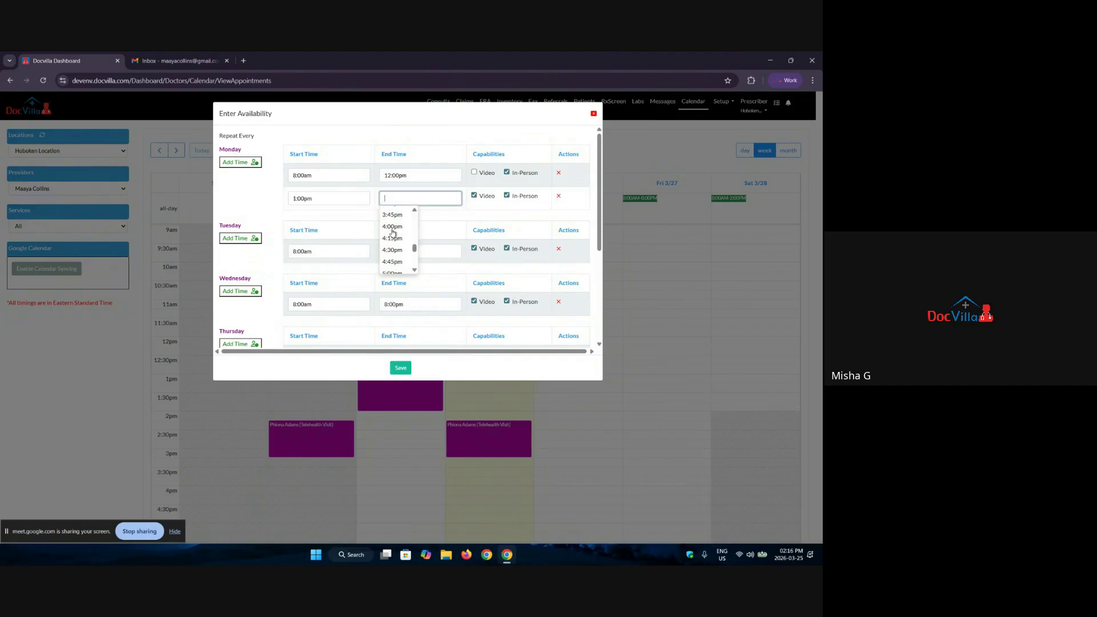
scroll(393, 233, "down", 2)
left_click(393, 234)
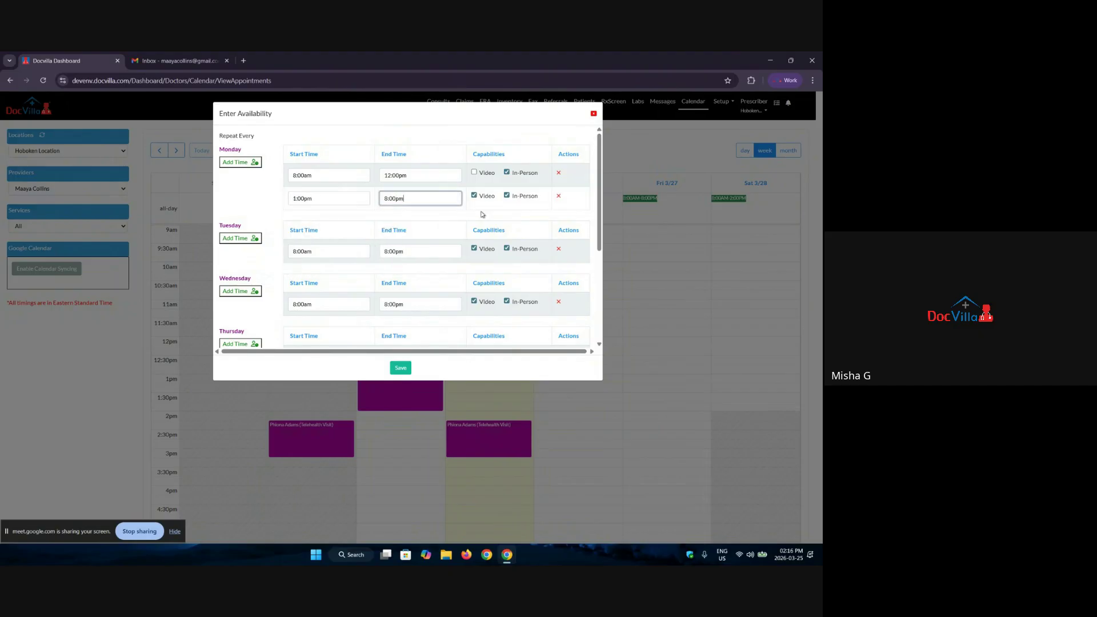
left_click(508, 196)
left_click(595, 116)
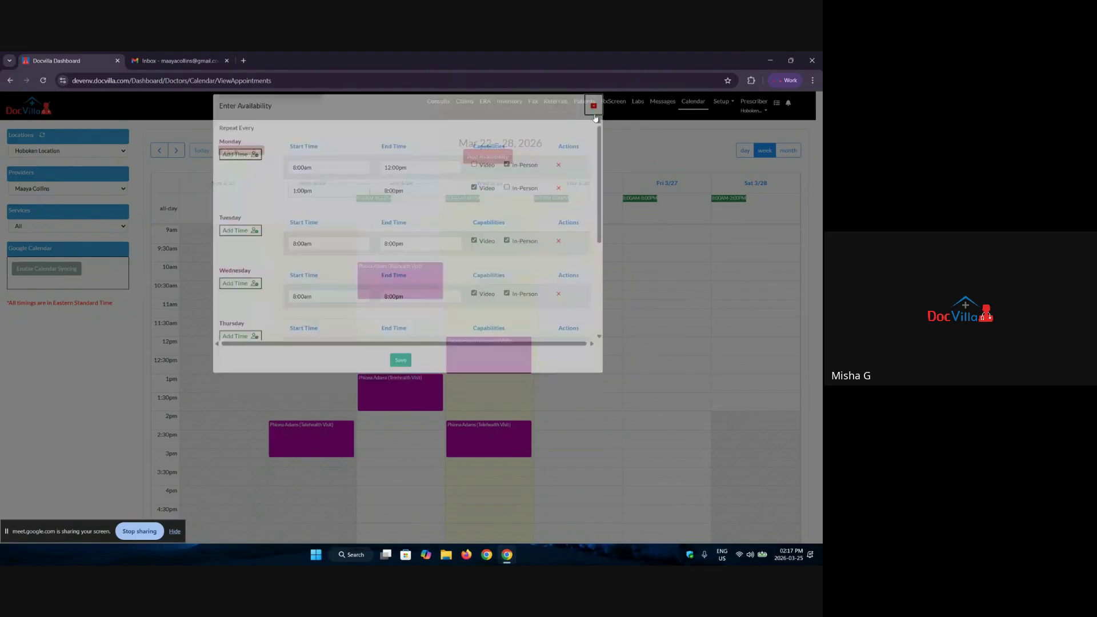
Step: In month view, save Monday, March 9 as a non-working day, then advance to April 2026
left_click(787, 151)
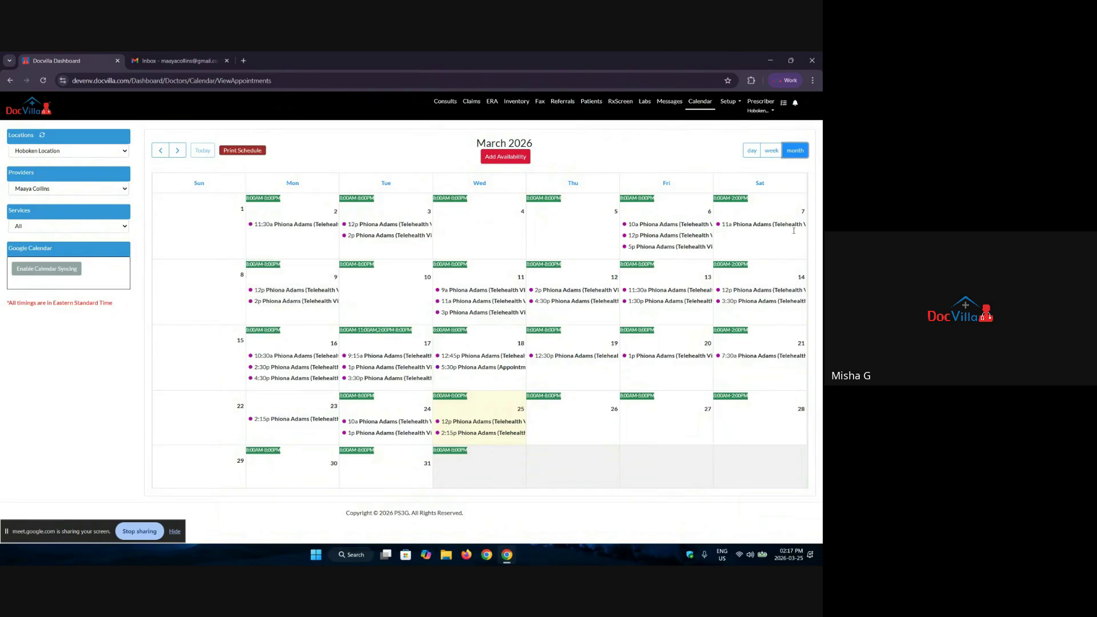
left_click(297, 280)
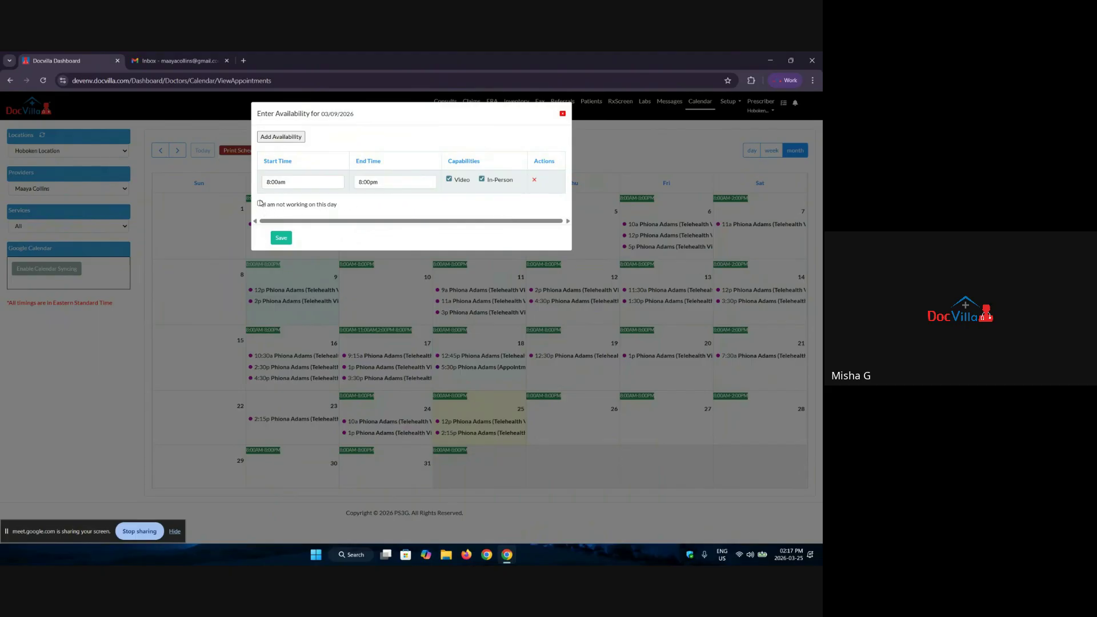
left_click(260, 204)
left_click(288, 238)
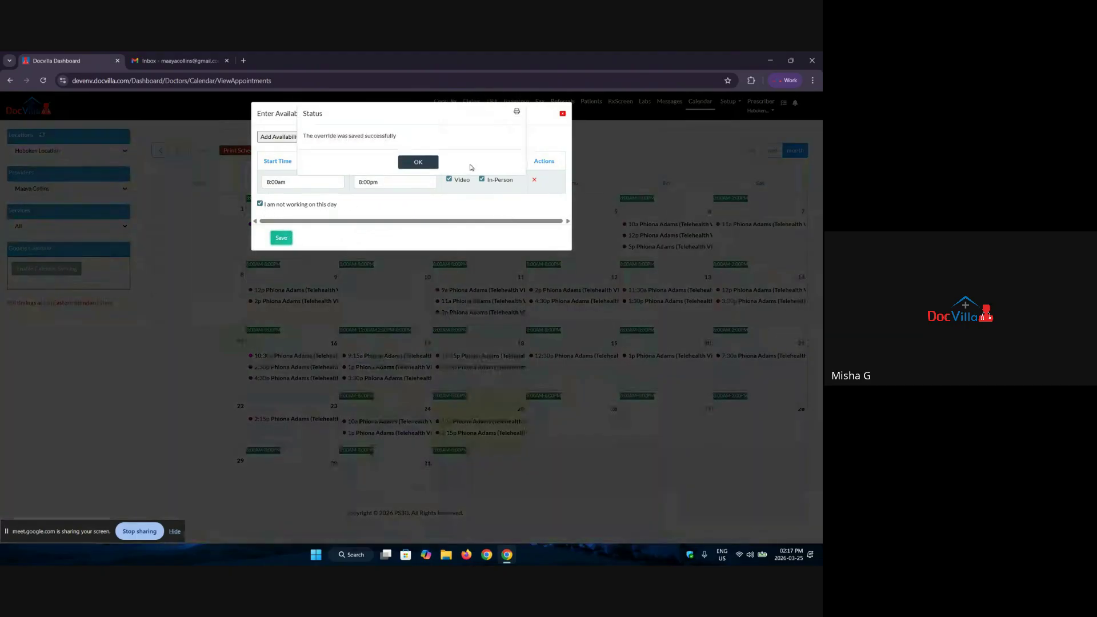
left_click(417, 163)
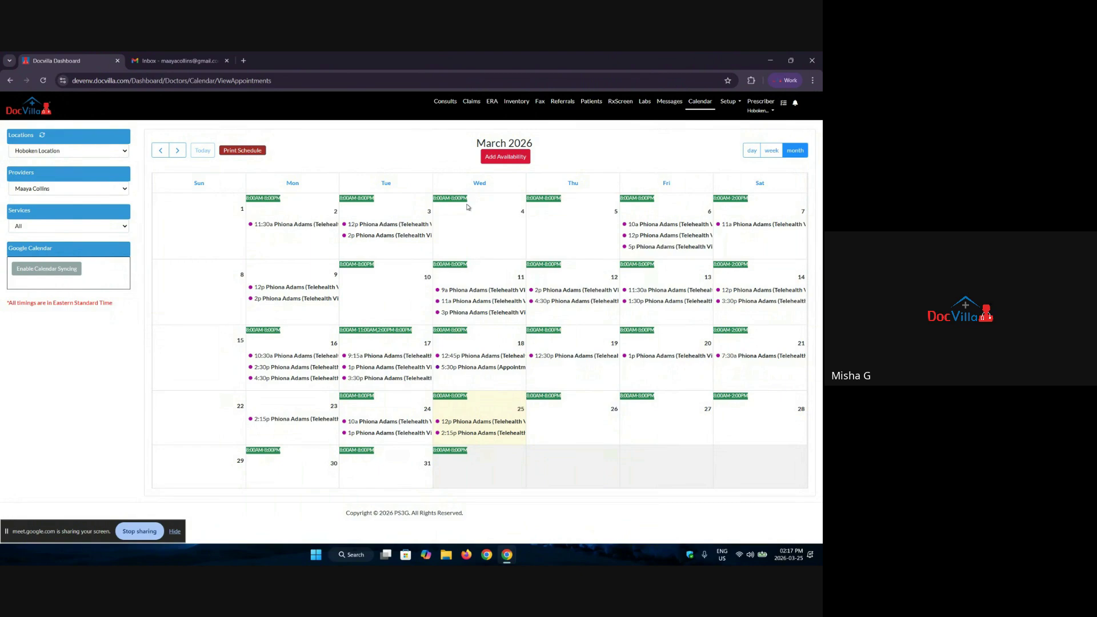
left_click(177, 150)
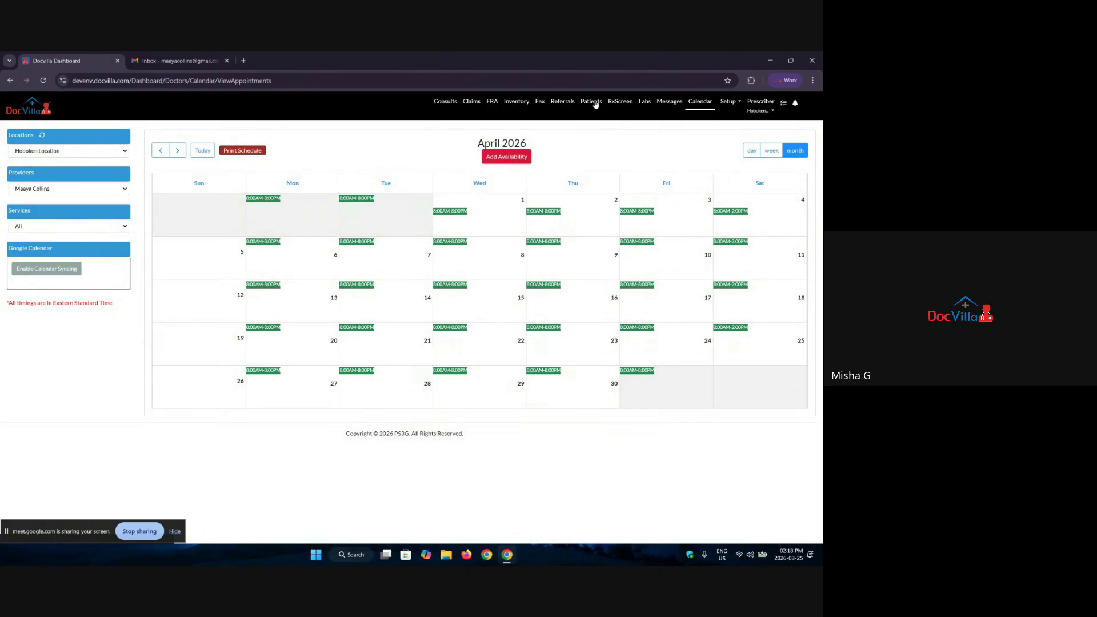
Step: Start a new patient under Patients and enter the test patient's first and last name
left_click(595, 104)
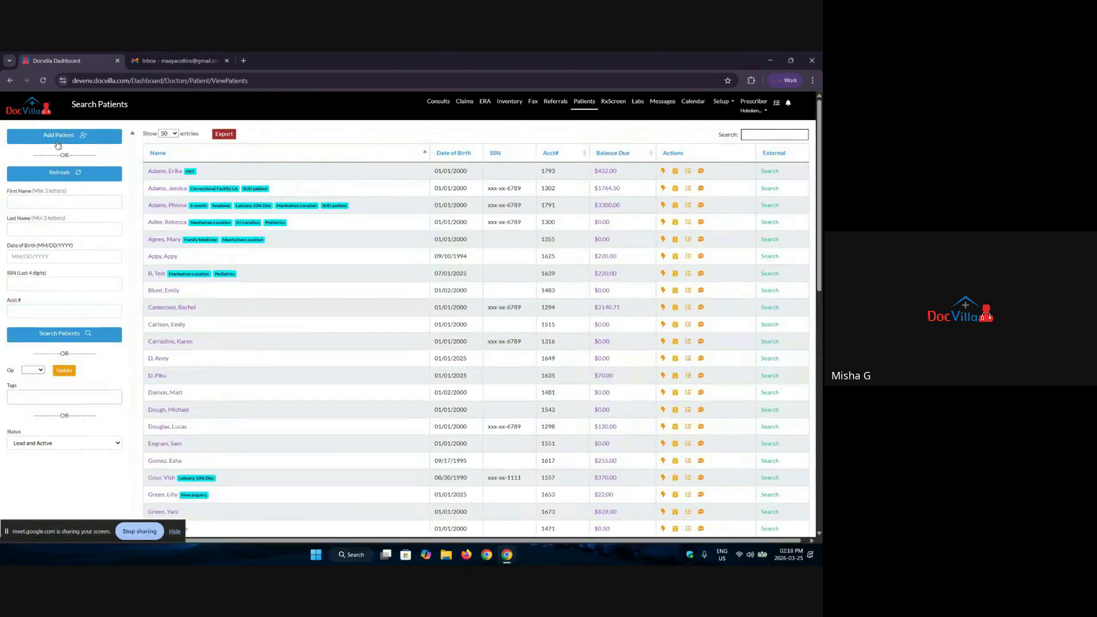
left_click(59, 138)
left_click(358, 152)
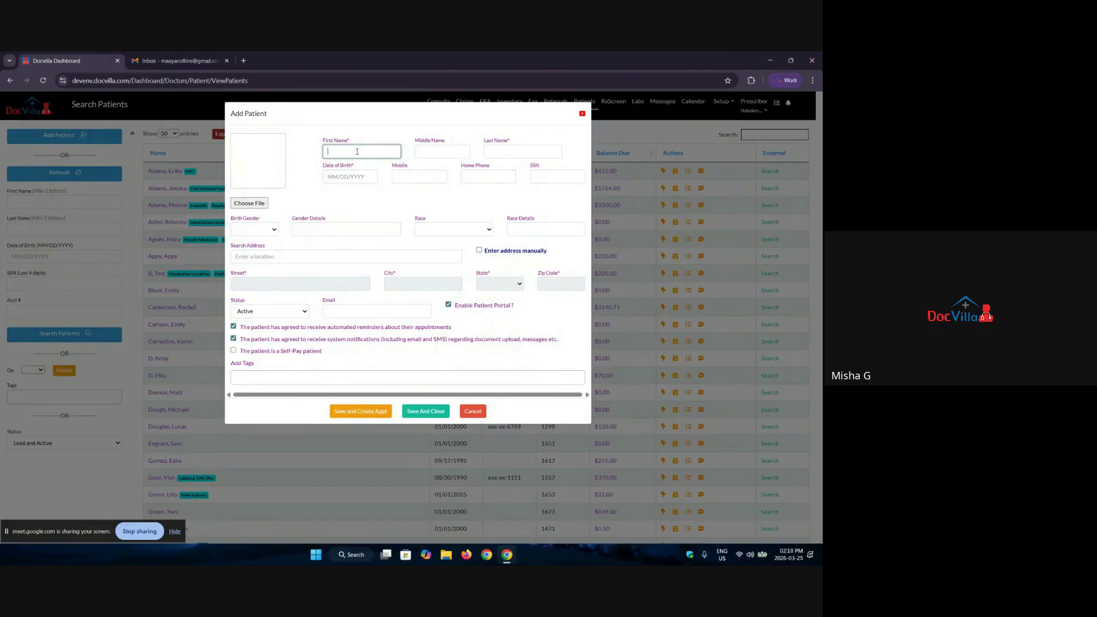
type("Test")
key("Tab")
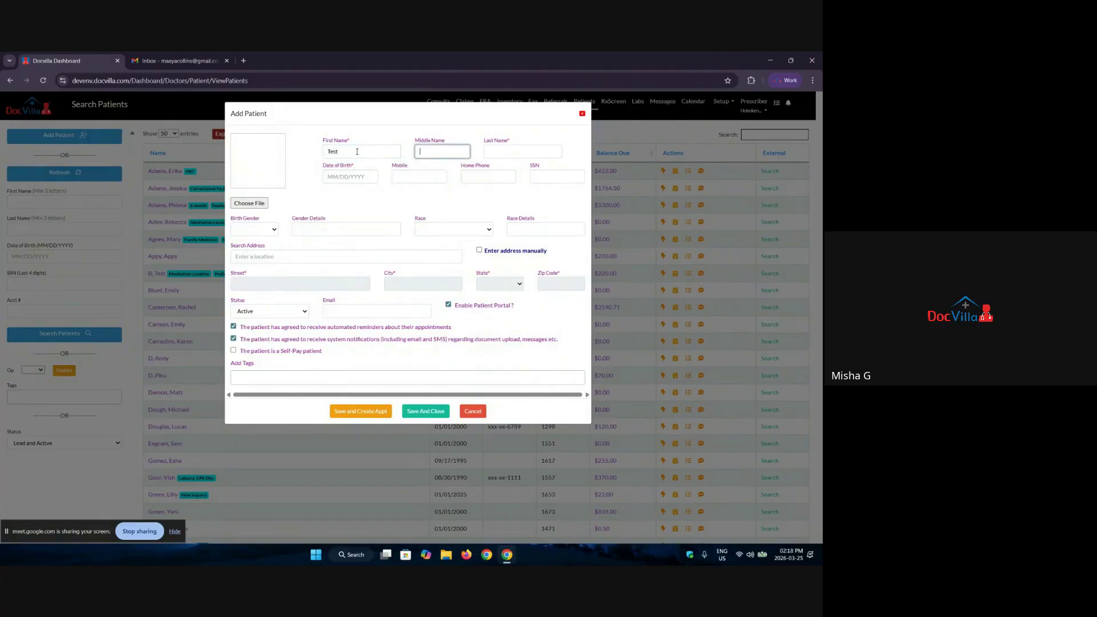
key("Tab")
type("Pati")
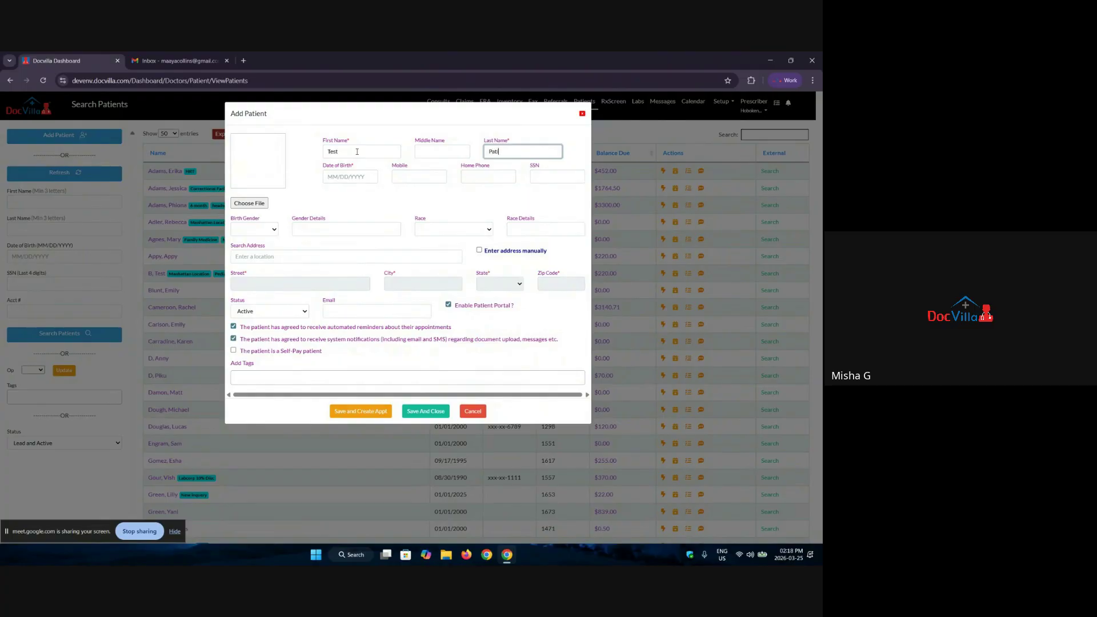
type("ent")
Step: Set the patient's date of birth to 01/01/2003
left_click(359, 177)
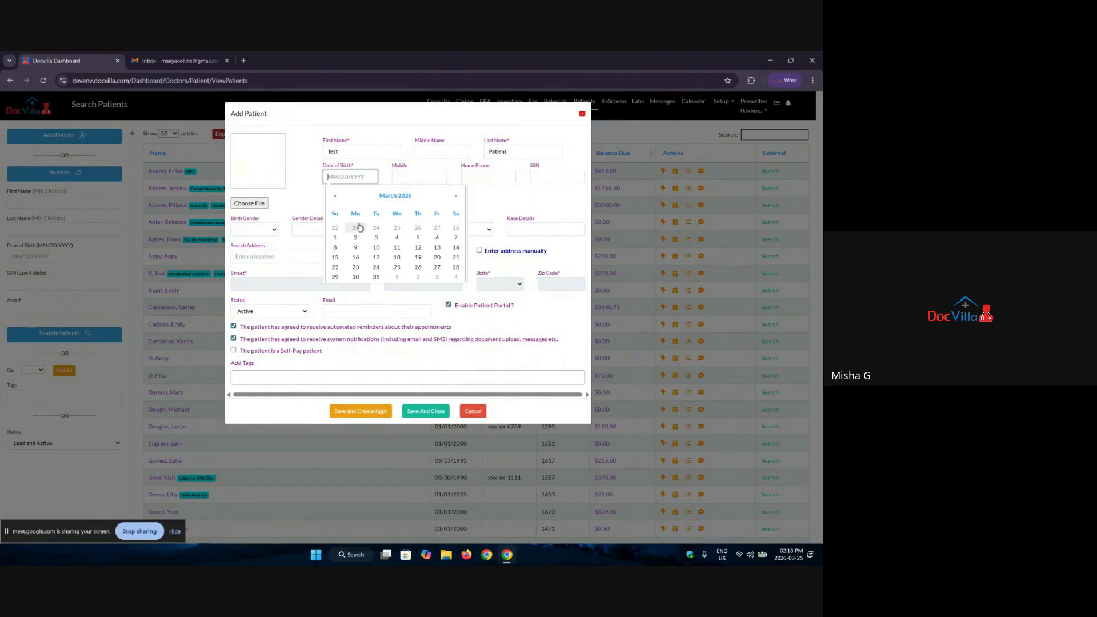
left_click(336, 198)
left_click(337, 197)
left_click(336, 197)
left_click(336, 198)
left_click(336, 198)
left_click(337, 199)
left_click(336, 199)
double_click(337, 198)
left_click(337, 199)
left_click(336, 199)
left_click(336, 199)
left_click(337, 199)
left_click(337, 199)
left_click(336, 198)
left_click(337, 199)
left_click(336, 198)
left_click(420, 196)
left_click(370, 196)
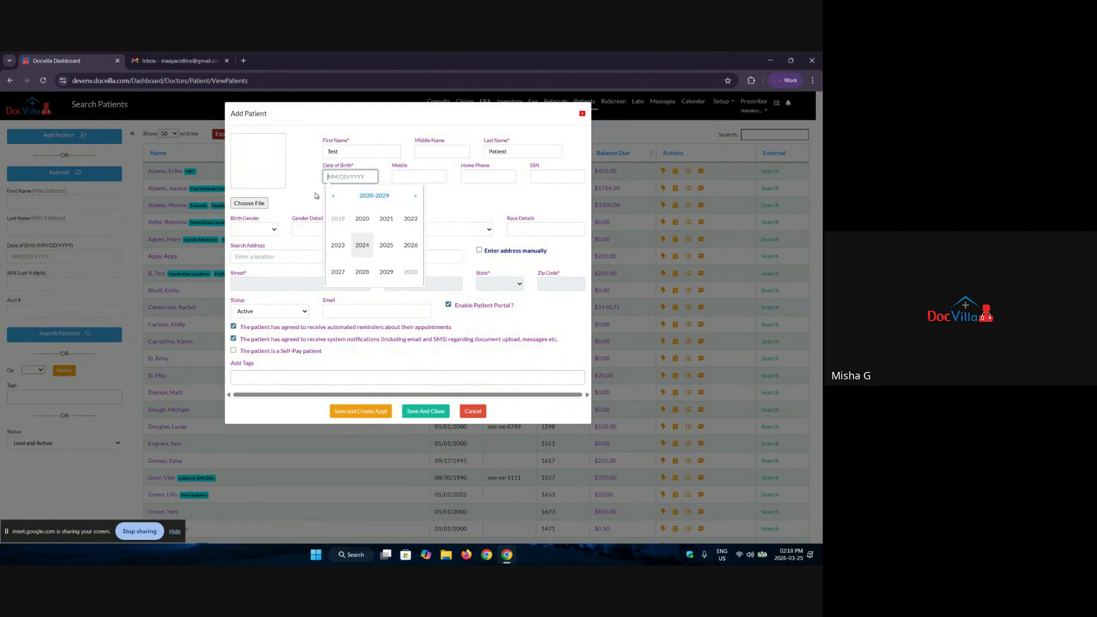
left_click(368, 222)
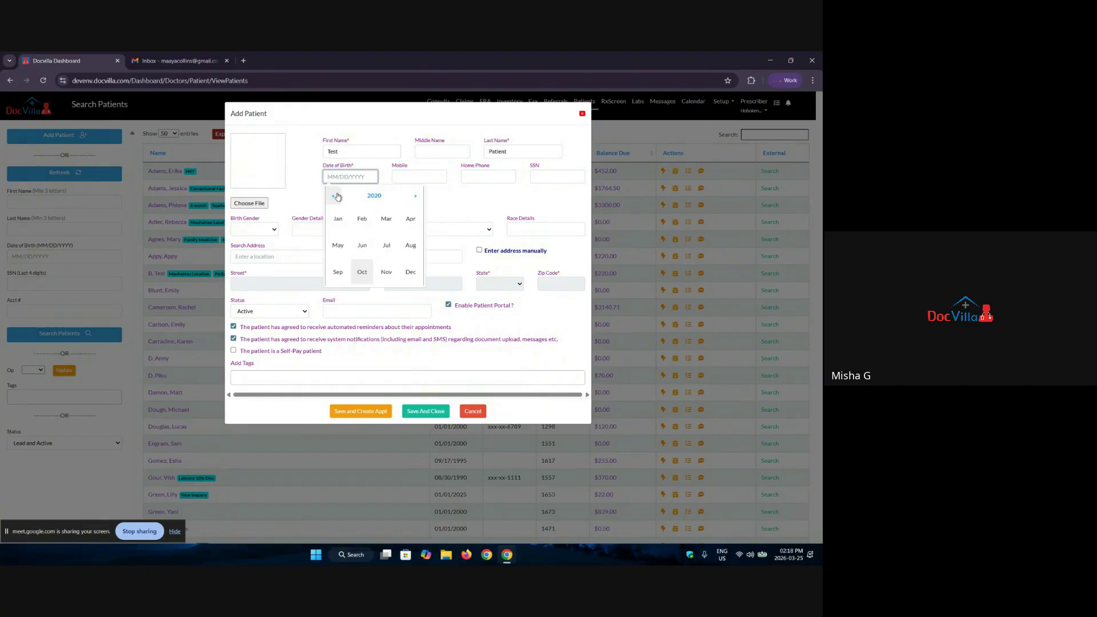
left_click(373, 195)
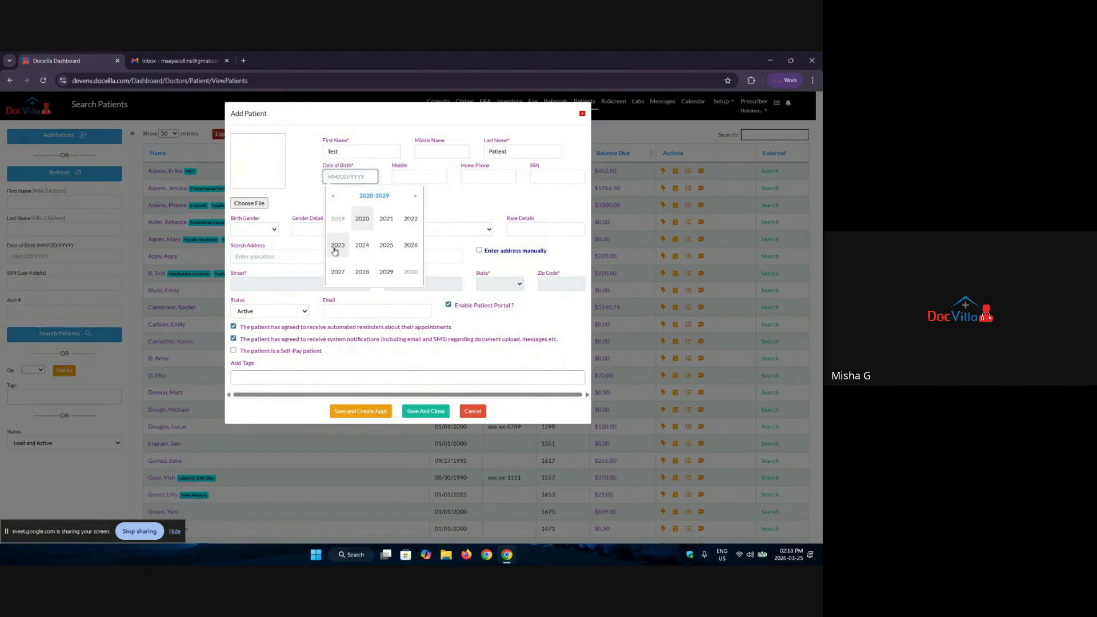
left_click(333, 196)
left_click(334, 195)
left_click(333, 195)
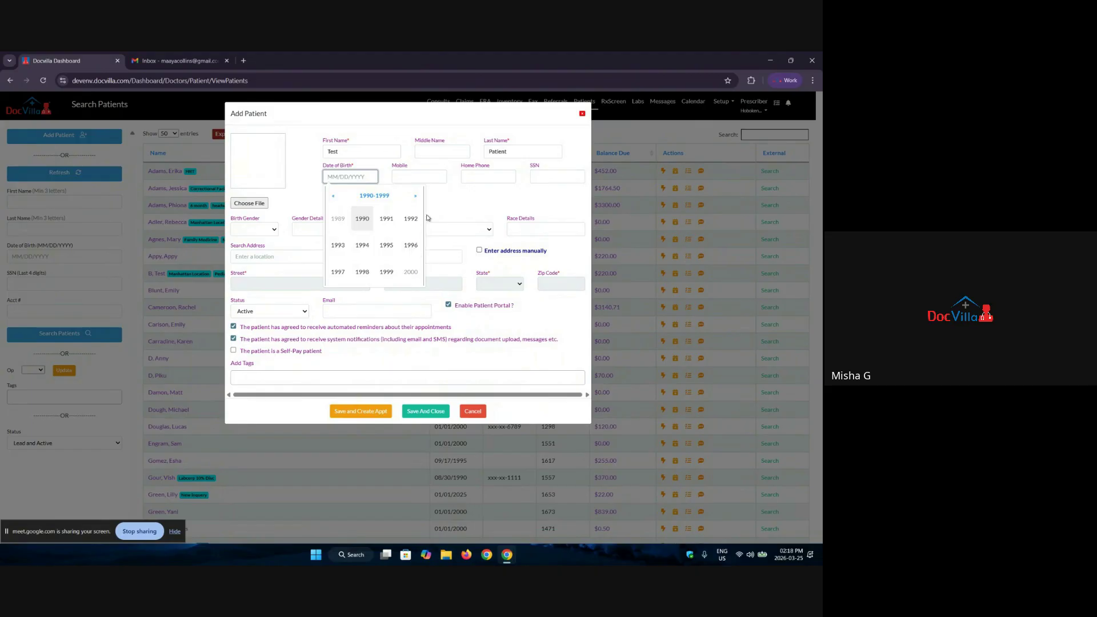
left_click(415, 196)
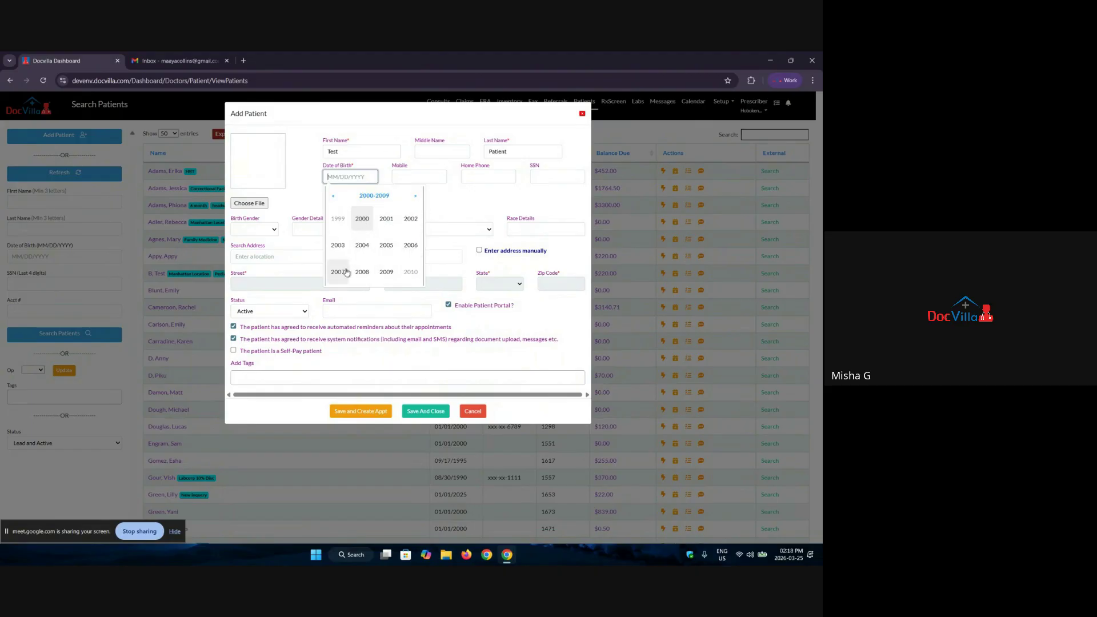
left_click(339, 250)
left_click(348, 231)
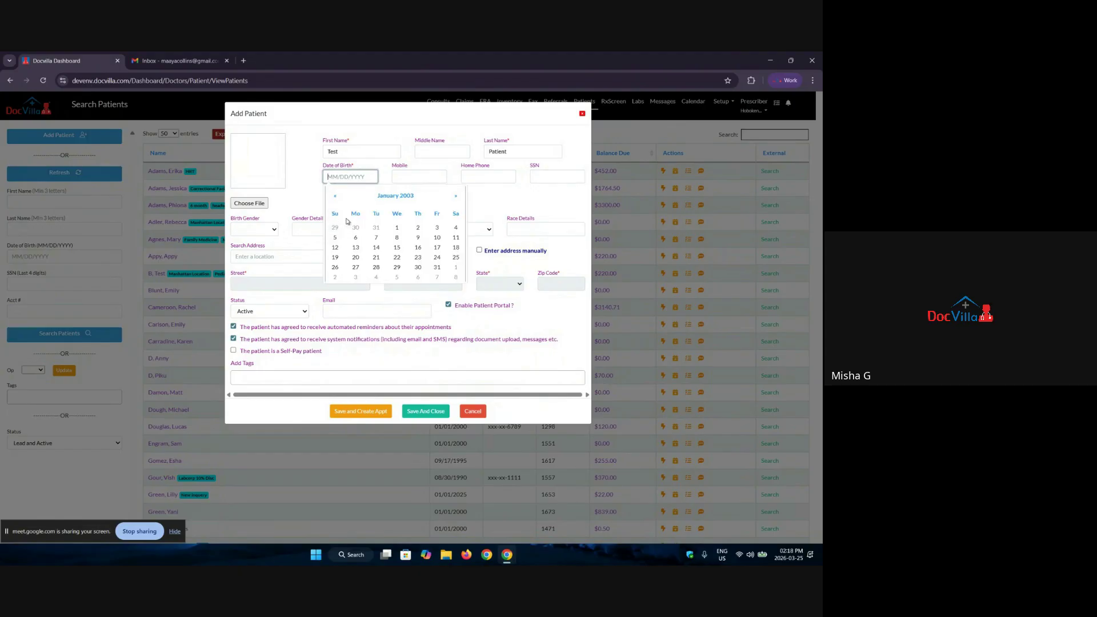
left_click(403, 231)
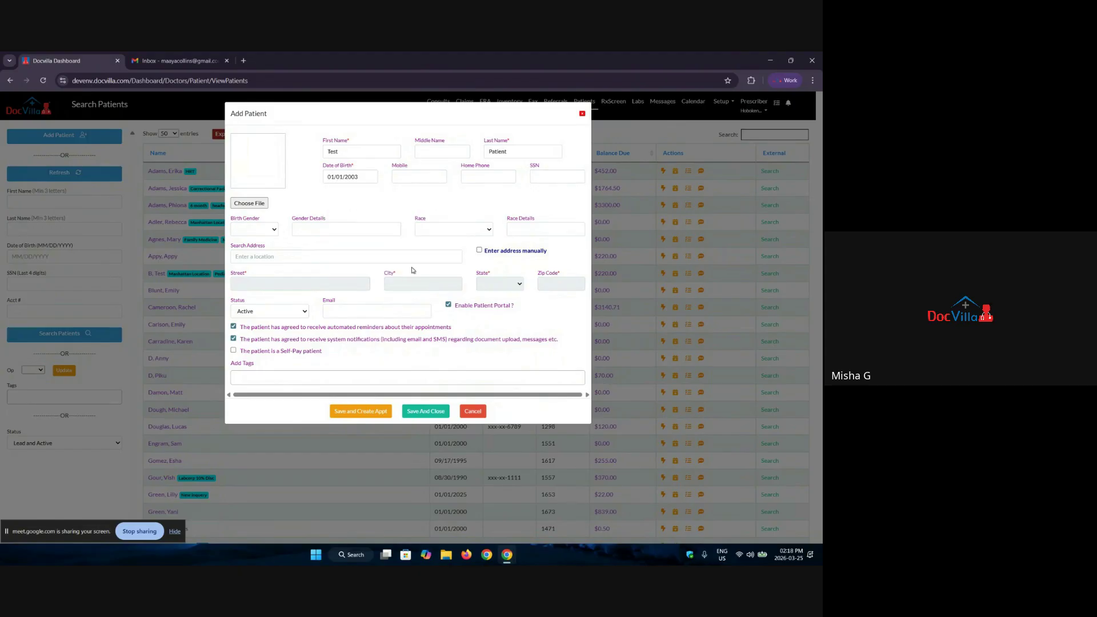
Step: Enter the patient's mobile number and SSN, and set birth gender to Female
left_click(413, 178)
type("1234567890")
left_click(549, 177)
type("xxxxxxxxxx")
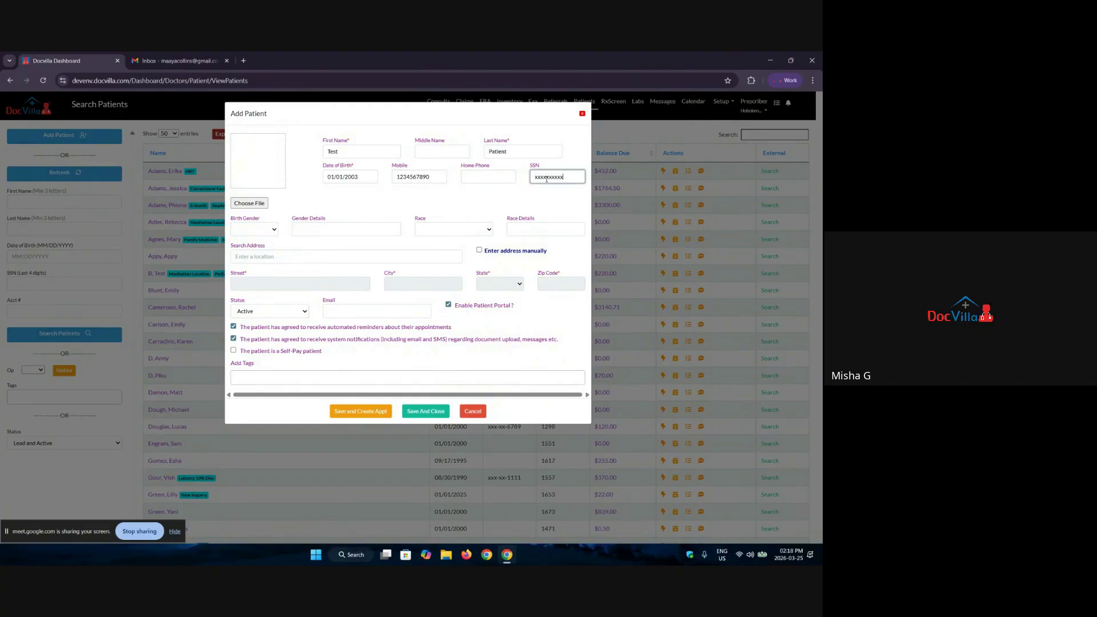
type("x")
left_click(254, 229)
left_click(254, 250)
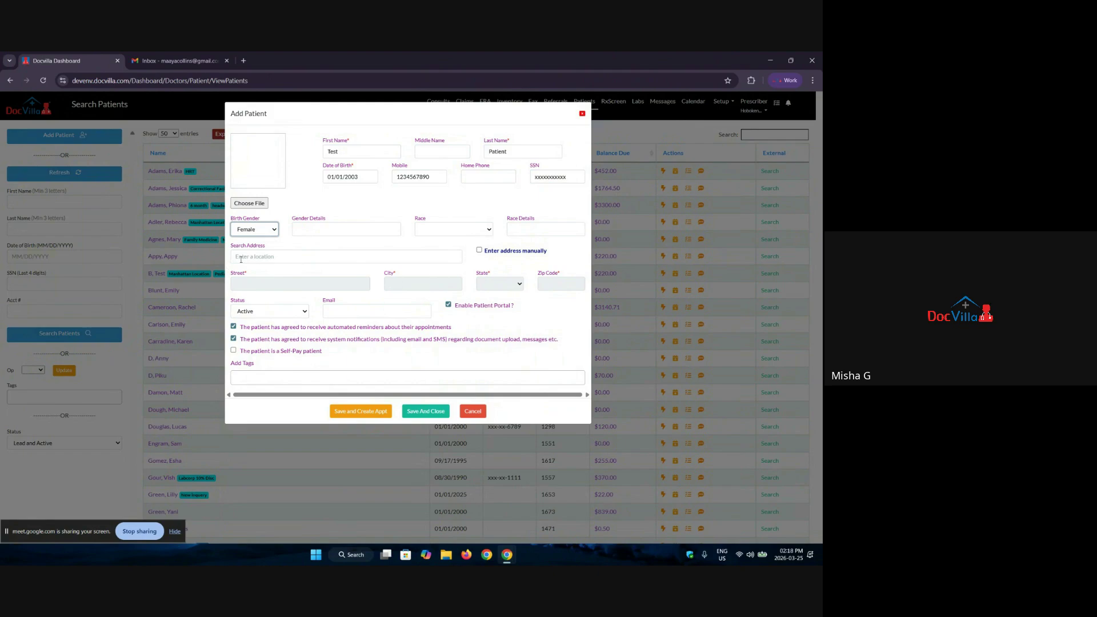
Step: Fill the address and e-mail from suggestions, then close the new patient form
left_click(241, 257)
type("23")
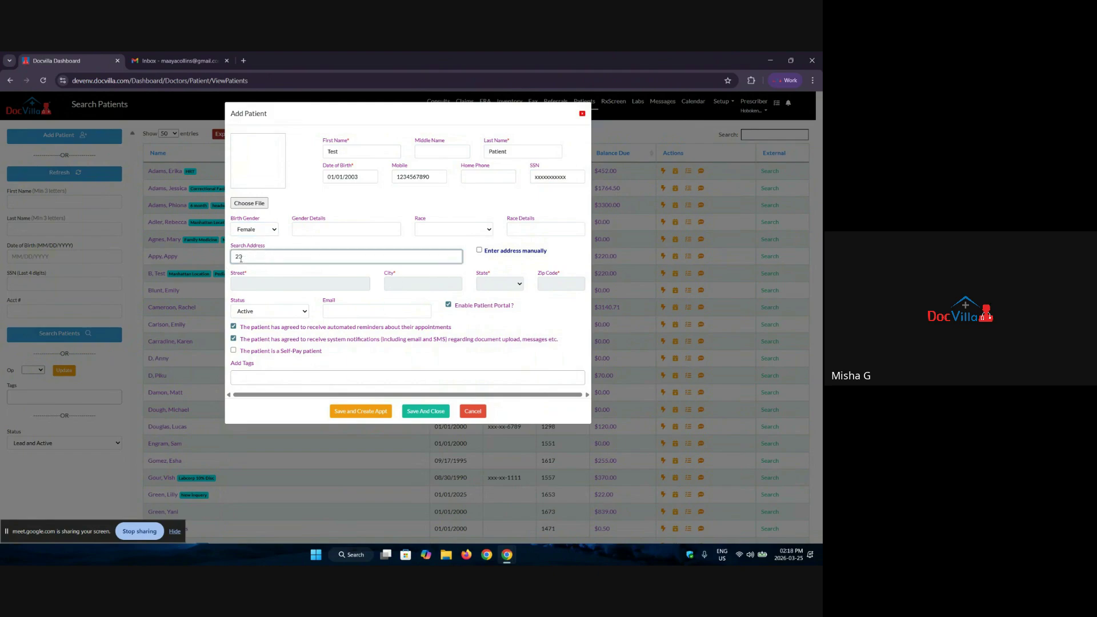
left_click(302, 292)
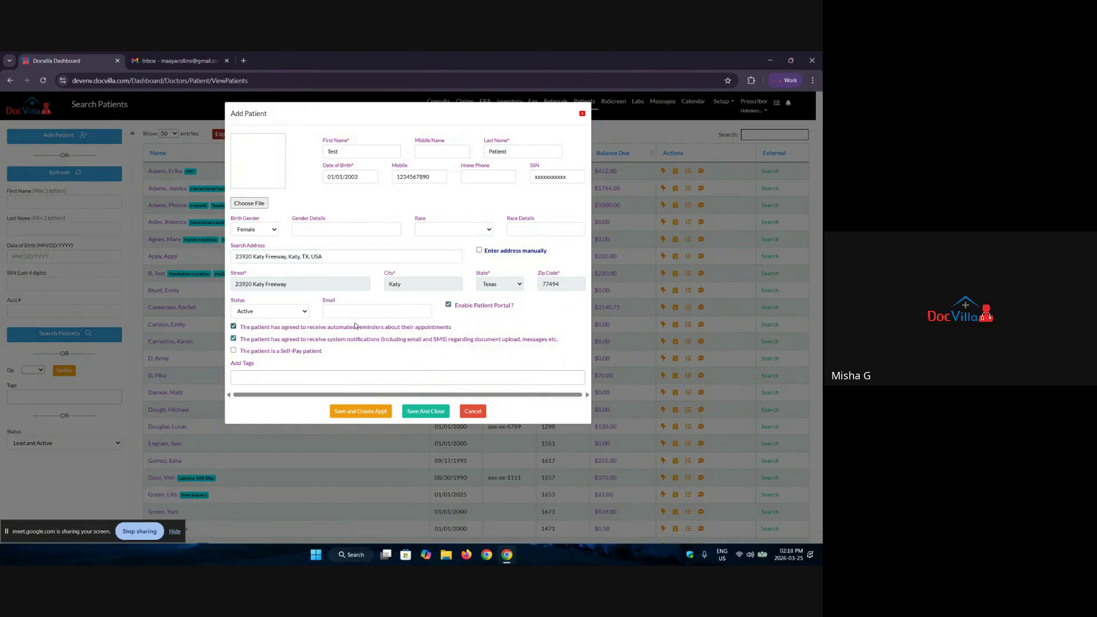
left_click(404, 311)
left_click(406, 342)
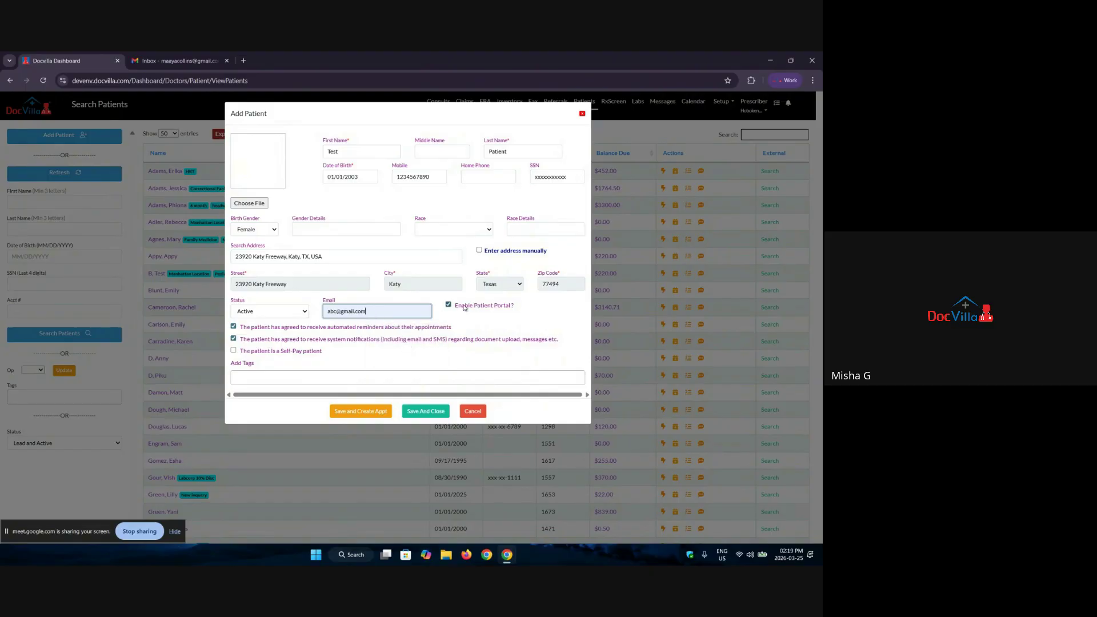
left_click_drag(459, 305, 464, 305)
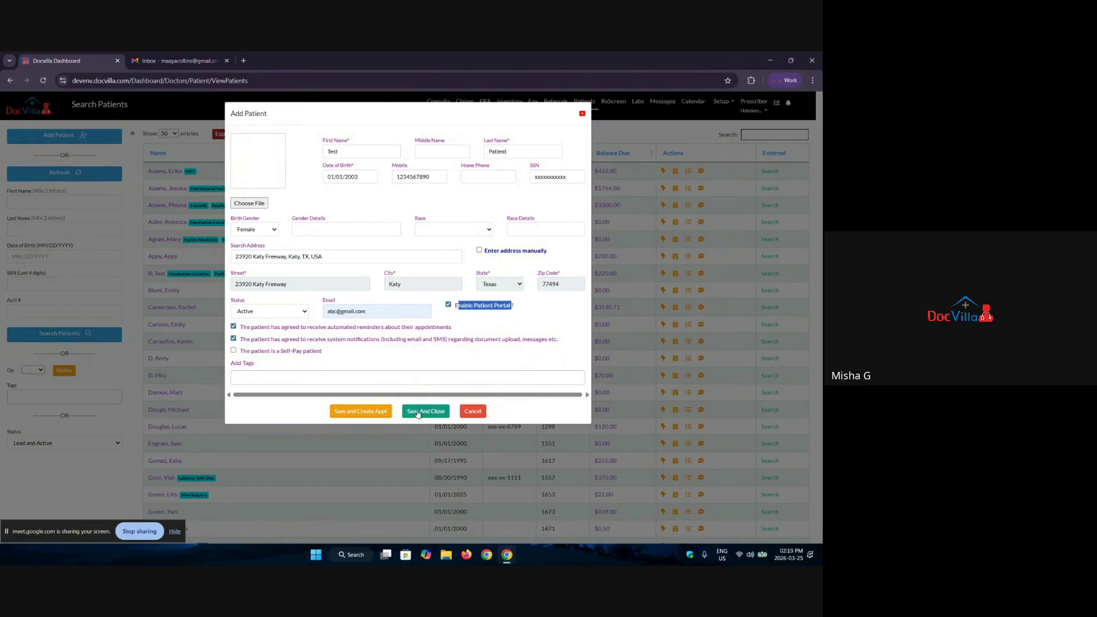
left_click(583, 116)
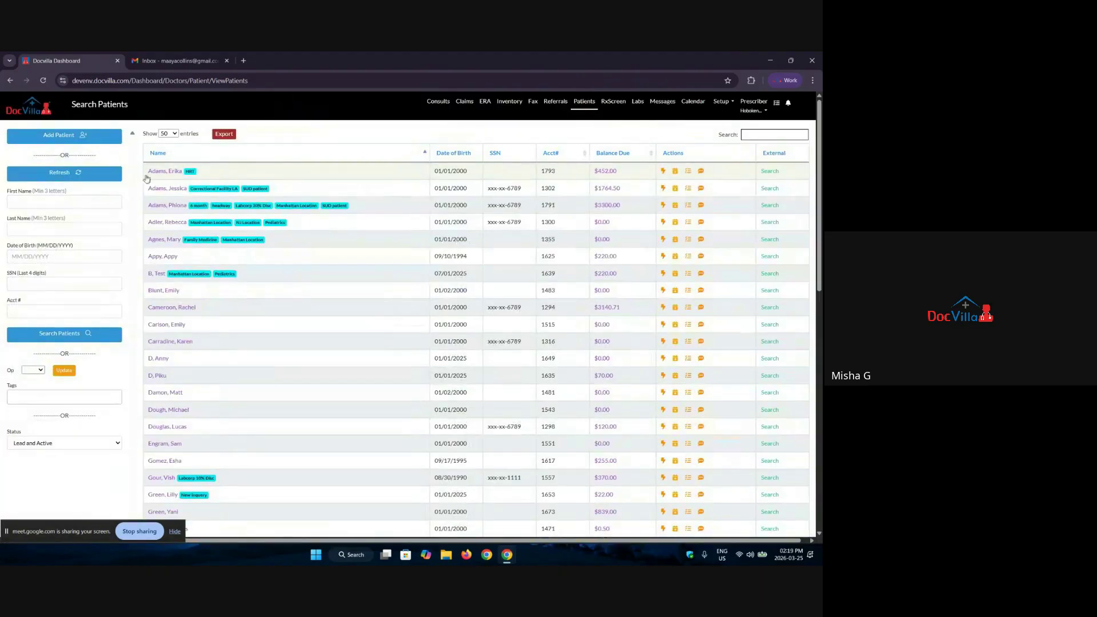
Step: Filter the patient list by 'test', then clear the filter to show all patients
left_click(749, 134)
type("test")
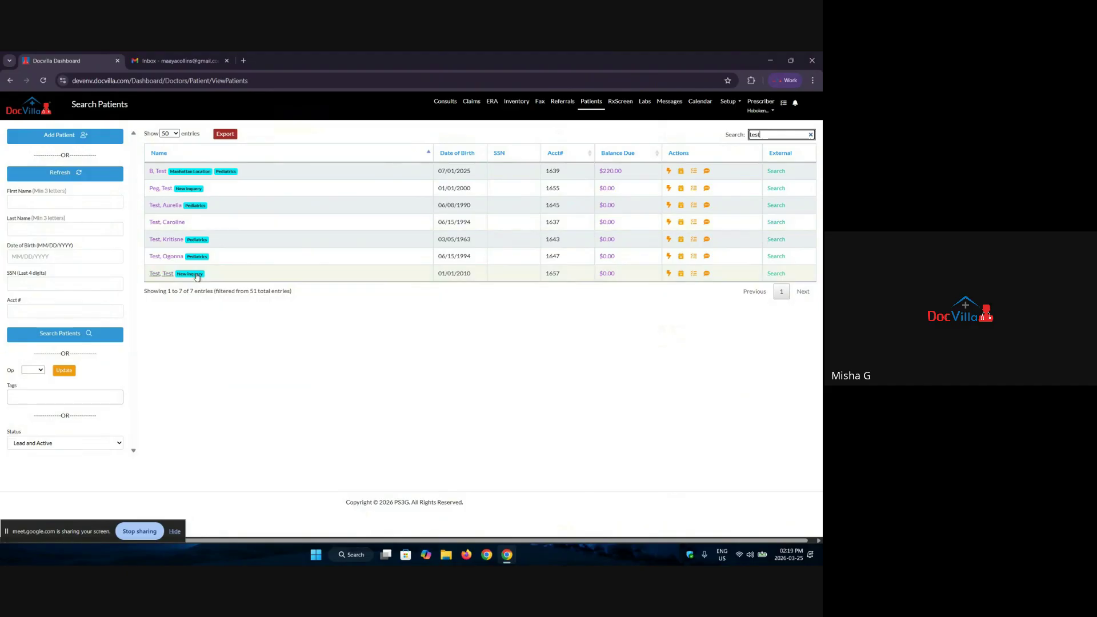
key("BackSpace")
key("BackSpace")
key("BackSpace")
key("BackSpace")
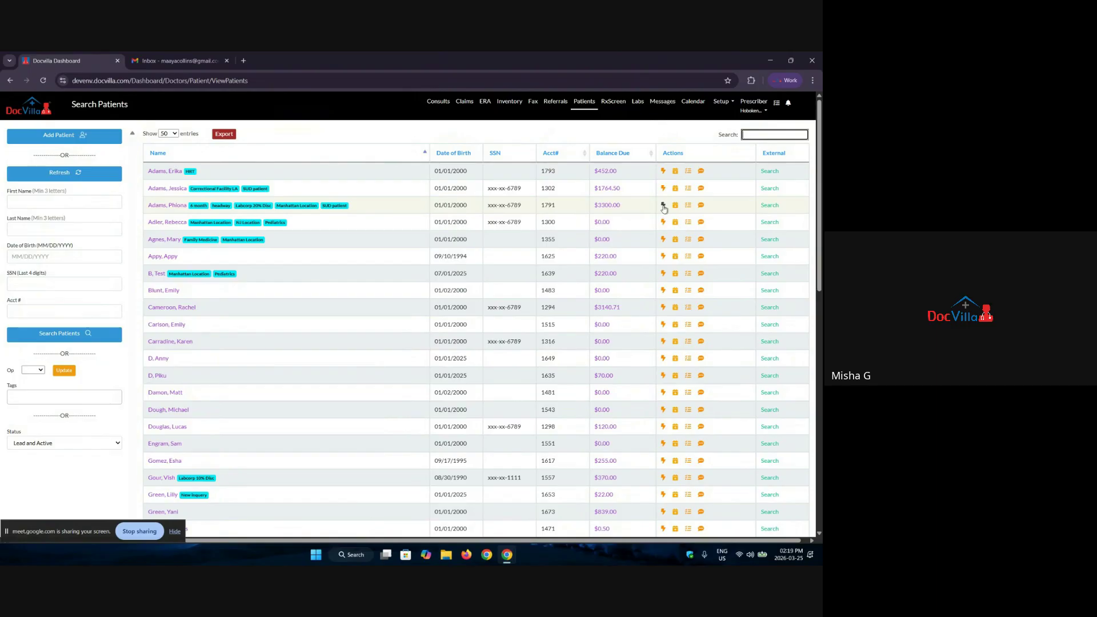
left_click(663, 207)
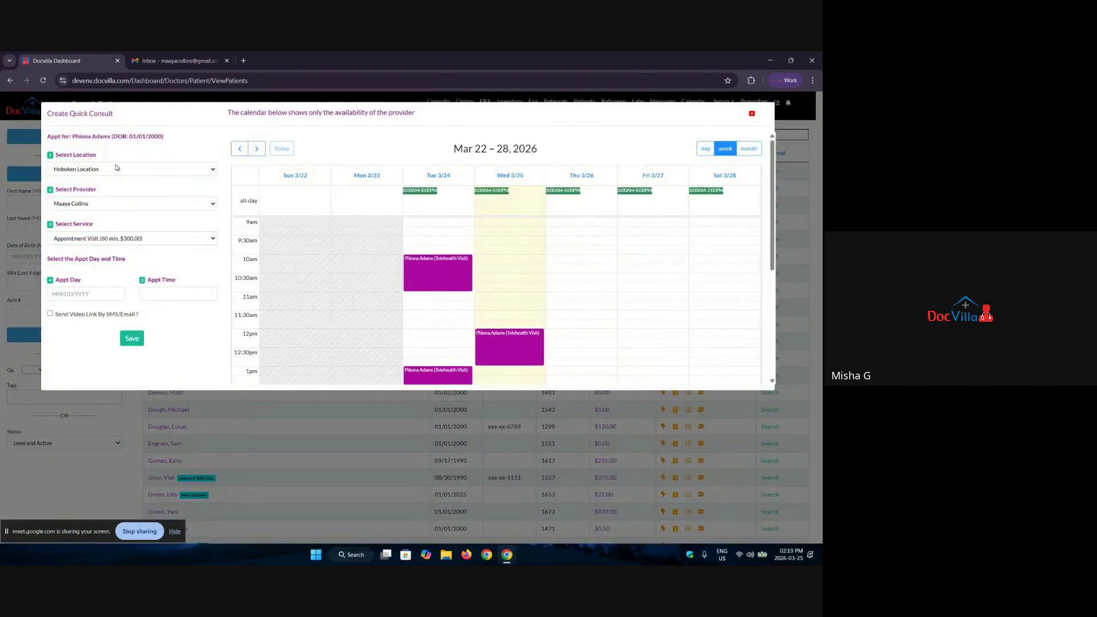
left_click(116, 168)
left_click(113, 183)
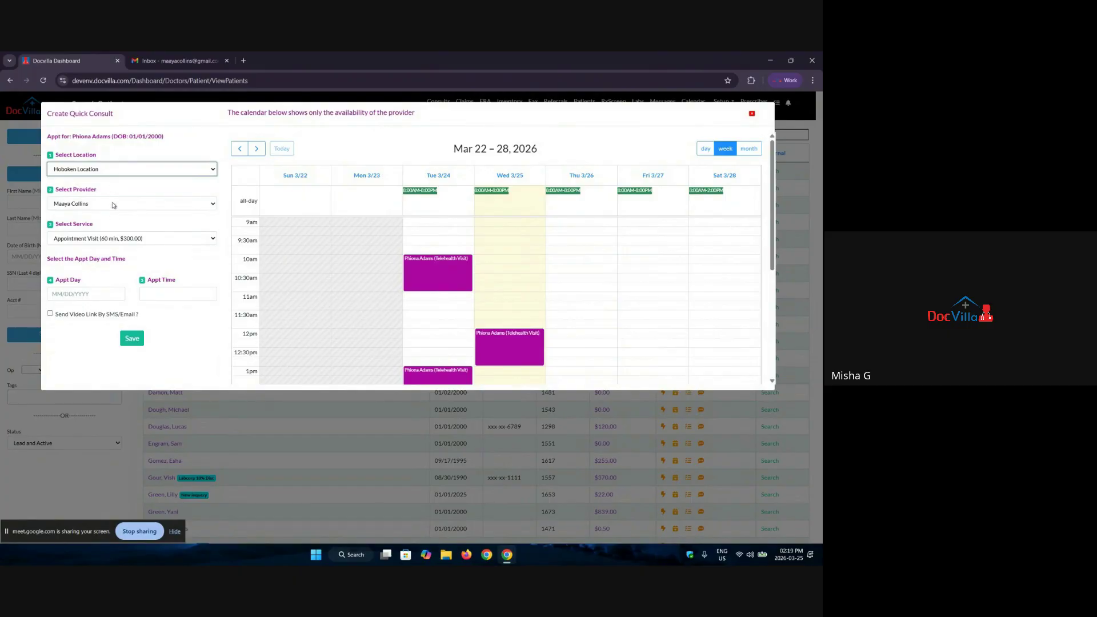
left_click(114, 205)
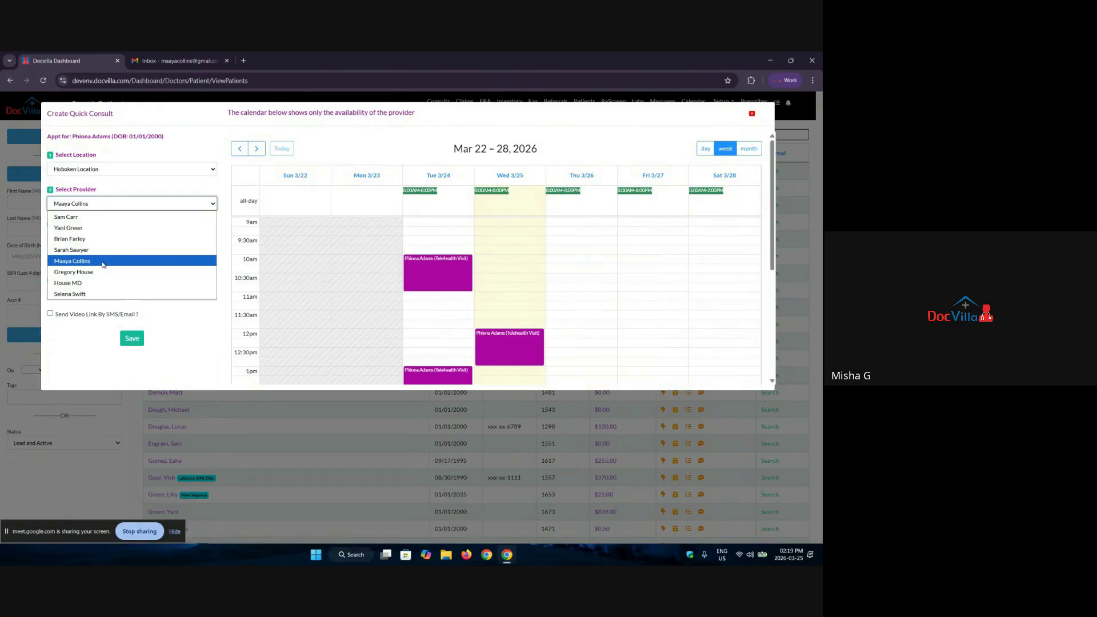
left_click(103, 263)
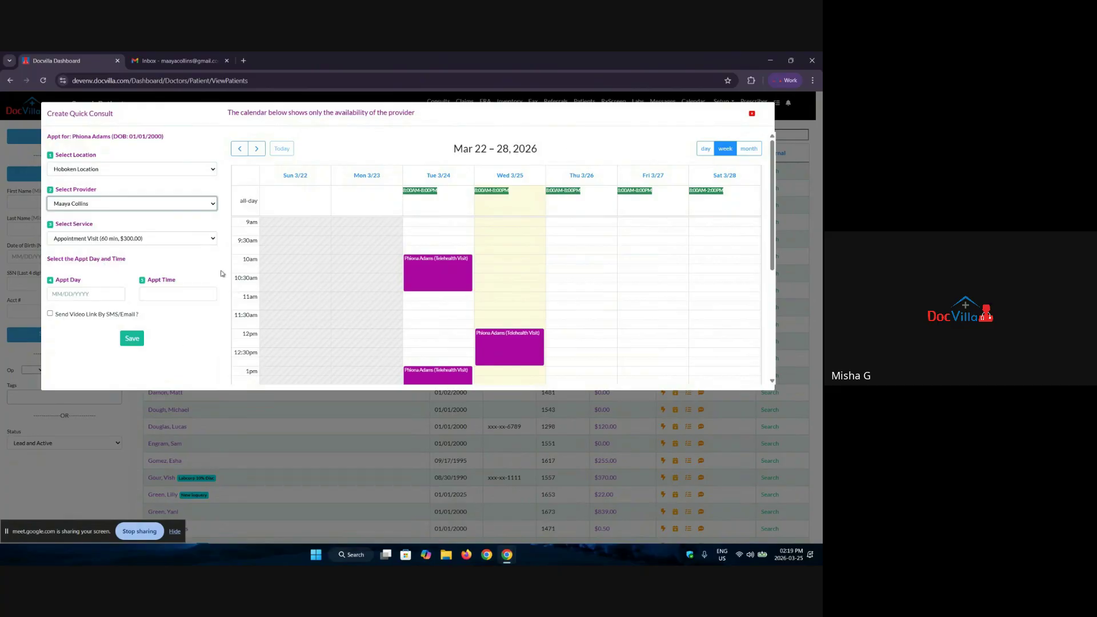
left_click(193, 239)
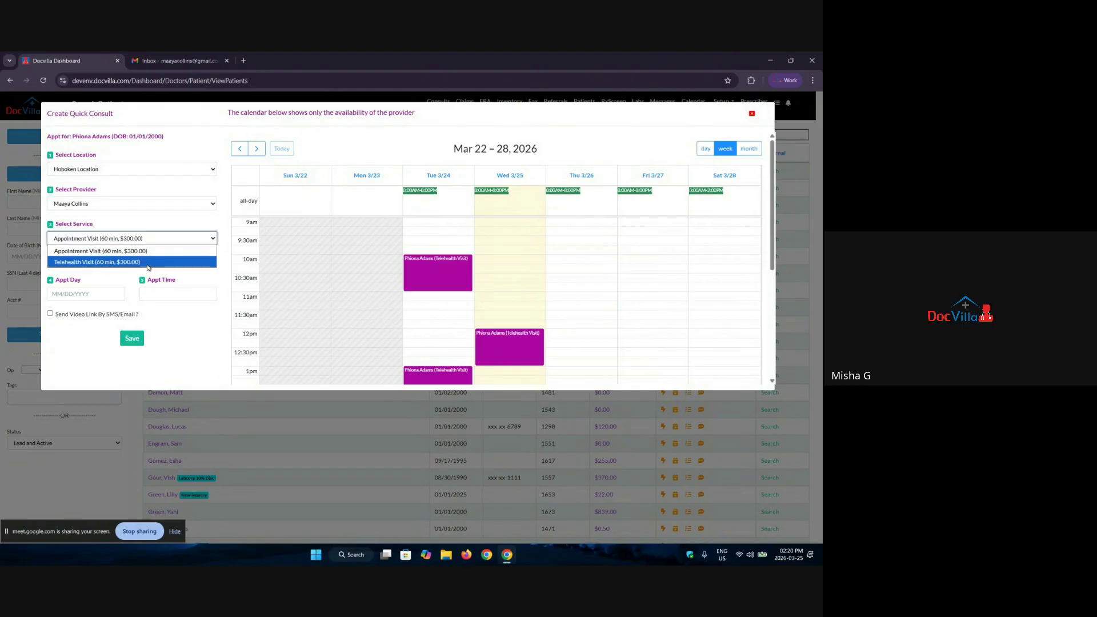
left_click(148, 264)
left_click(132, 238)
left_click(137, 263)
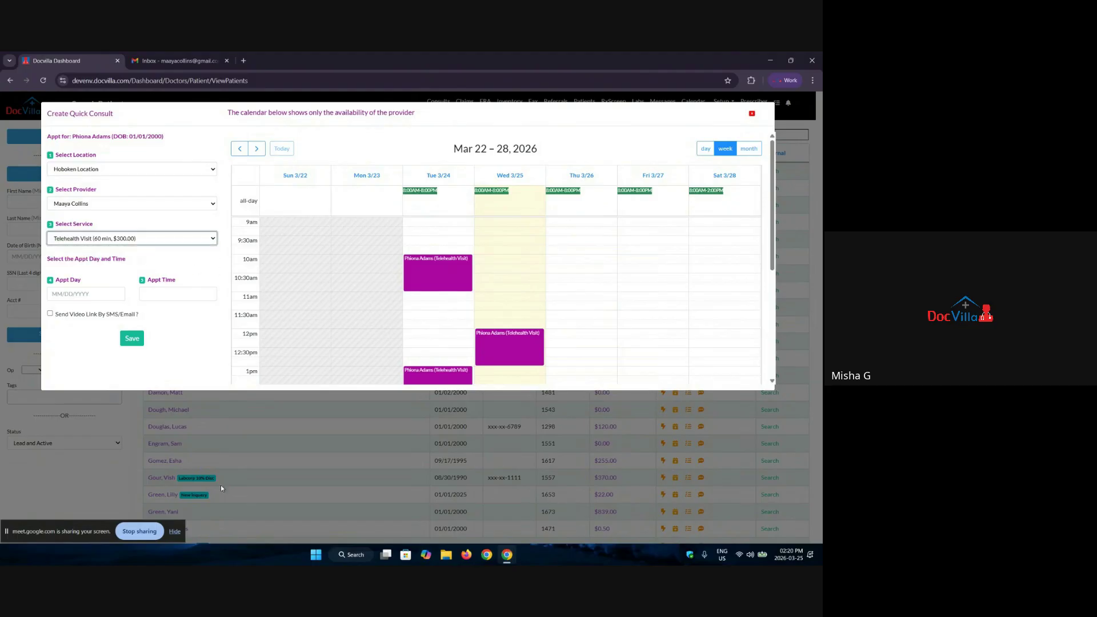
left_click(86, 294)
left_click(174, 296)
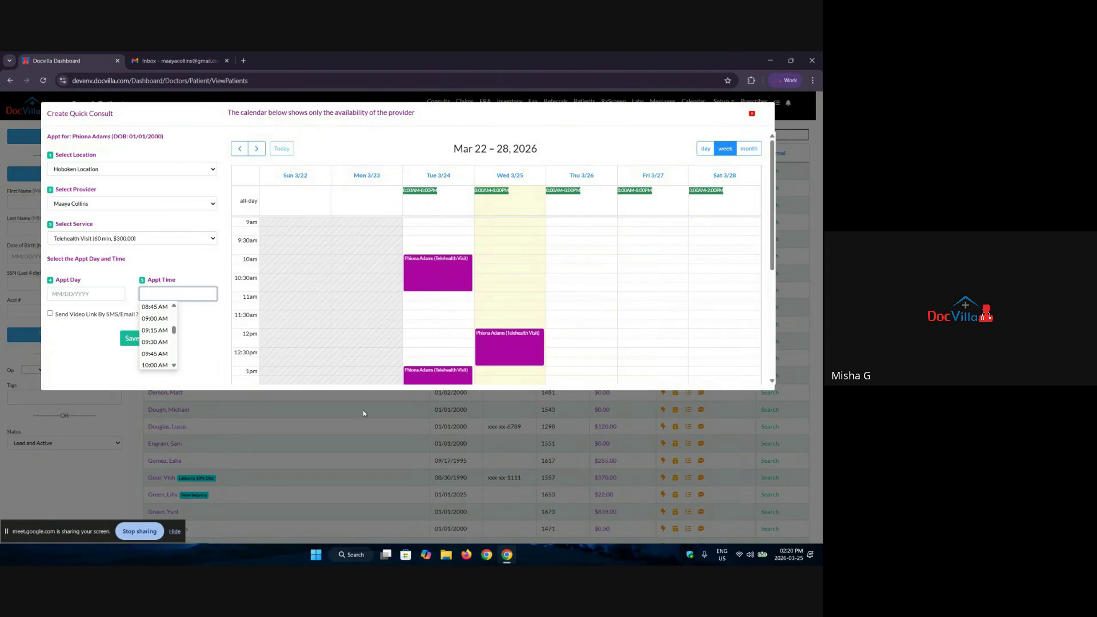
left_click(753, 115)
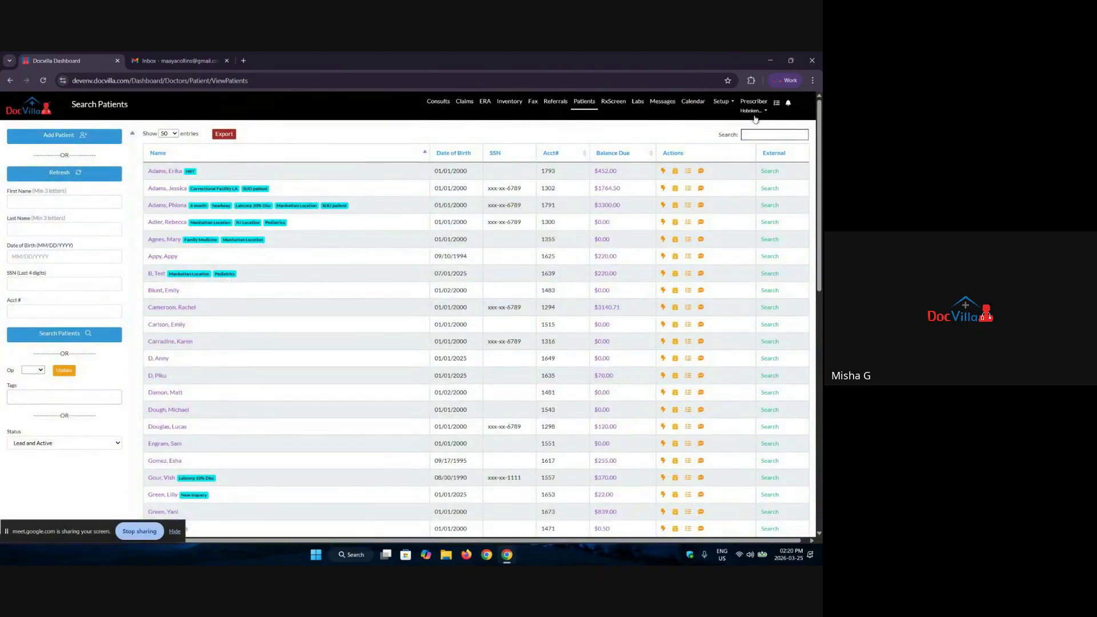
Step: From Consults, open the test patient's 03/25/2026 2:15 pm Telehealth Visit encounter
left_click(444, 103)
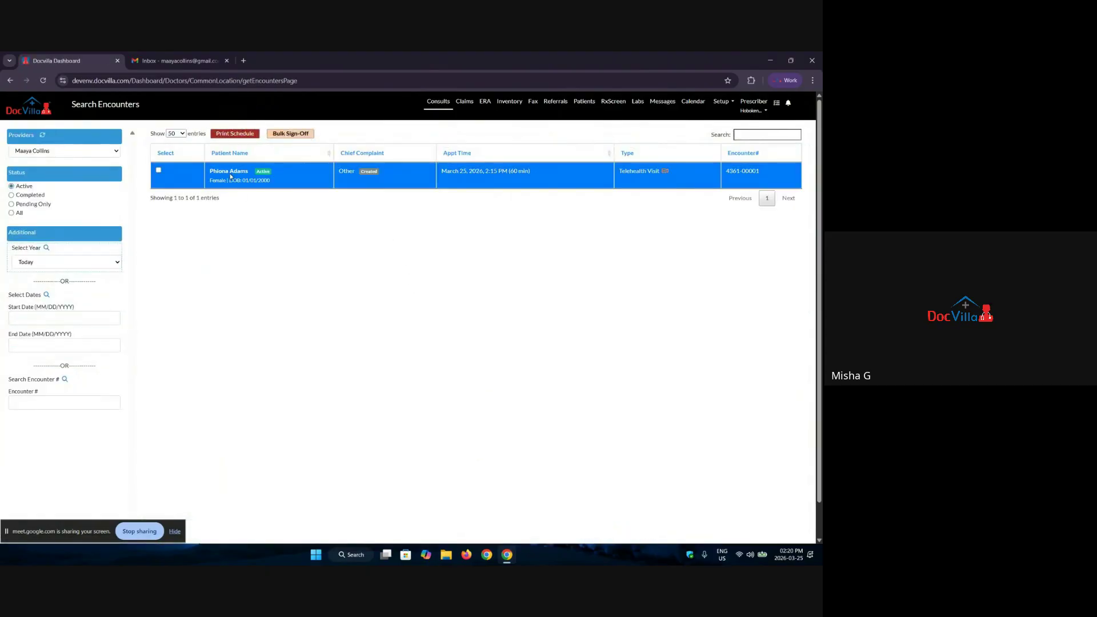
left_click(231, 177)
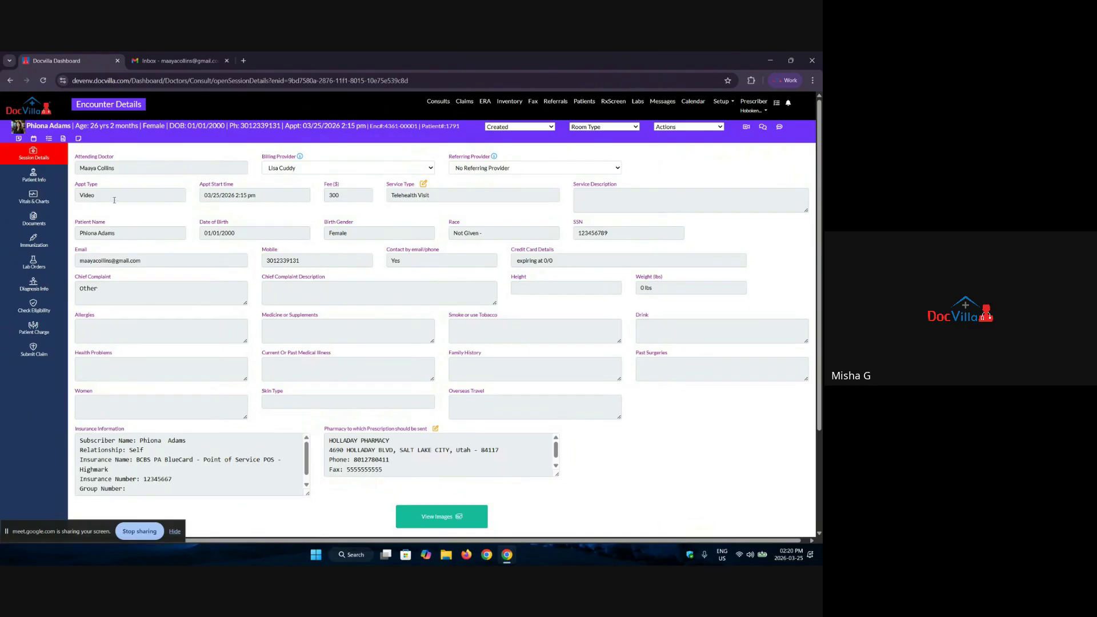
Step: Reopen the test patient's encounter from Consults and open their Patient Profile in a new tab
left_click(436, 101)
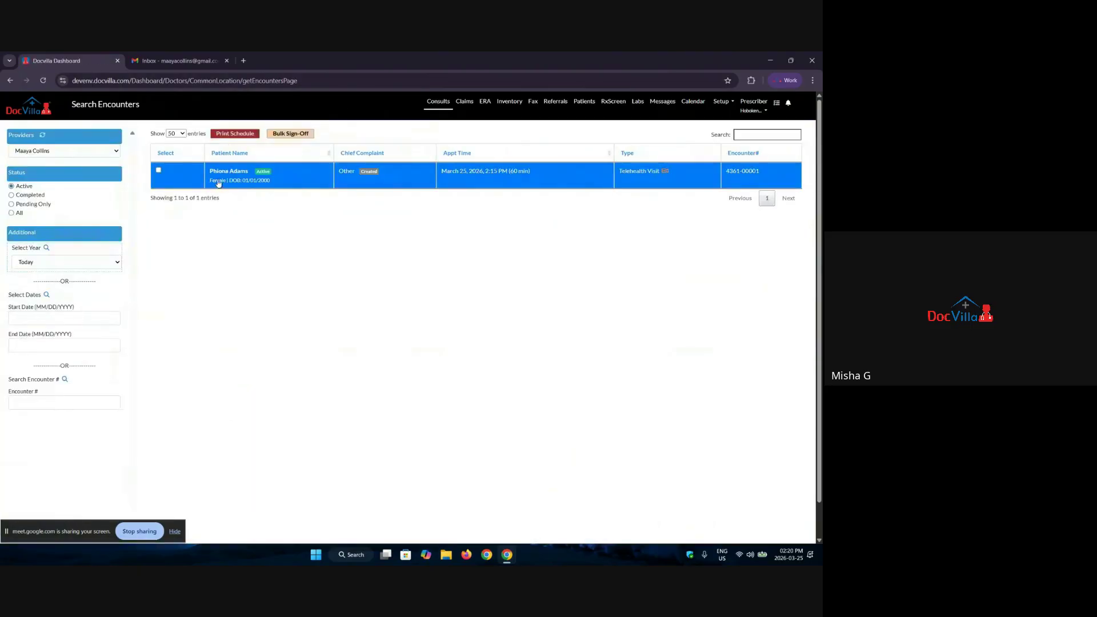
left_click(229, 172)
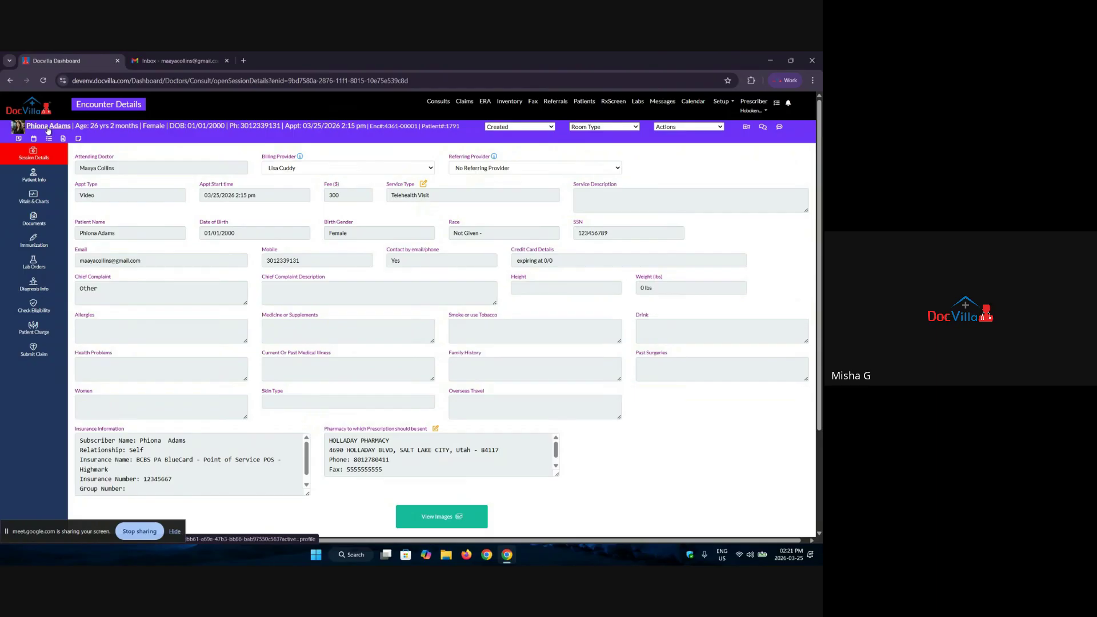
left_click(48, 127)
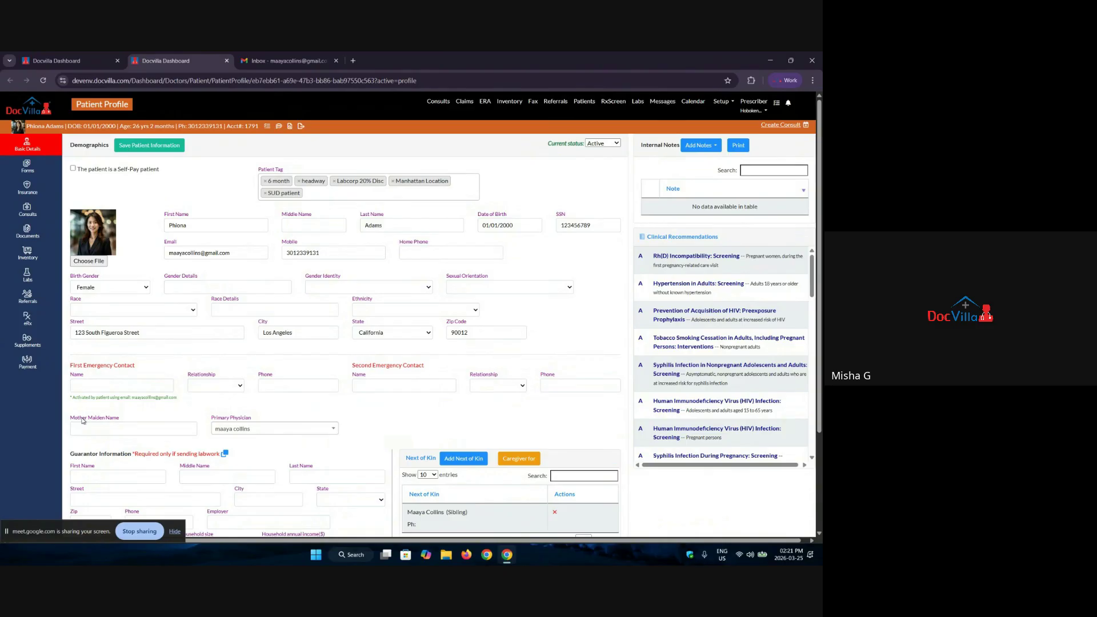
Step: Glance at the Patient Profile tab again, then settle back on the Encounter Details tab
key("ctrl+shift+Tab")
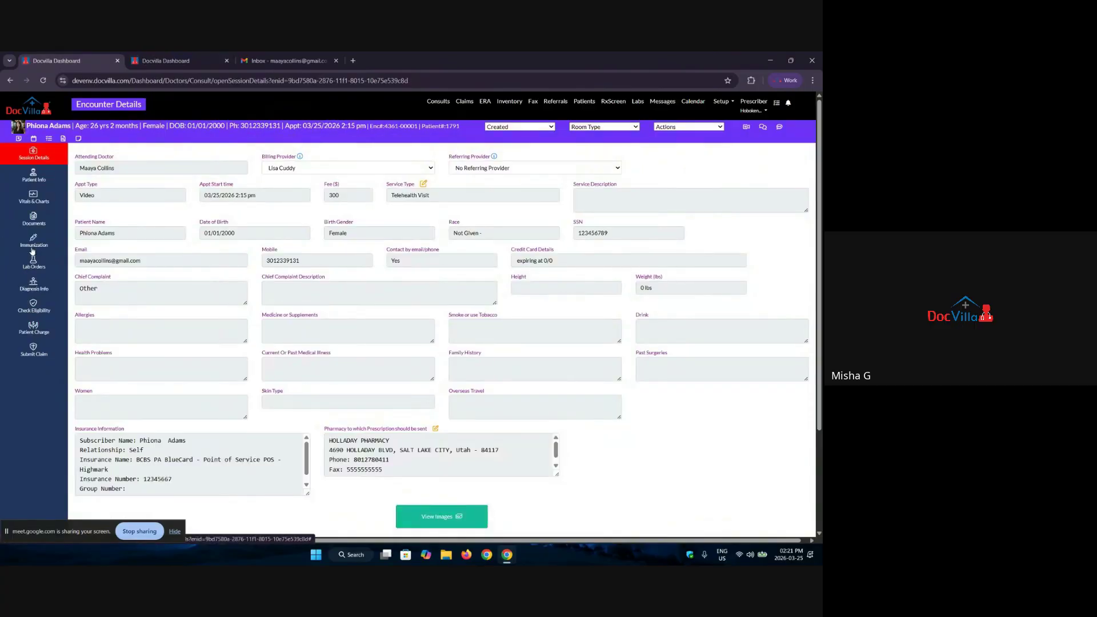
left_click(179, 58)
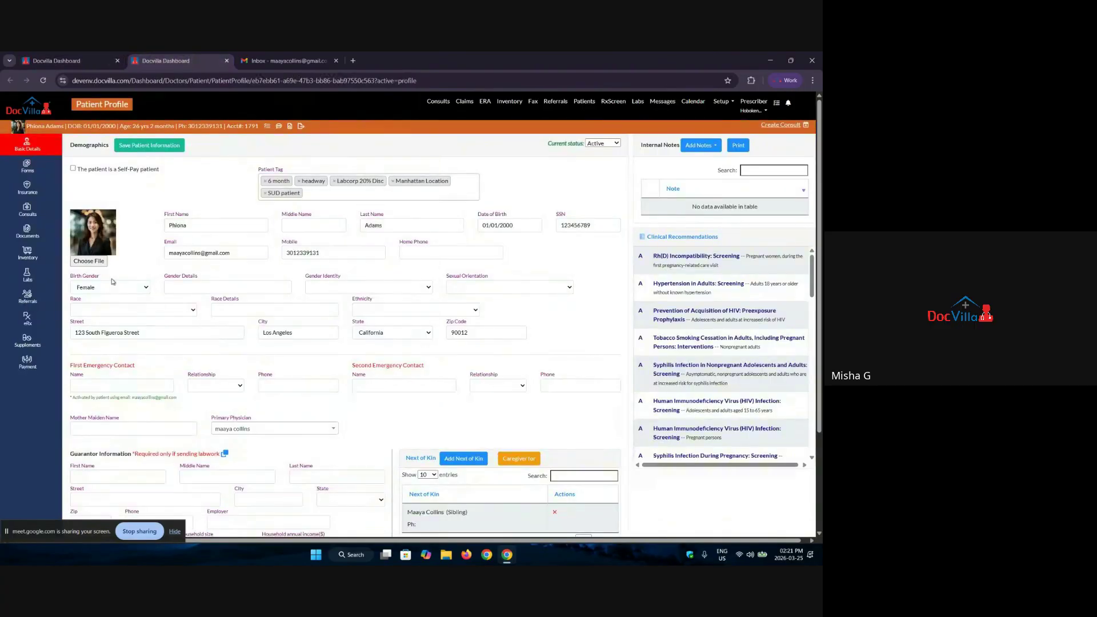
key("ctrl+shift+Tab")
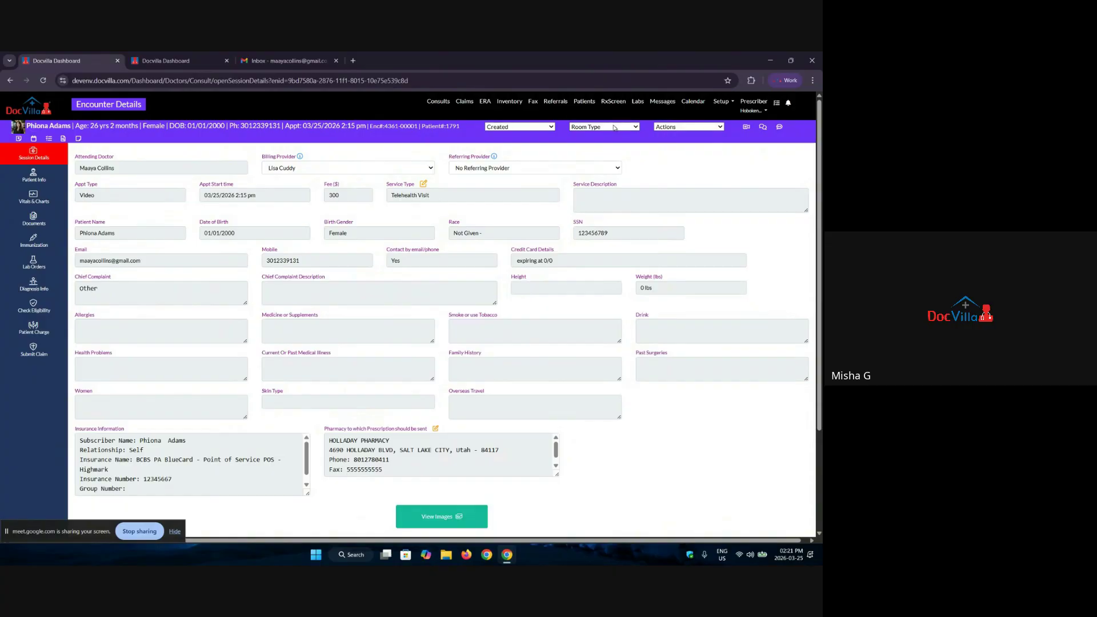
Step: Send the Patient Intake Form by email via Send Pt Intake, then view the Gmail inbox
left_click(703, 128)
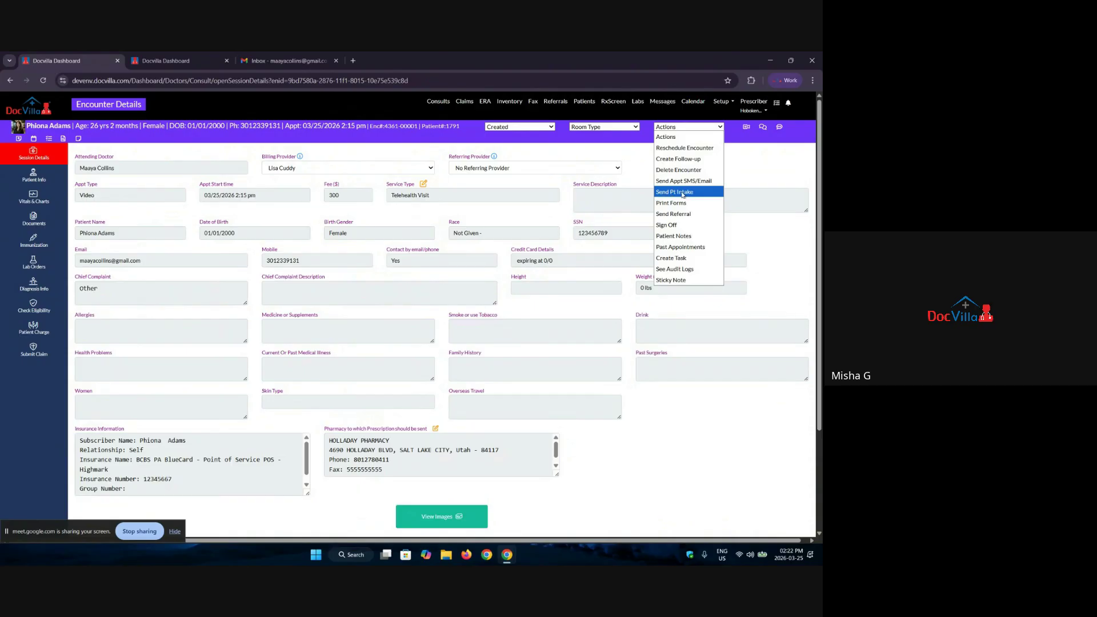
left_click(683, 192)
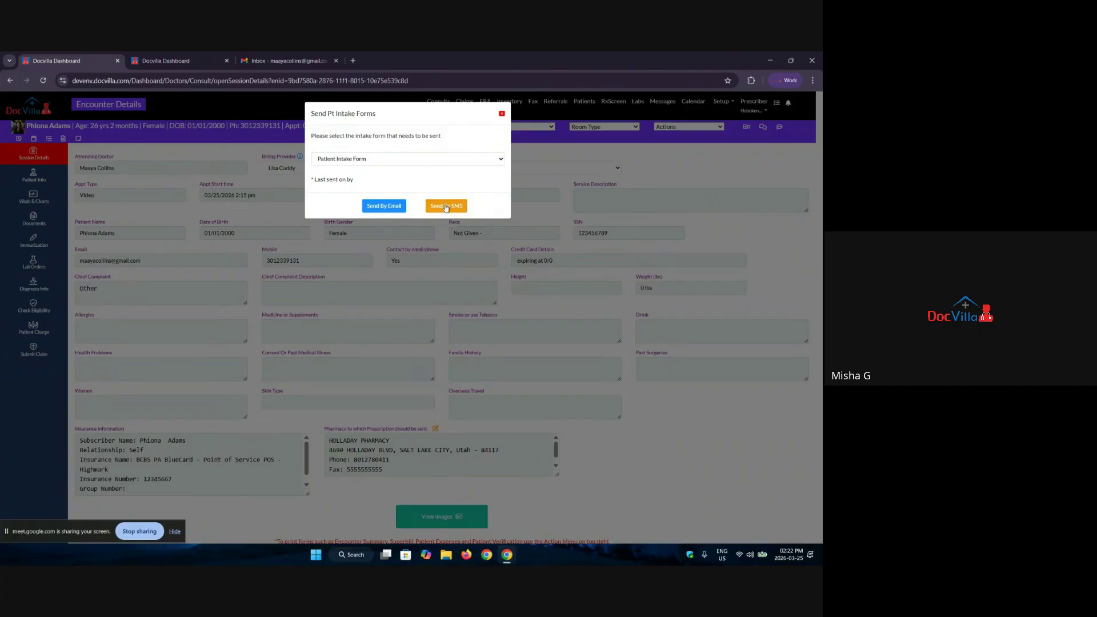
left_click(372, 206)
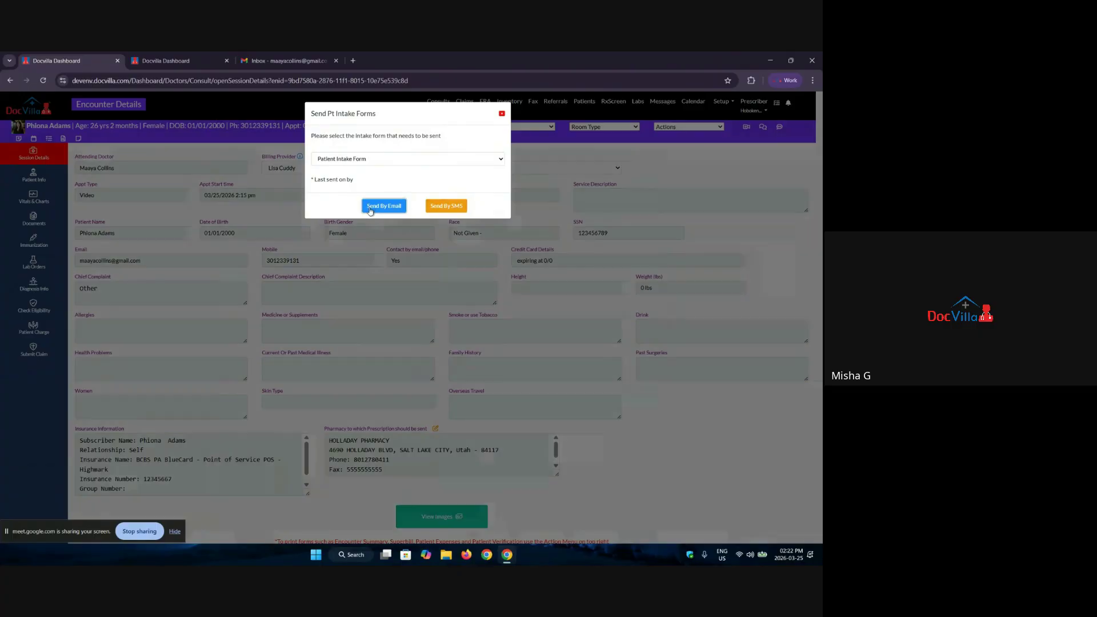
left_click(418, 163)
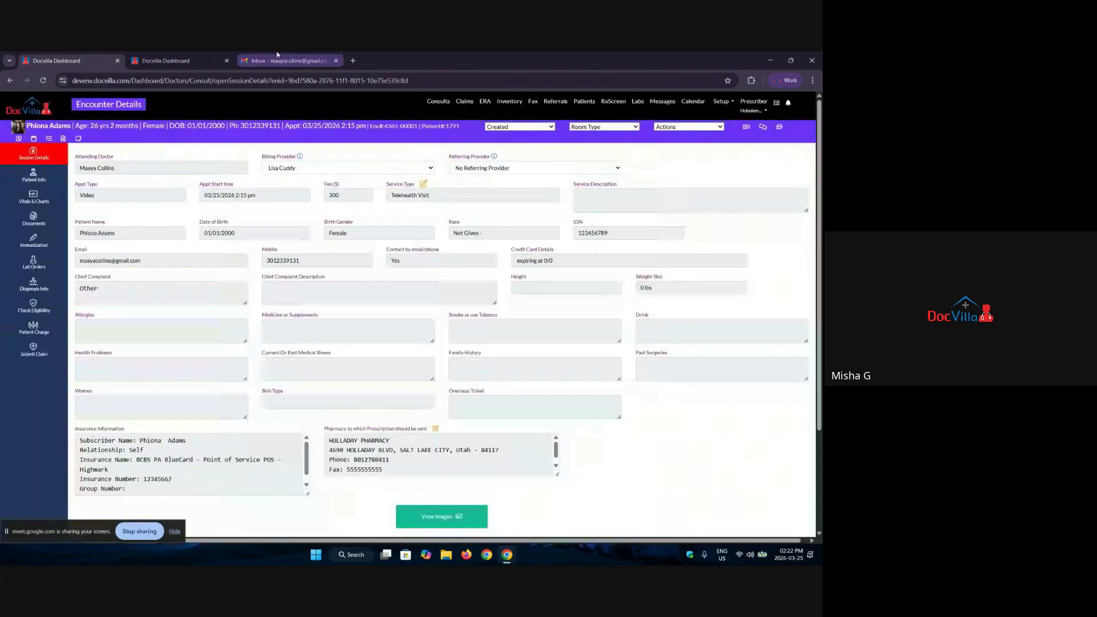
left_click(277, 59)
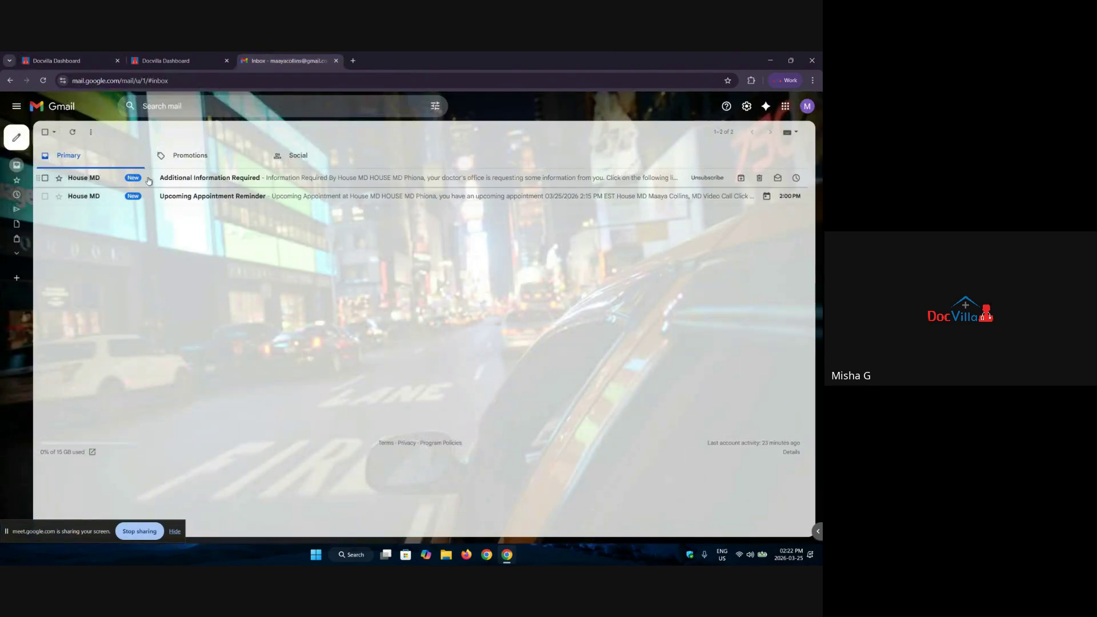
Step: Open the Additional Information Required email and follow its Fill Information link
left_click(225, 182)
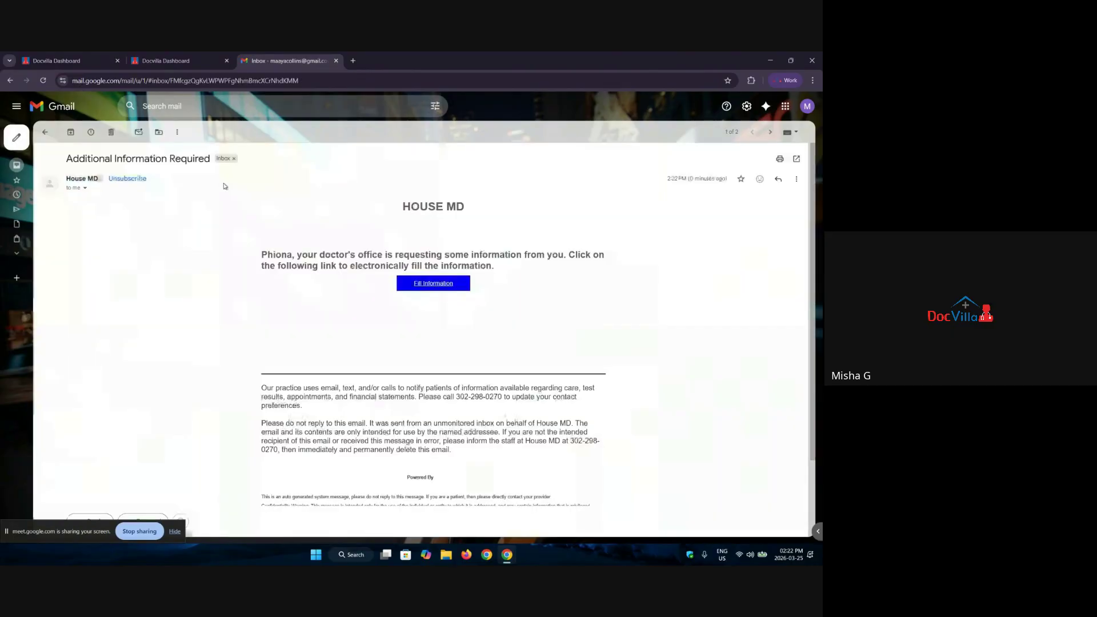
left_click(433, 284)
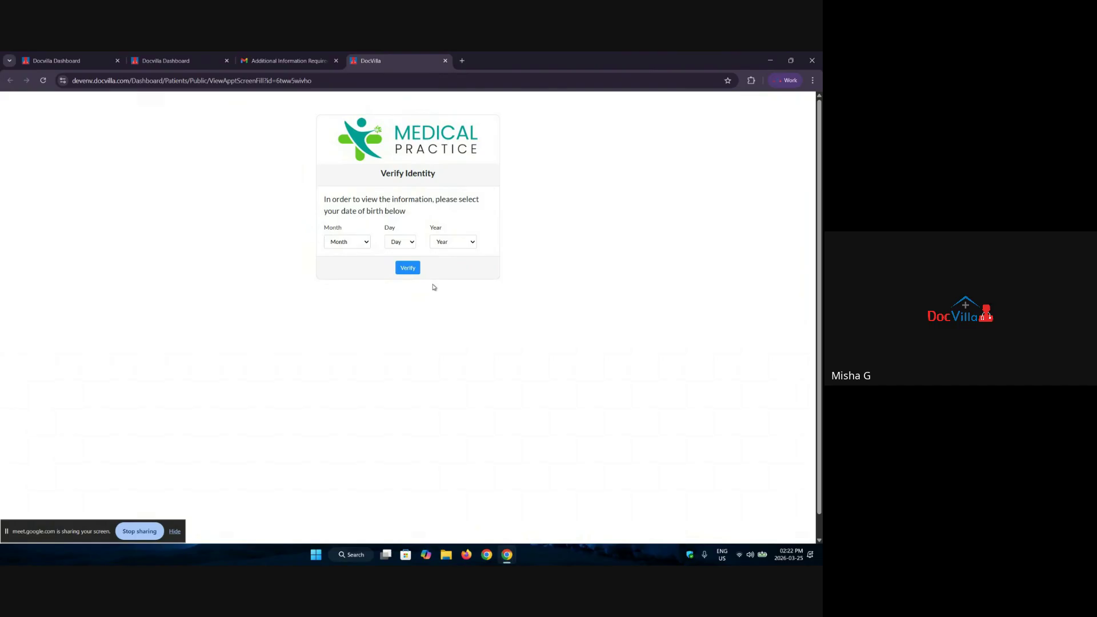
Step: Read the patient's date of birth on the Encounter Details tab
left_click(58, 60)
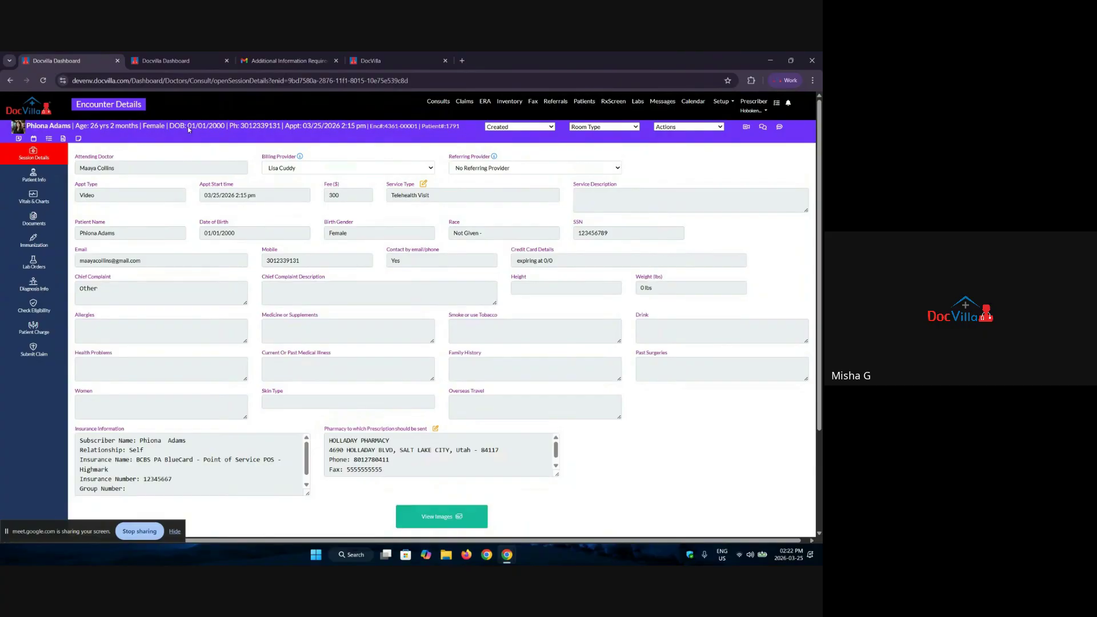
left_click_drag(189, 129, 280, 129)
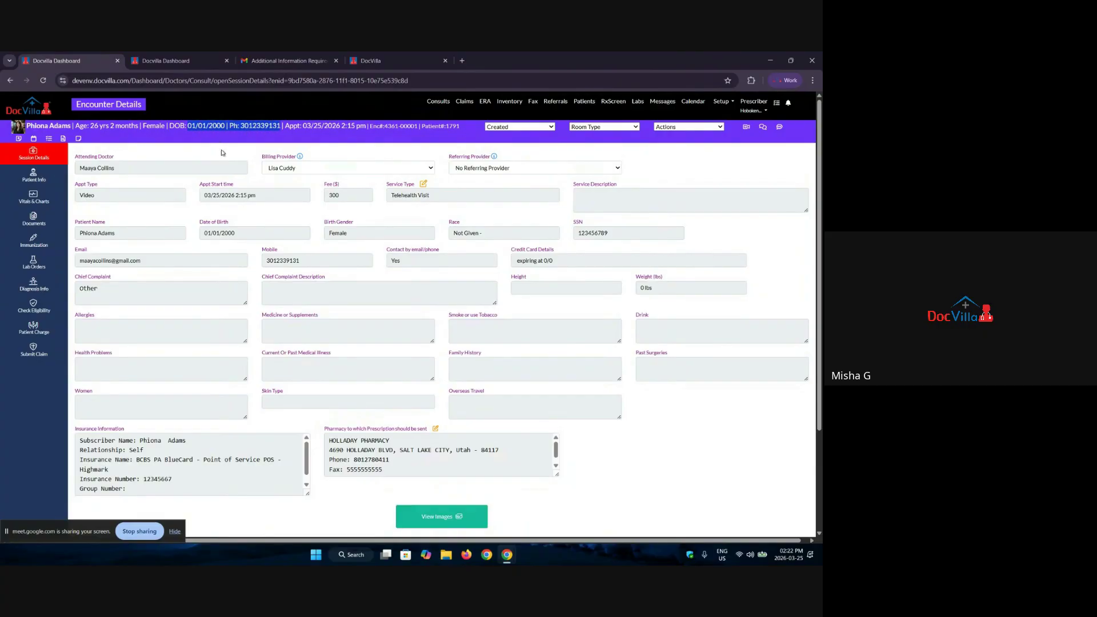
left_click(382, 61)
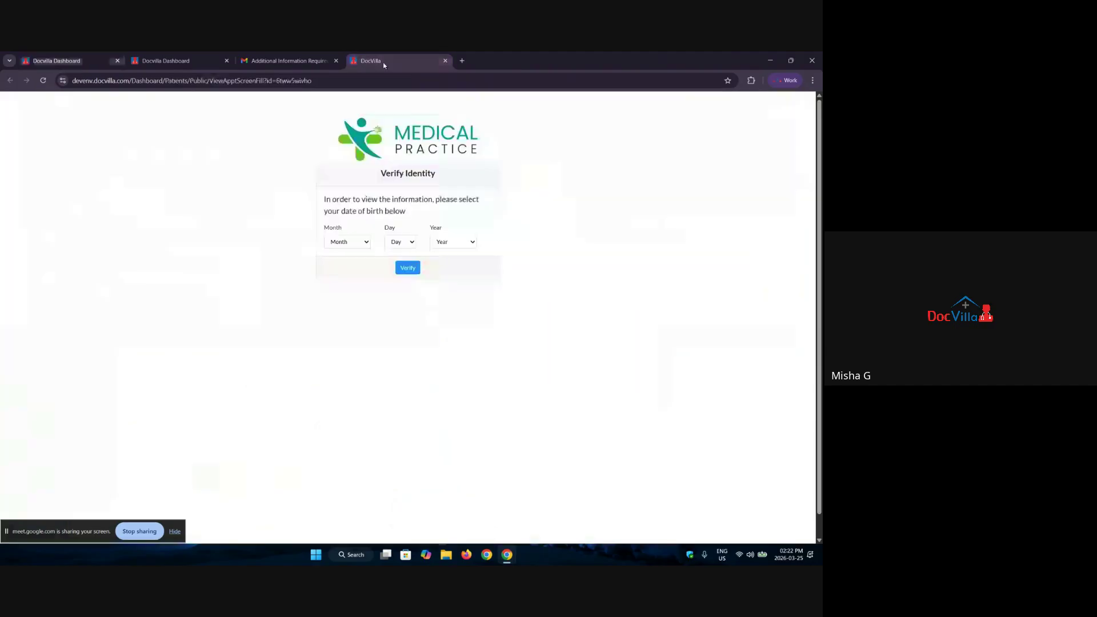
Step: Enter birth date January 1, 2000 on the Verify Identity page and verify
left_click(347, 242)
left_click(343, 268)
left_click(400, 242)
left_click(414, 258)
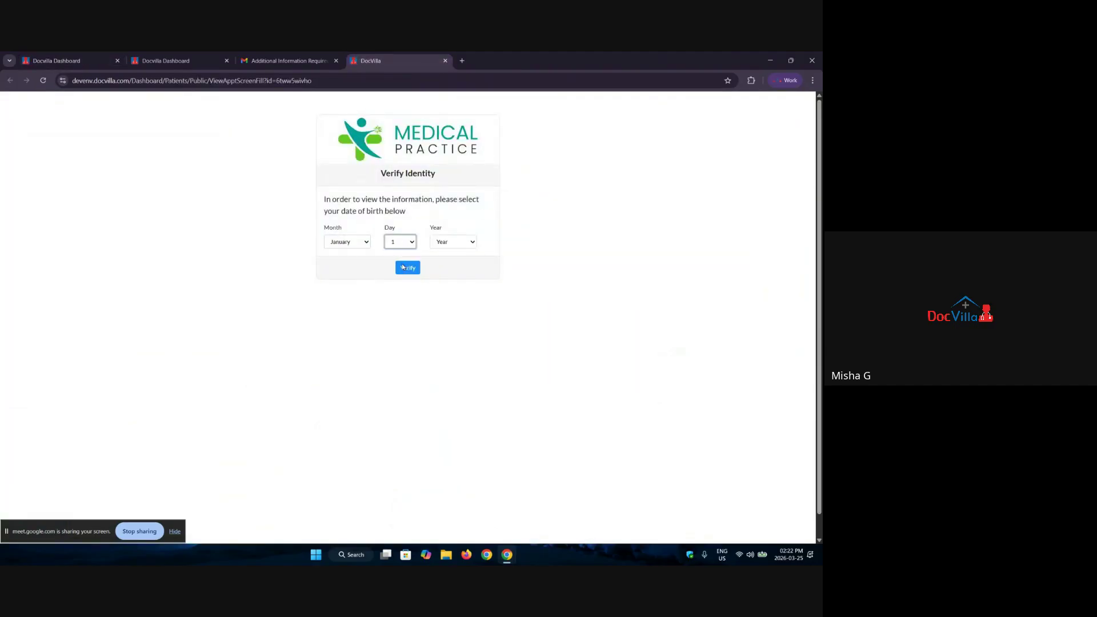
left_click(453, 242)
left_click(420, 323)
left_click(456, 244)
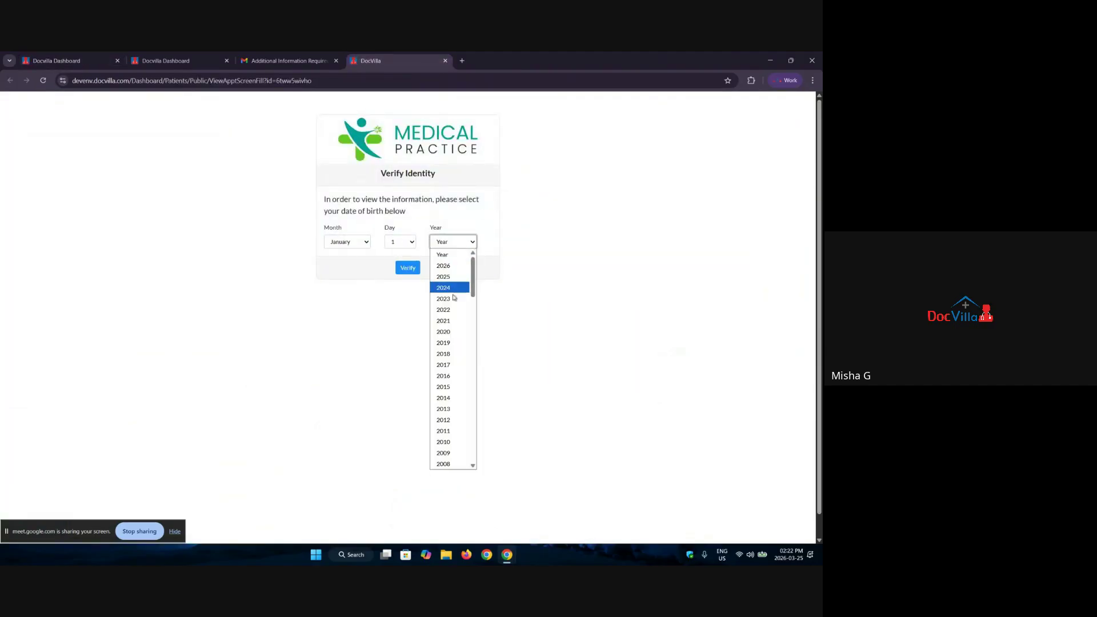
scroll(448, 319, "down", 10)
scroll(448, 309, "up", 3)
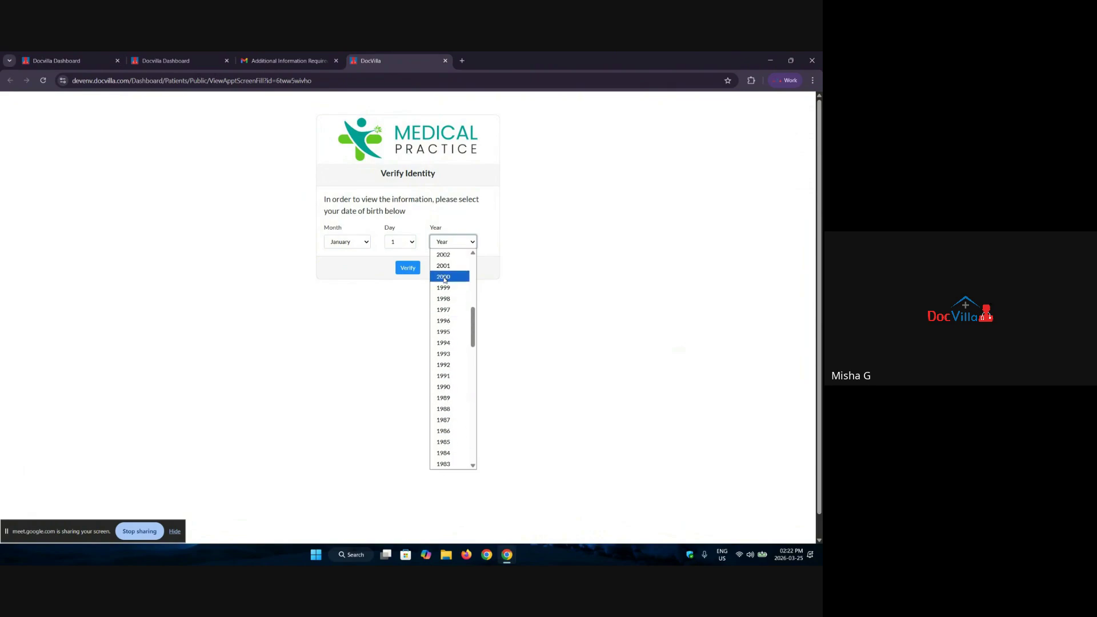
left_click(445, 276)
left_click(410, 276)
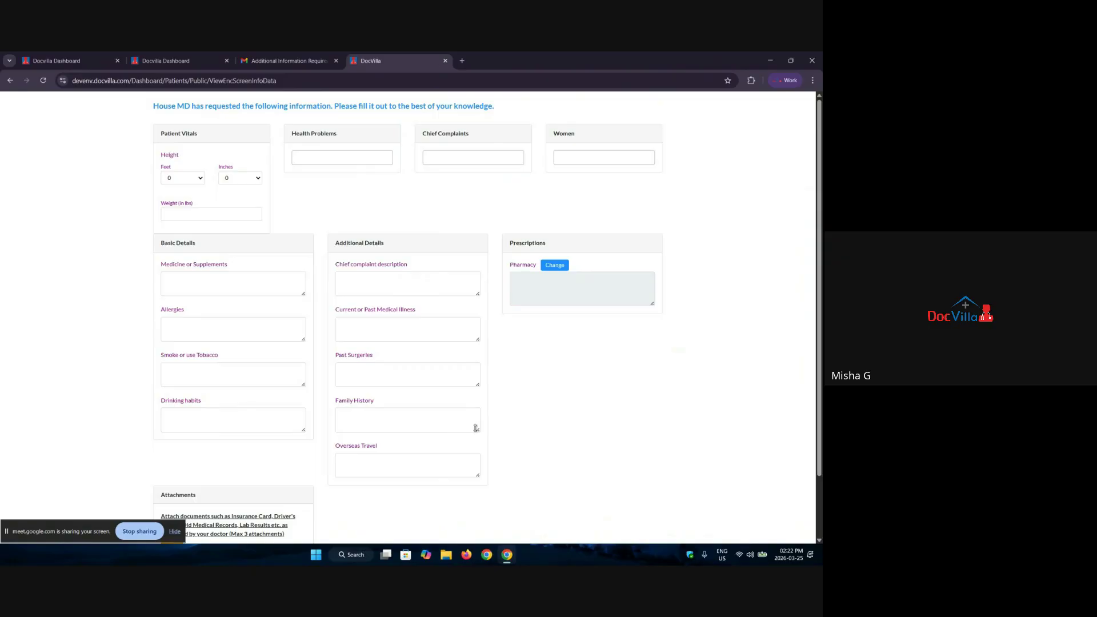
Step: Set the patient's height to 6 ft 3 in and weight to 120
left_click(199, 177)
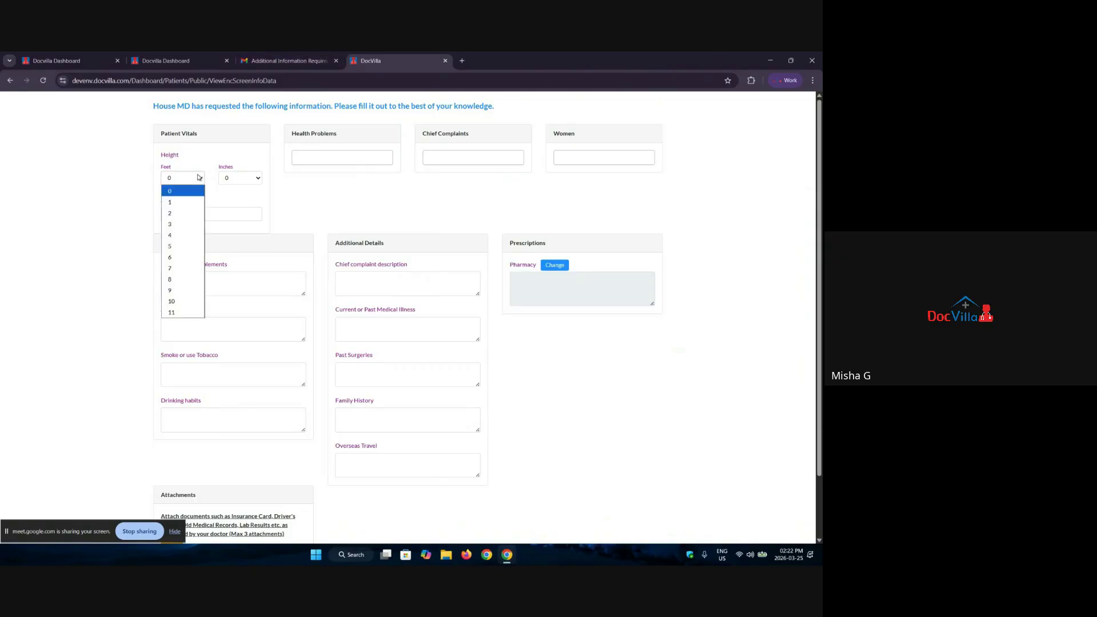
left_click(171, 257)
left_click(243, 178)
left_click(229, 223)
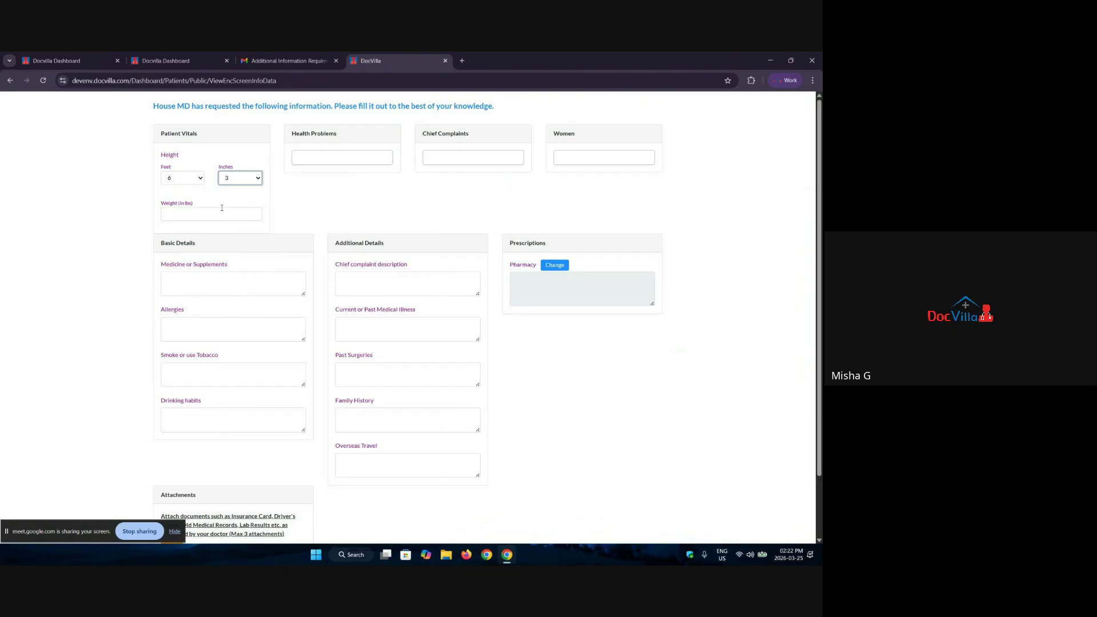
left_click(224, 214)
type("120")
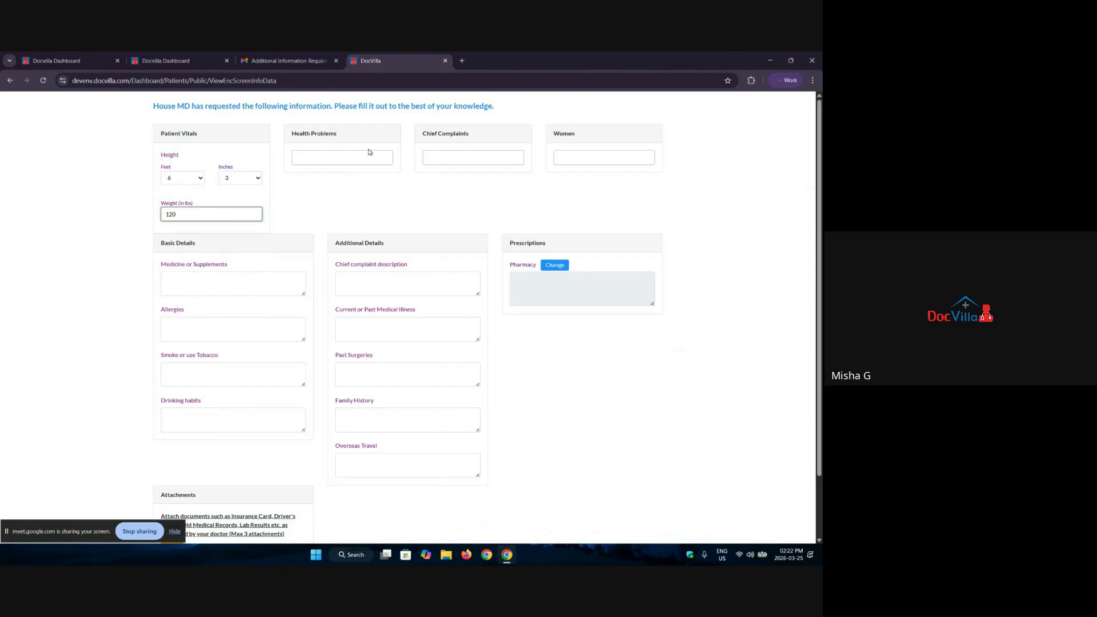
Step: Select Artificial Joints, Irregular Periods and Poison Ivy, replacing Pink Eye as the complaint
left_click(370, 155)
left_click(315, 230)
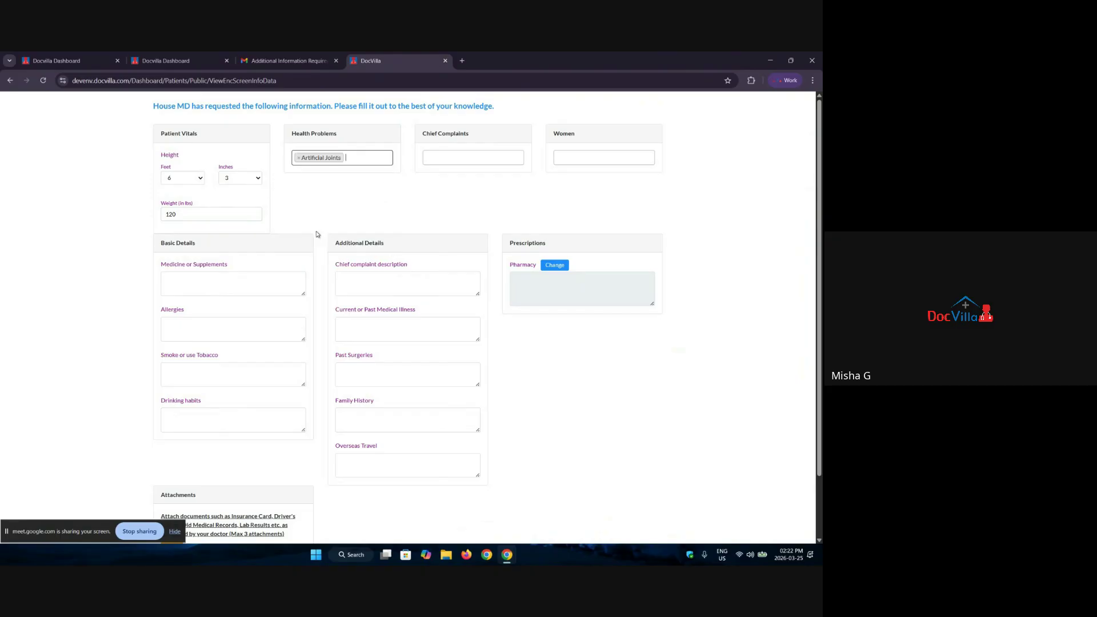
left_click(473, 158)
left_click(456, 234)
left_click(582, 155)
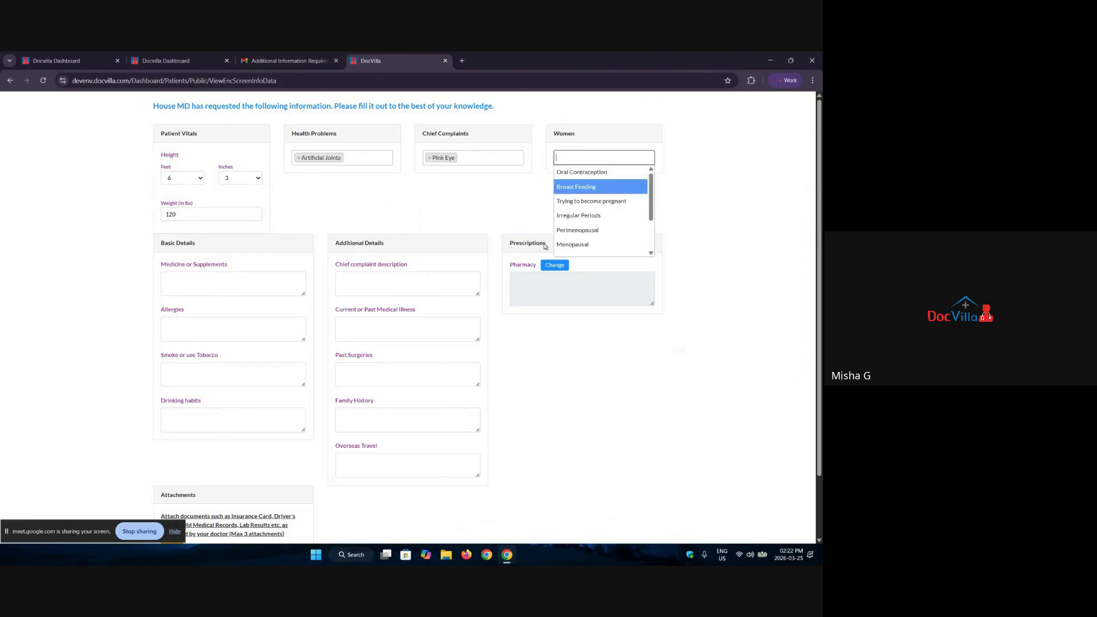
left_click(578, 216)
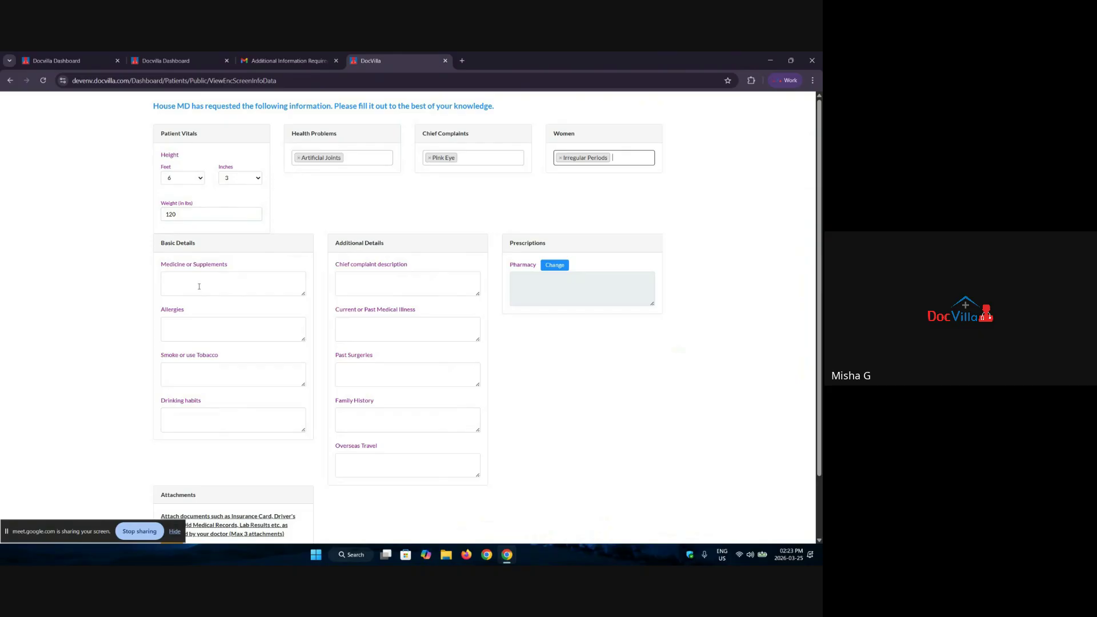
left_click(429, 159)
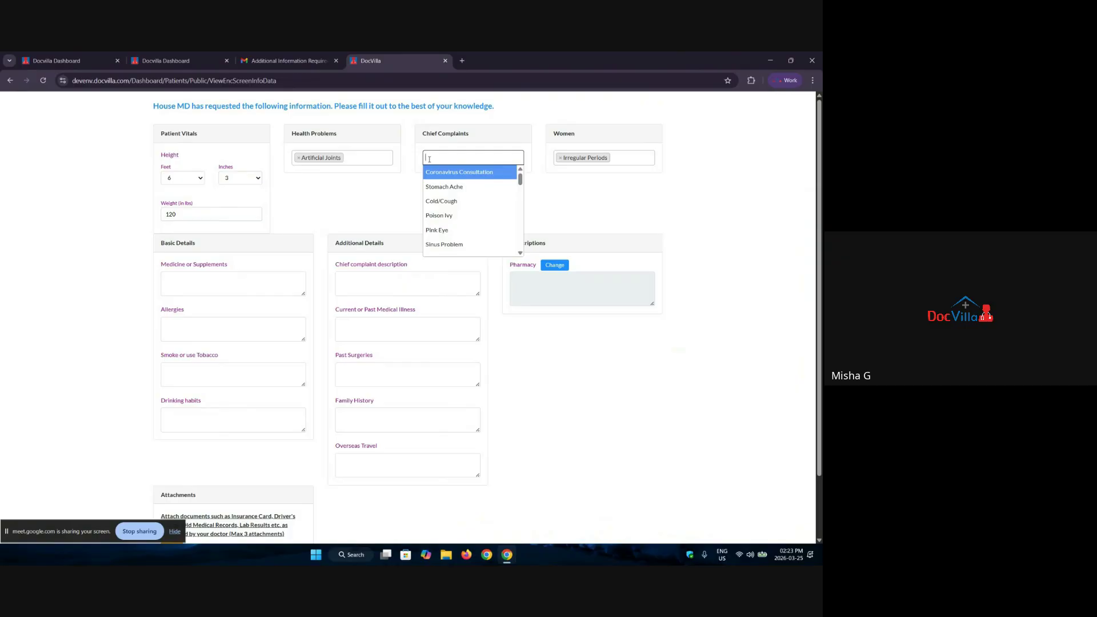
left_click(462, 217)
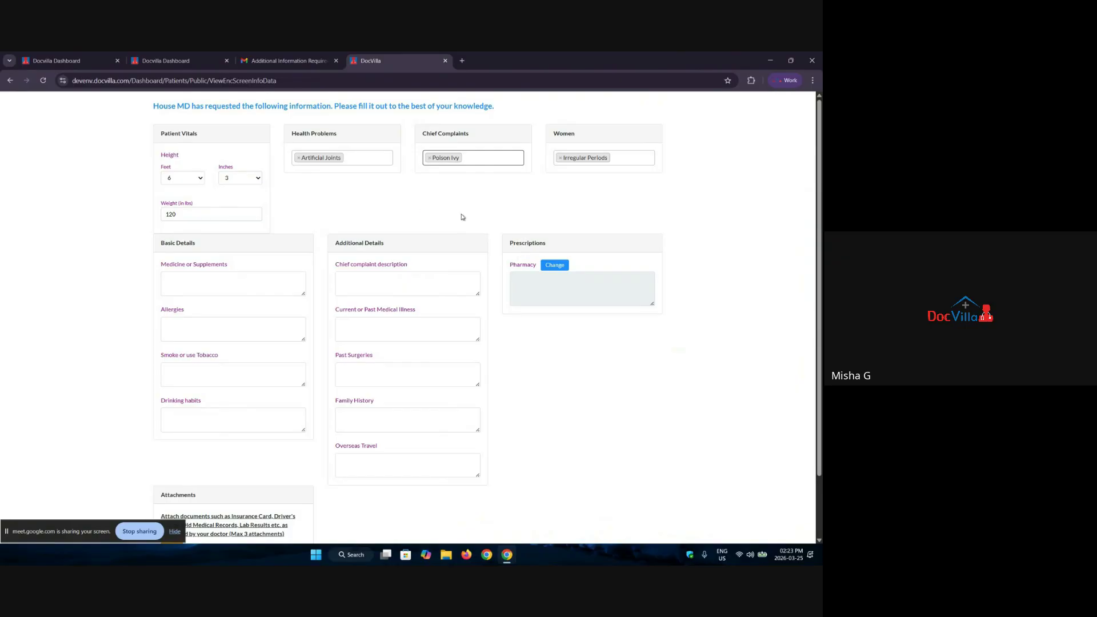
Step: Enter medicine 'xyz' and allergy 'peanuts', submit the form and close its tab
left_click(169, 283)
type("xyz")
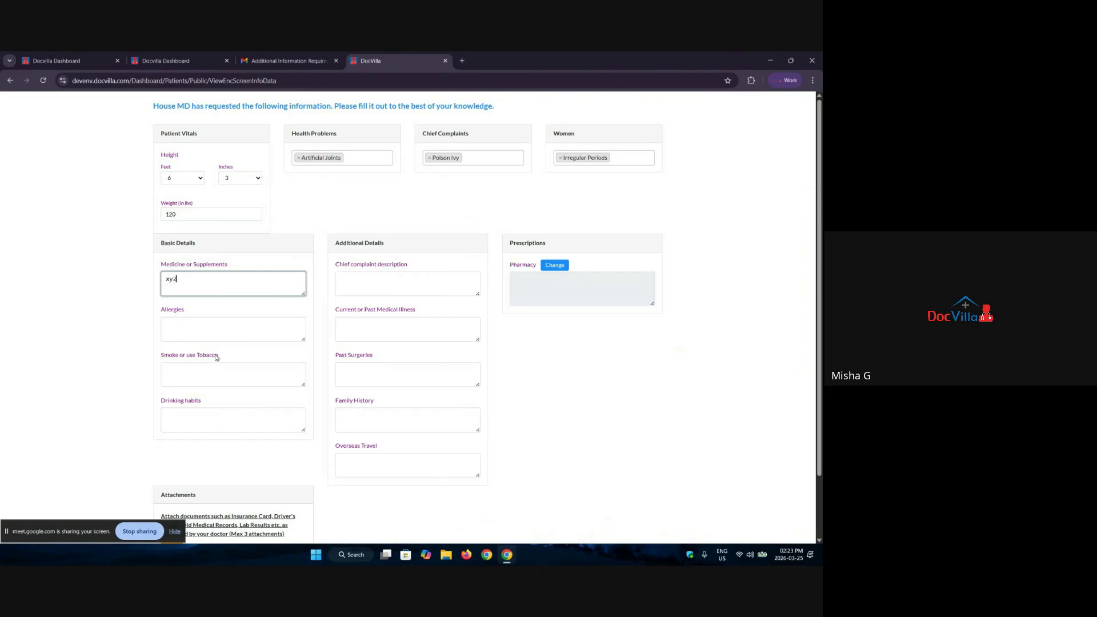
left_click(230, 325)
type("pean")
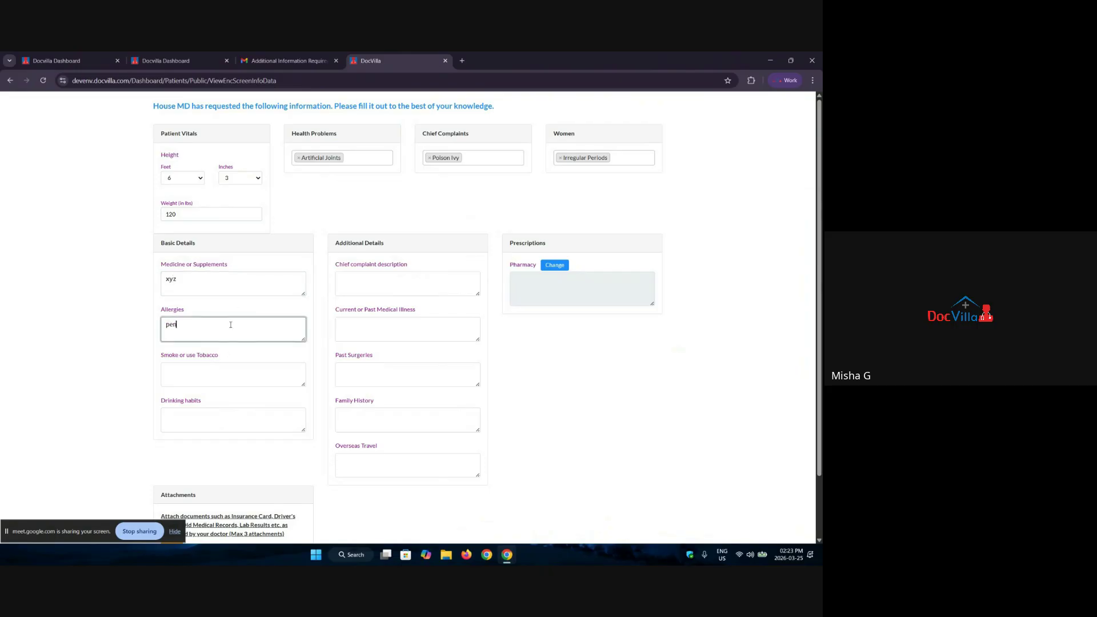
type("uts")
scroll(320, 416, "down", 2)
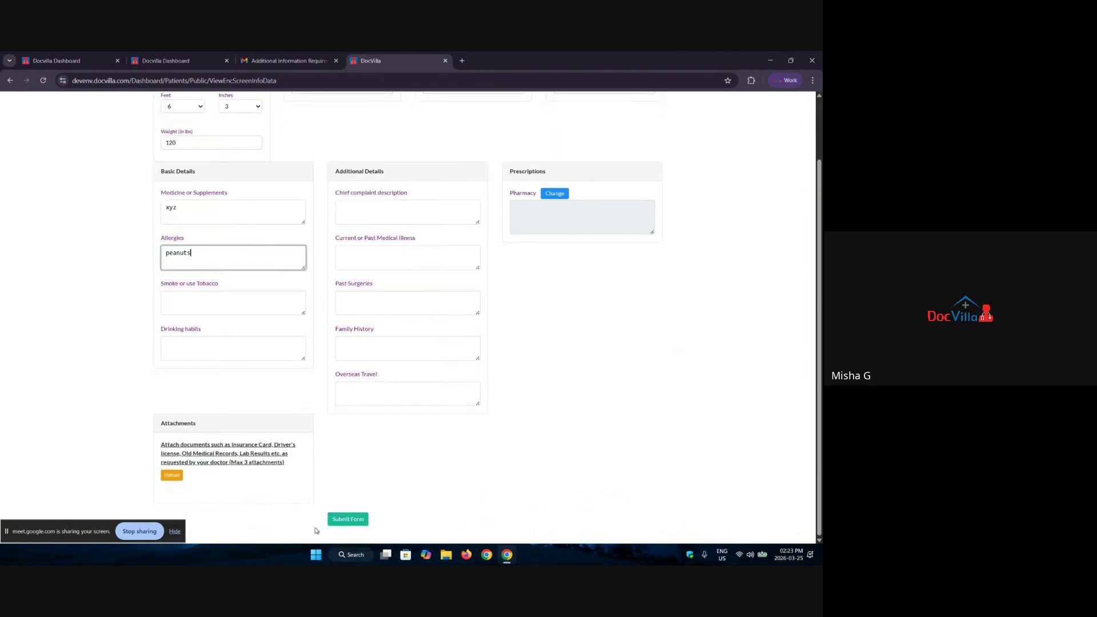
left_click(341, 521)
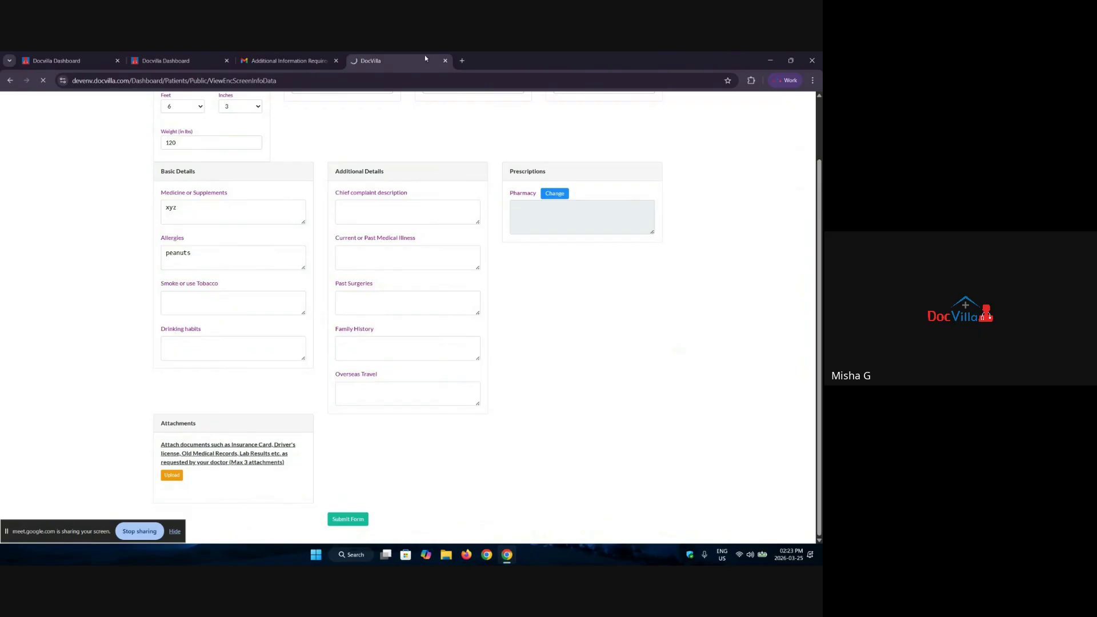
left_click(445, 62)
left_click(63, 60)
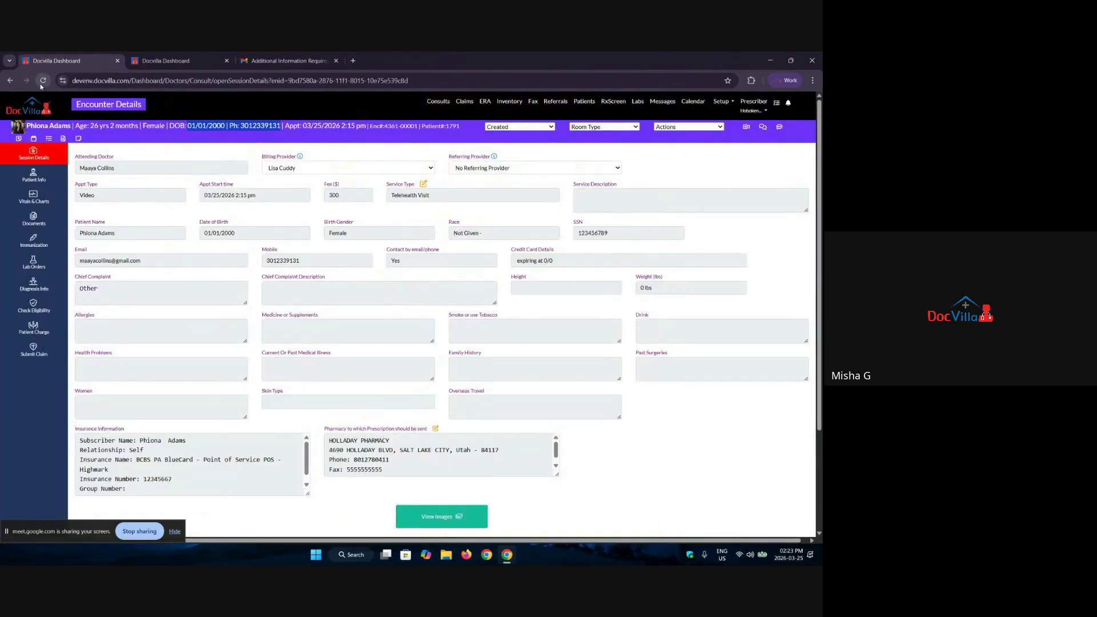
Step: Check Patient Info and Session Details for Poison Ivy, 6 ft 3 in, 120.0 lbs and peanuts
left_click(42, 181)
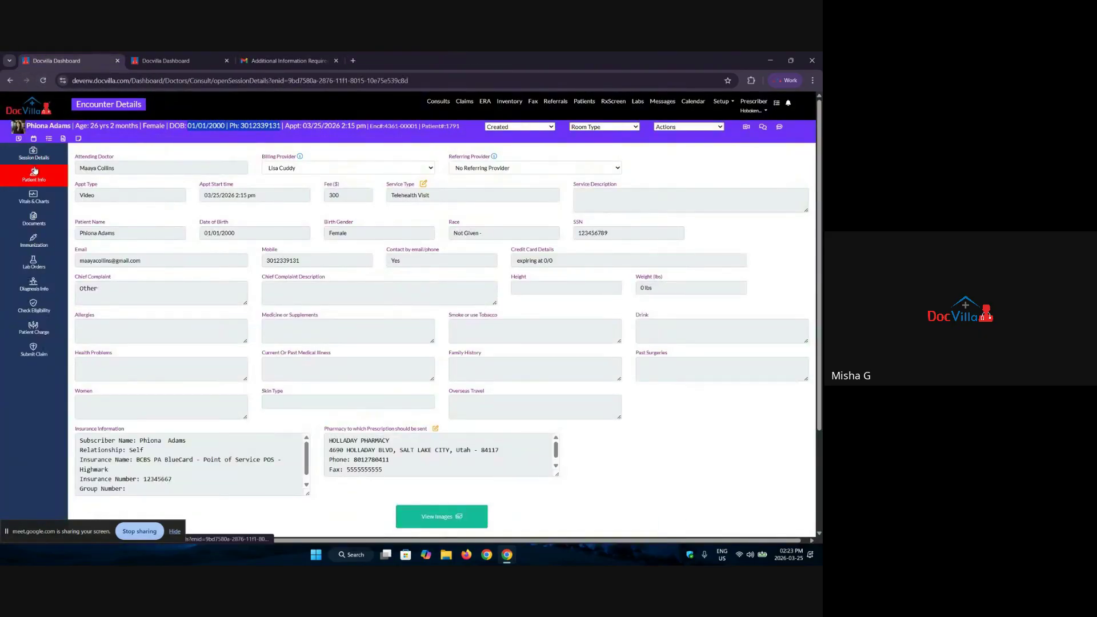
left_click(41, 154)
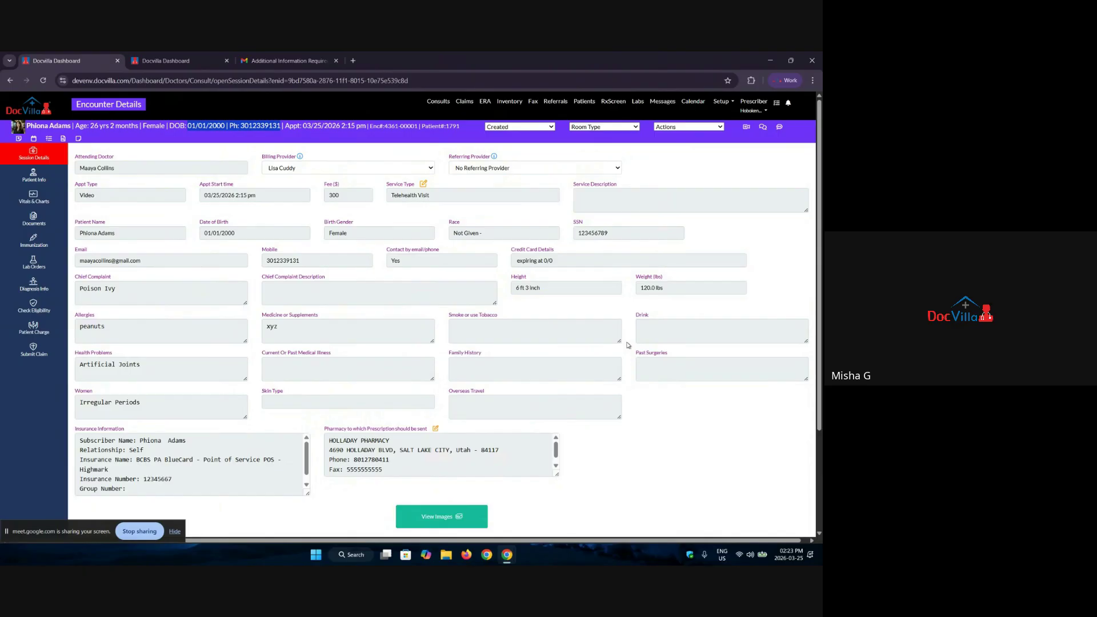
left_click(448, 140)
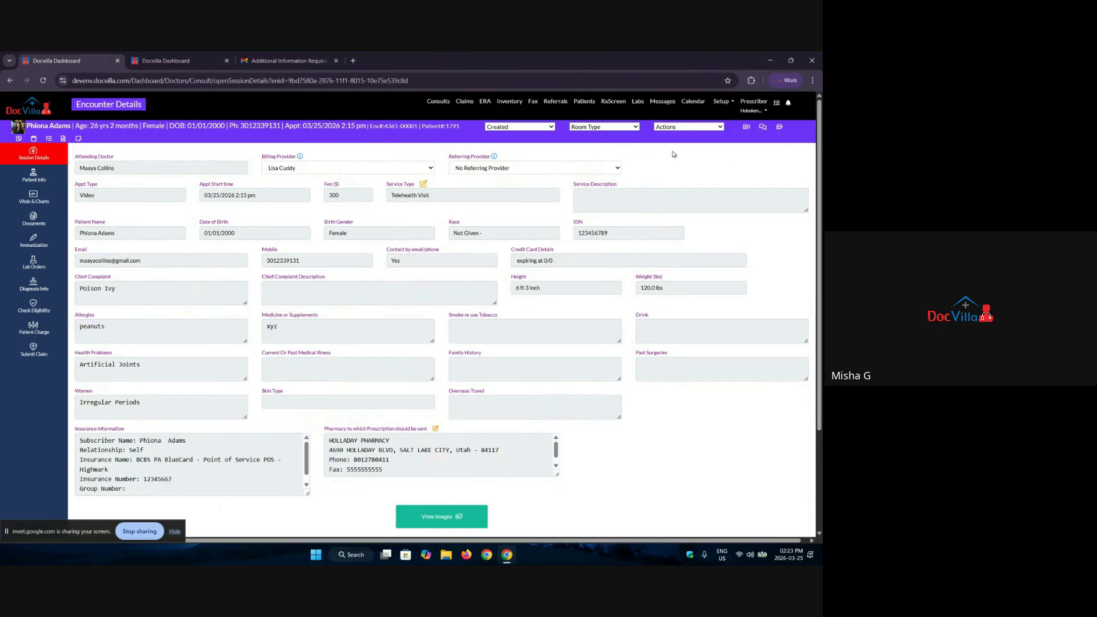
Step: Send the Appt SMS/Email reminder from the Actions menu and dismiss the confirmation
left_click(682, 128)
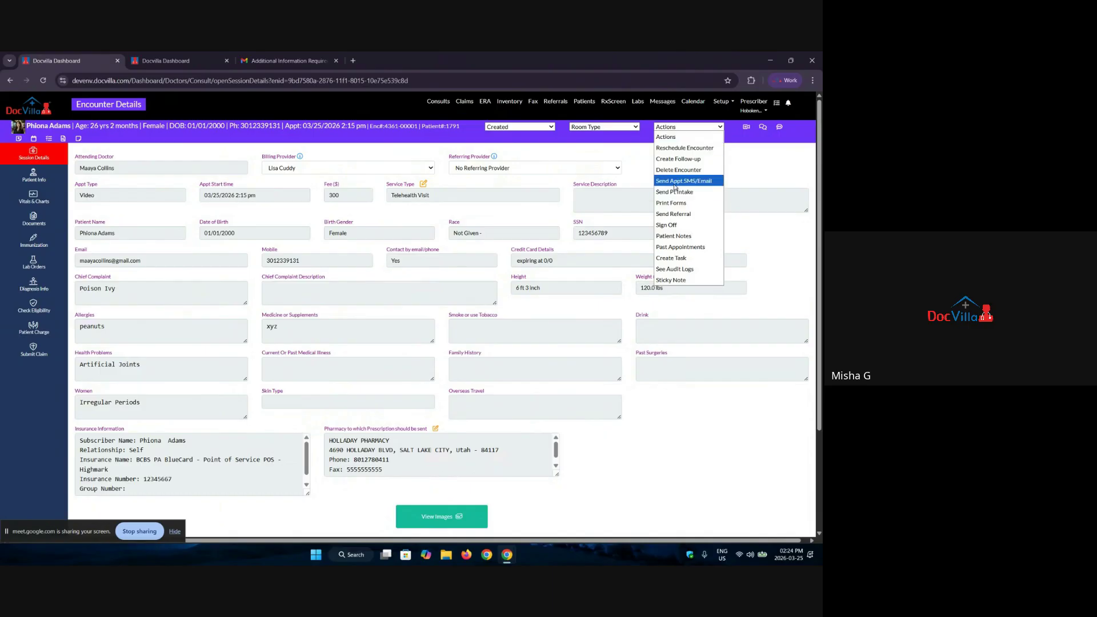
left_click(675, 182)
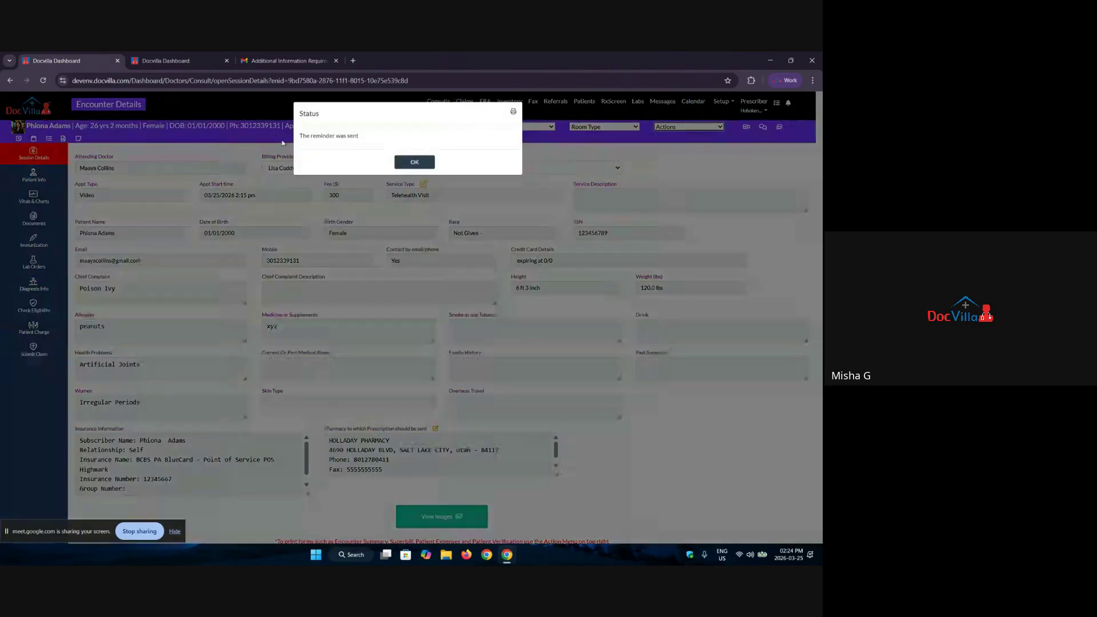
left_click(403, 162)
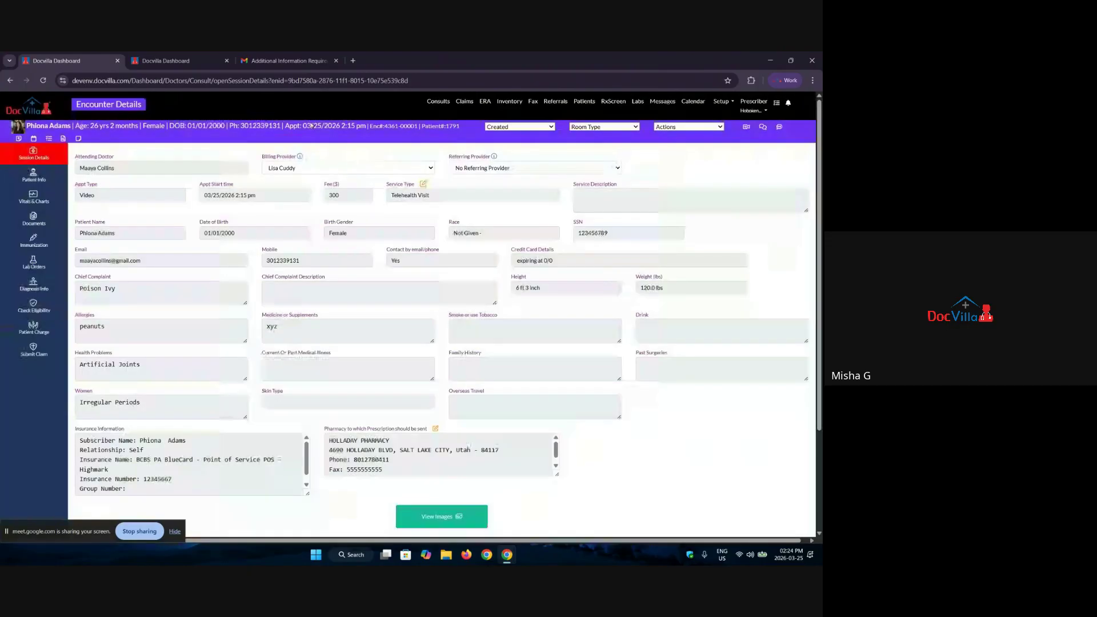
Step: Read the Upcoming Appointment Reminder email in Gmail, then return to the DocVilla Dashboard tab
left_click(280, 61)
left_click(44, 132)
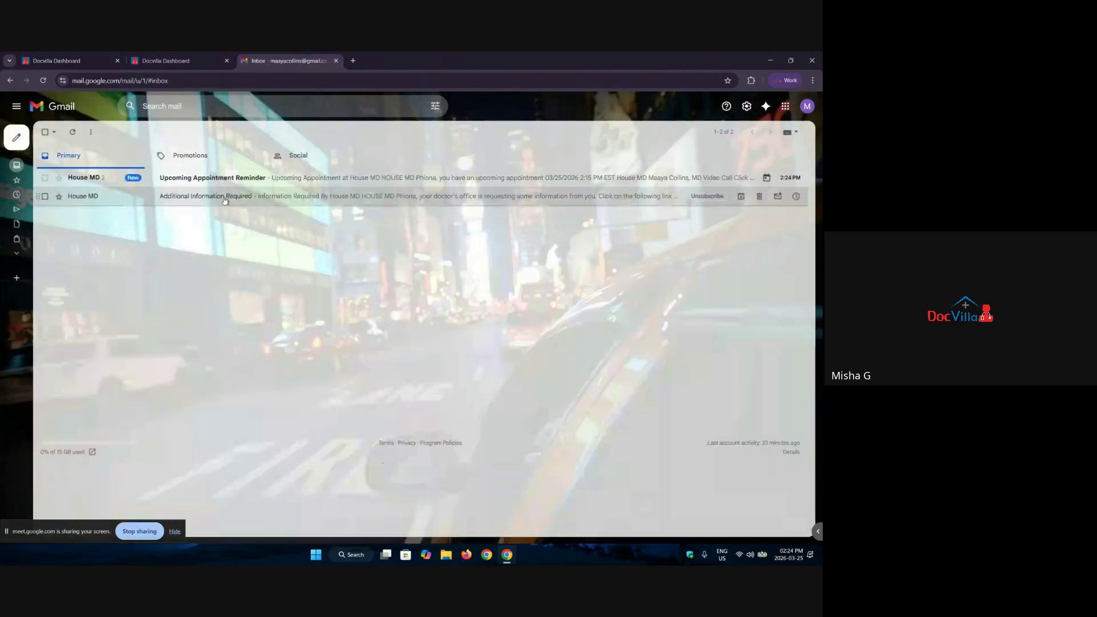
left_click(260, 184)
scroll(263, 229, "down", 5)
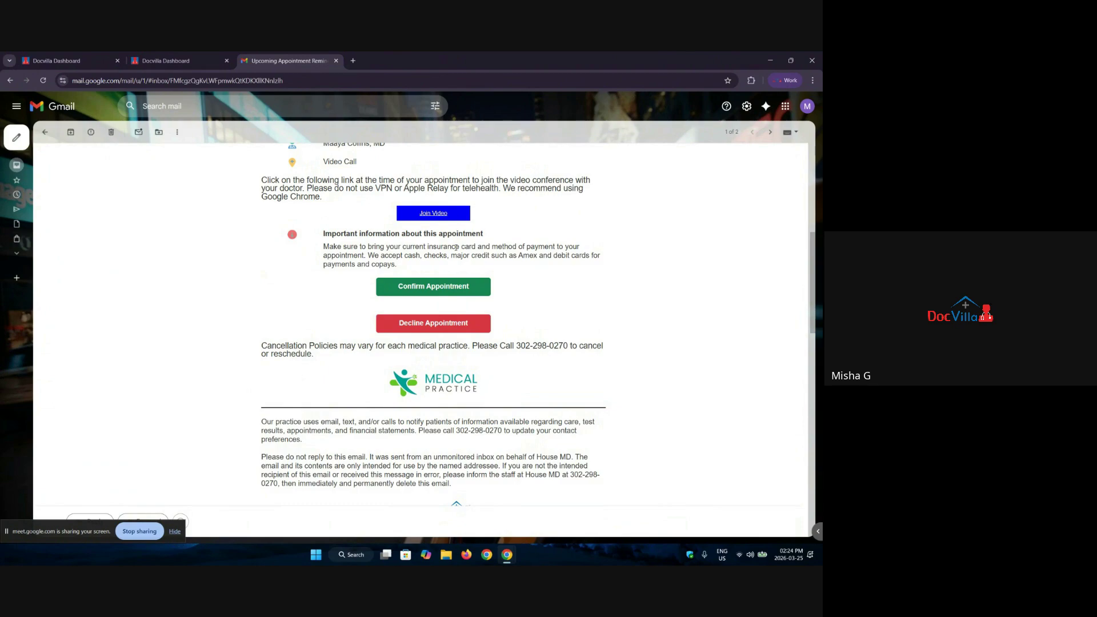
left_click(63, 60)
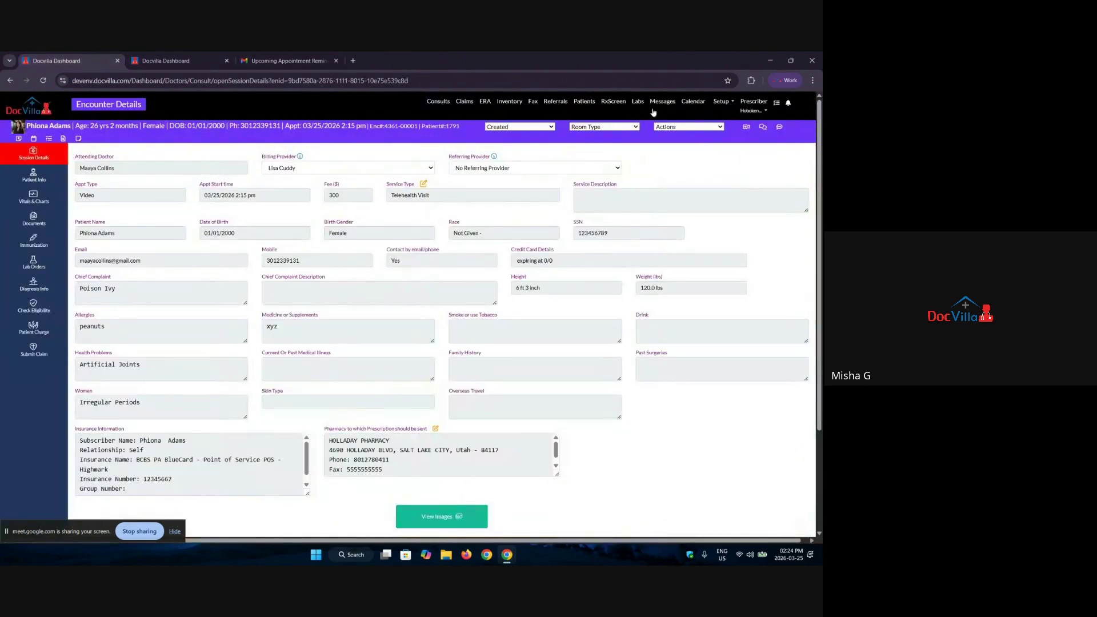
Step: Start the encounter's video call, hang up to end the consultation, and close the video room
left_click(746, 127)
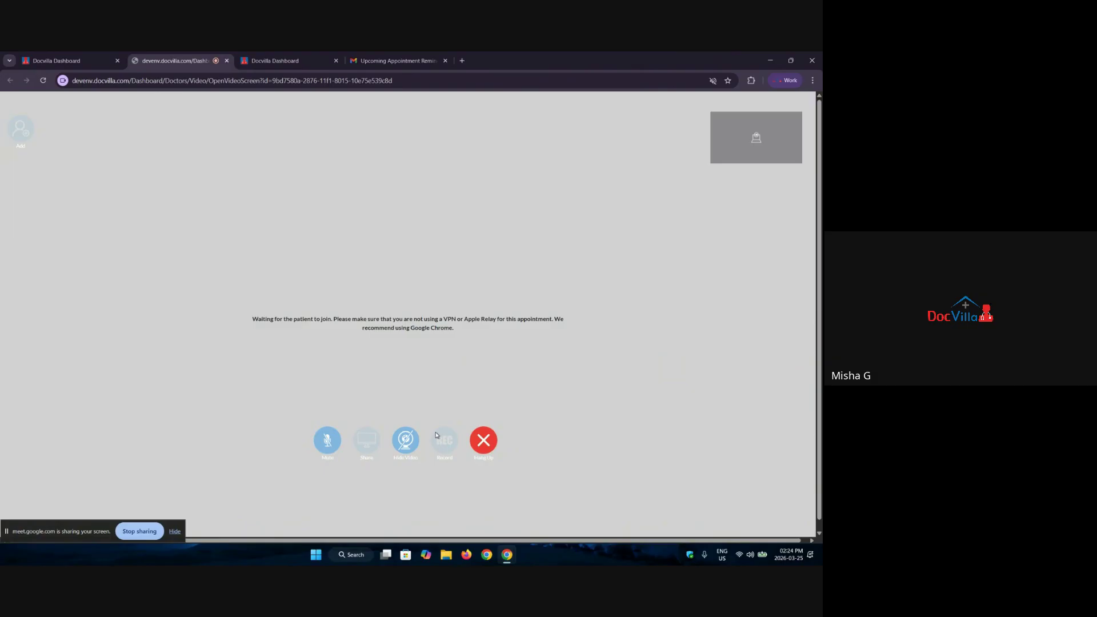
left_click(485, 446)
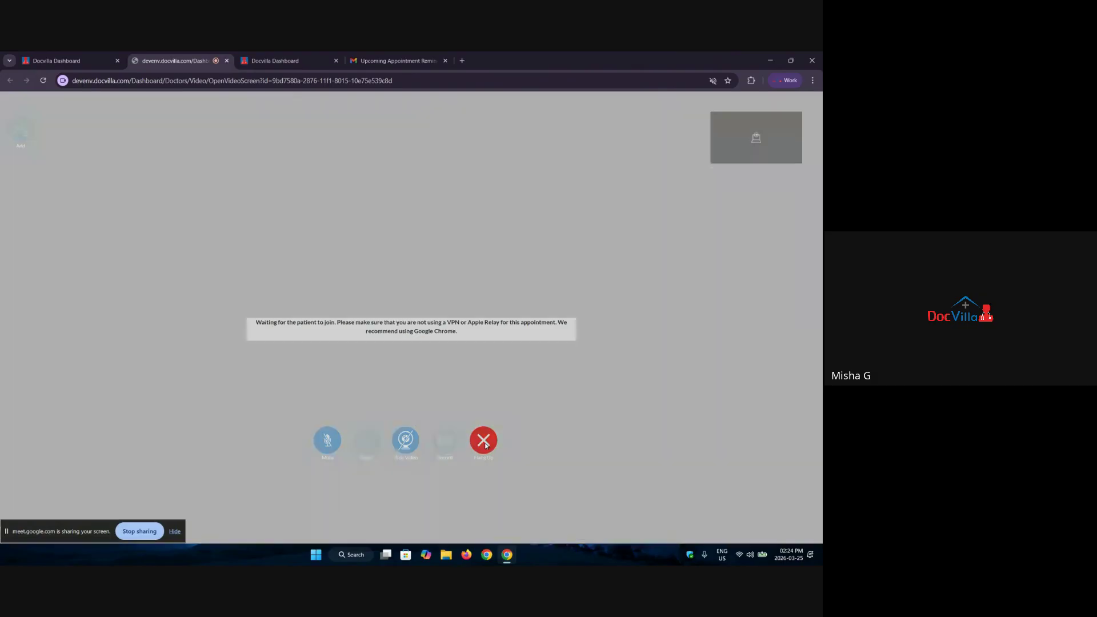
left_click(415, 171)
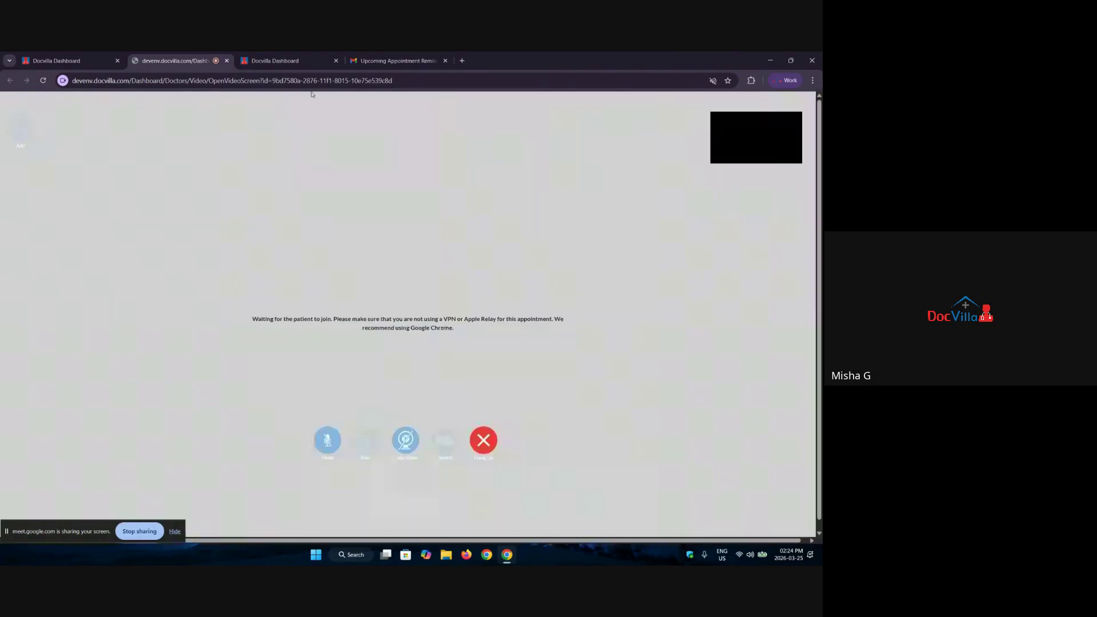
left_click(227, 61)
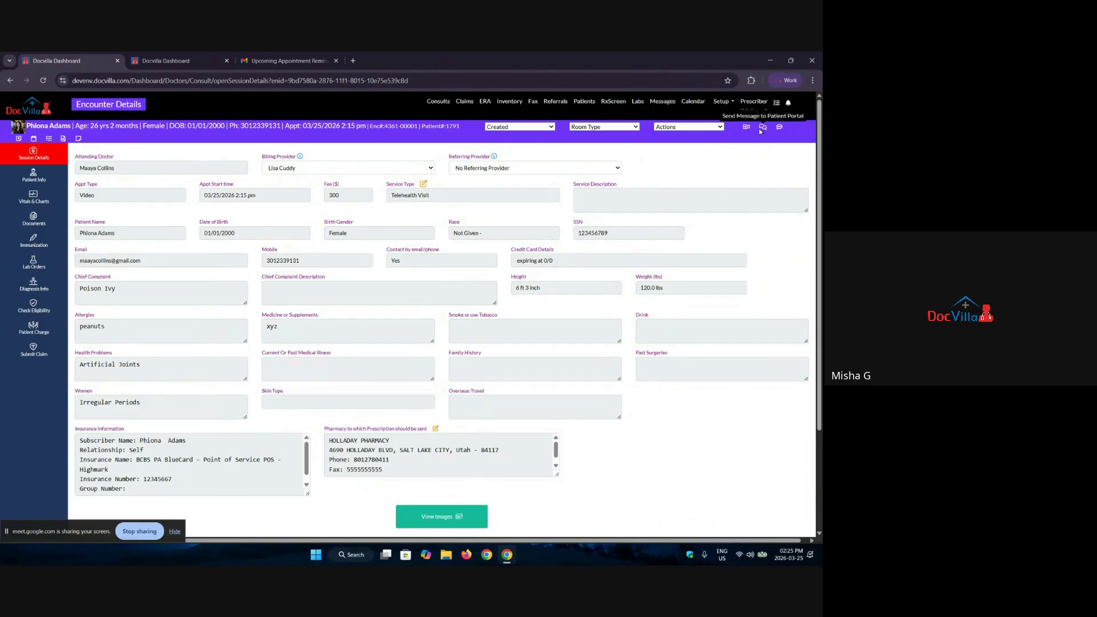
Step: Send the patient a portal message reading 'heyy' and close the messaging window
left_click(762, 128)
left_click(395, 377)
type("heyy")
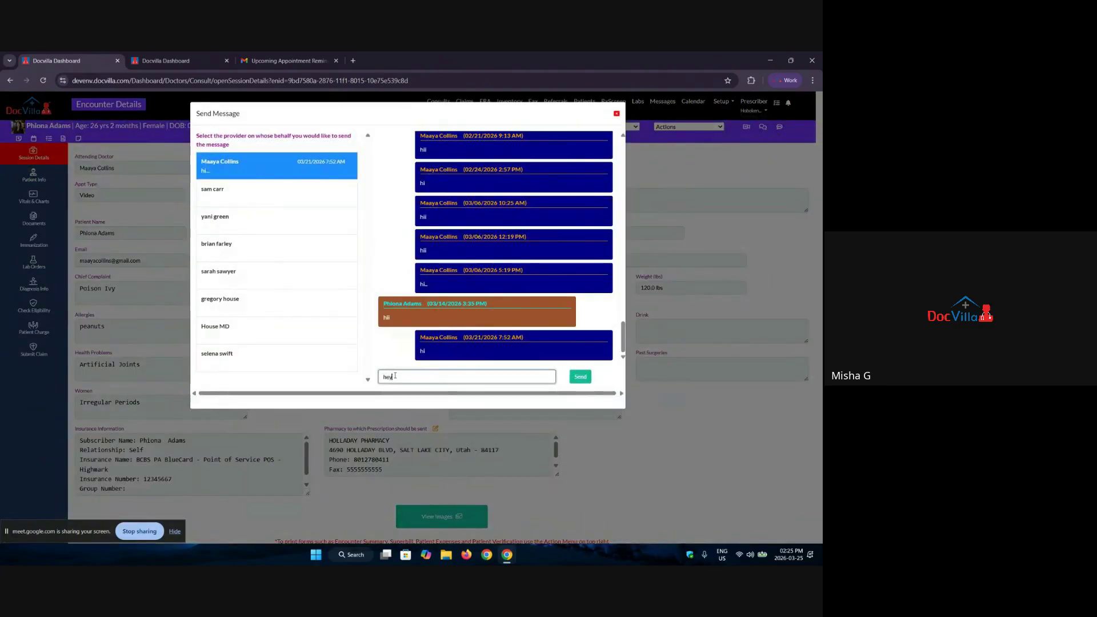
left_click(580, 378)
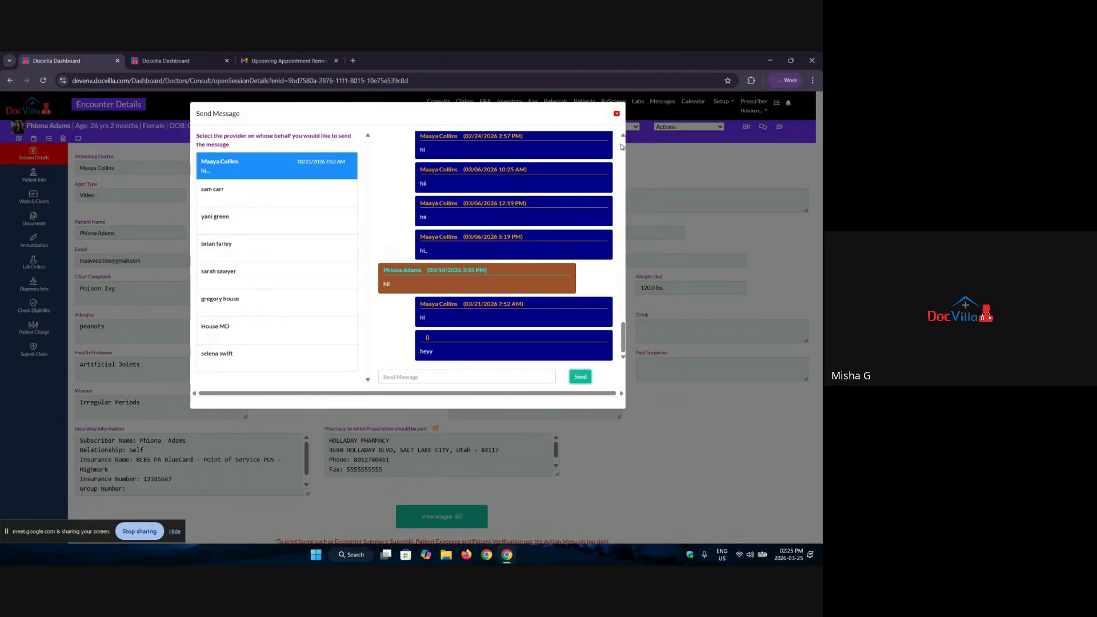
left_click(617, 114)
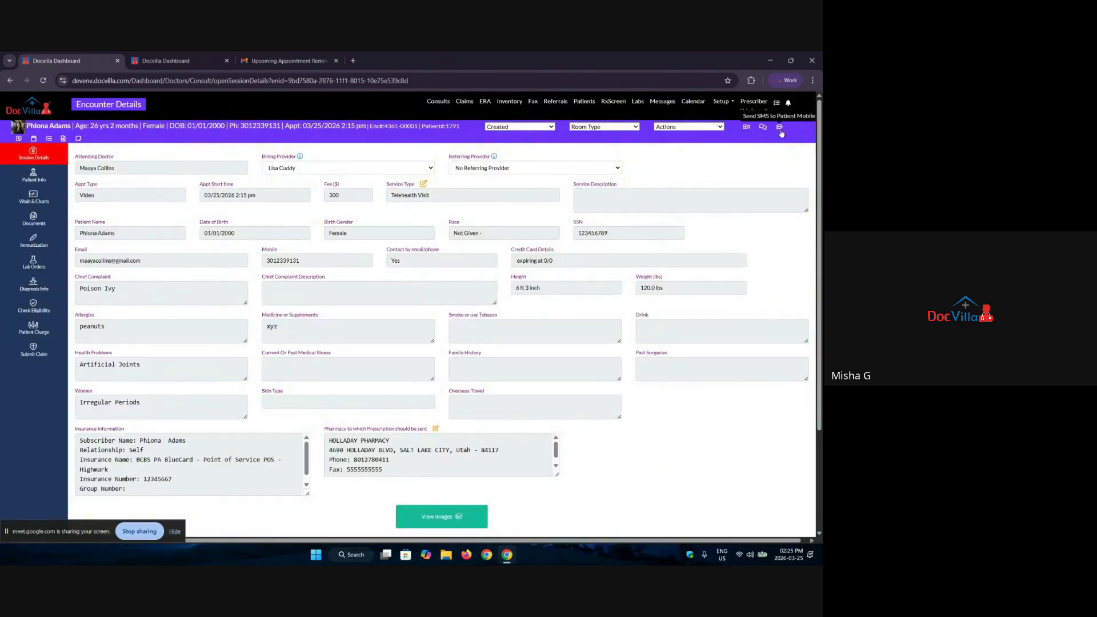
Step: Draft a 'heyyy' text message to the patient's mobile, then close it unsent
left_click(781, 127)
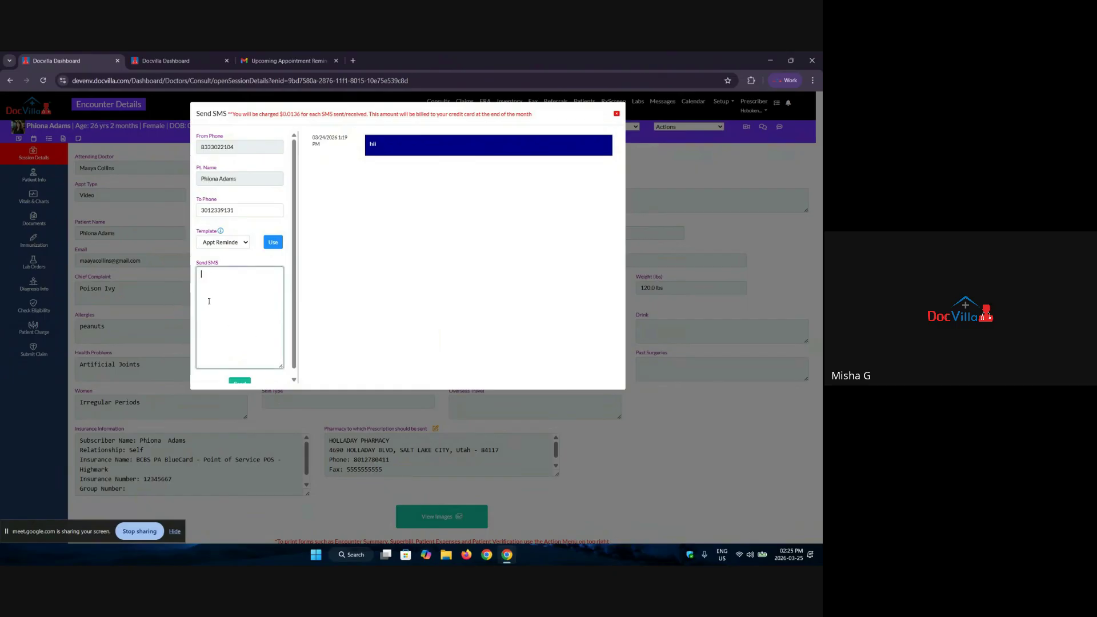
type("eyyy")
left_click(617, 114)
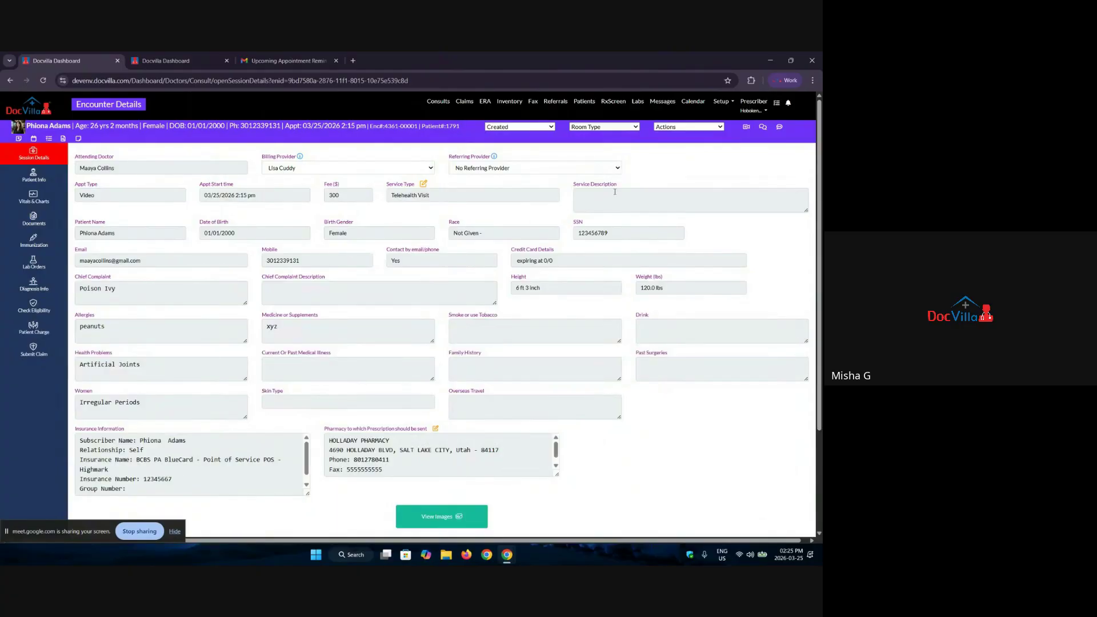
Step: Browse the Rh(D) recommendation's clinical considerations, rationale, tools and summary tabs from Patient Info
left_click(31, 176)
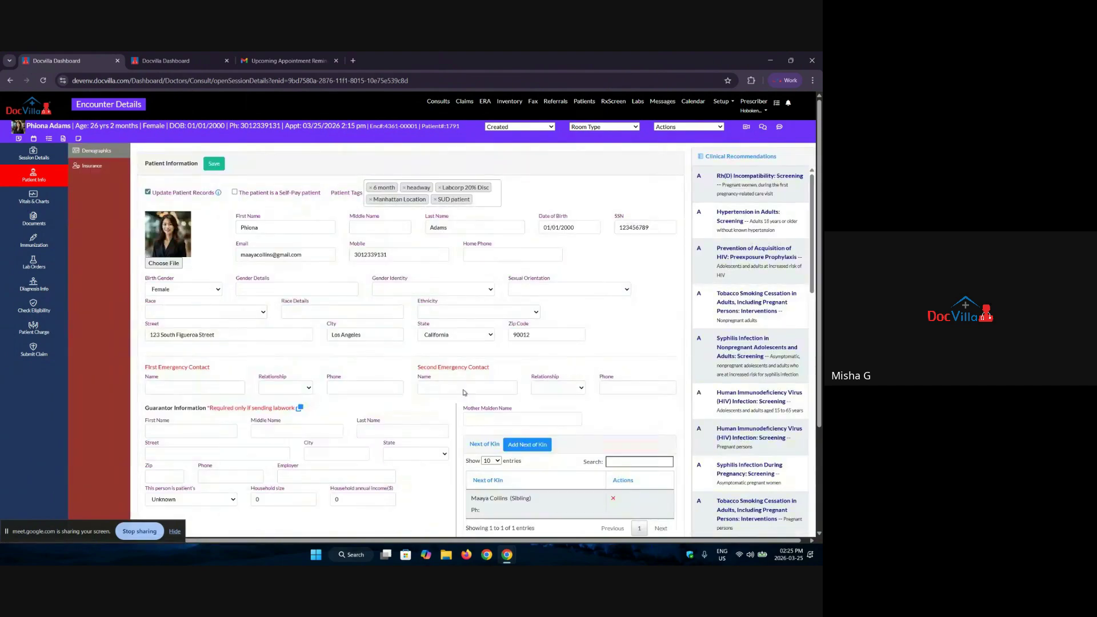
left_click(739, 198)
left_click(343, 207)
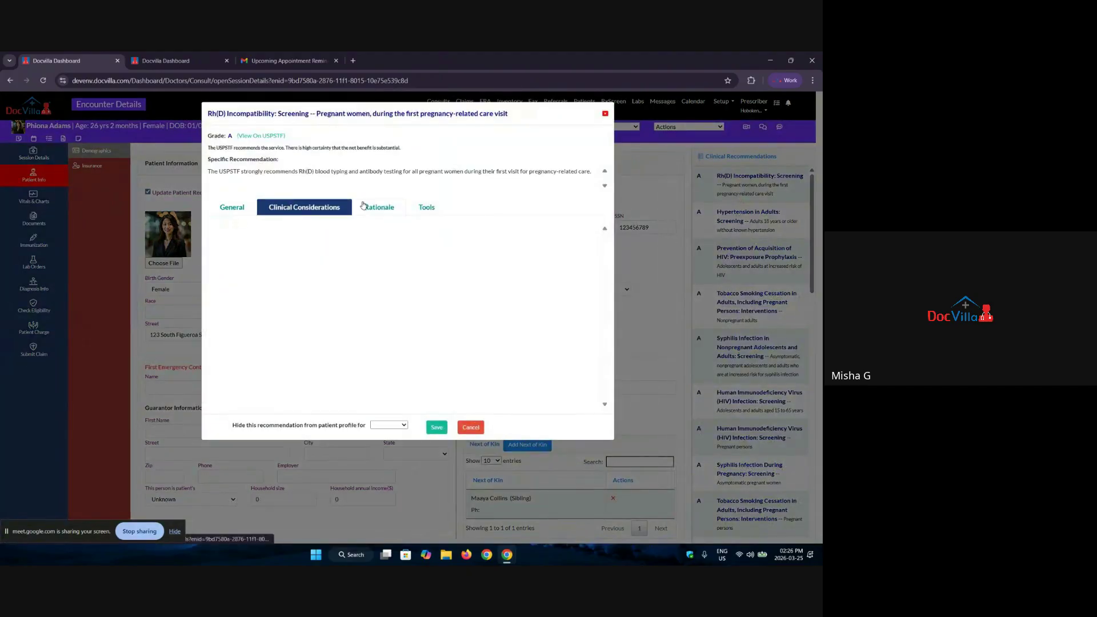
left_click(365, 207)
left_click(422, 210)
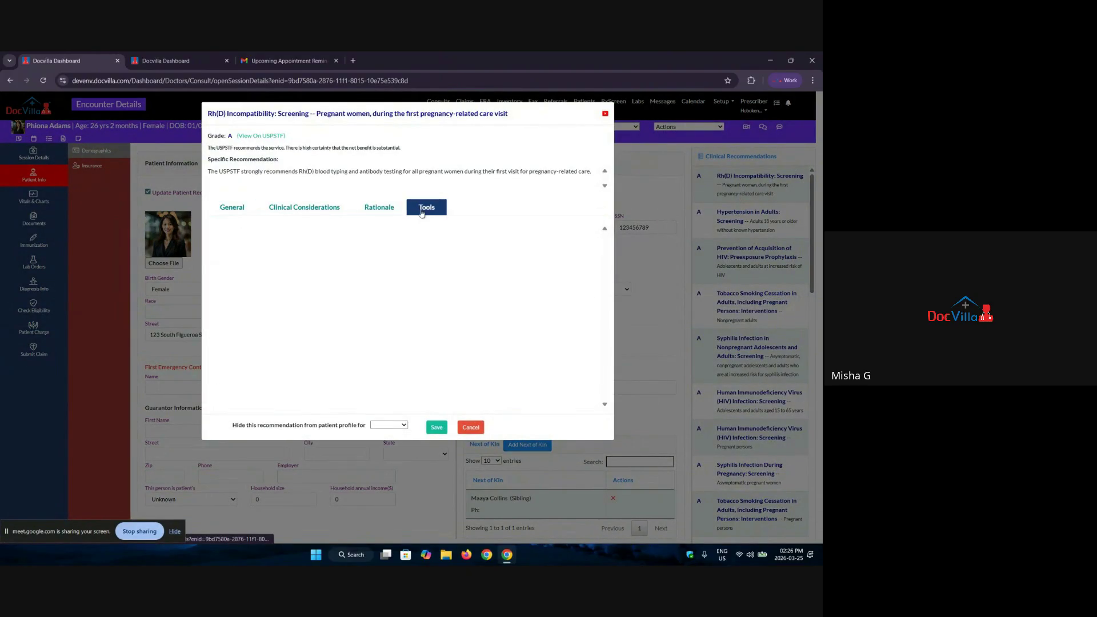
left_click(236, 209)
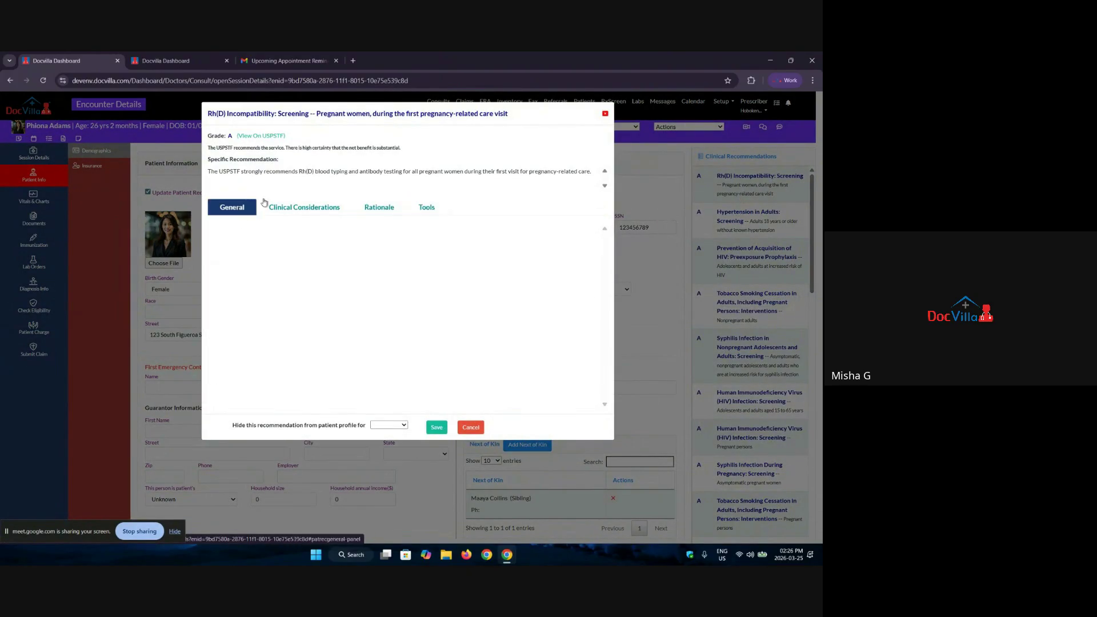
Step: Close the recommendation and switch on Has Secondary Insurance in the patient's insurance details
left_click(605, 114)
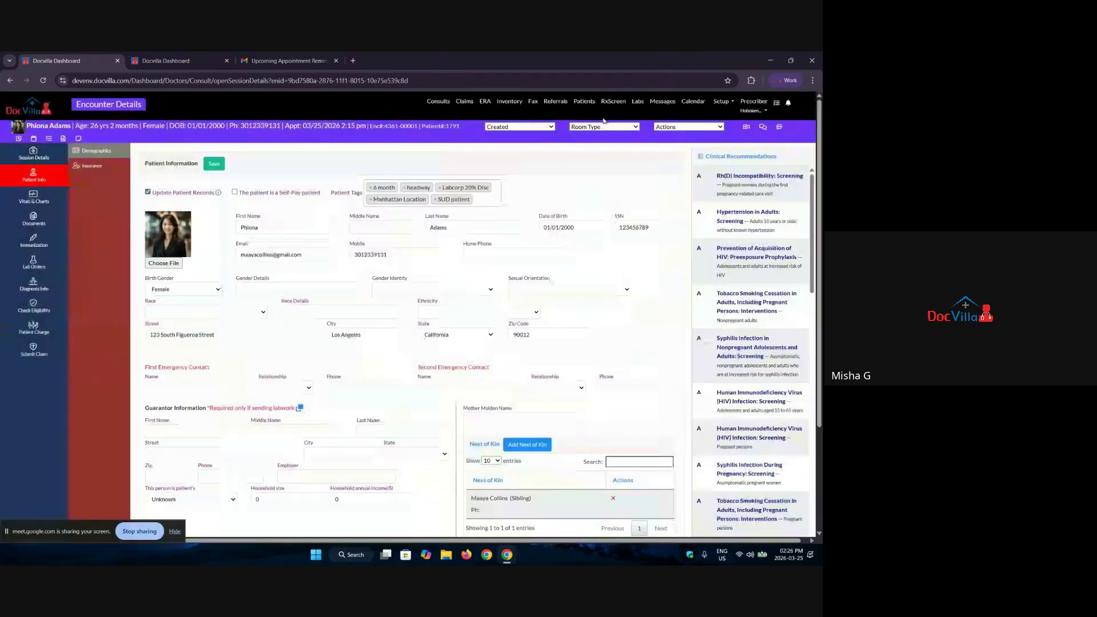
left_click(90, 169)
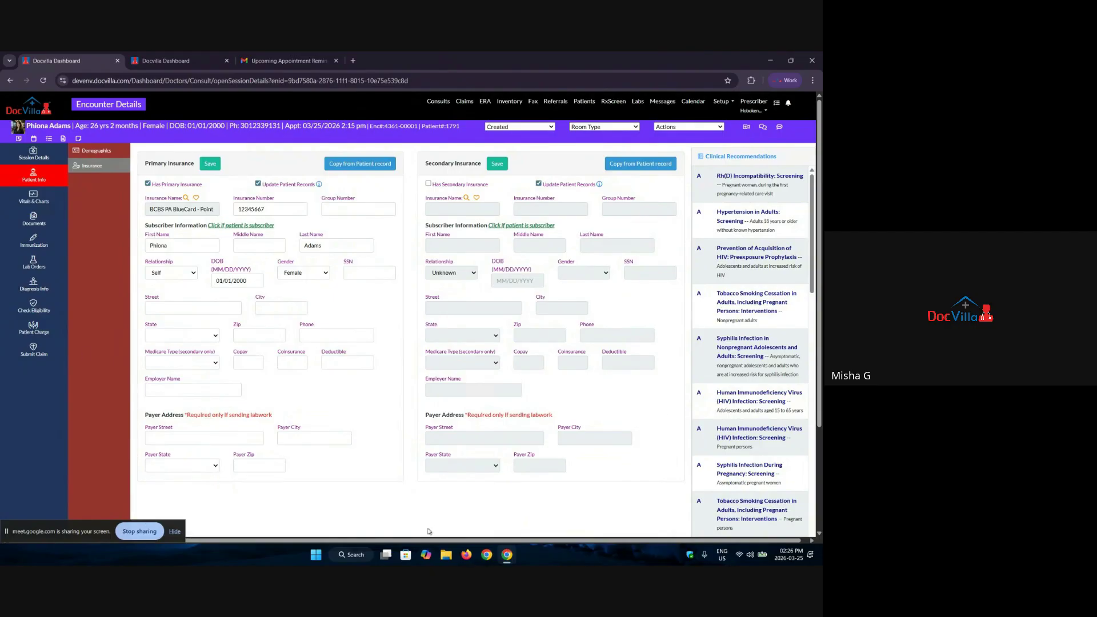
left_click(429, 185)
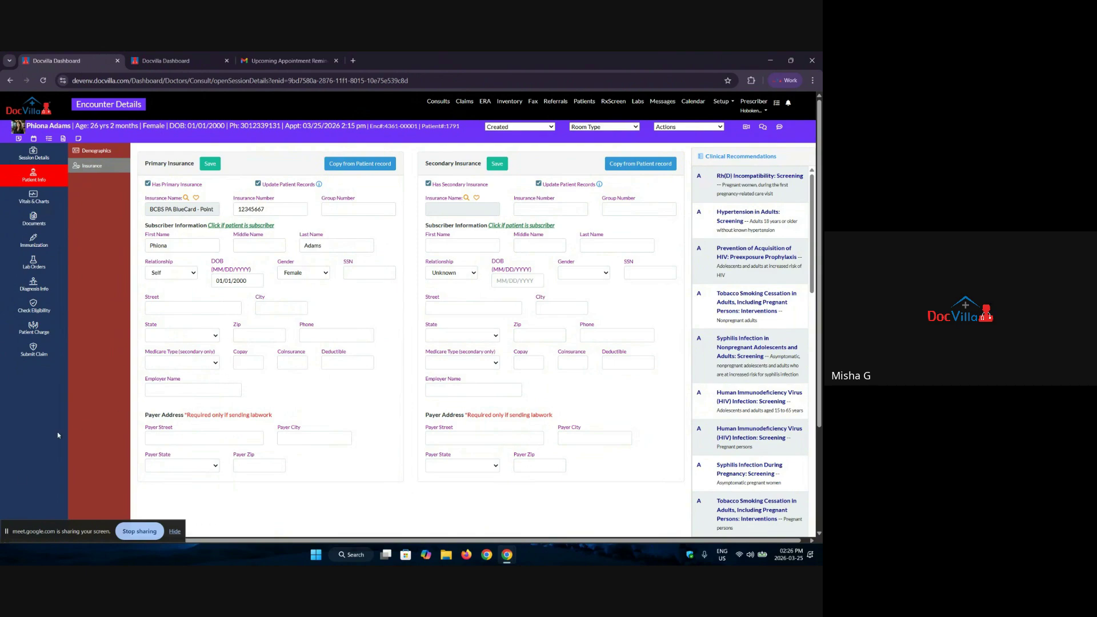
Step: Record a sitting blood pressure of 120/80 in the patient's vitals and save it
left_click(44, 200)
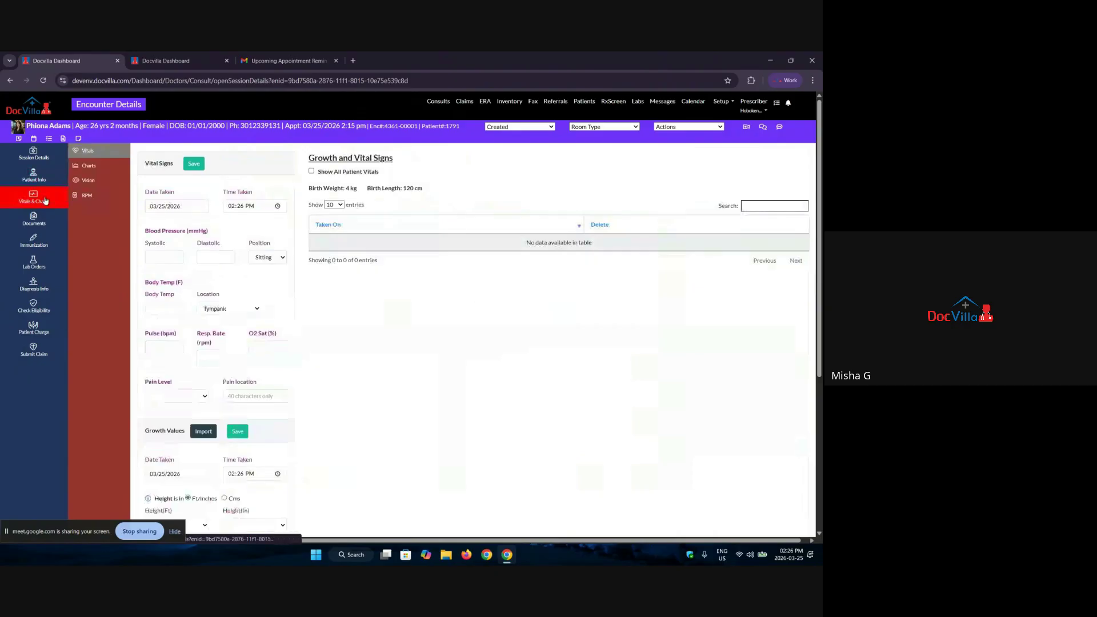
scroll(157, 385, "down", 3)
scroll(157, 385, "down", 2)
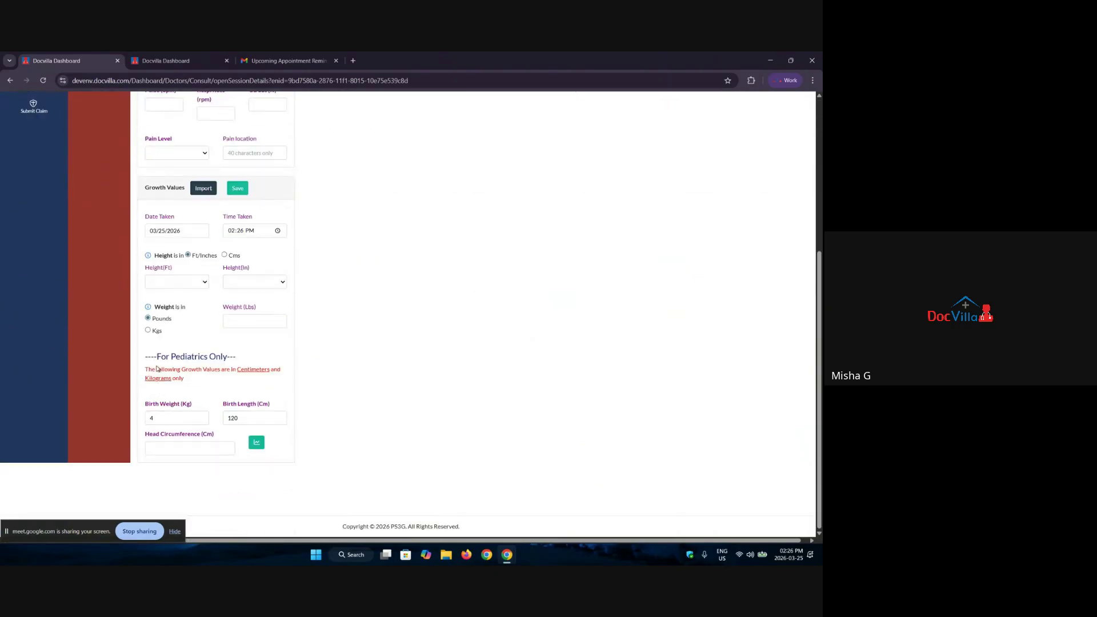
left_click_drag(143, 188, 186, 188)
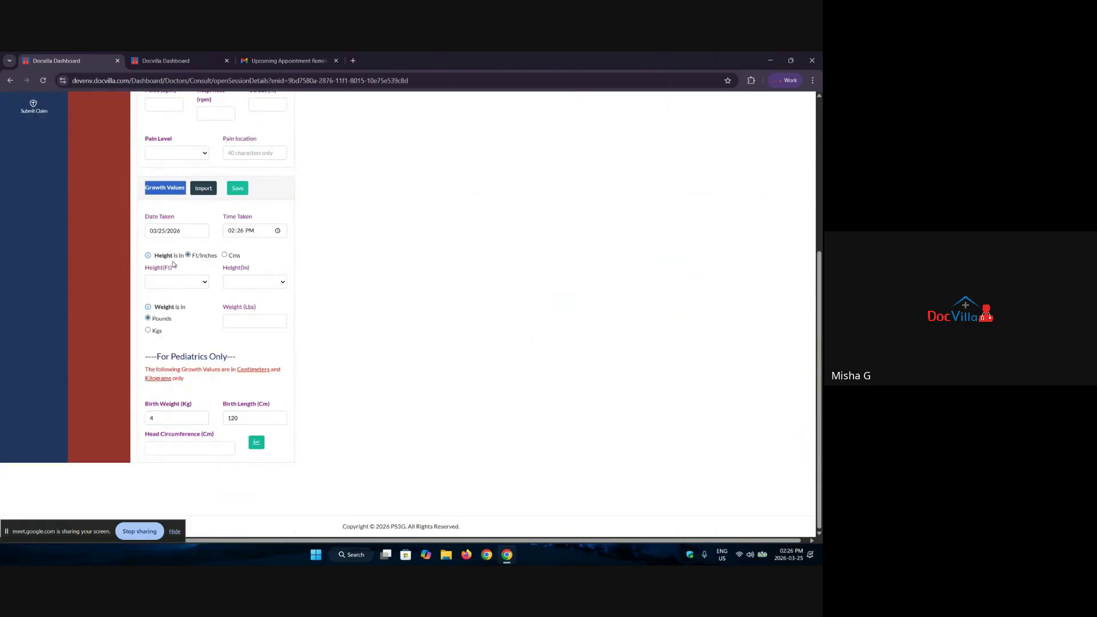
left_click_drag(679, 244, 474, 249)
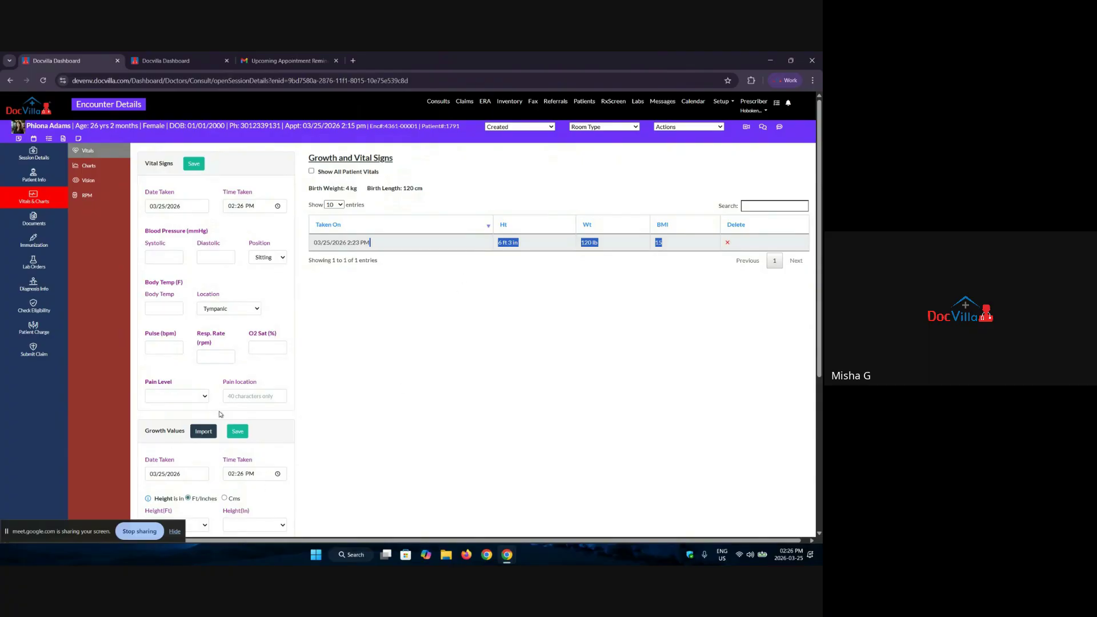
scroll(217, 415, "down", 3)
scroll(172, 391, "up", 3)
left_click(169, 255)
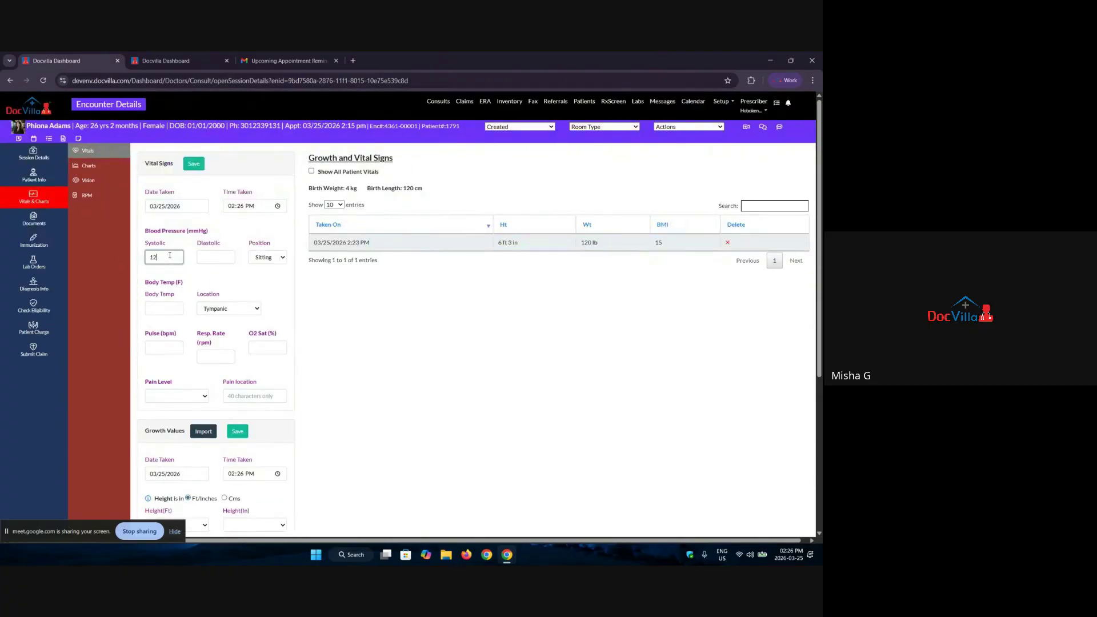
left_click(200, 257)
type("80")
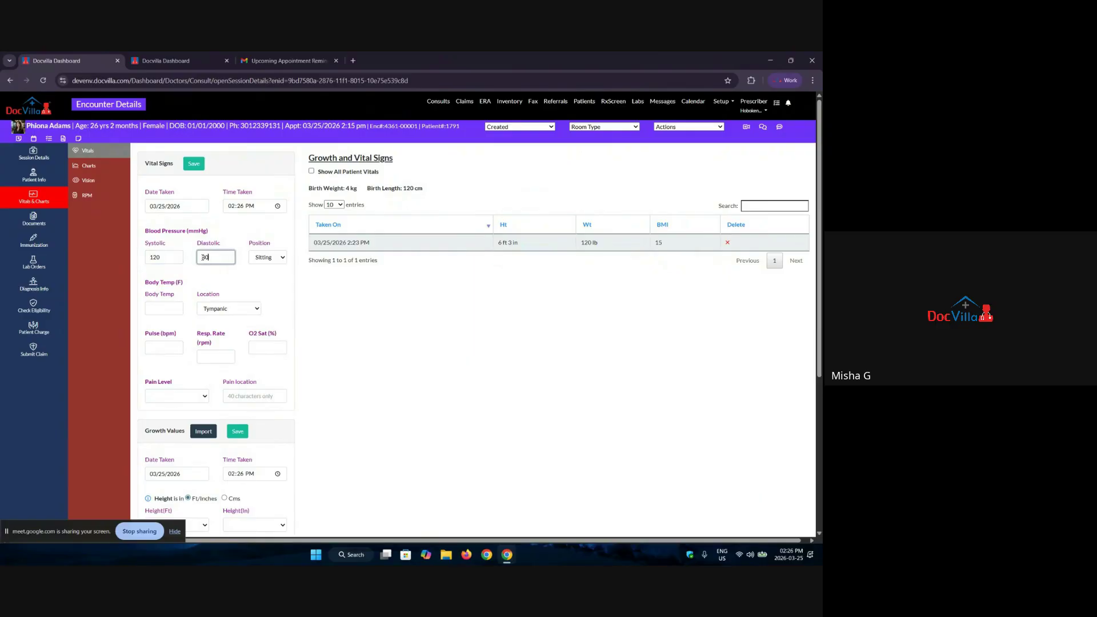
left_click(193, 164)
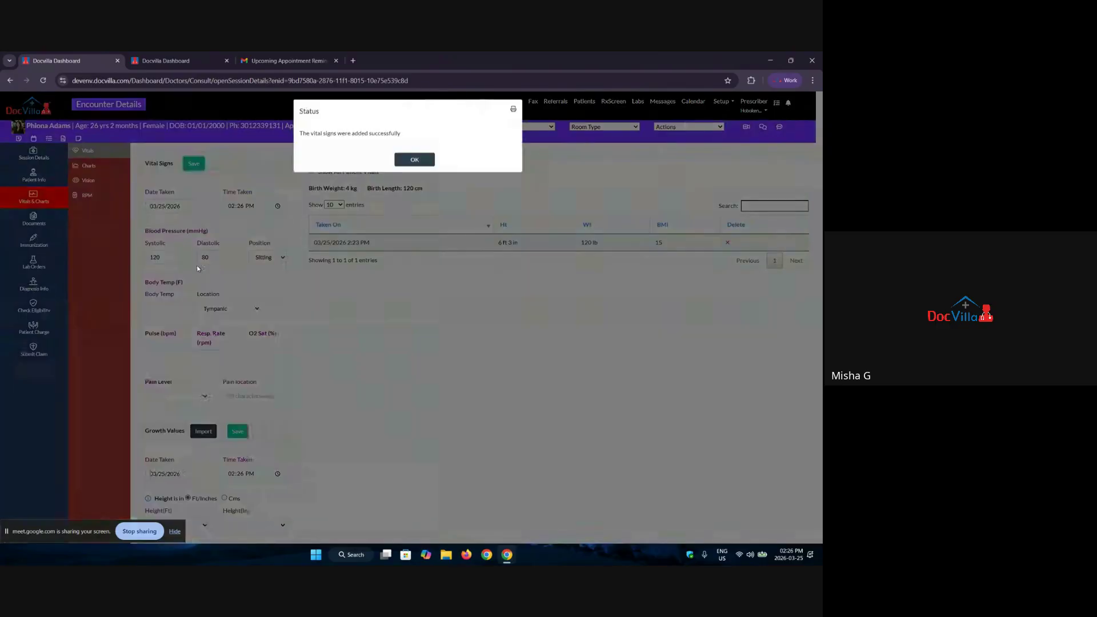
left_click(432, 164)
Step: Add and save a second sitting blood pressure reading of 110/34
left_click(171, 257)
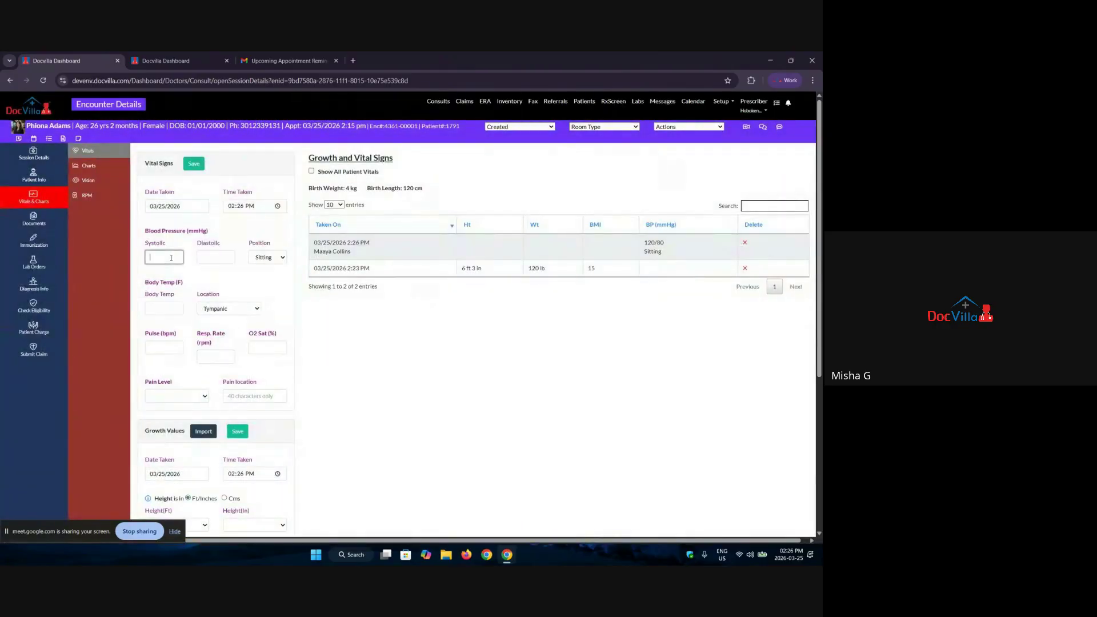
type("12")
key("BackSpace")
type("10")
left_click(209, 257)
type("34")
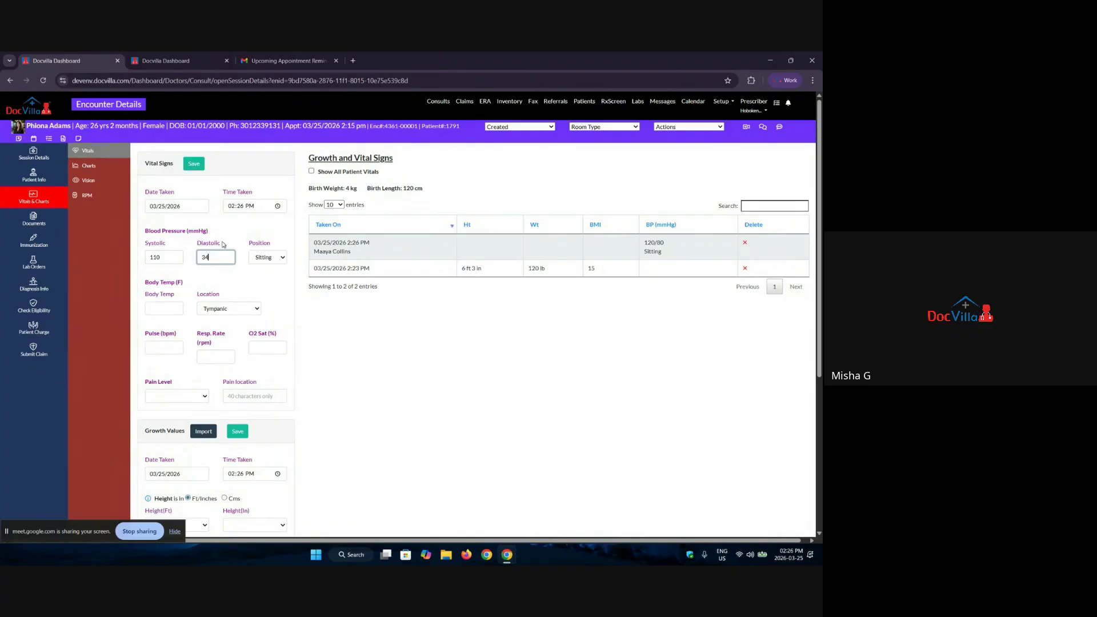
left_click(194, 164)
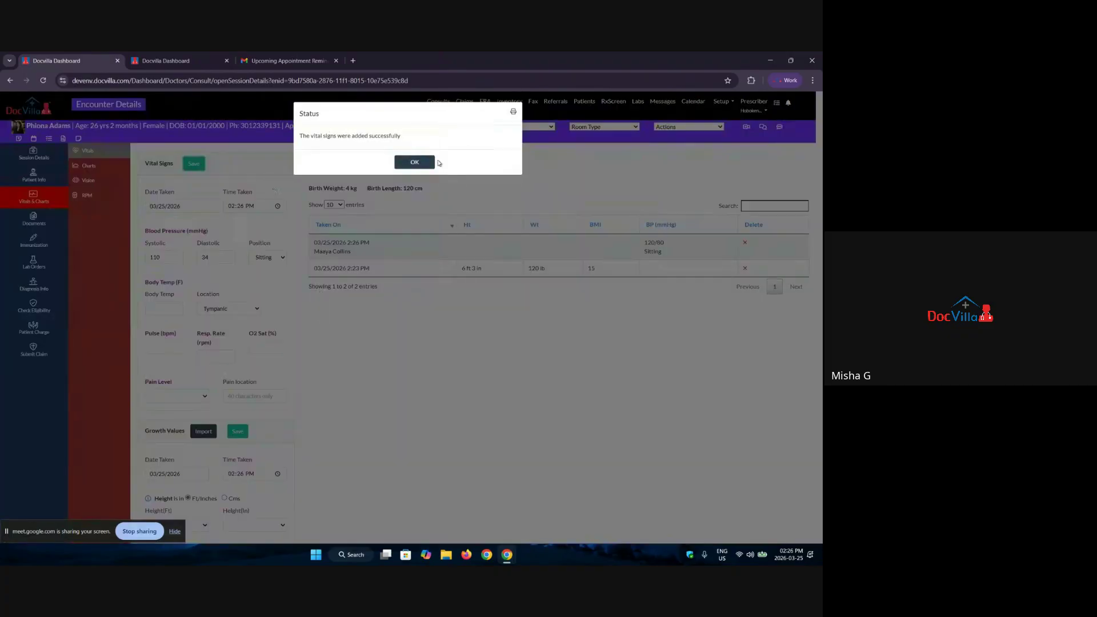
left_click(434, 163)
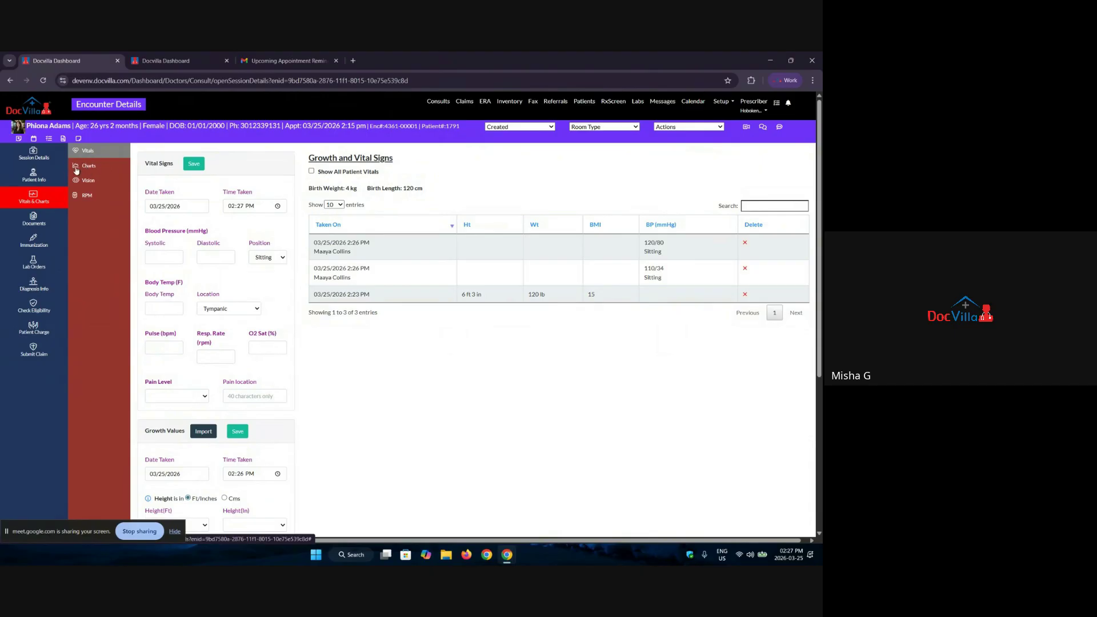
Step: Scroll through the vital-sign trend charts, then show the Consult Documents page
left_click(95, 170)
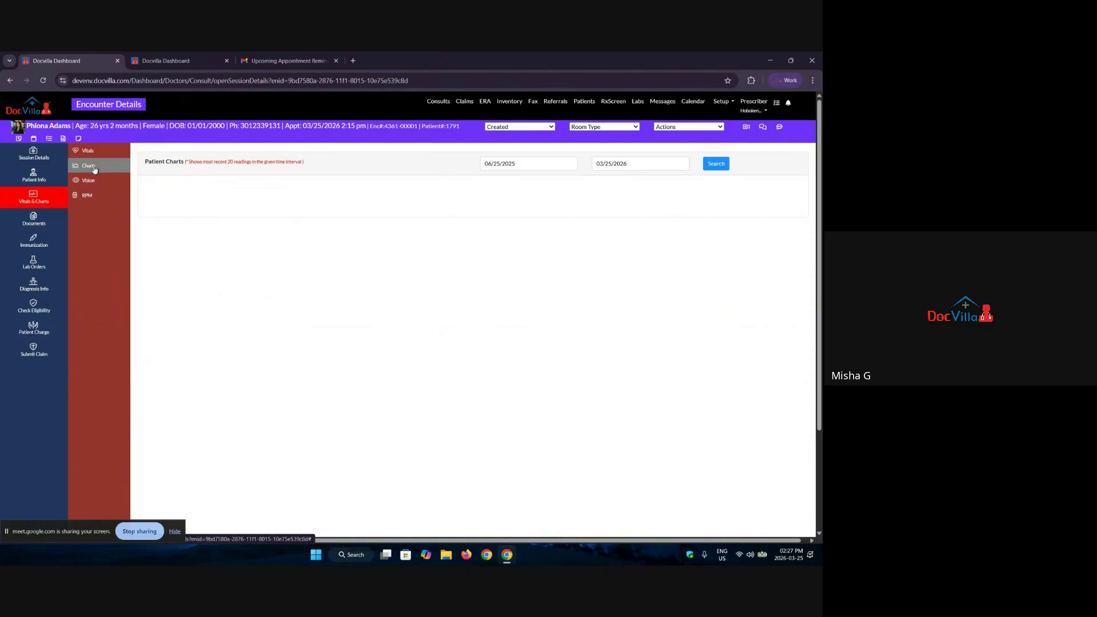
scroll(522, 356, "down", 7)
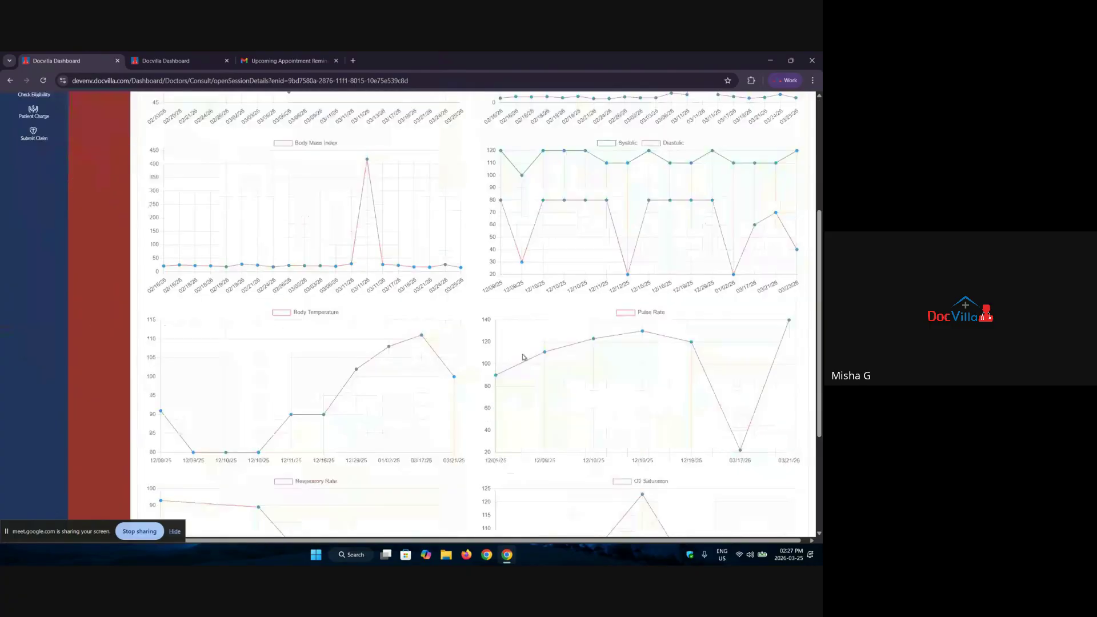
scroll(523, 358, "up", 5)
scroll(522, 357, "up", 3)
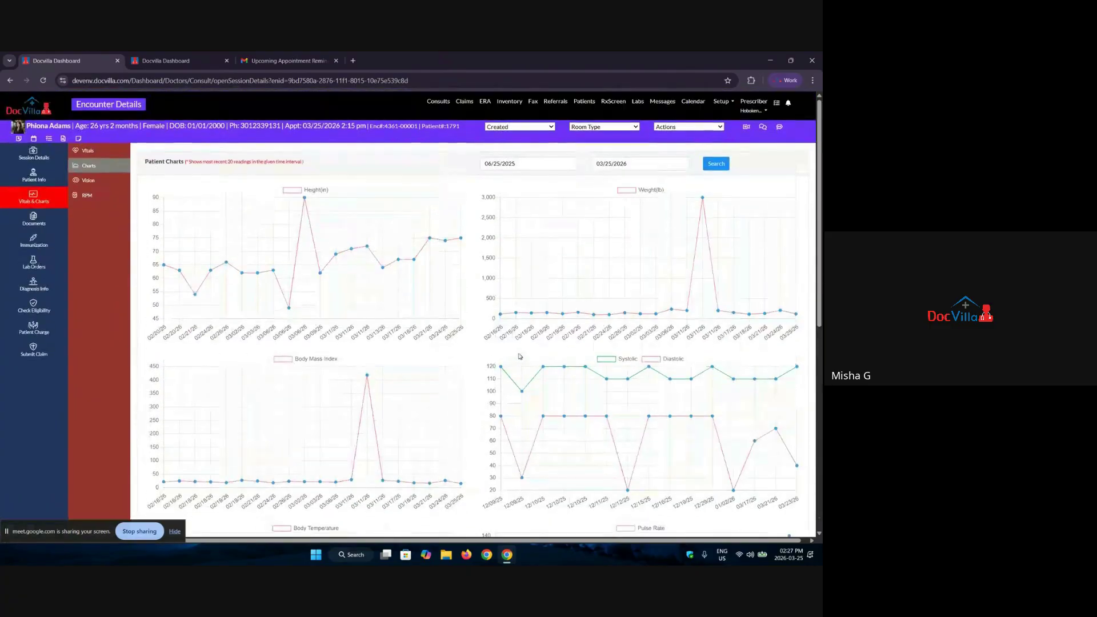
left_click(34, 220)
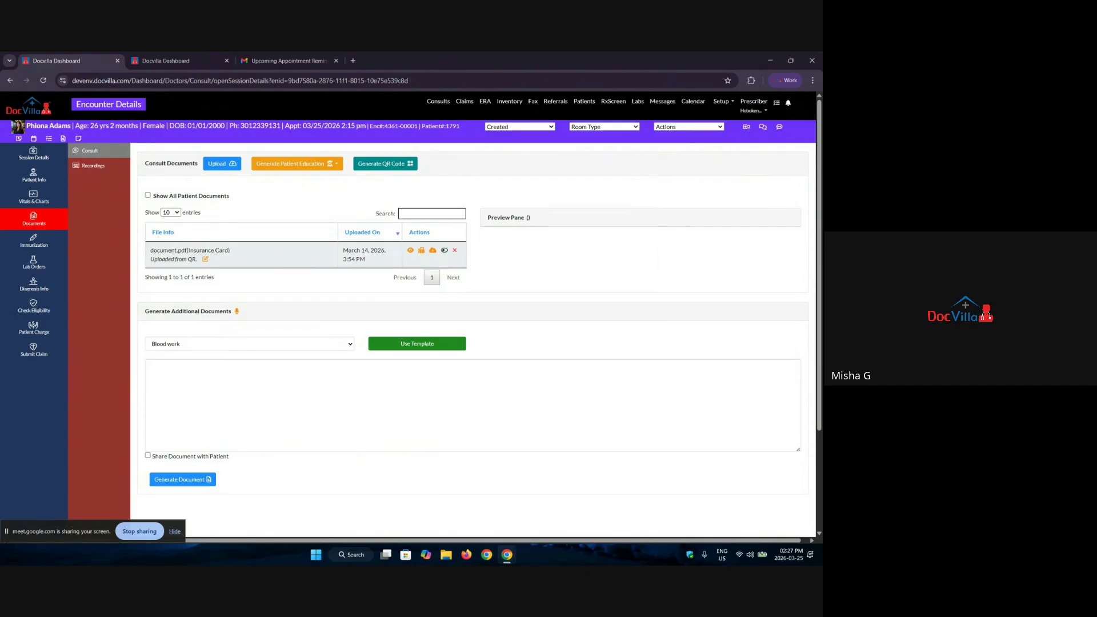
Step: Start a document upload with category Insurance Card and description 'ecwfew'
left_click(223, 166)
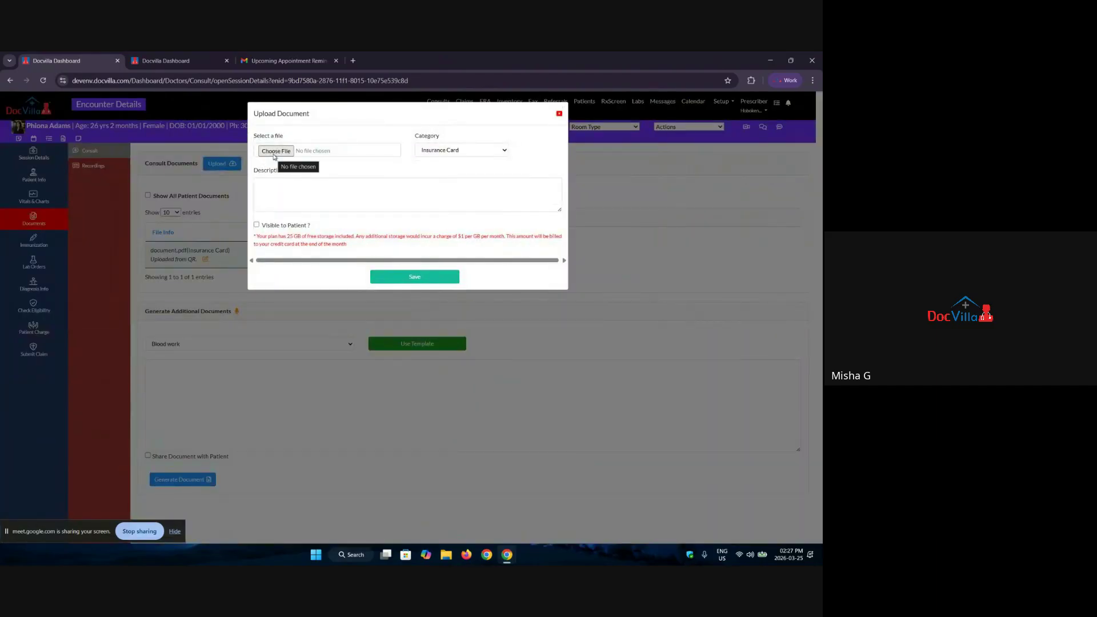
left_click(444, 151)
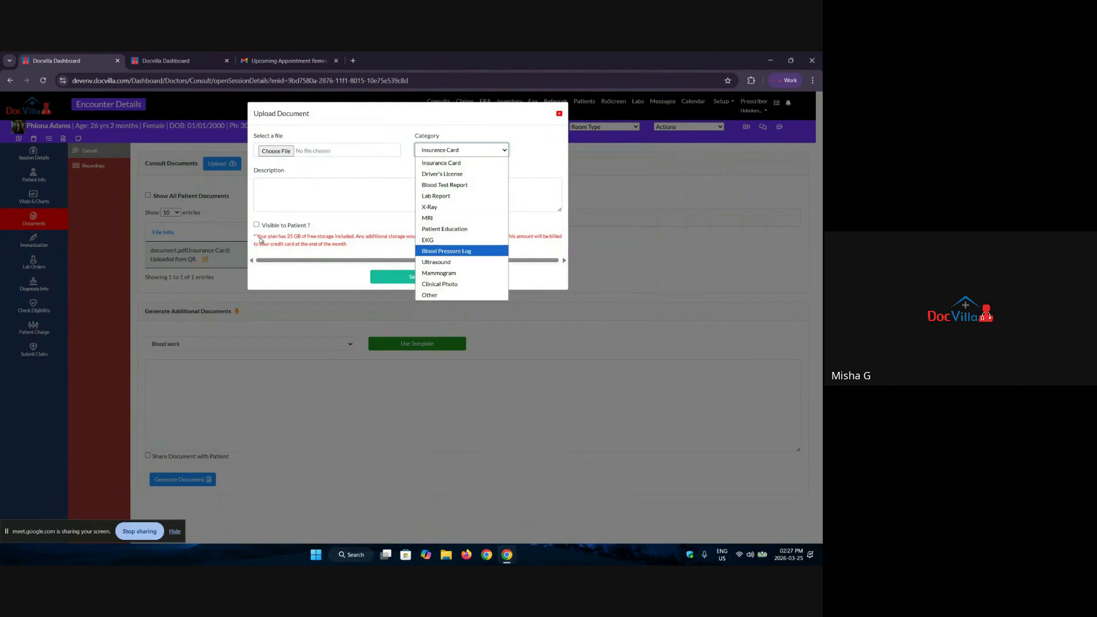
left_click(279, 194)
left_click(279, 194)
type("ec")
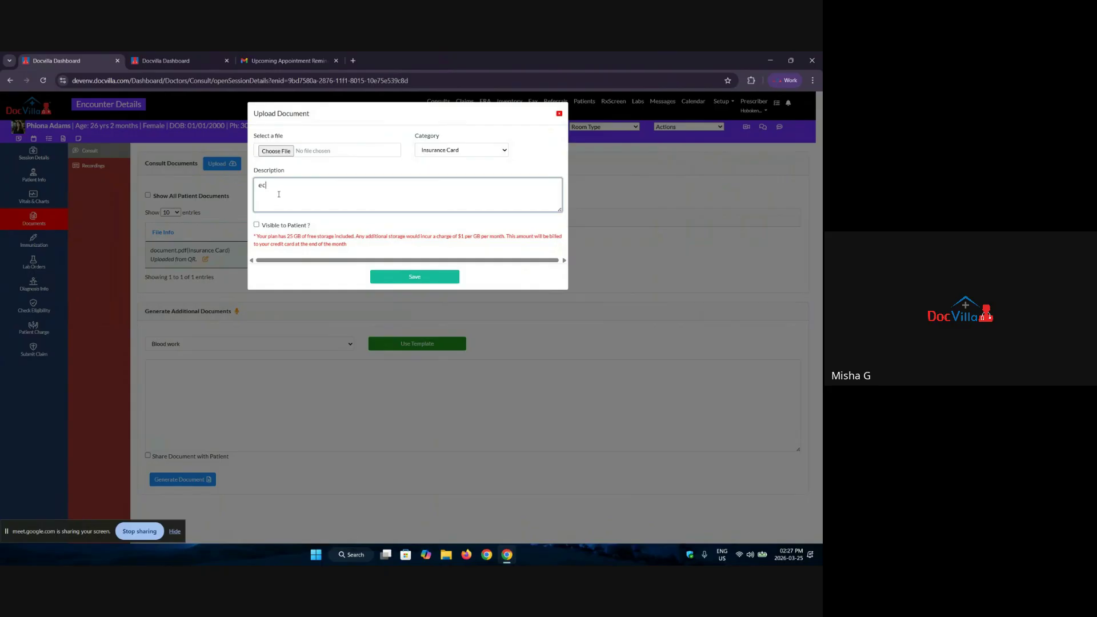
type("wfew")
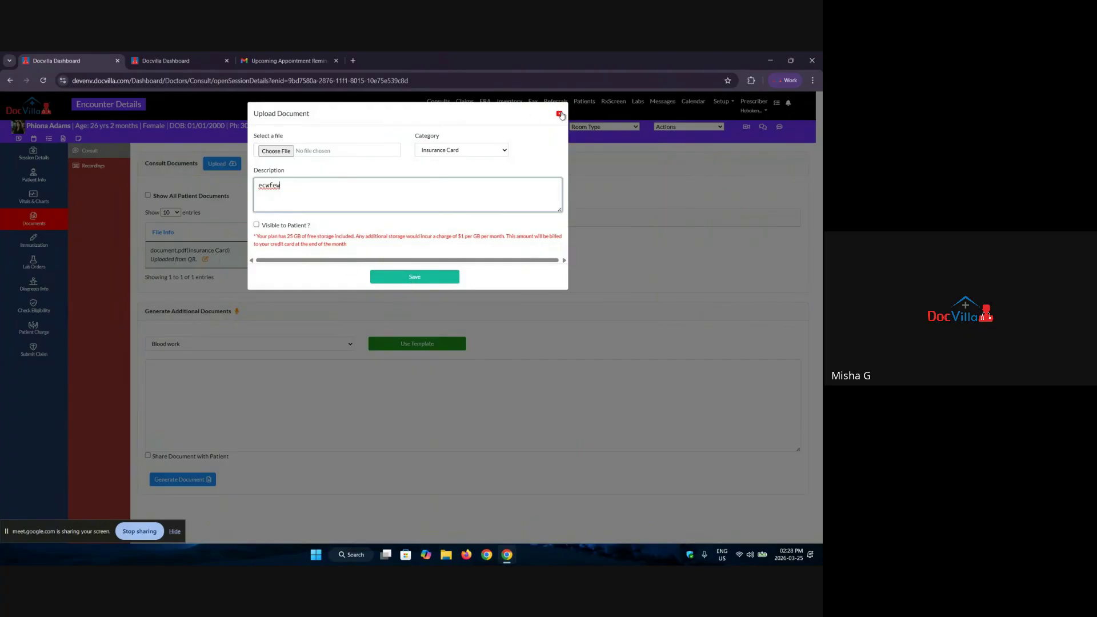
Step: Close the Upload Document dialog unsaved, back to the consult documents list
left_click(559, 113)
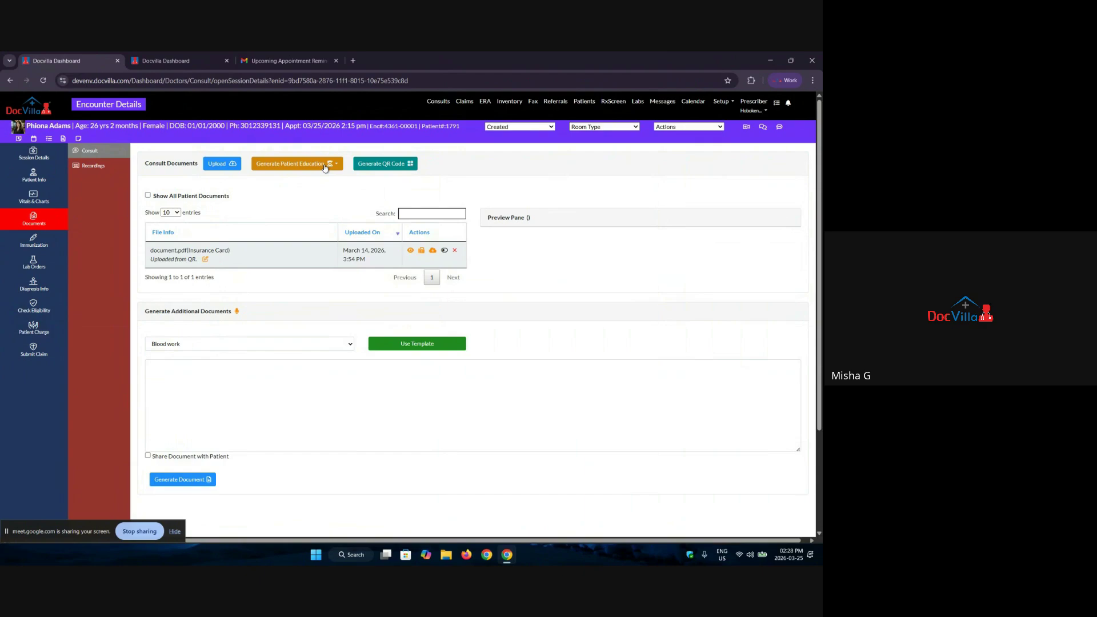
Step: View the phone-upload QR code, then preview the insurance card document.pdf
left_click(395, 164)
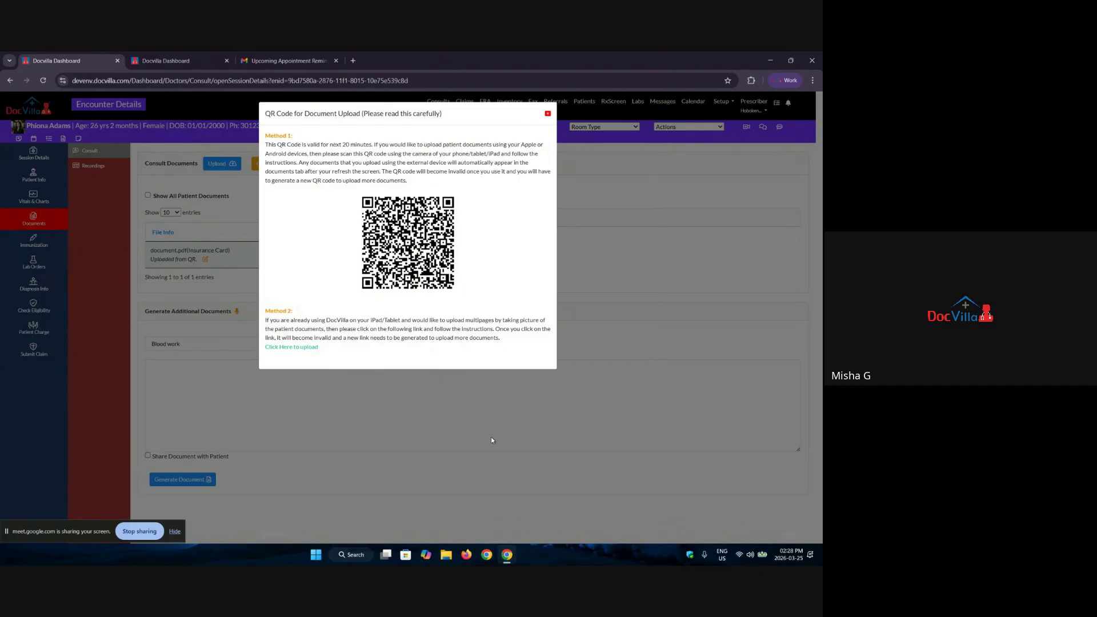
left_click(548, 114)
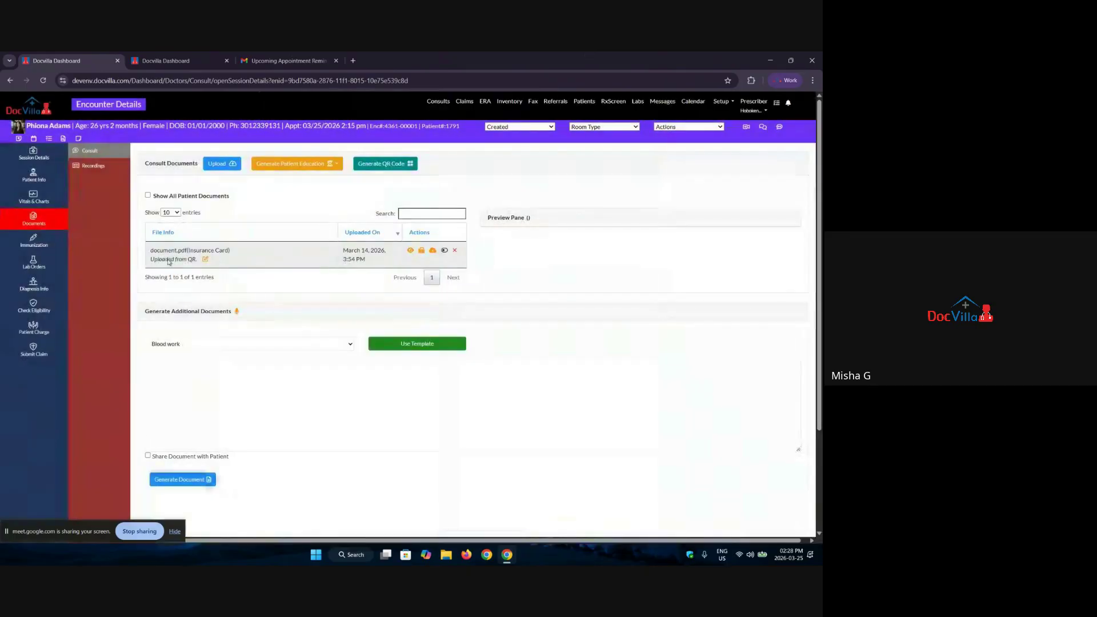
left_click(411, 252)
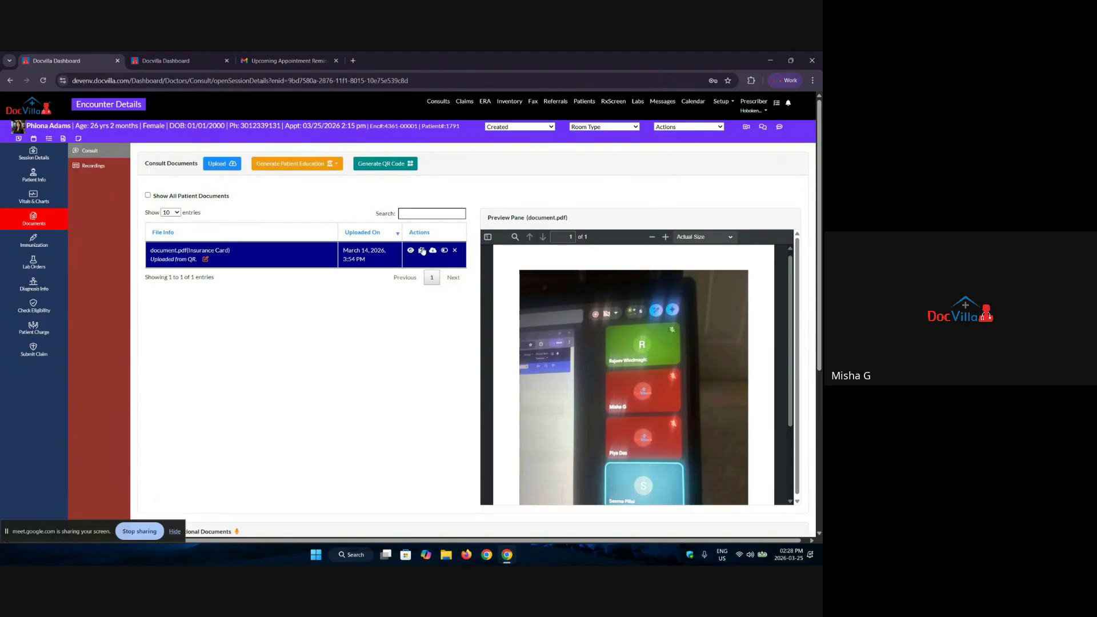
Step: Cancel faxing the insurance card, check its other action, then go to Lab Orders
left_click(422, 251)
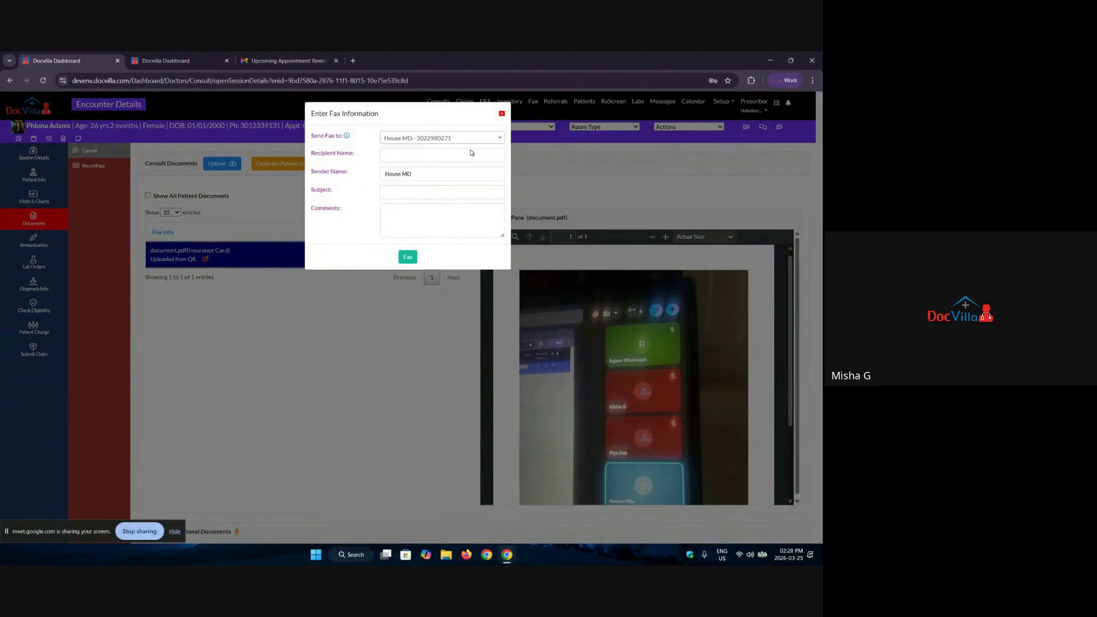
left_click(501, 113)
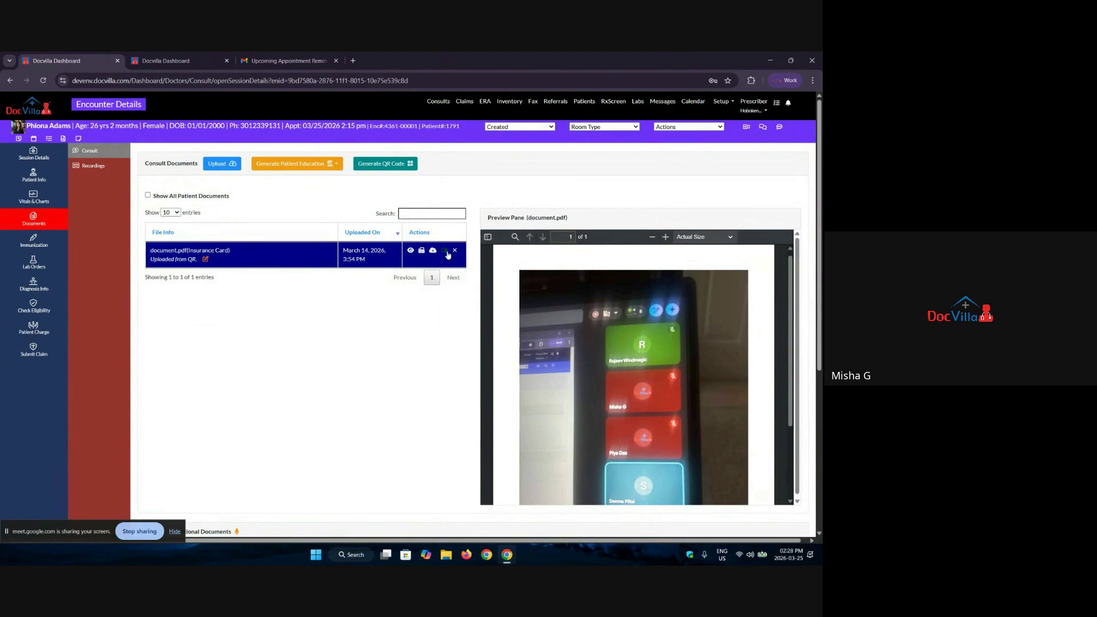
left_click(446, 251)
scroll(220, 328, "down", 5)
scroll(220, 328, "up", 5)
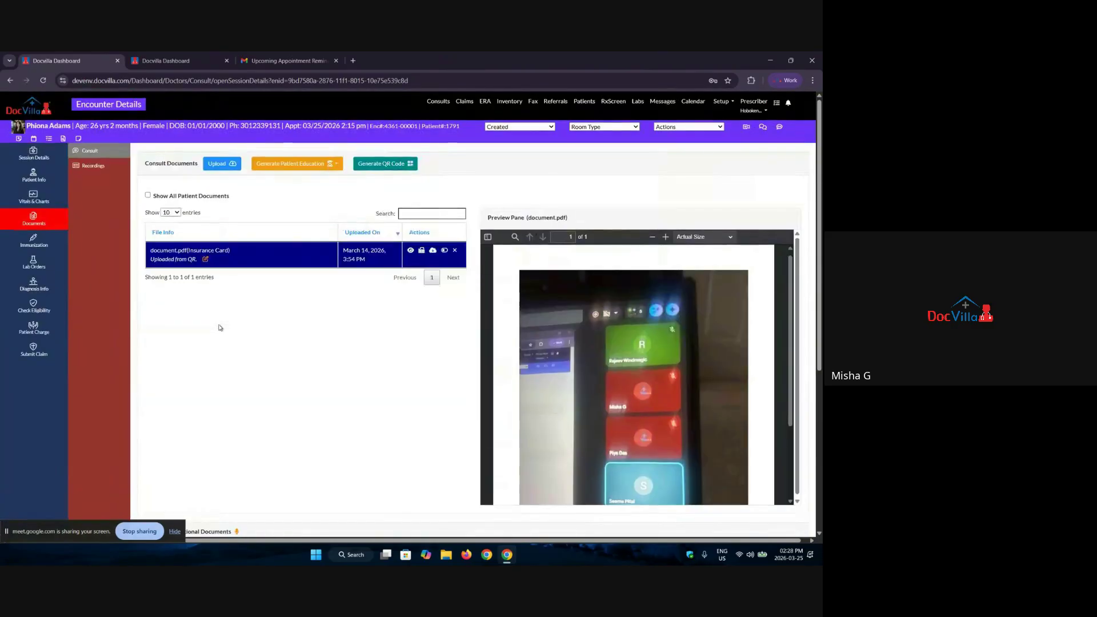
left_click(41, 261)
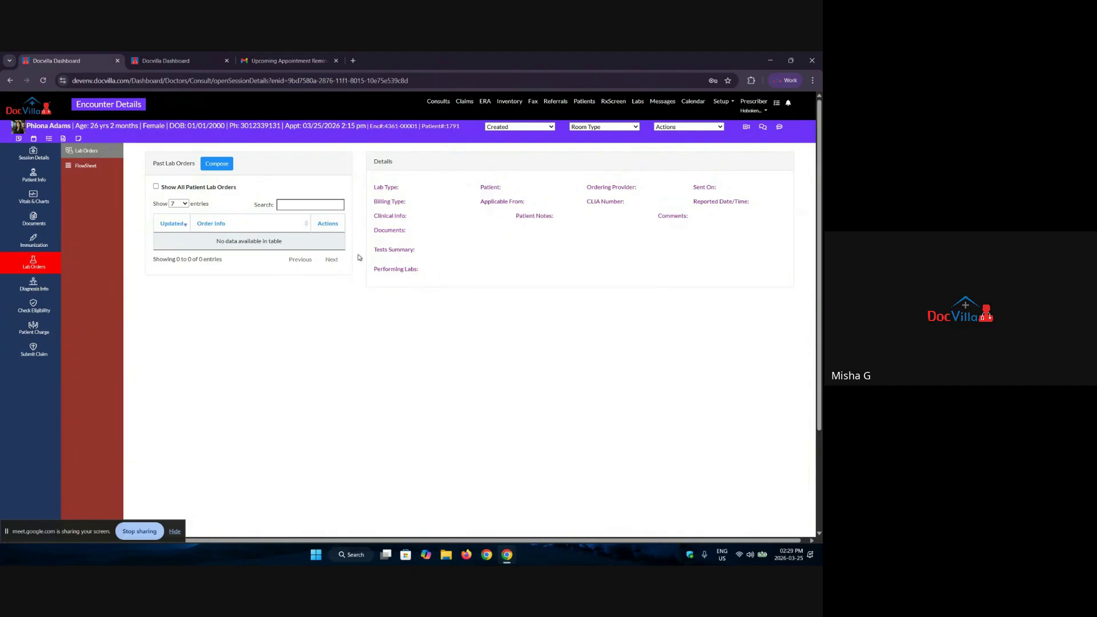
Step: Compose a Labcorp request and add Iron Def Anemia Cas.+CBC/D/Plt found by searching 'cbc'
left_click(218, 165)
left_click(386, 117)
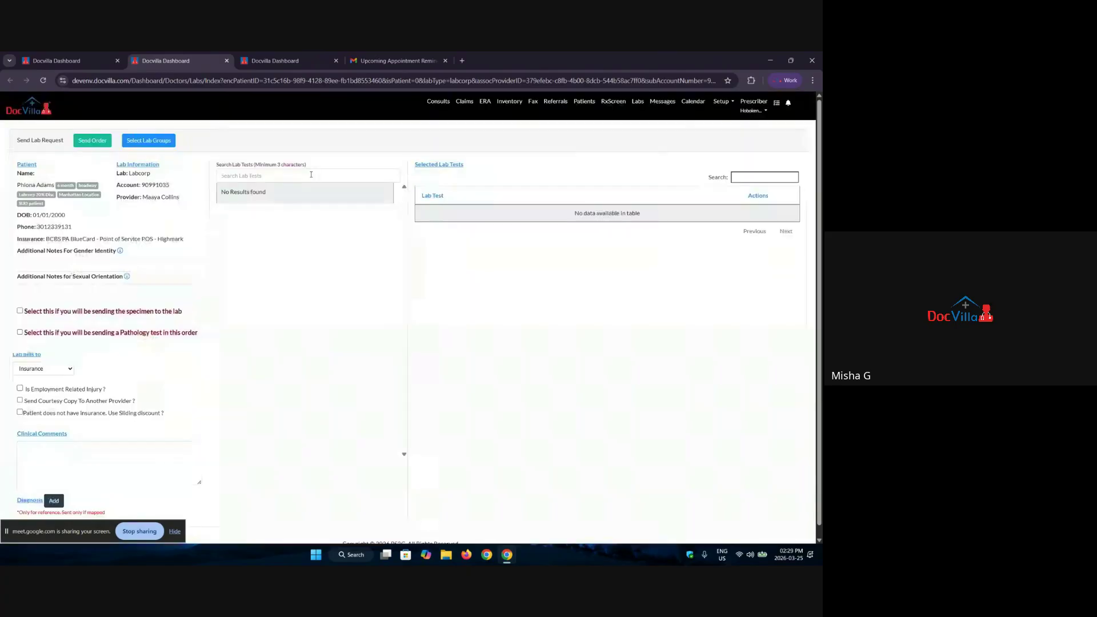
left_click(311, 175)
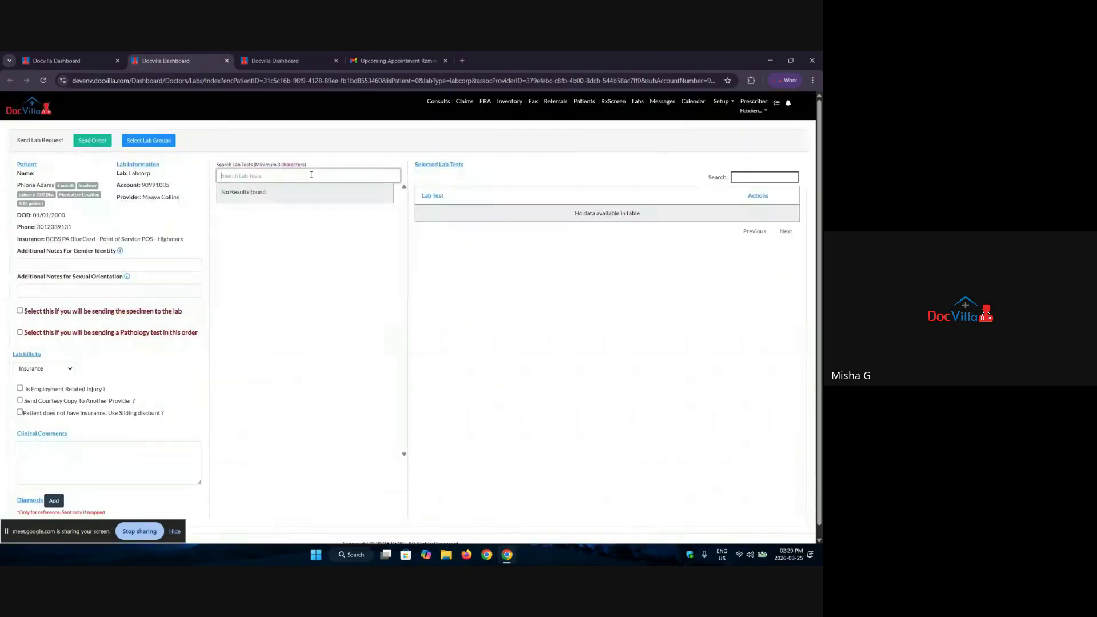
type("cbc")
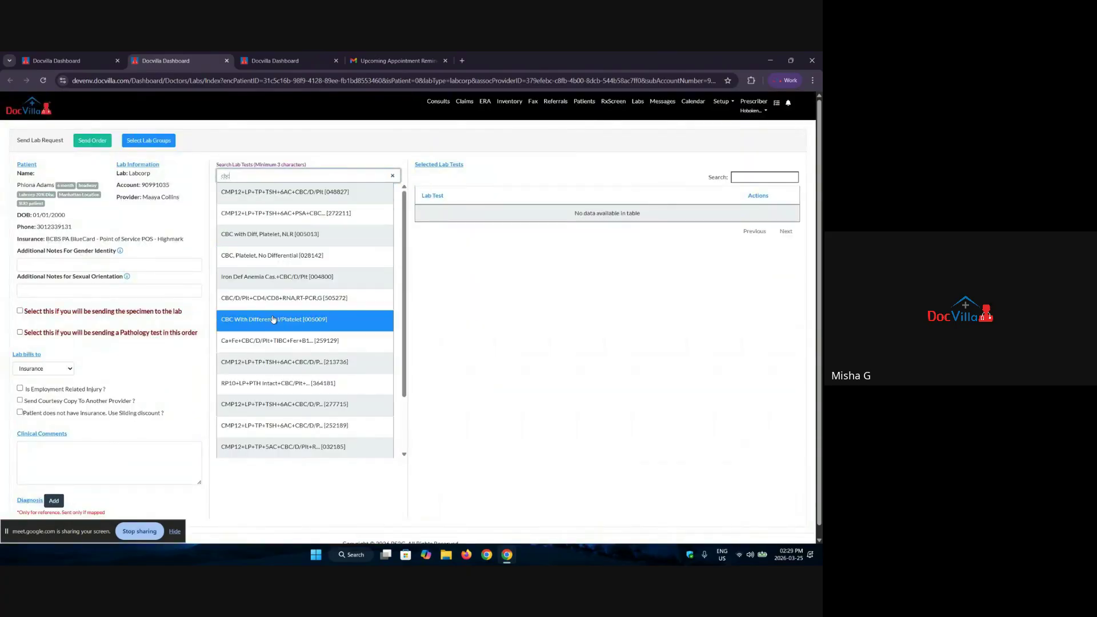
left_click(304, 290)
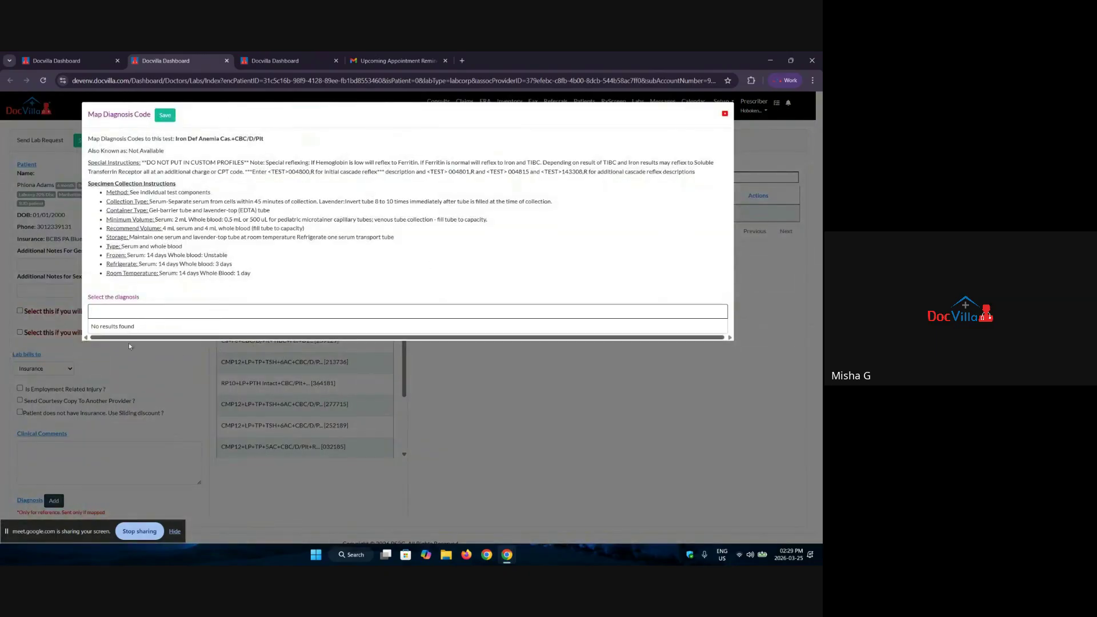
left_click(165, 116)
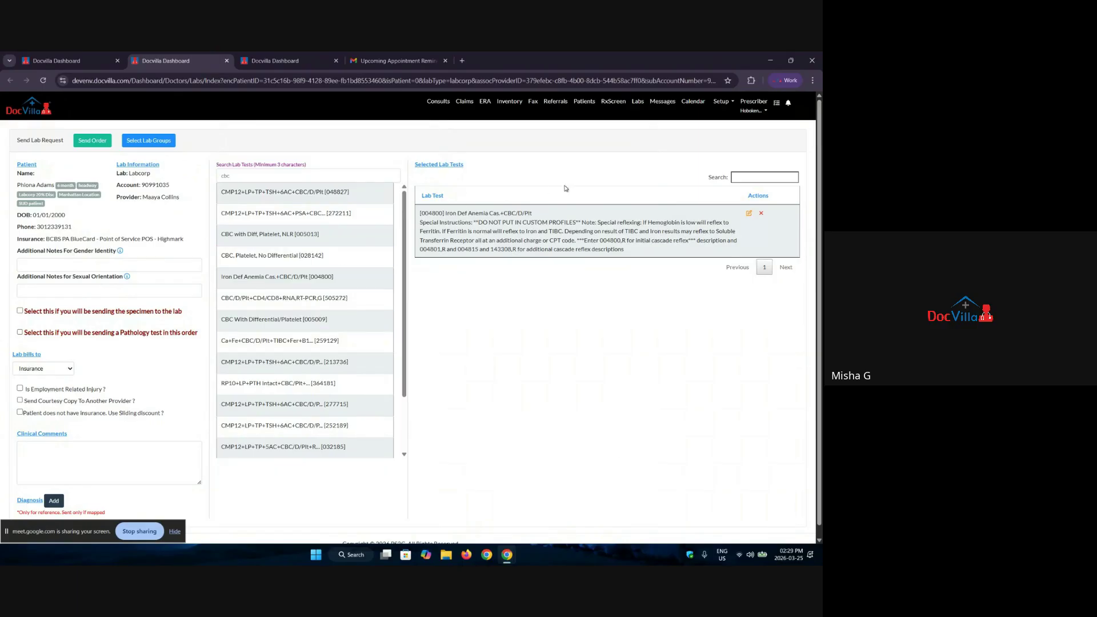
left_click(722, 101)
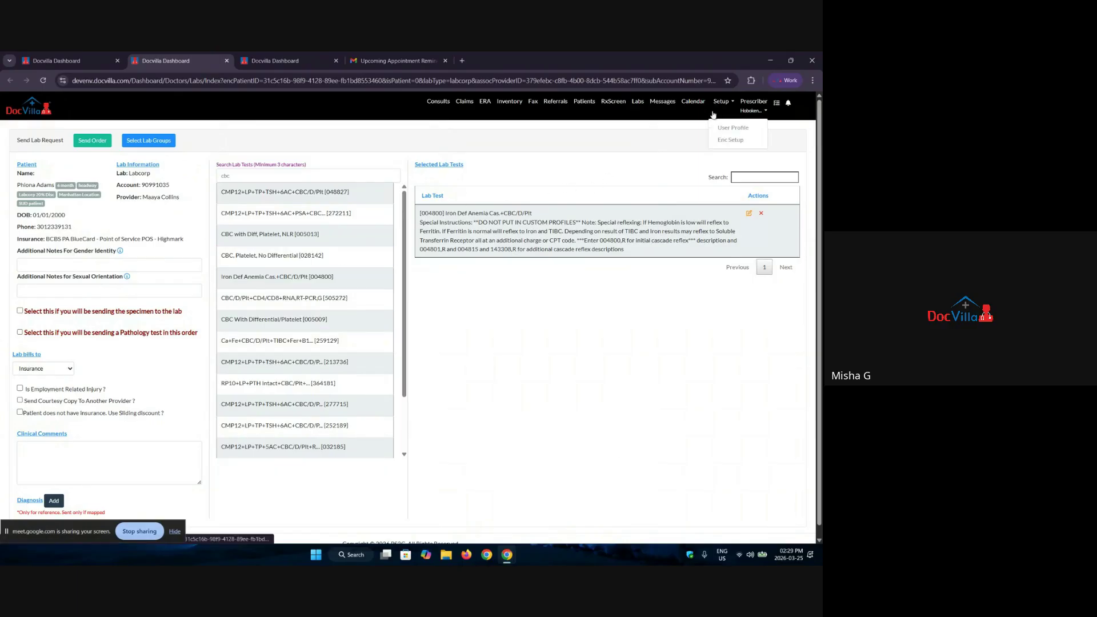
Step: In a new encounter-setup tab, add the Labcorp lab group 'Urgent Care' under Labs
right_click(735, 141)
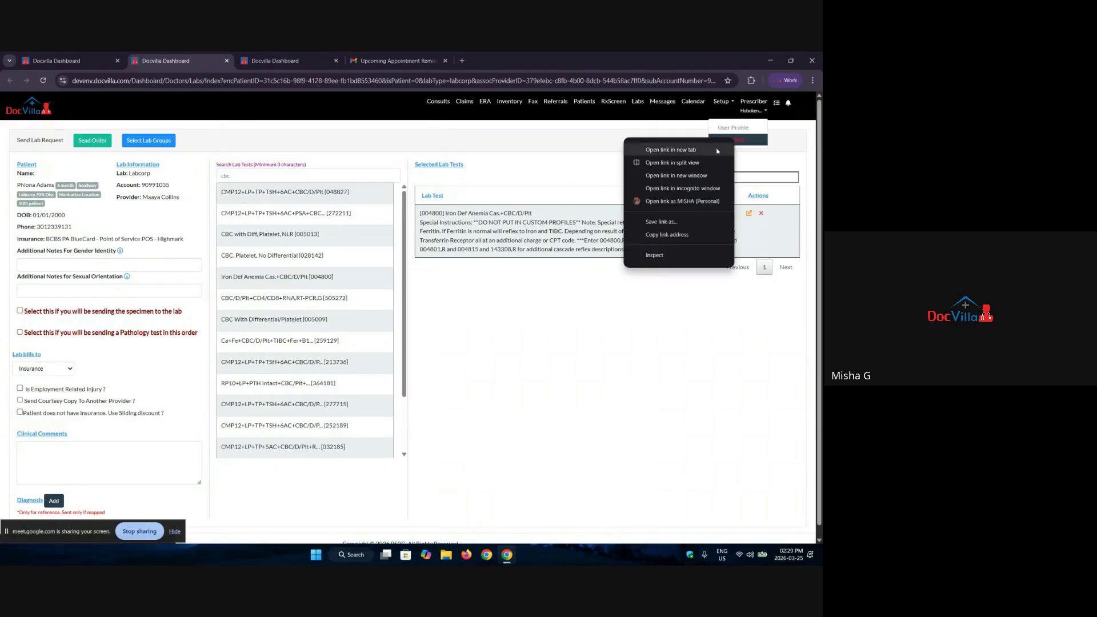
left_click(726, 149)
left_click(275, 61)
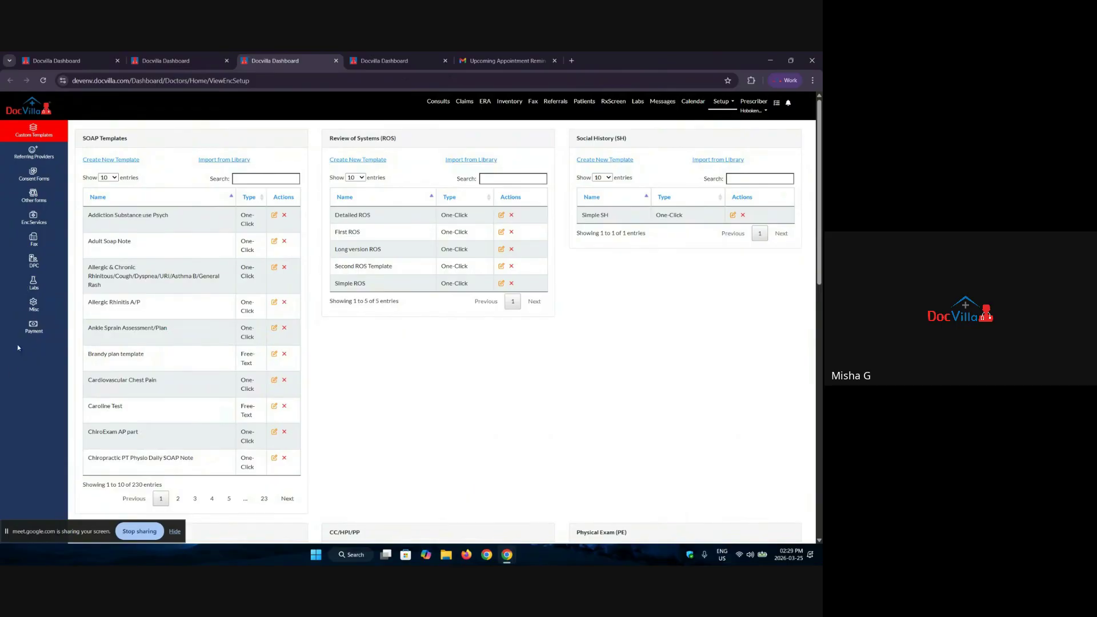
left_click(39, 289)
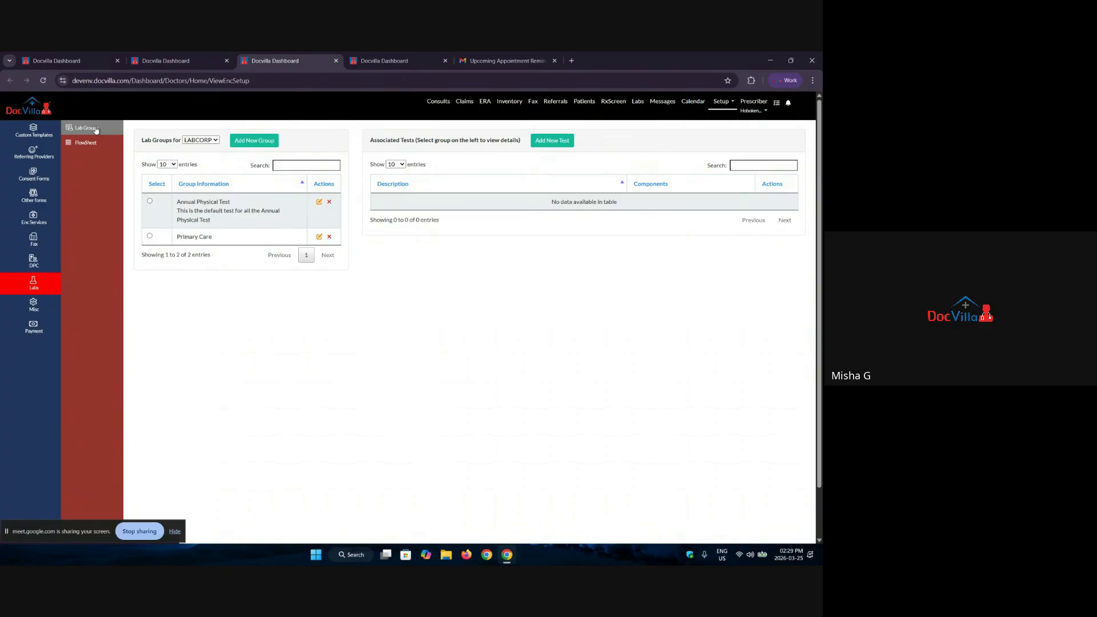
left_click(268, 142)
left_click(333, 154)
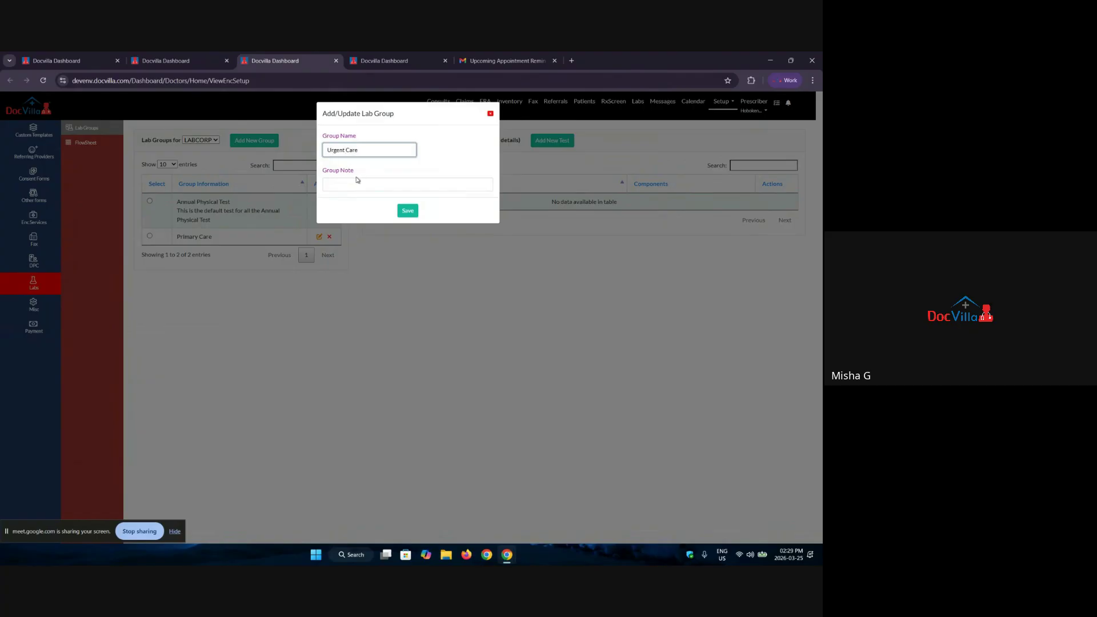
left_click(406, 212)
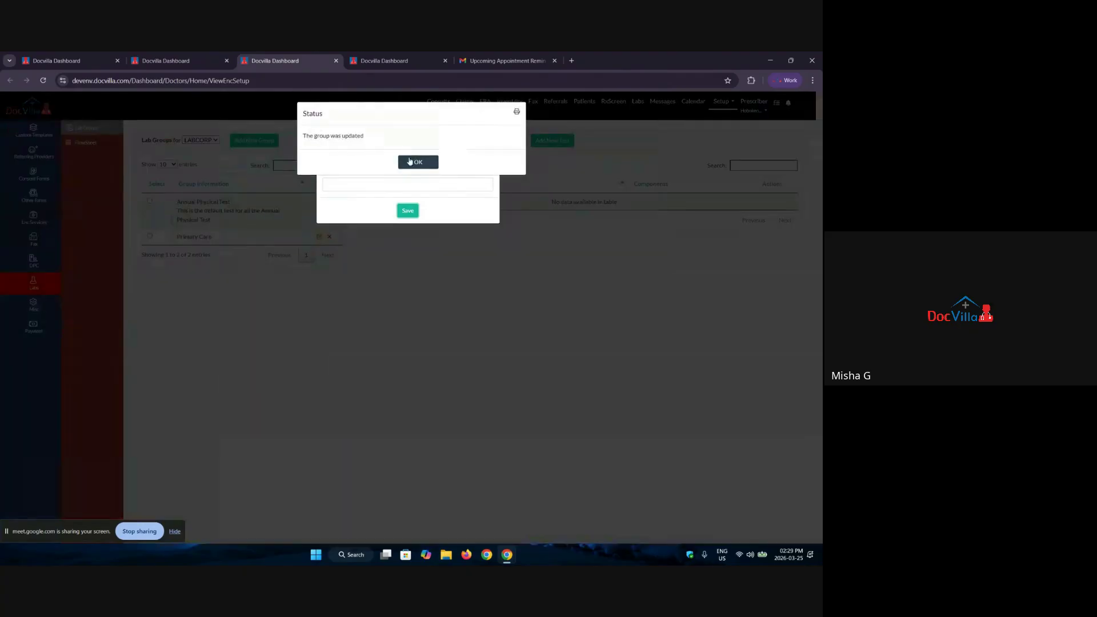
left_click(409, 161)
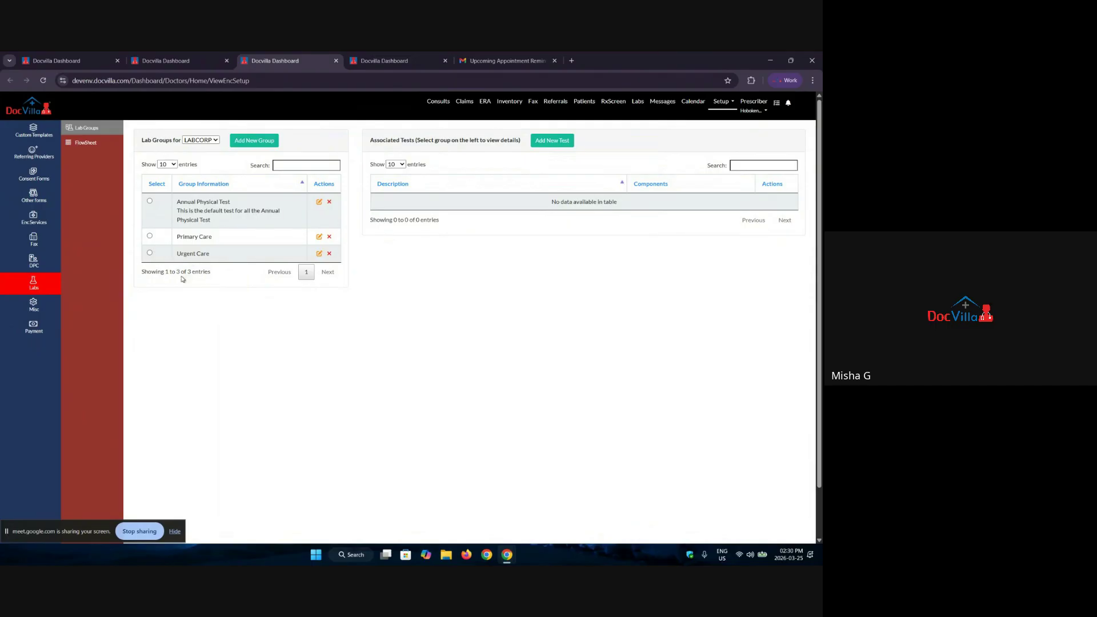
Step: Add TSH+Free T4 and Diabetes Risk Index (DRI) to the Urgent Care group
left_click(151, 253)
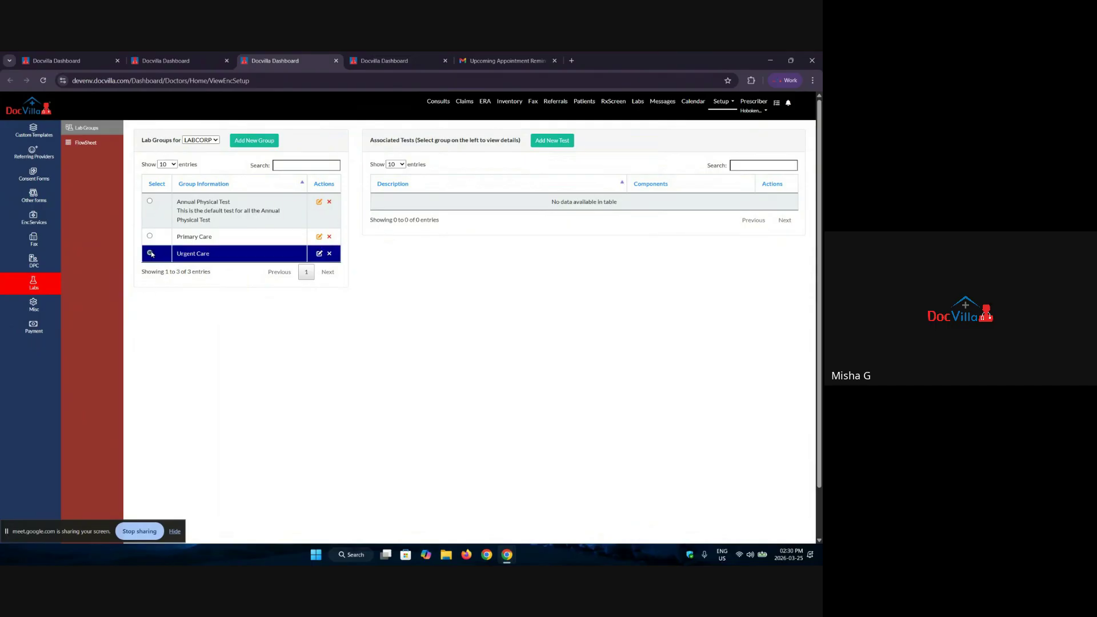
left_click(551, 140)
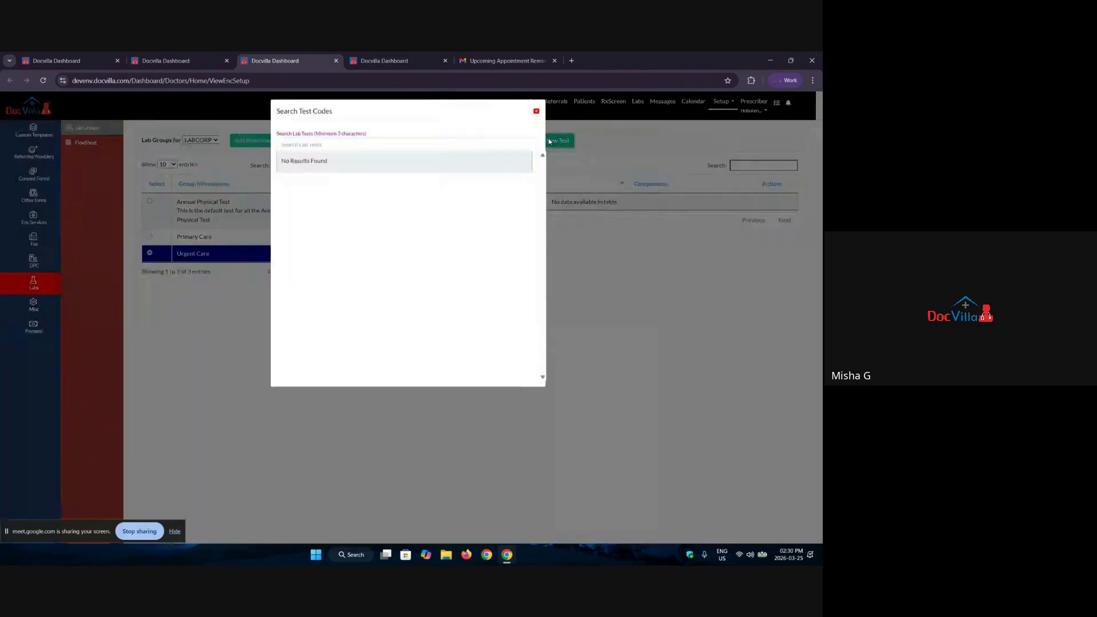
left_click(359, 144)
type("tsh")
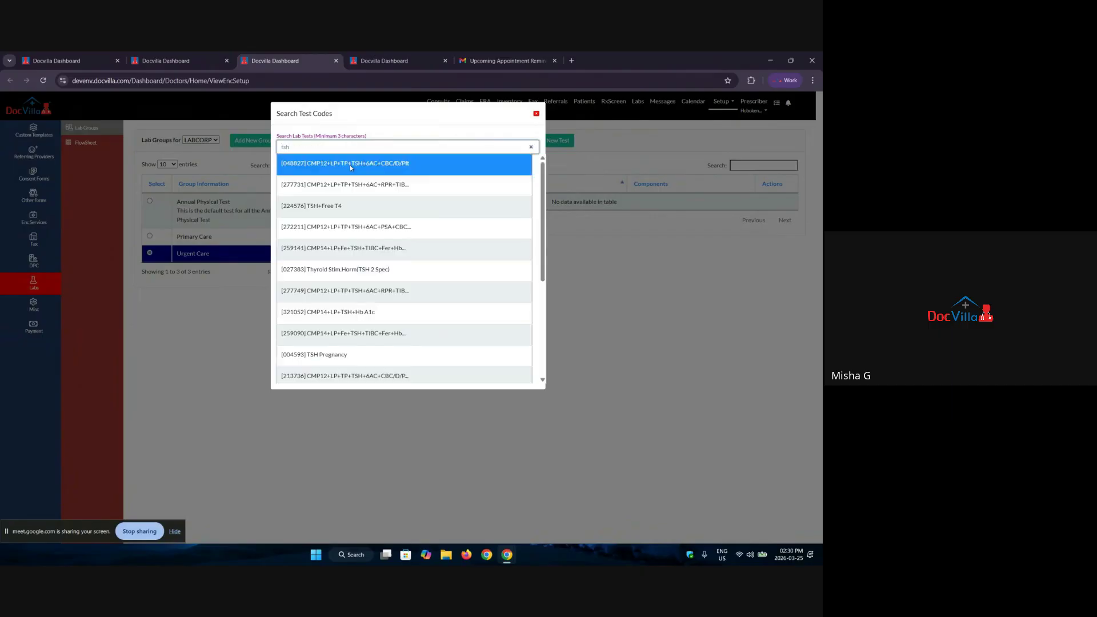
left_click(350, 208)
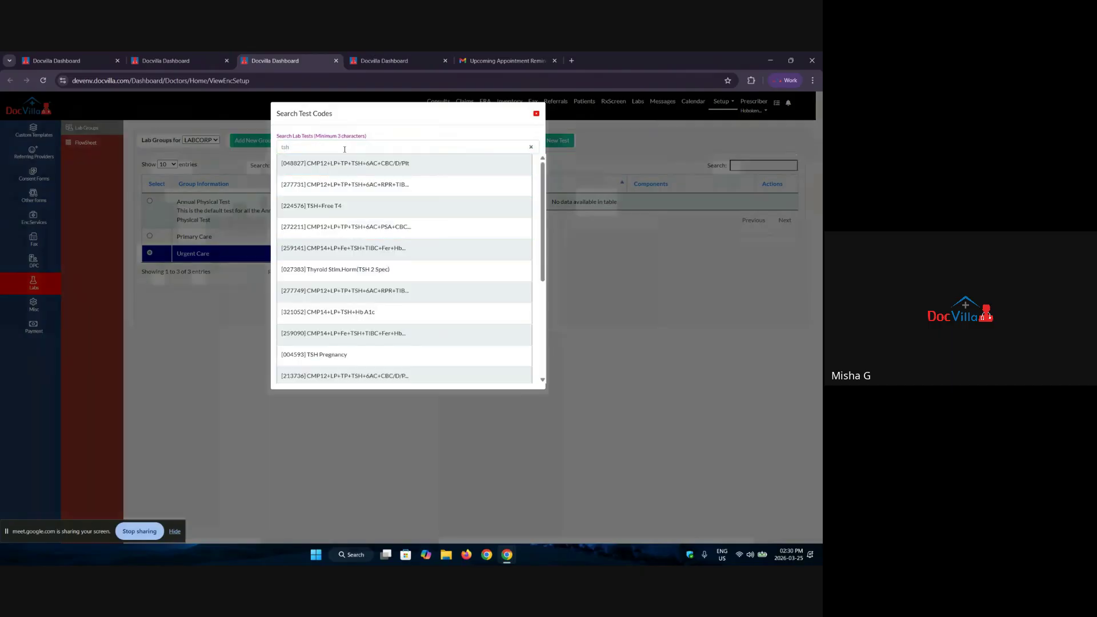
left_click(419, 163)
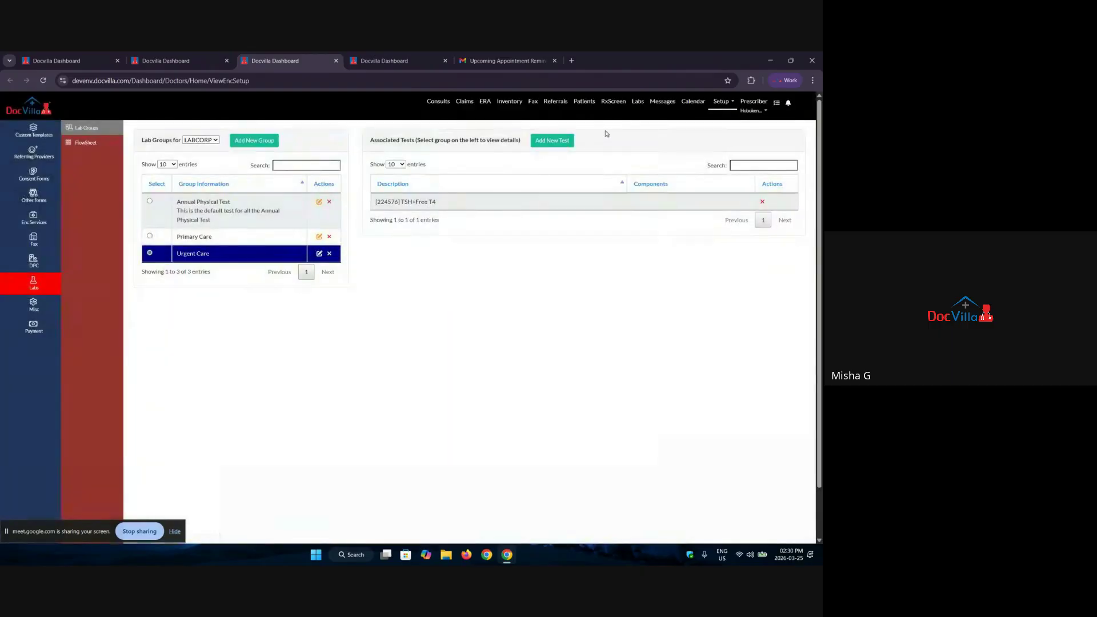
left_click(552, 140)
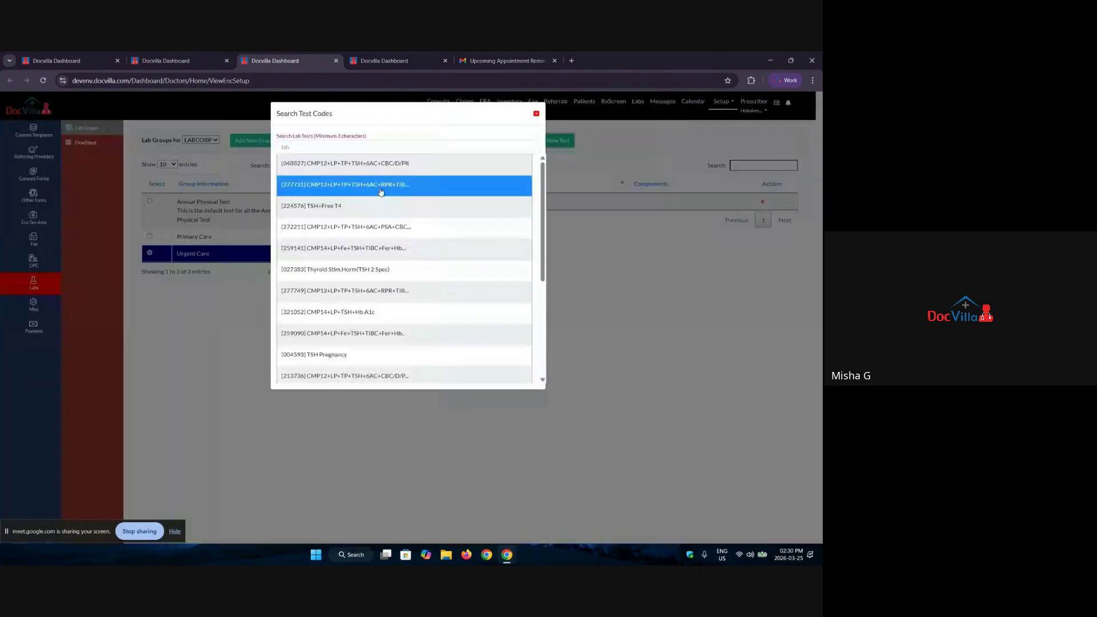
left_click(377, 147)
key("BackSpace")
key("BackSpace")
key("BackSpace")
type("di")
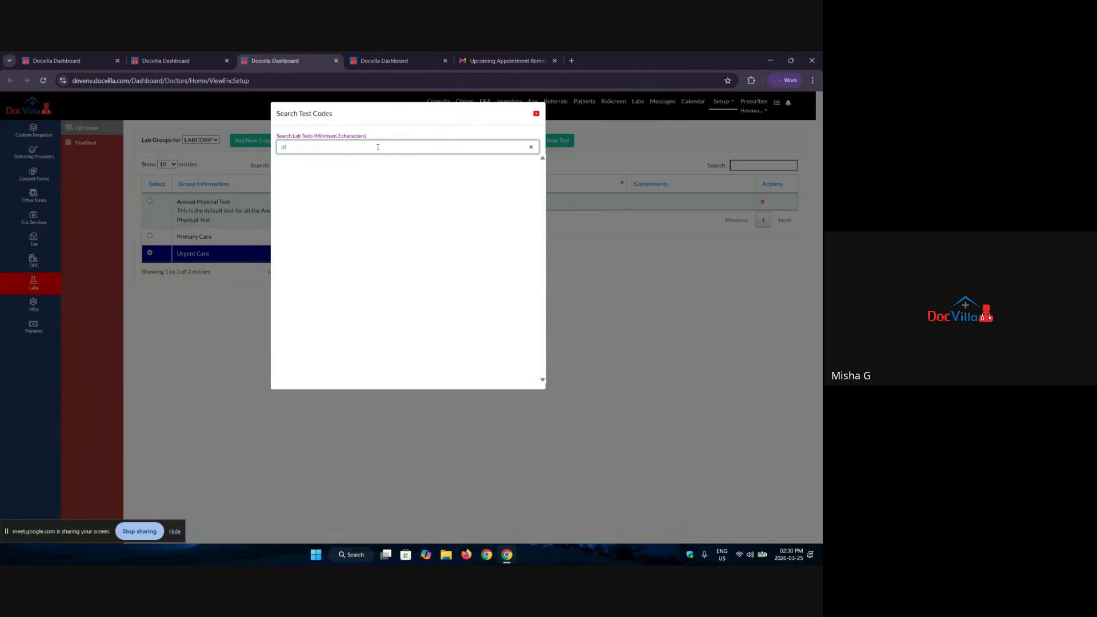
type("ab")
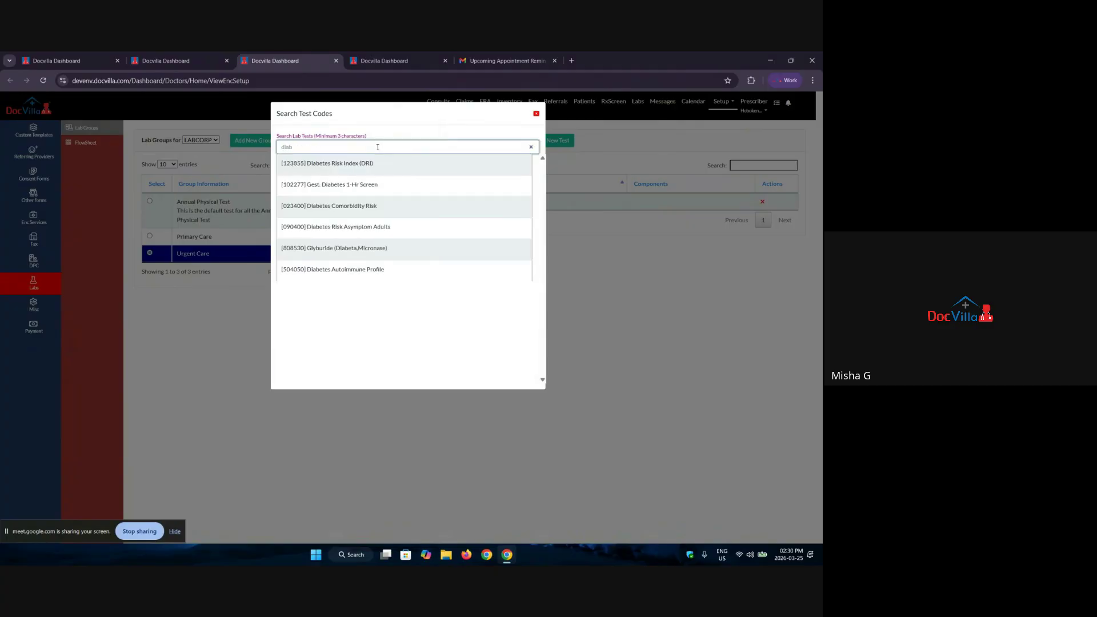
left_click(384, 166)
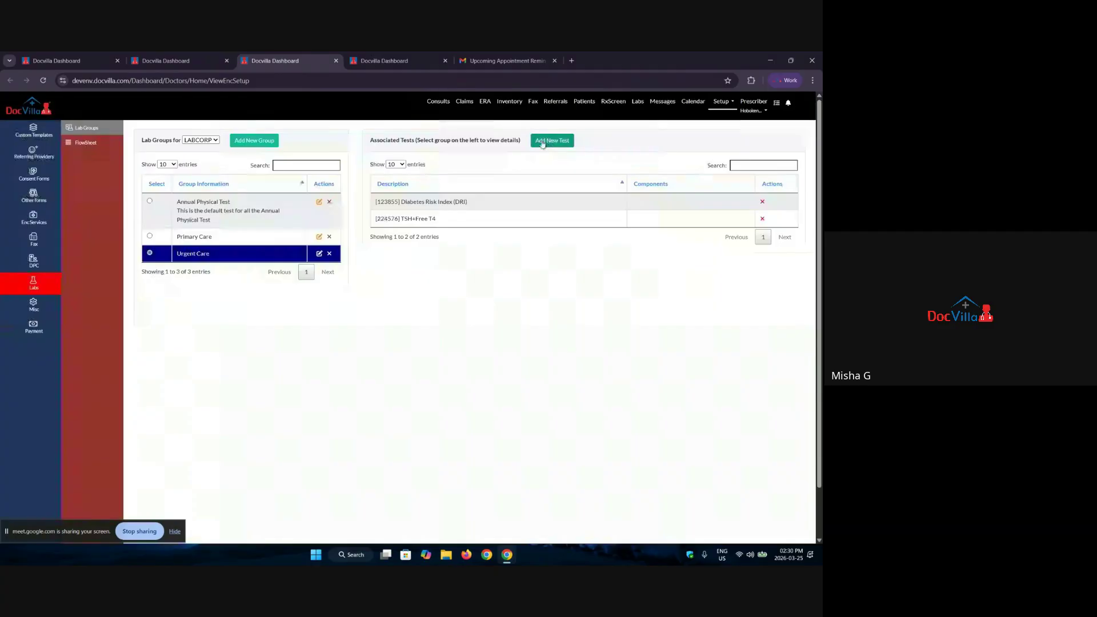
Step: Add Haemophilus influenzae B IgG to the group and return to the lab request tab
left_click(547, 141)
left_click_drag(299, 147, 272, 150)
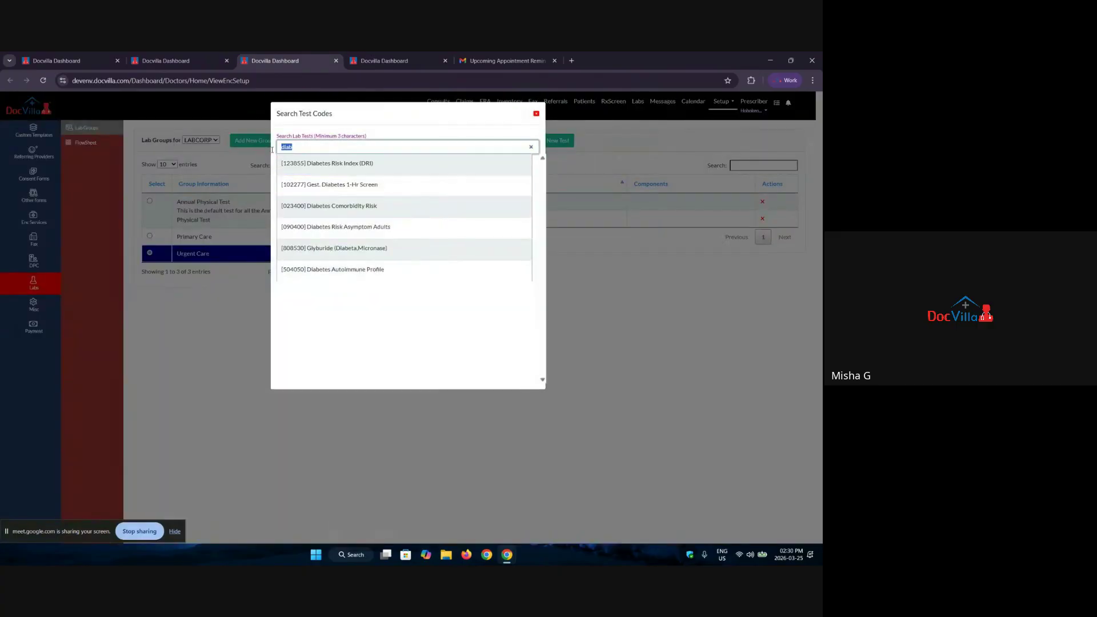
type("h")
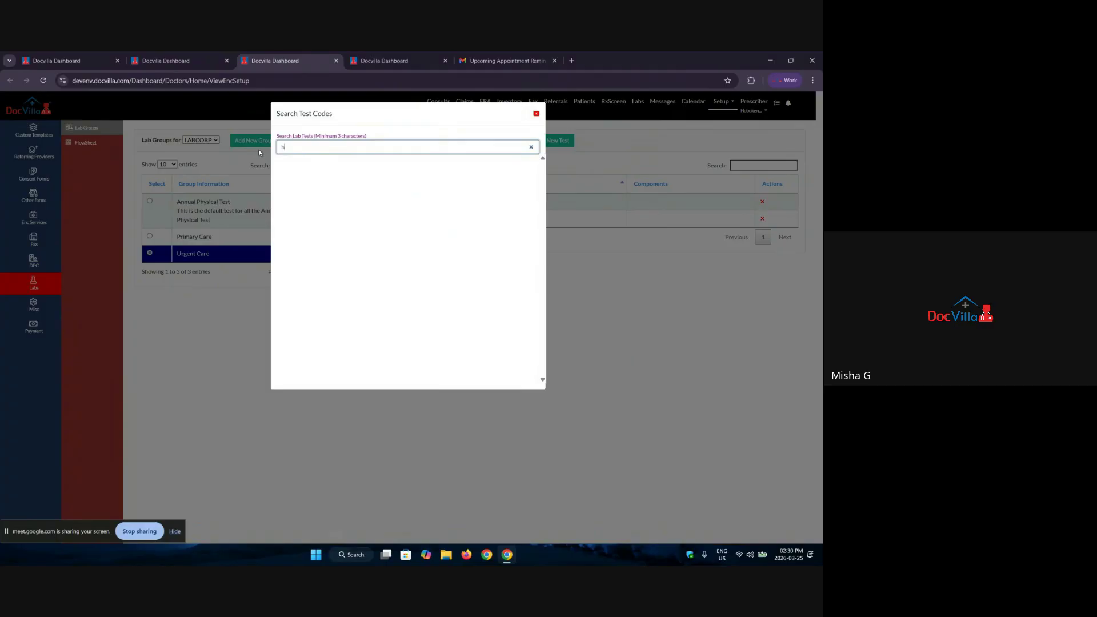
type("aem")
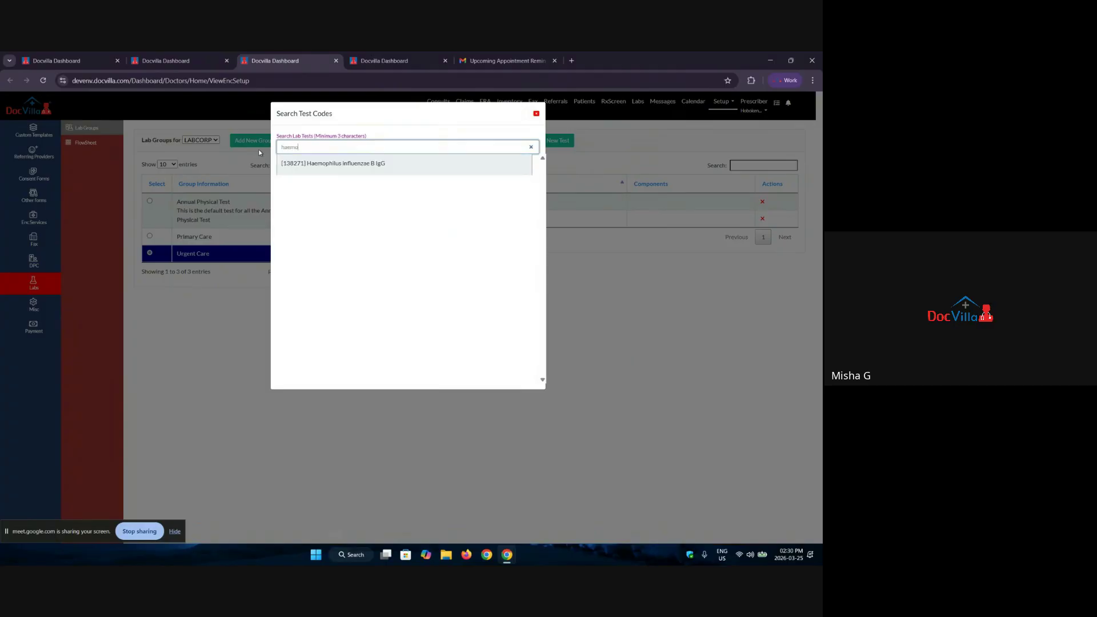
type("o")
left_click(448, 163)
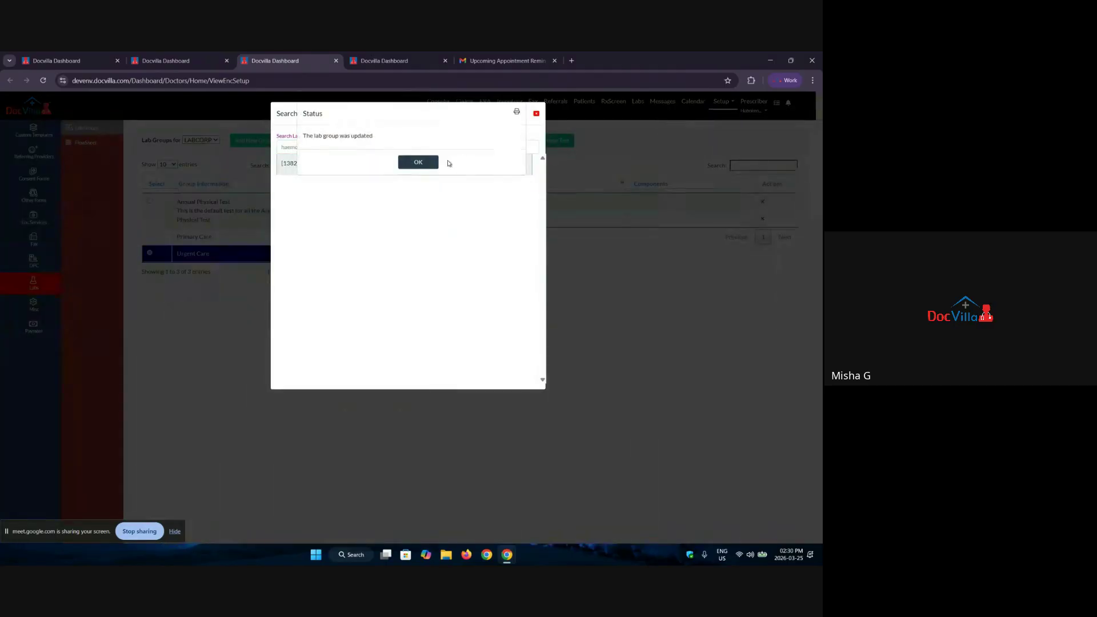
left_click(417, 162)
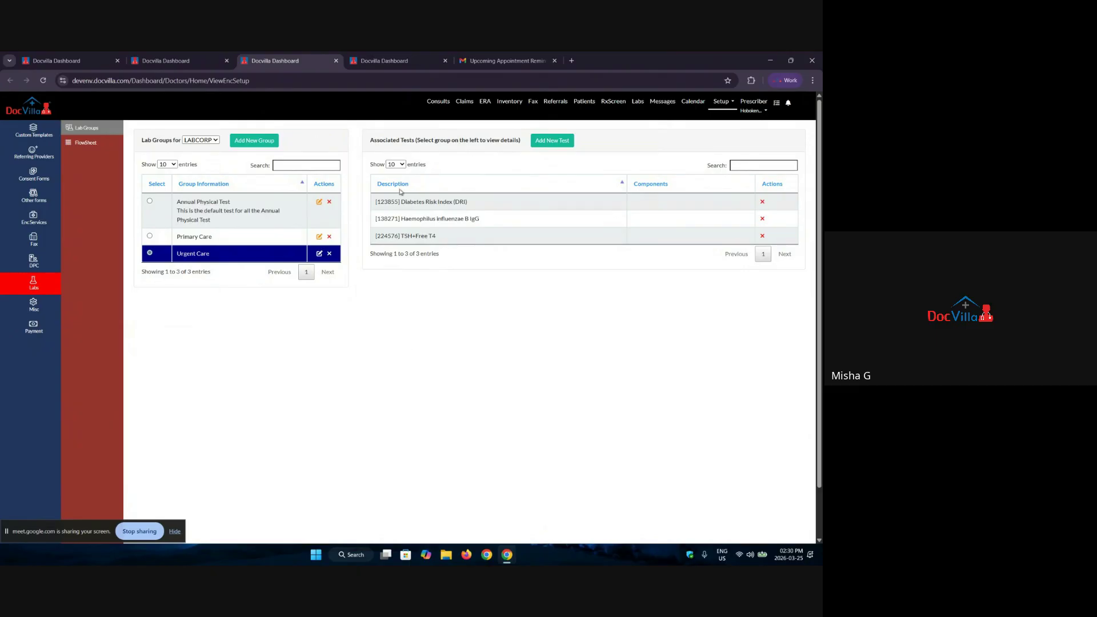
left_click(166, 61)
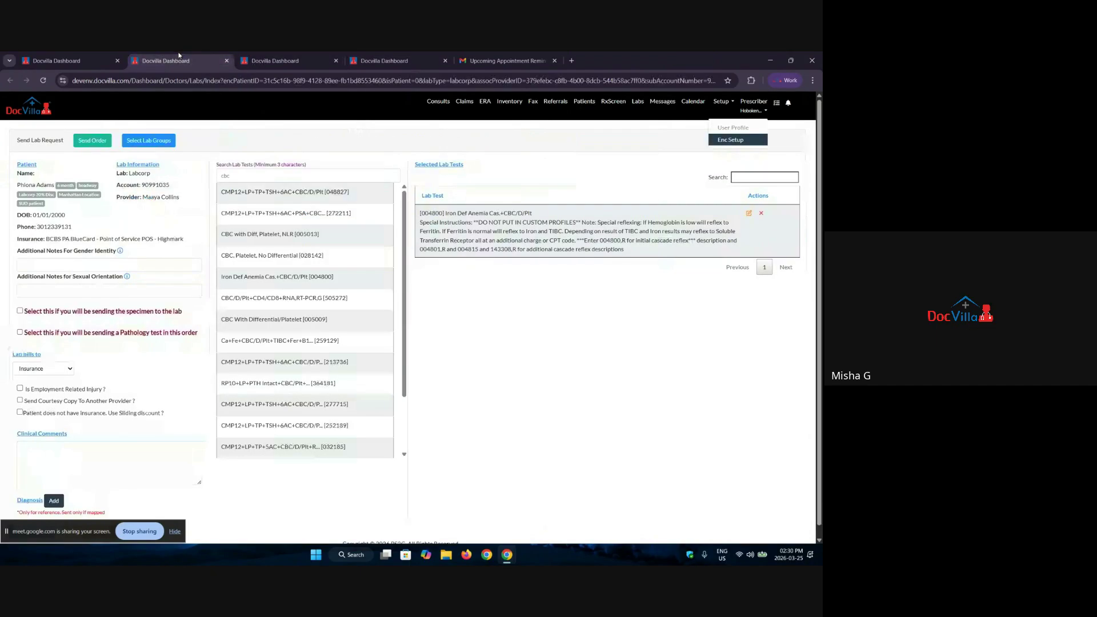
Step: Reload the Send Lab Request page and import the Urgent Care group's tests
left_click(43, 81)
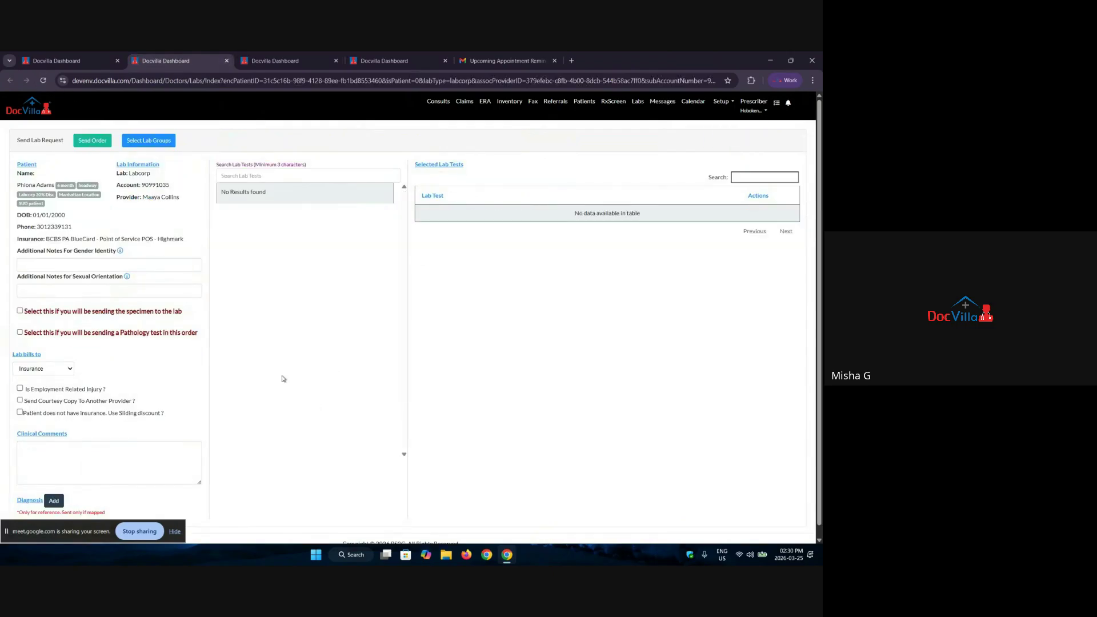
left_click(150, 140)
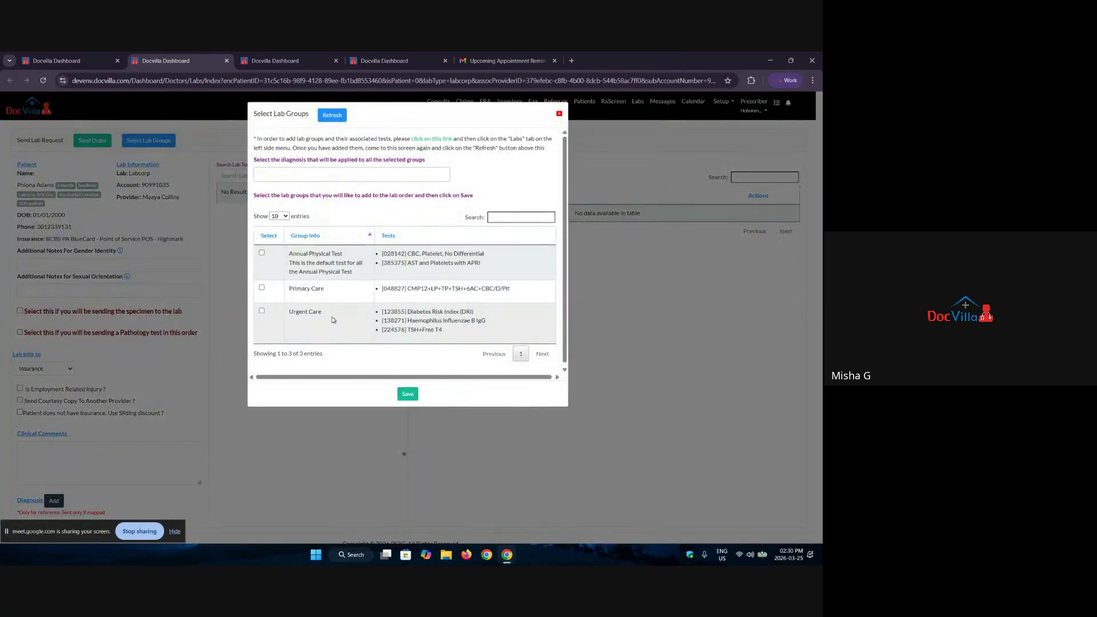
left_click(408, 394)
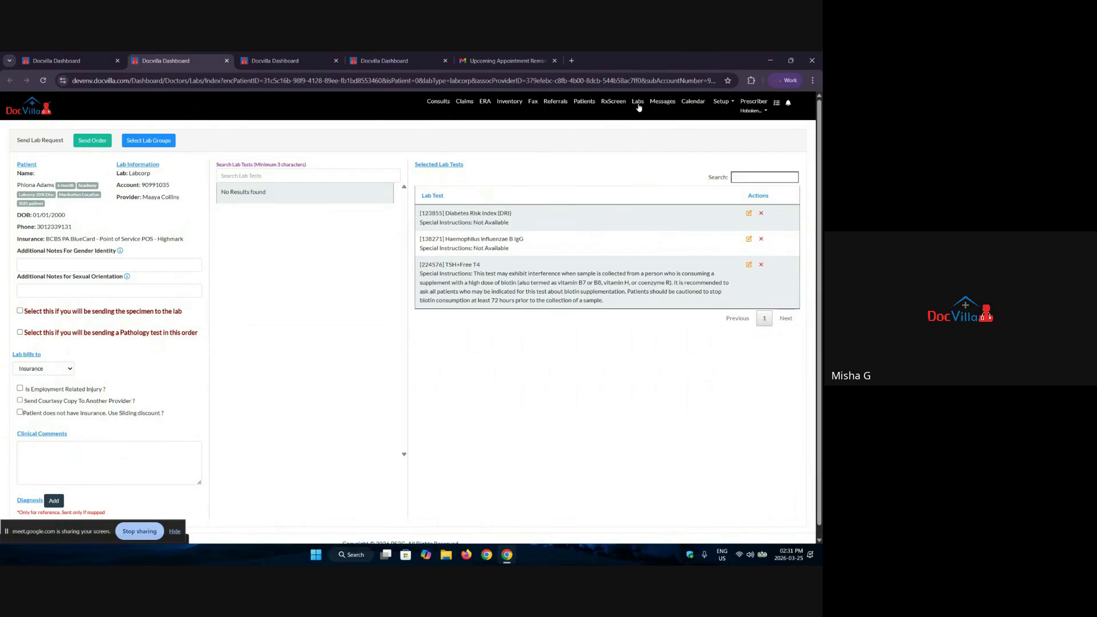
Step: Open Past Lab Orders and review the 02/22/2024 order's details and Sent On date
left_click(638, 106)
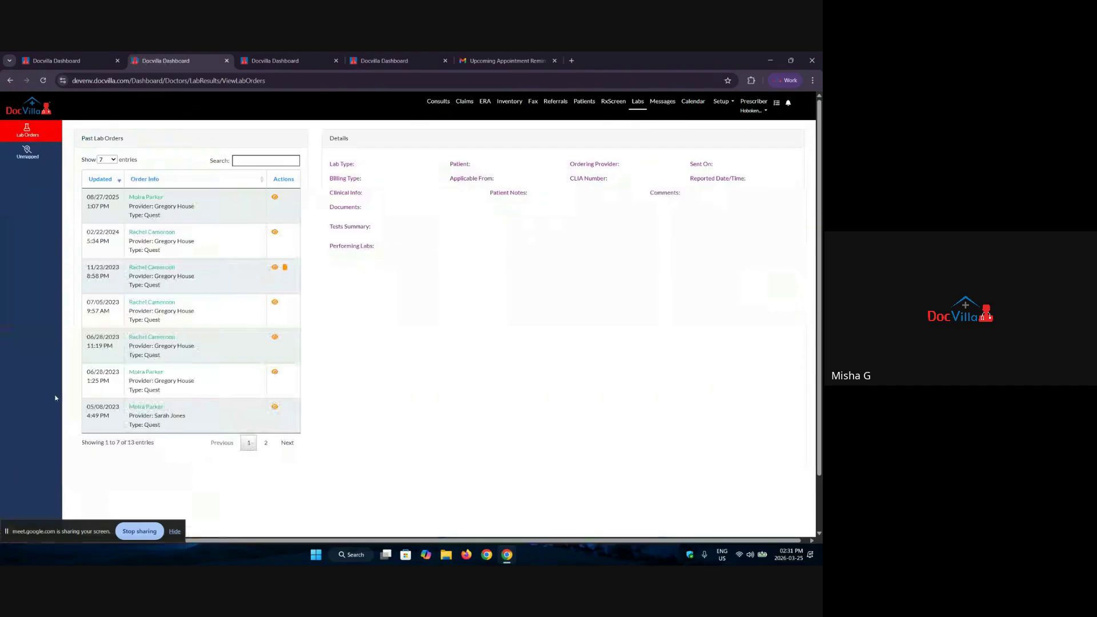
left_click(275, 232)
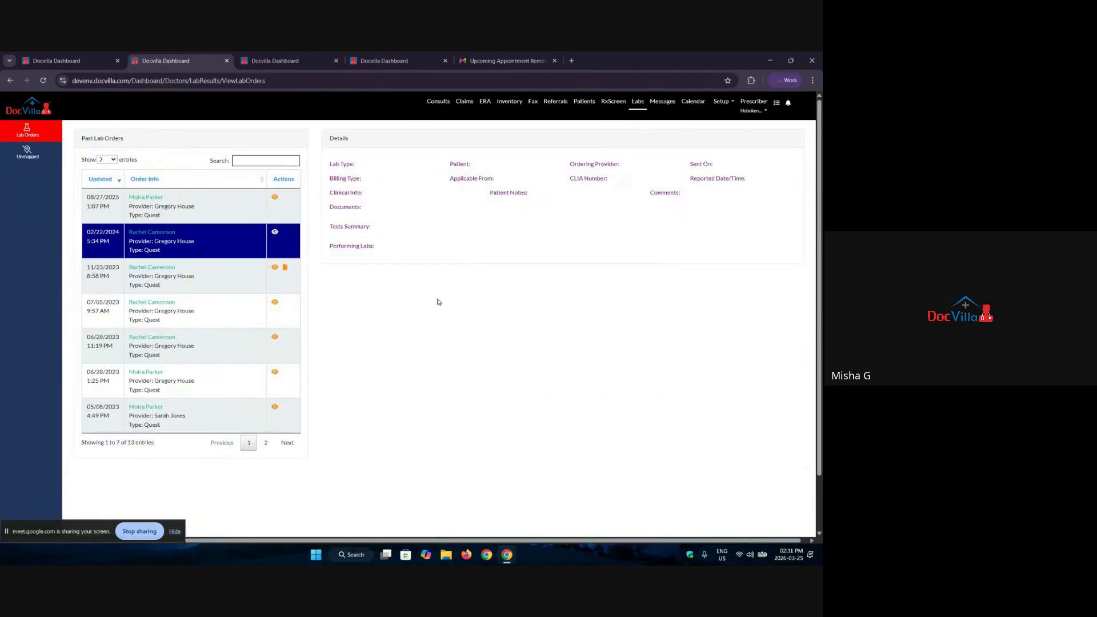
left_click(434, 290)
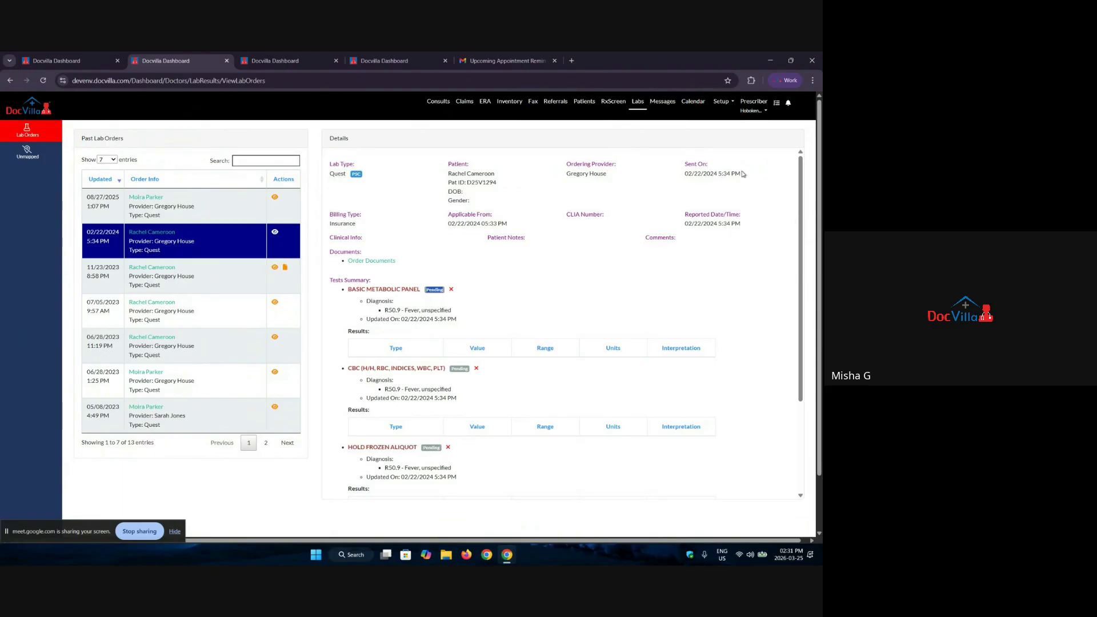
left_click_drag(744, 174, 685, 163)
left_click_drag(736, 225, 685, 212)
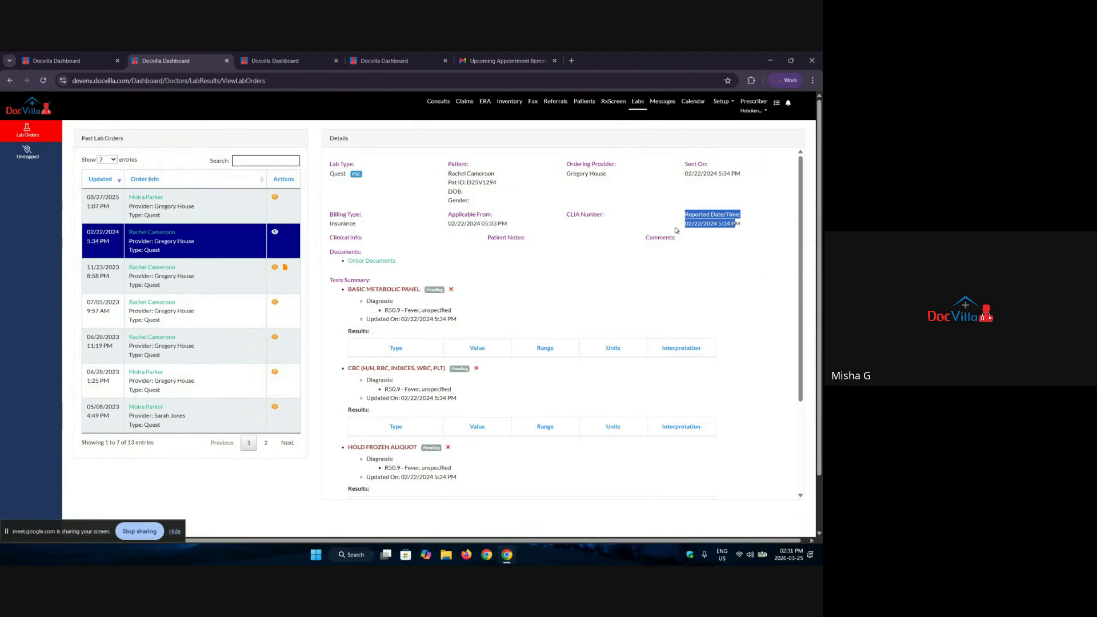
scroll(615, 289, "down", 5)
scroll(513, 316, "up", 5)
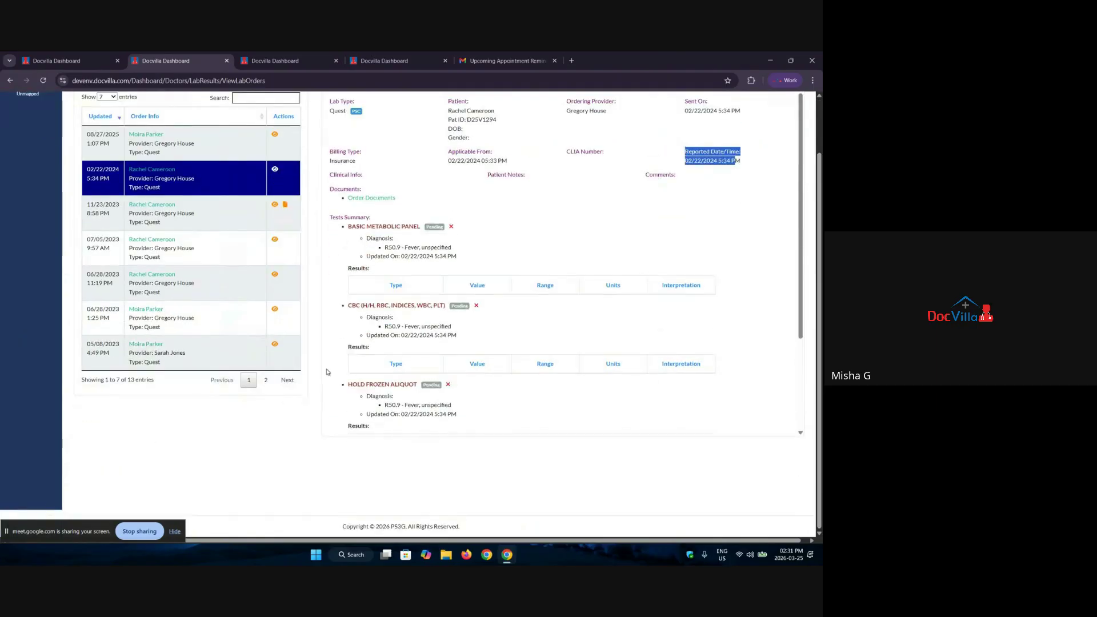
Step: View the 04/06/2023 order's culture results on page 2, then open Diagnosis Info
left_click(266, 379)
scroll(257, 403, "up", 1)
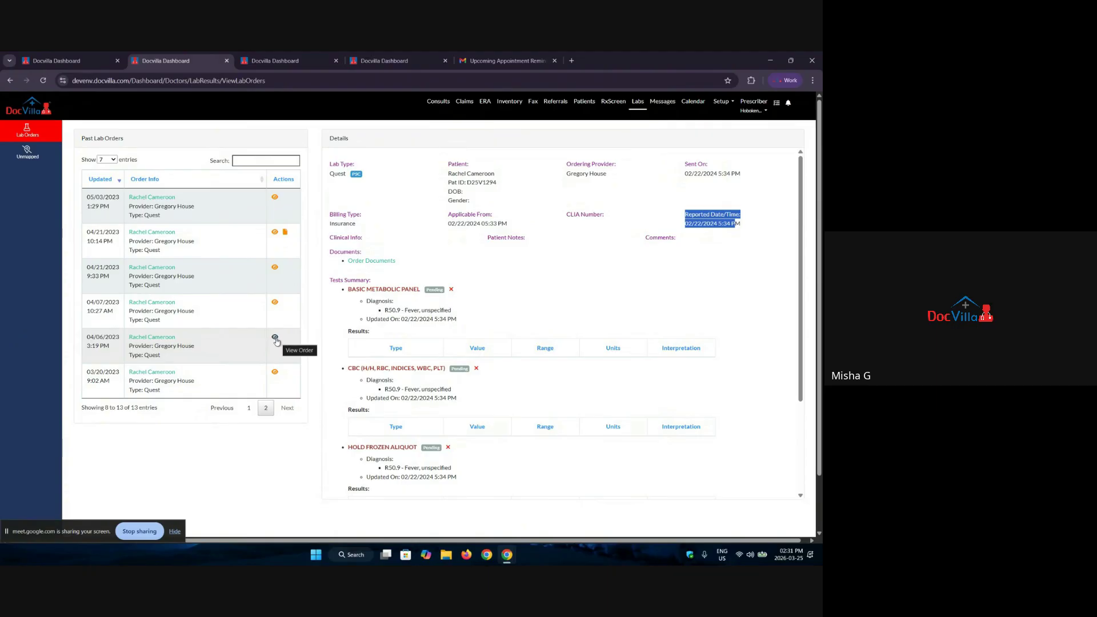
left_click(275, 338)
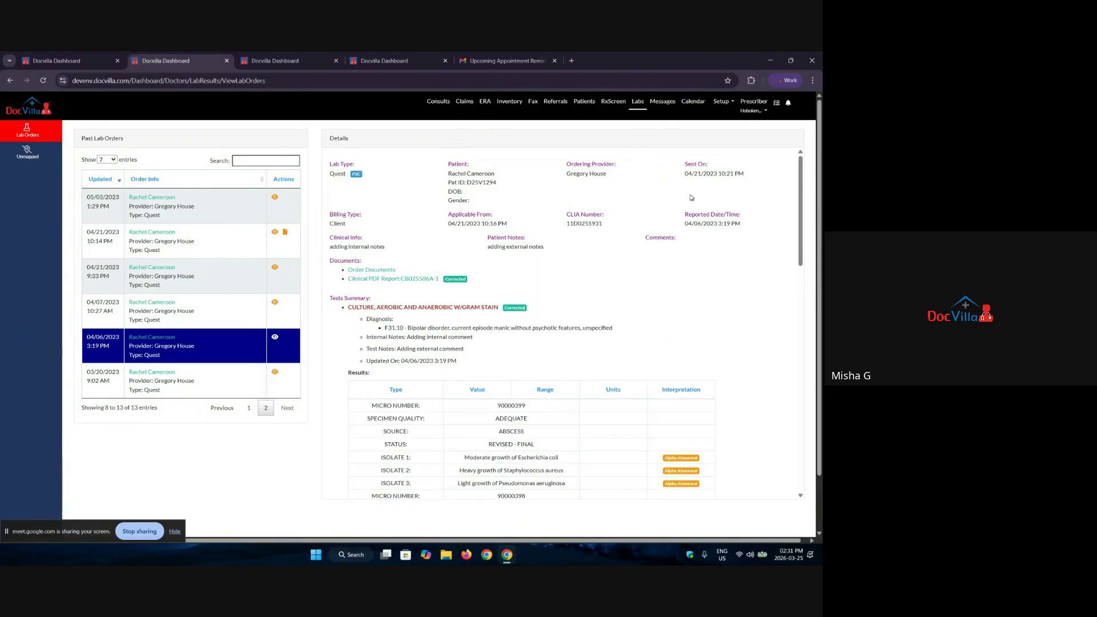
scroll(649, 403, "down", 15)
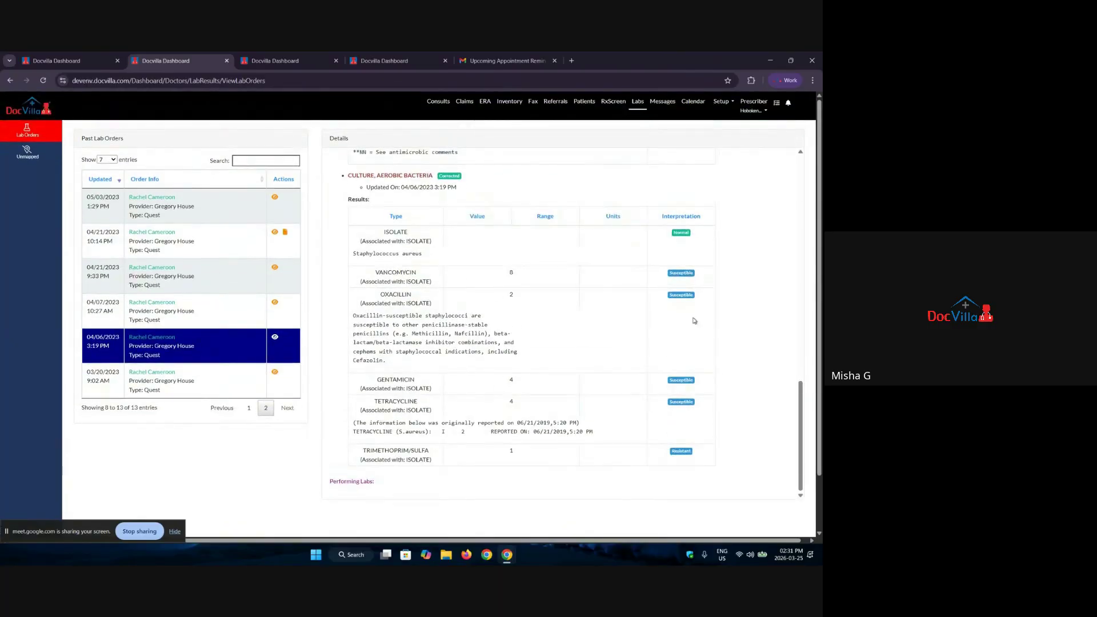
scroll(695, 320, "up", 15)
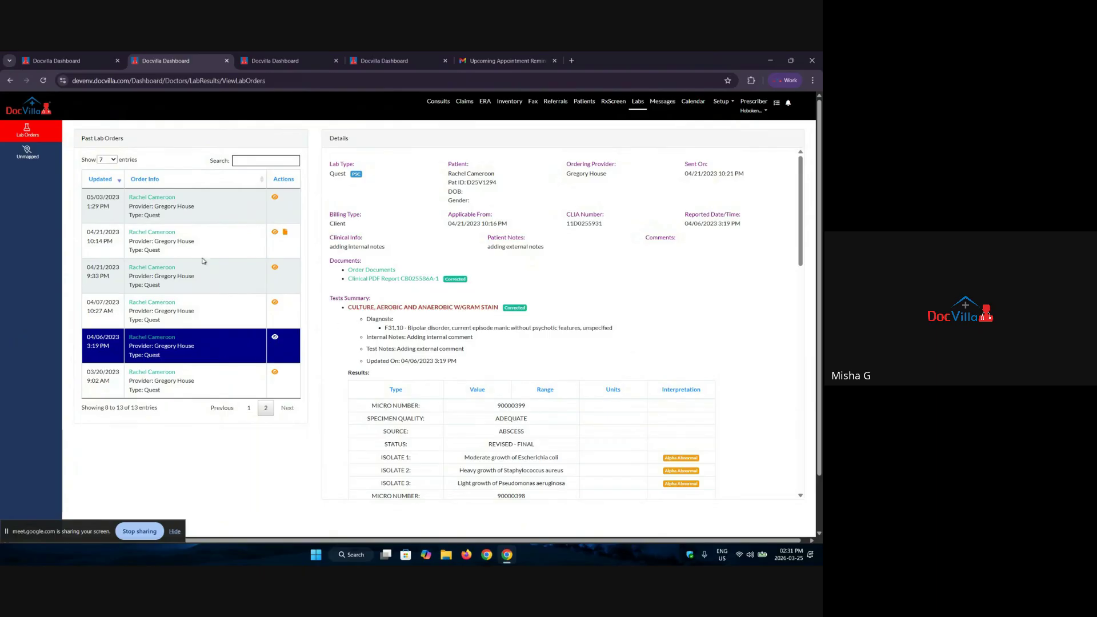
left_click(109, 59)
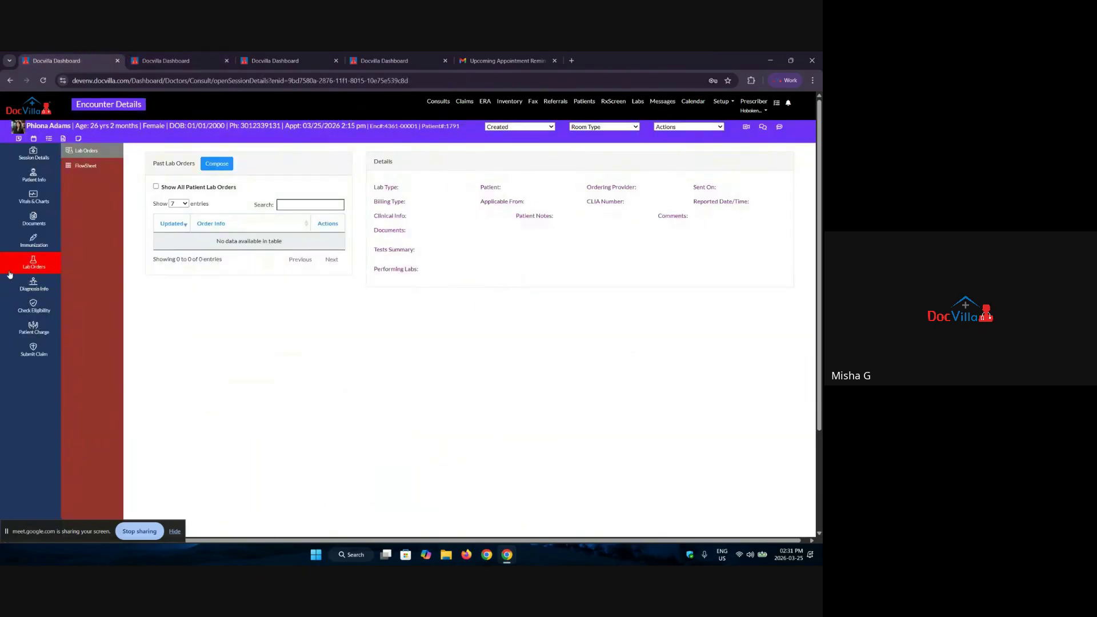
left_click(34, 284)
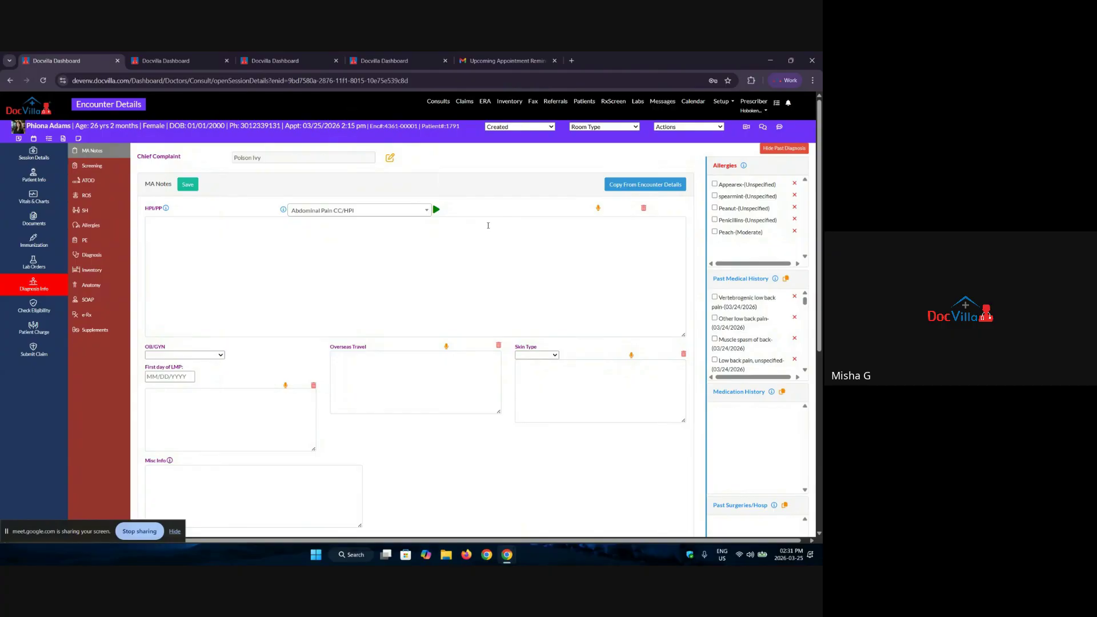
Step: Search the HPI templates for psyc, obgy and pedi, then select Cough History
left_click(337, 211)
scroll(342, 286, "down", 10)
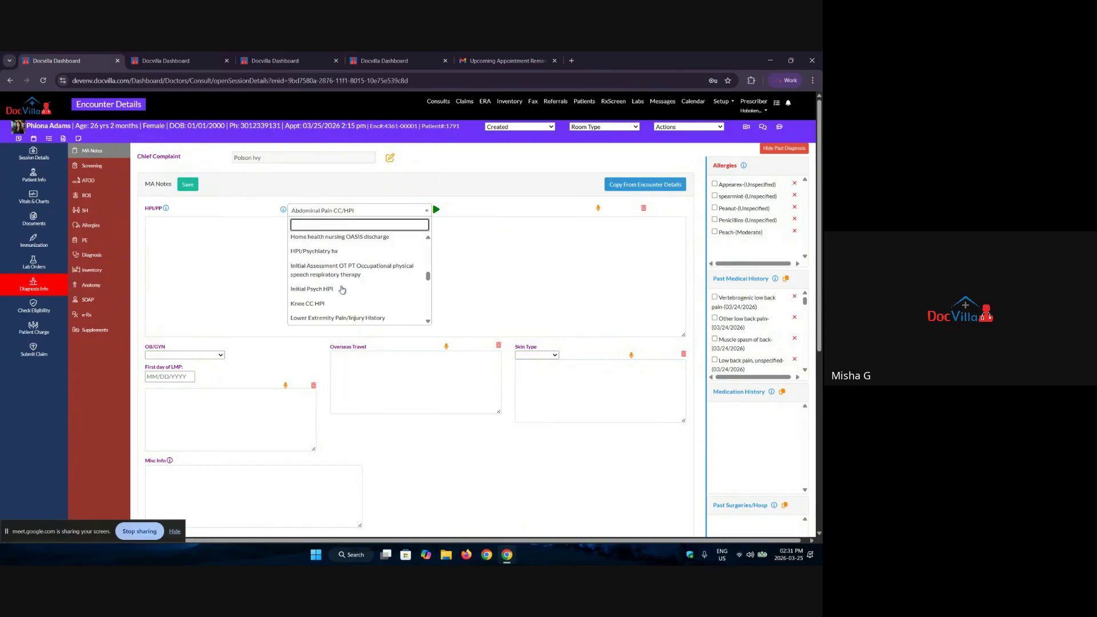
scroll(342, 285, "up", 10)
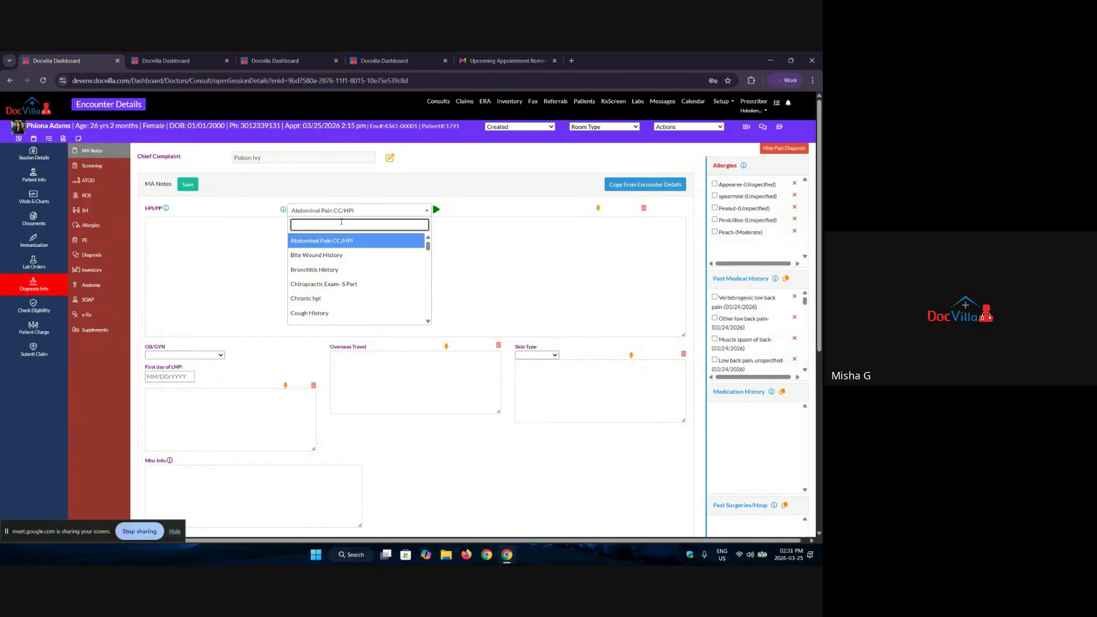
type("ps")
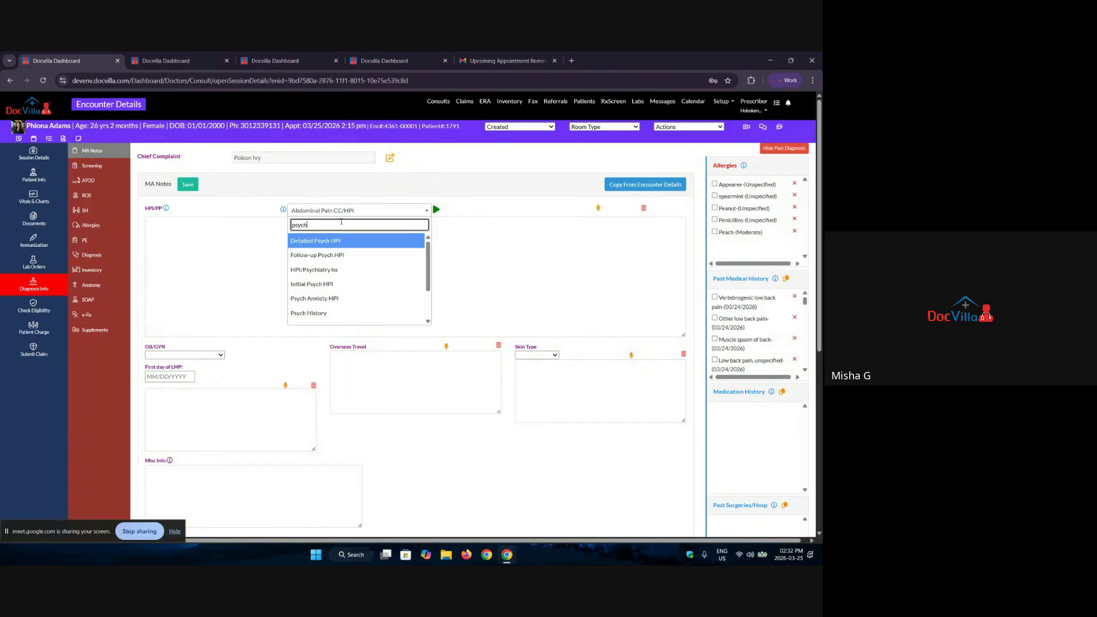
type("yc")
key("BackSpace")
key("BackSpace")
key("BackSpace")
key("BackSpace")
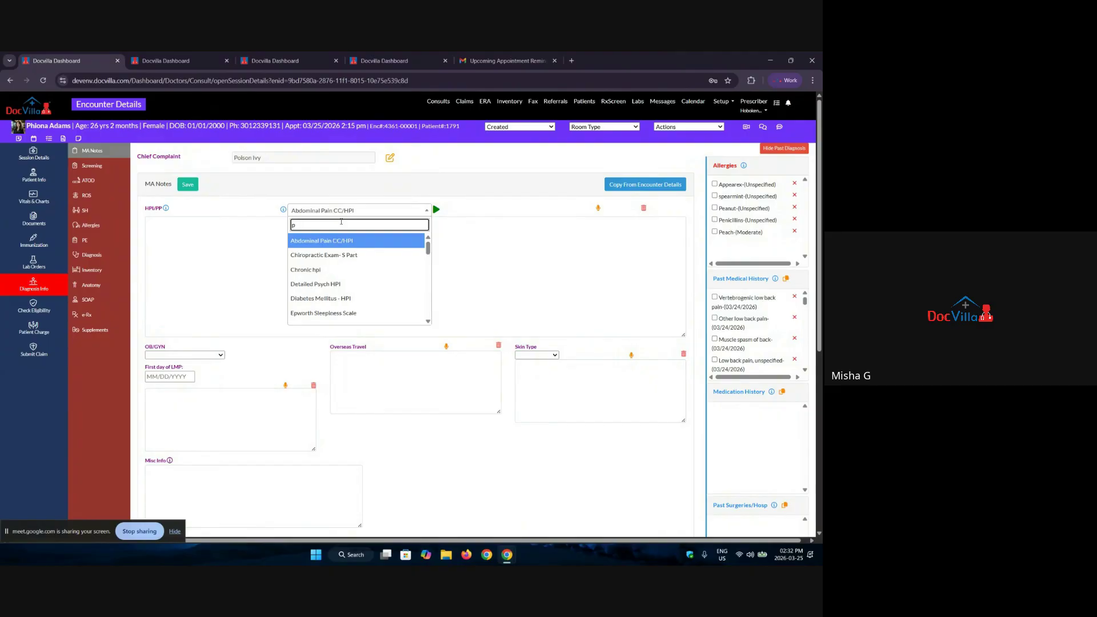
type("obgy")
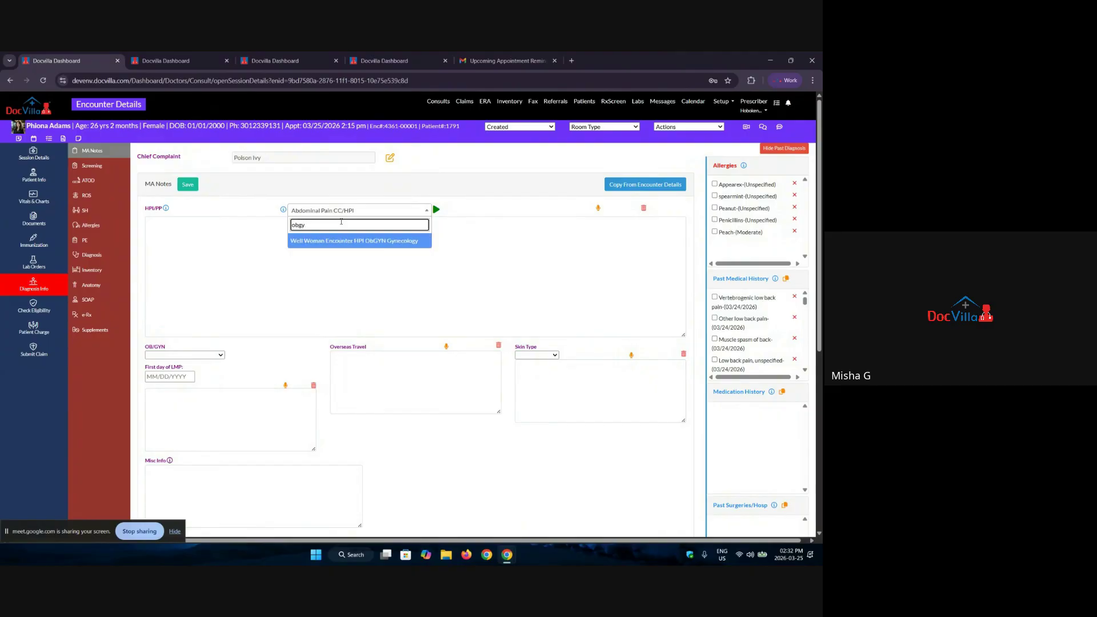
key("BackSpace")
key("BackSpace")
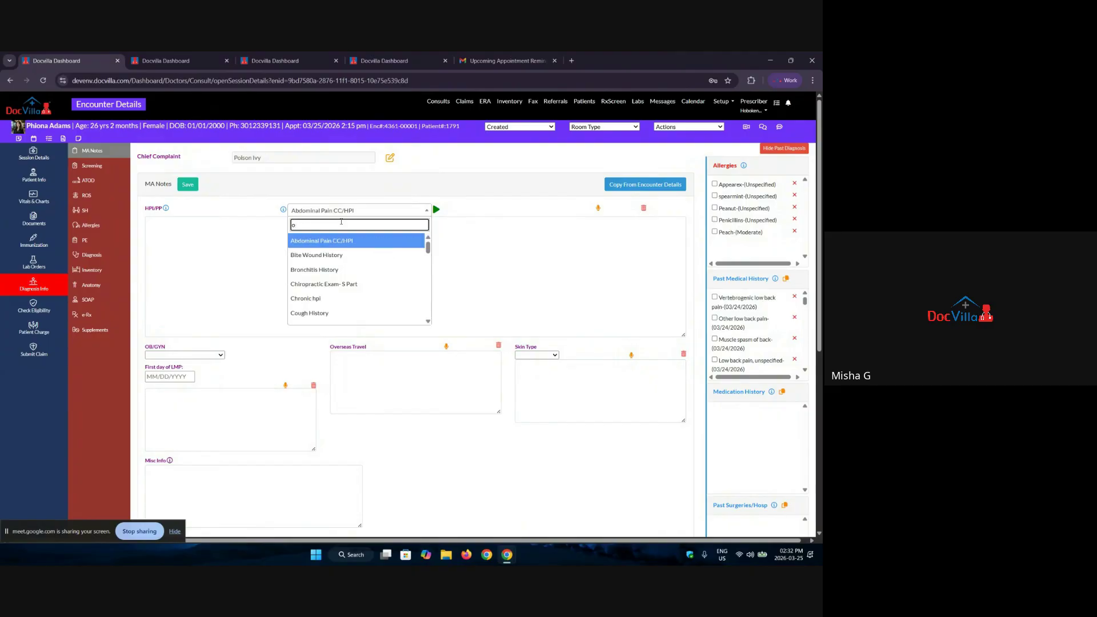
type("pedia")
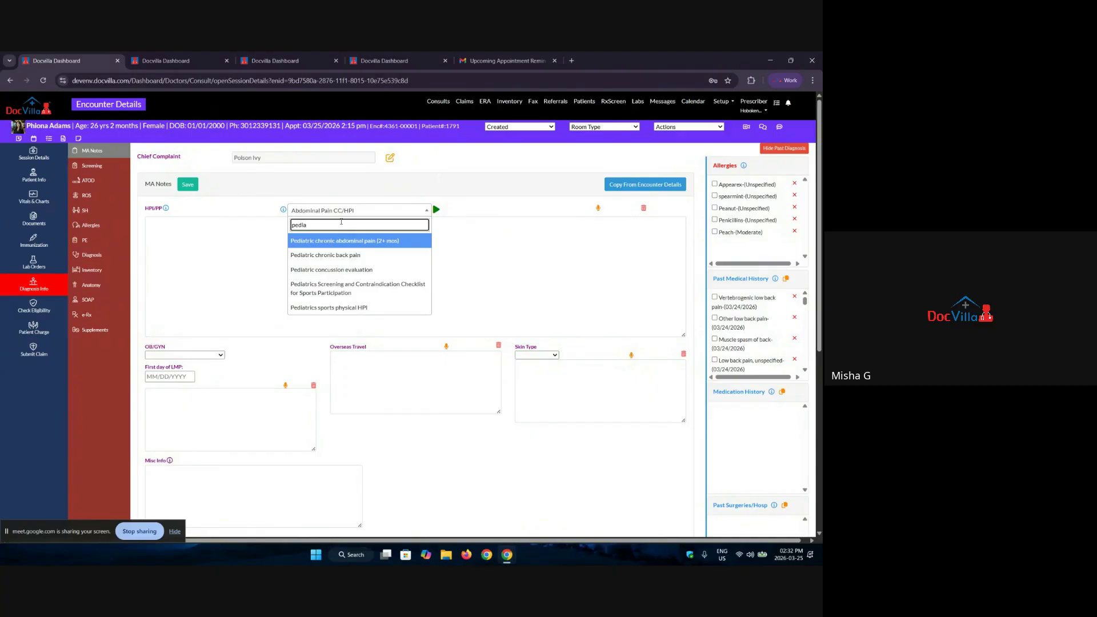
key("BackSpace")
key("BackSpace")
key("BackSpace")
key("BackSpace")
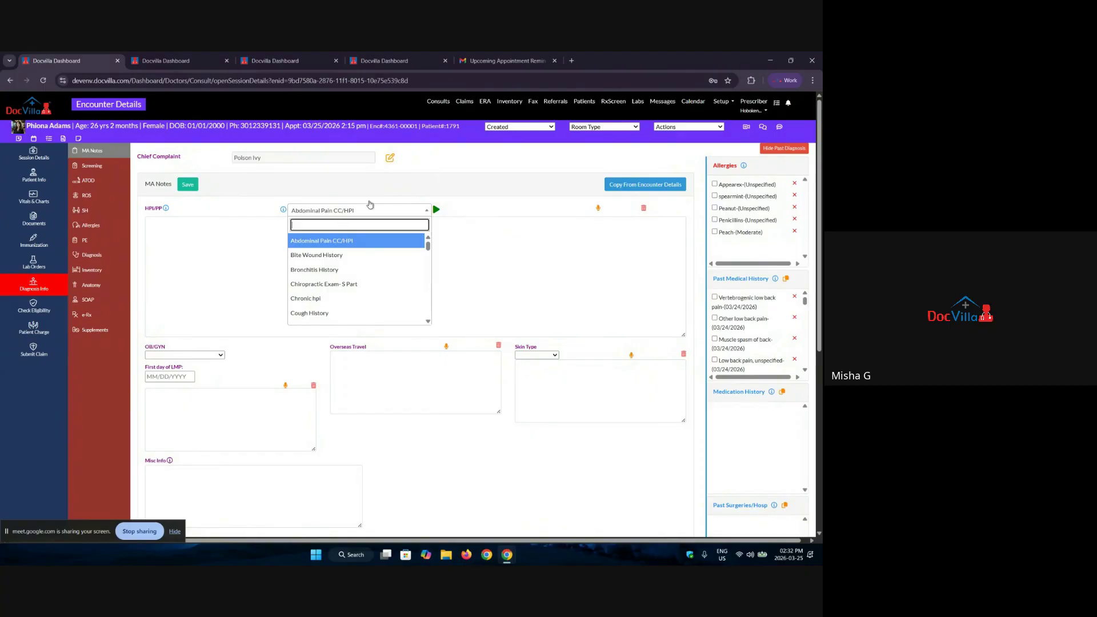
left_click(322, 314)
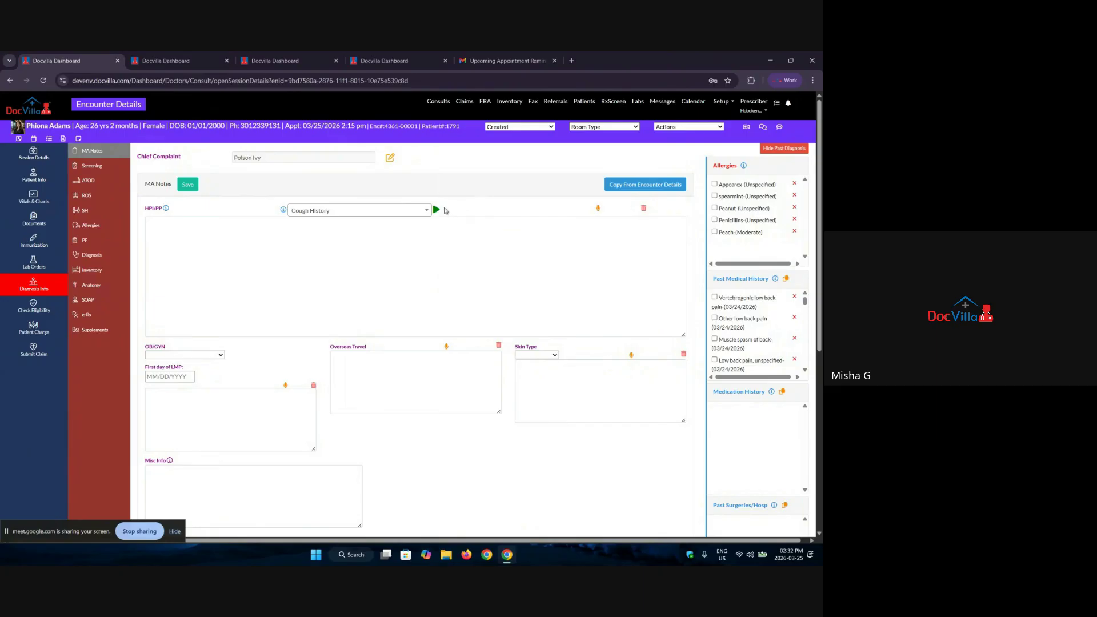
Step: Fill the Cough History form: duration, OTC remedies, asthma, tobacco exposure, seasonal allergies
left_click(284, 210)
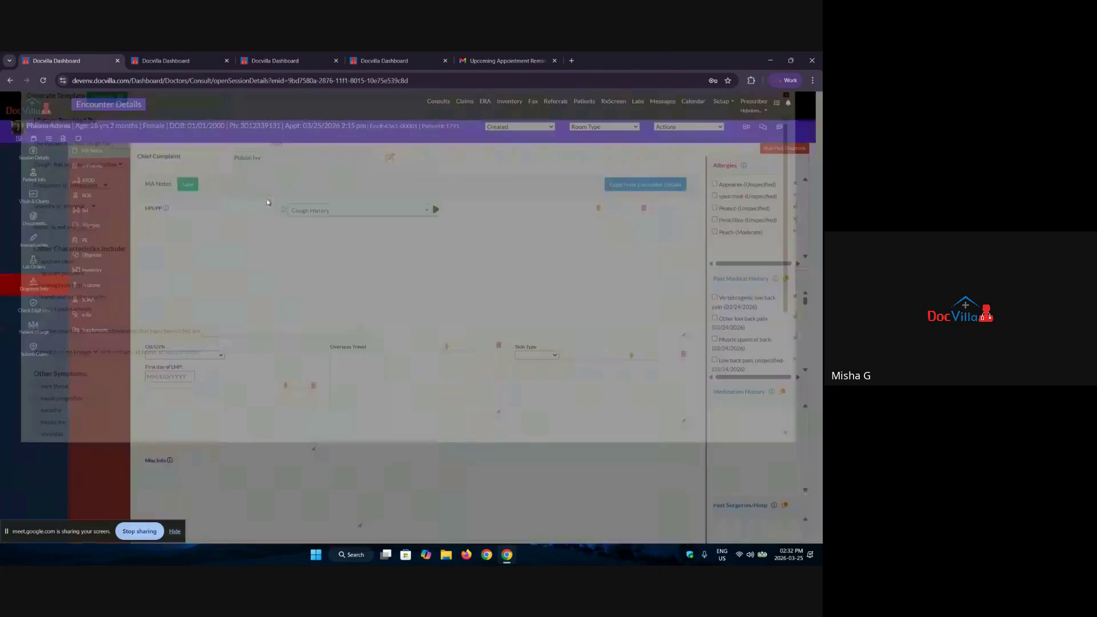
left_click(189, 162)
type("dwdcblkjcs")
left_click(223, 351)
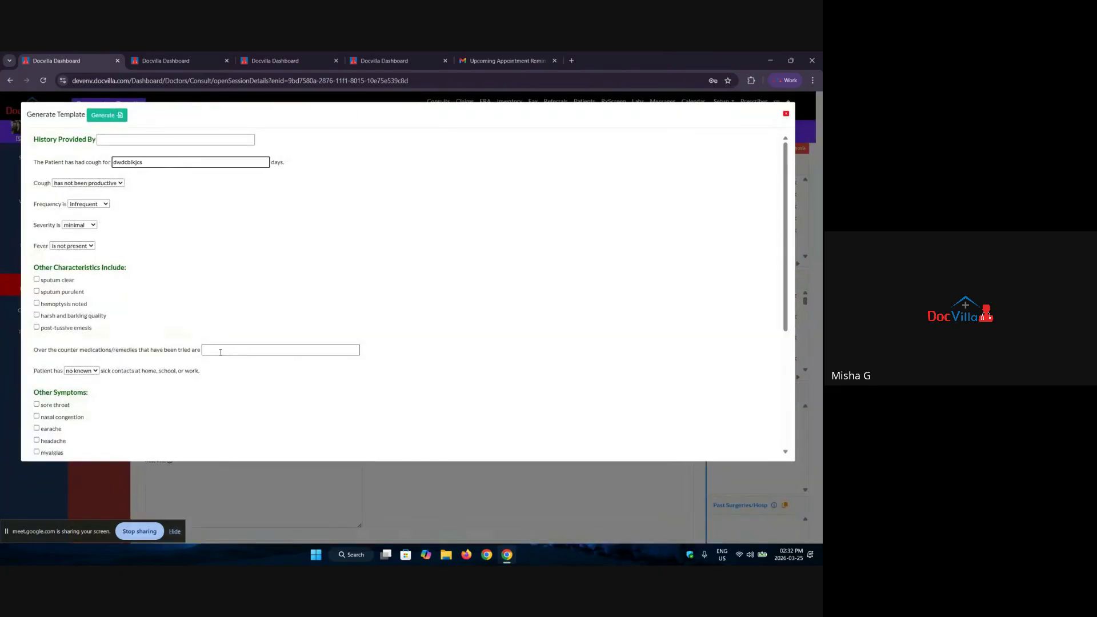
type("qc qfec")
scroll(97, 374, "down", 3)
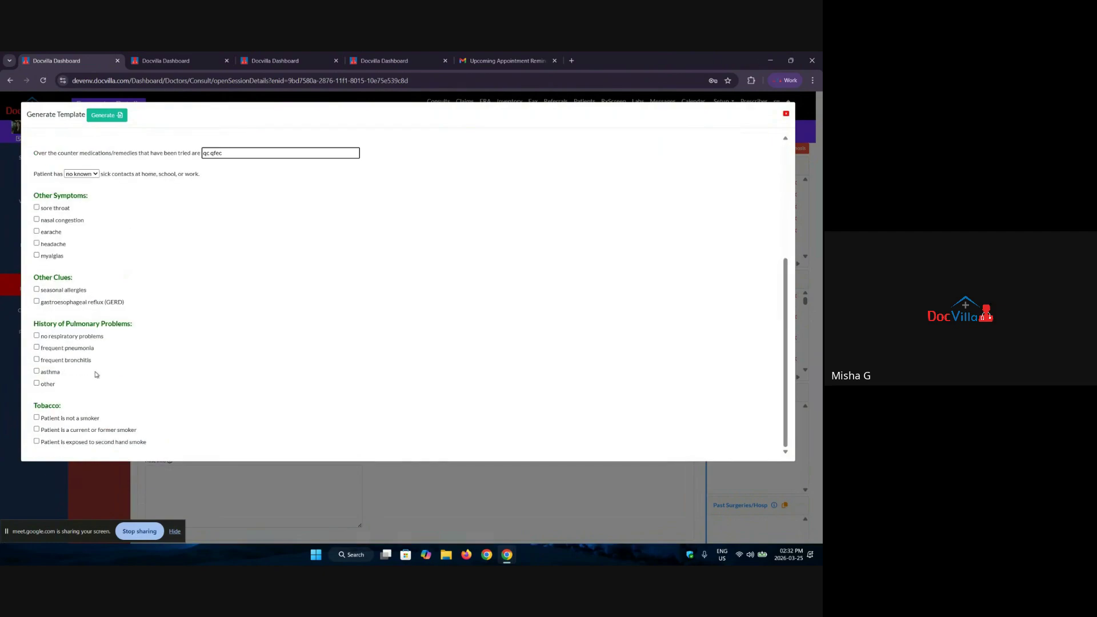
left_click(40, 371)
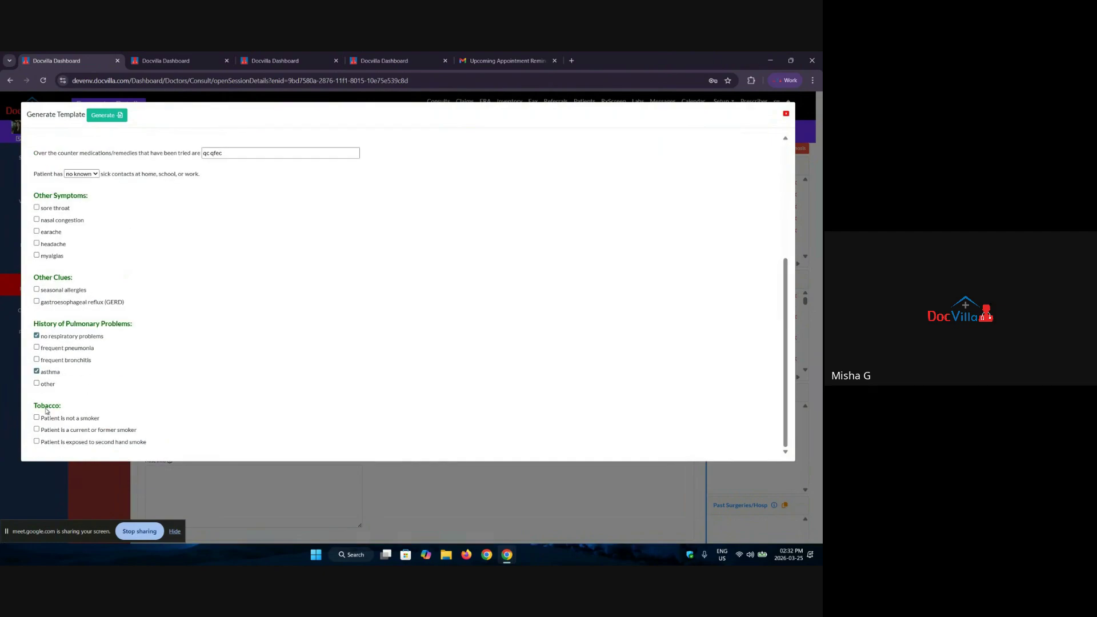
left_click(40, 419)
left_click(38, 441)
left_click(37, 290)
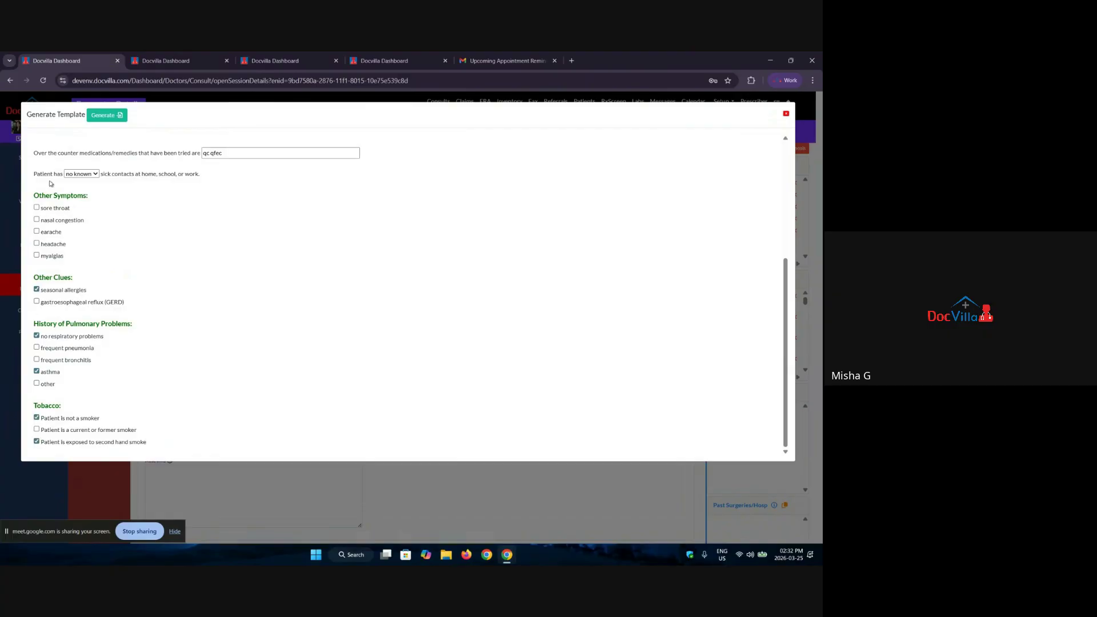
Step: Generate the Cough History text into the HPI note, then clear the note
left_click(96, 117)
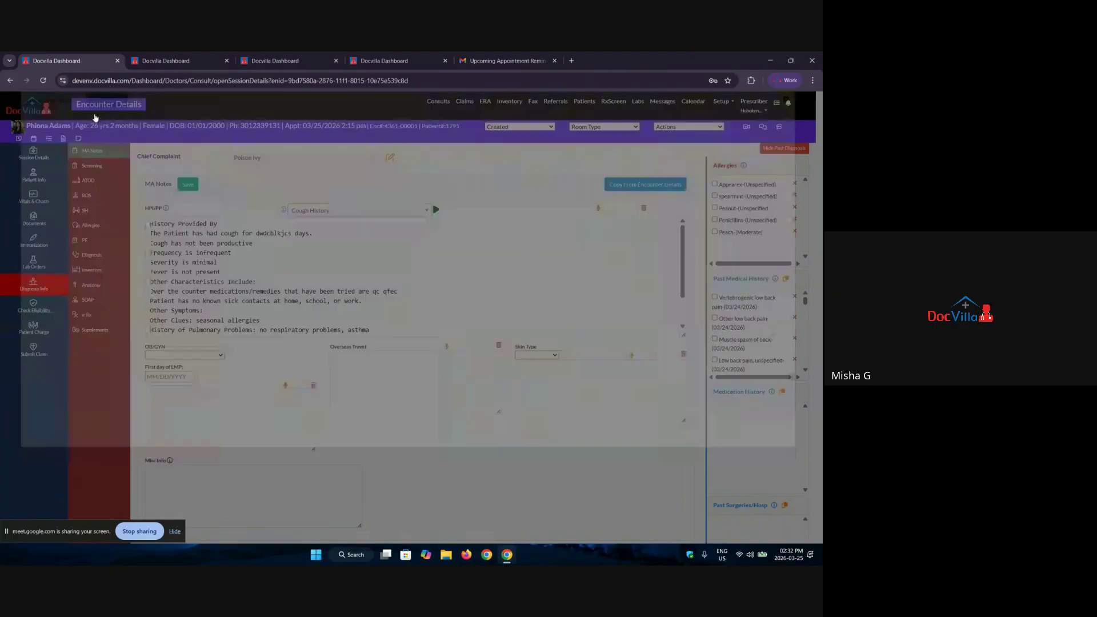
scroll(253, 193, "down", 5)
scroll(253, 193, "up", 5)
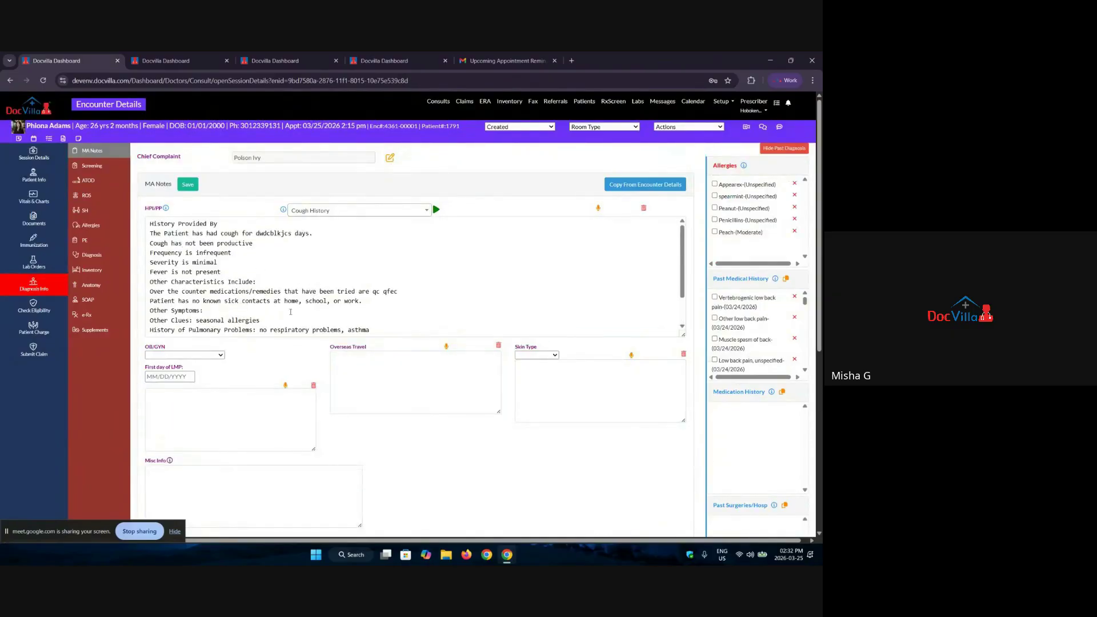
left_click(644, 208)
left_click(341, 150)
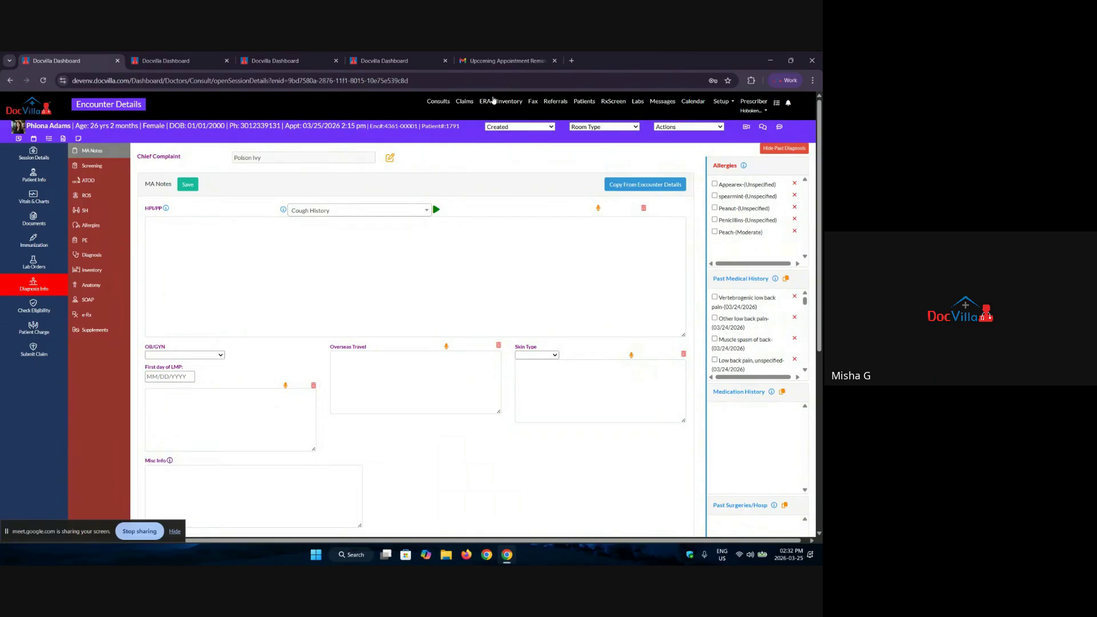
Step: Copy the MA notes from encounter details into the HPI note, then open the PHQ-9 screening
left_click(653, 190)
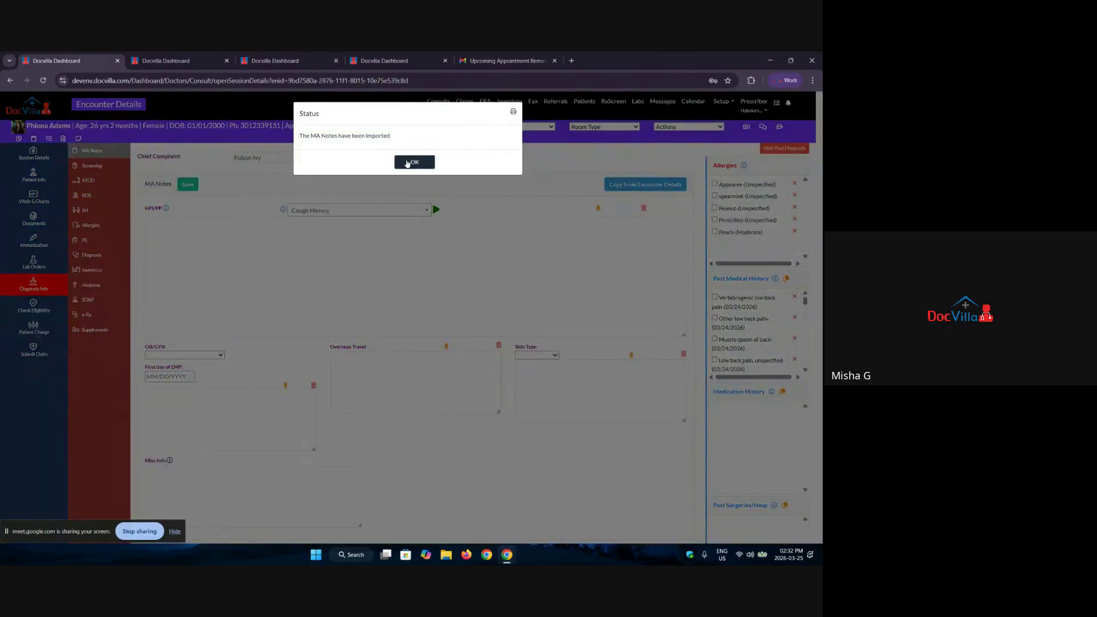
left_click(413, 163)
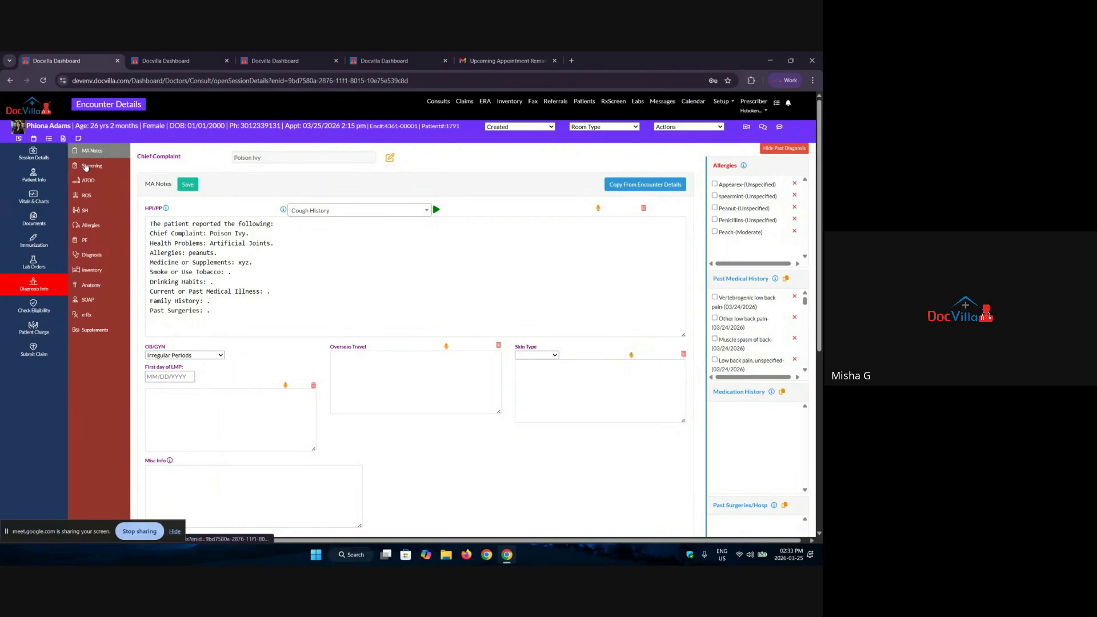
left_click(86, 166)
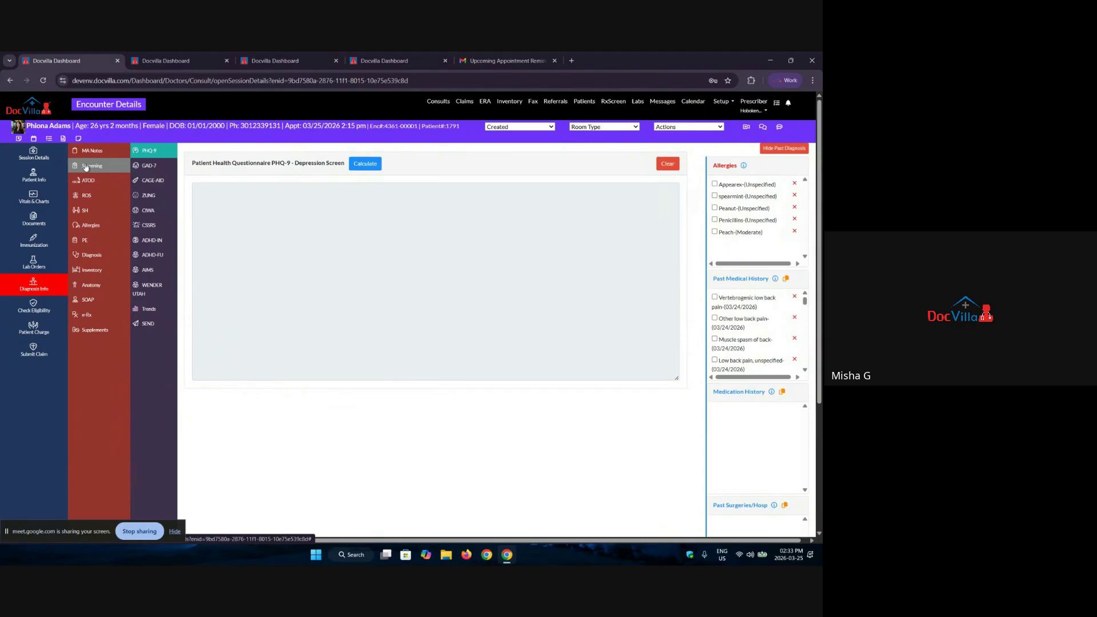
Step: Save PHQ-9 answers: #1 more than half the days, #4 and #6 nearly every day
left_click(366, 165)
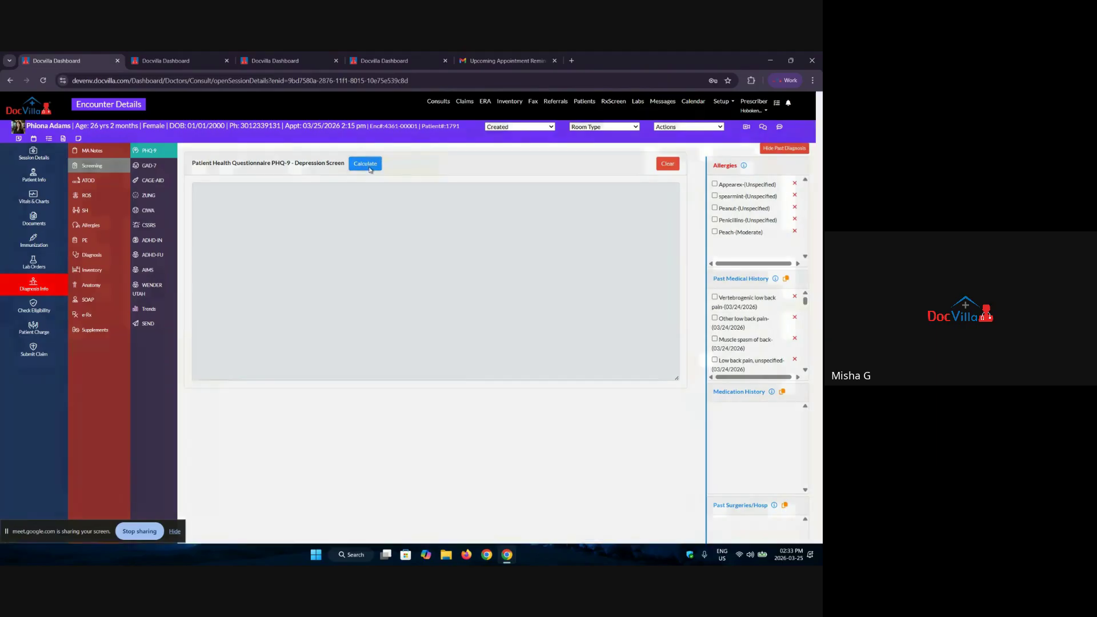
left_click(557, 147)
left_click(543, 180)
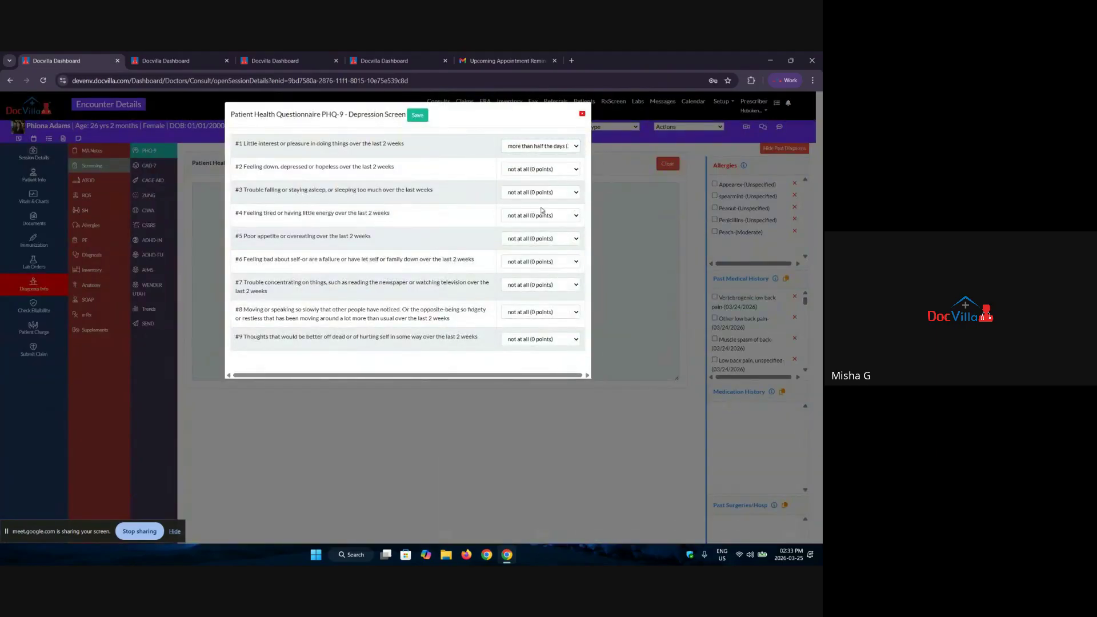
left_click(543, 216)
left_click(532, 261)
left_click(531, 262)
left_click(525, 307)
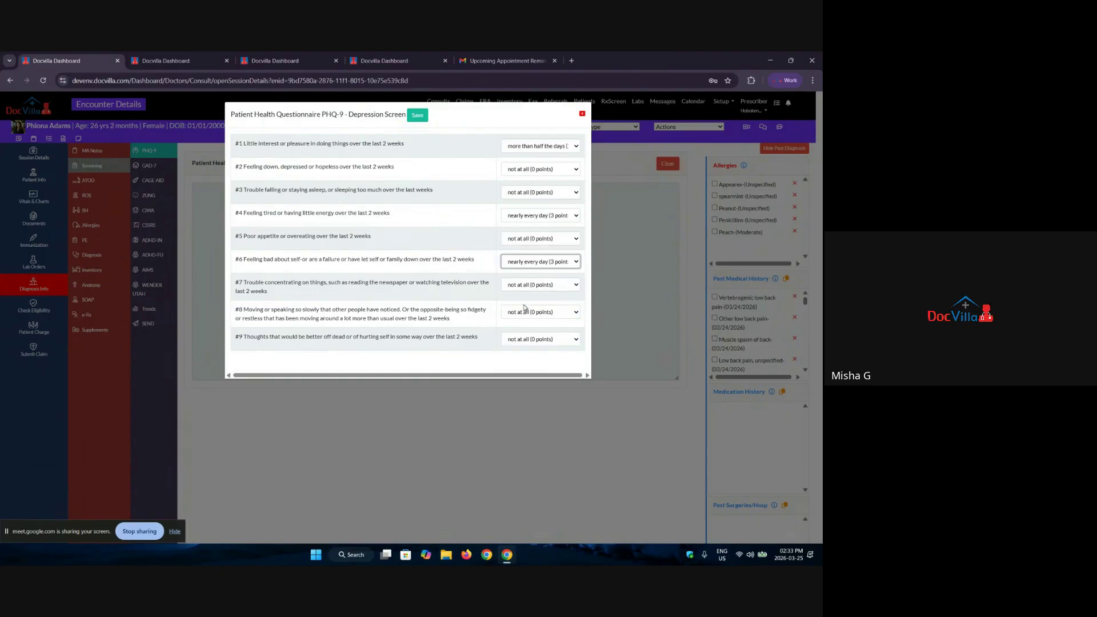
left_click(416, 115)
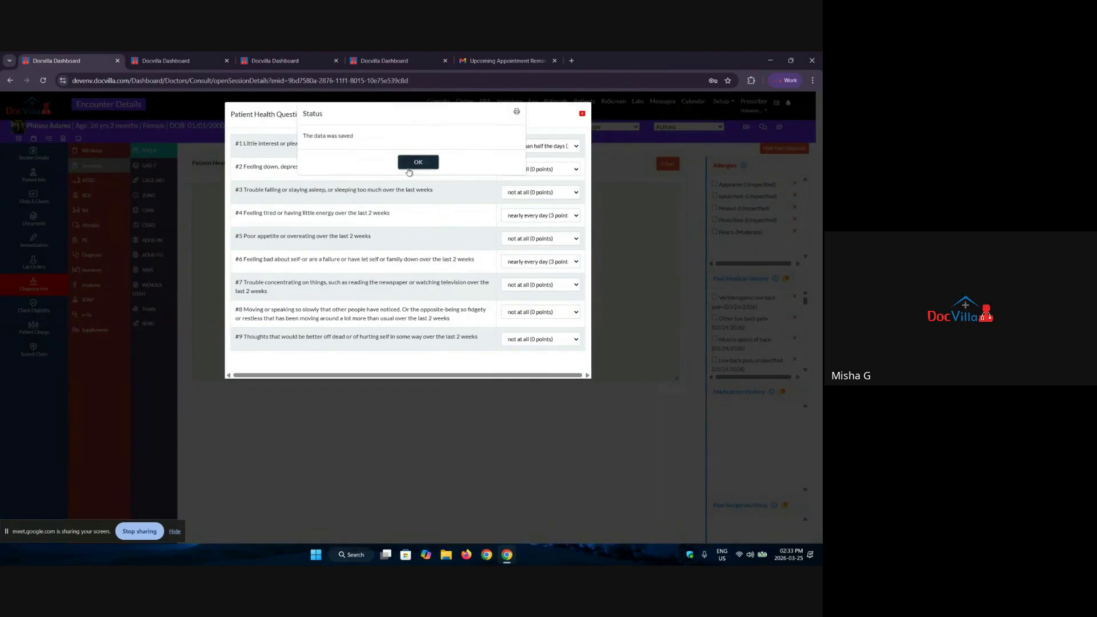
left_click(409, 167)
Step: Review the PHQ-9 score of 8/27 (mild depression) and bring up the forms to send
left_click_drag(423, 297, 363, 296)
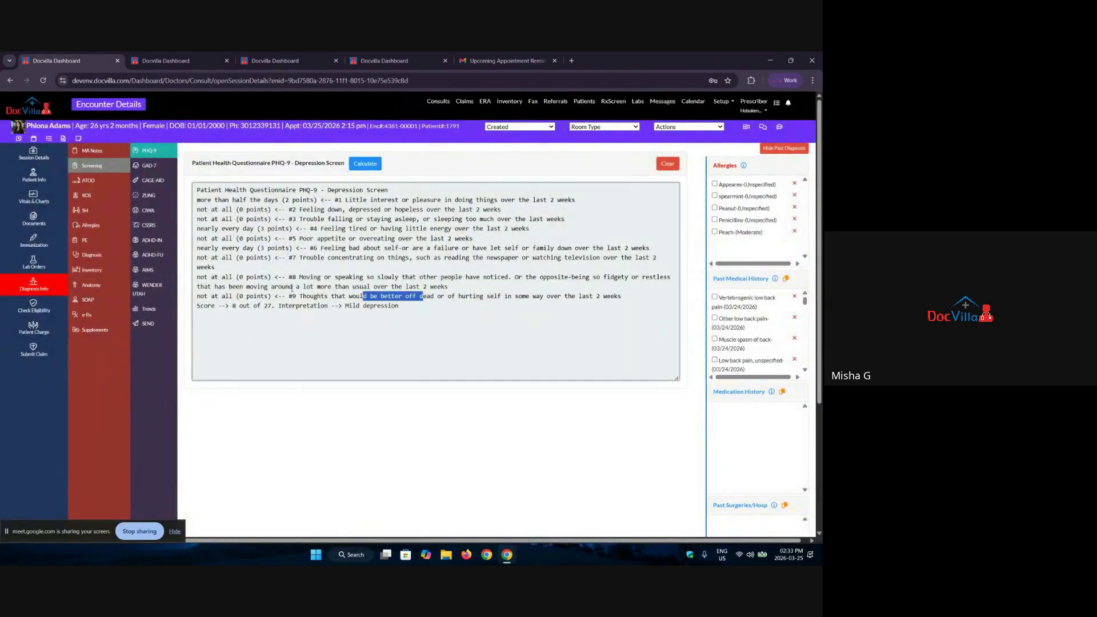
left_click_drag(292, 289, 199, 307)
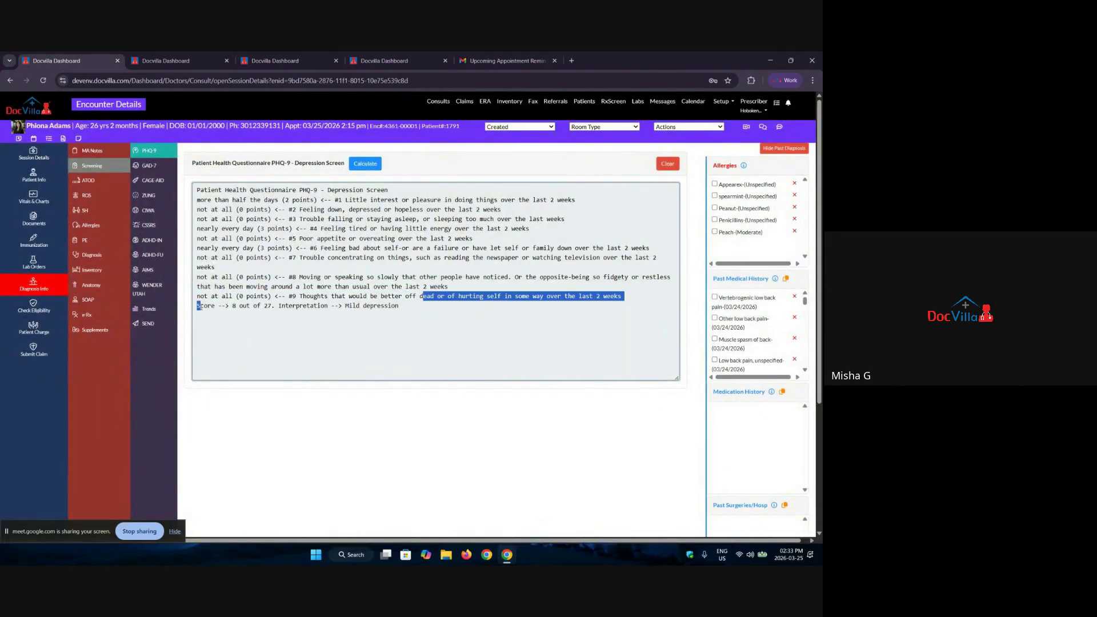
left_click(395, 312)
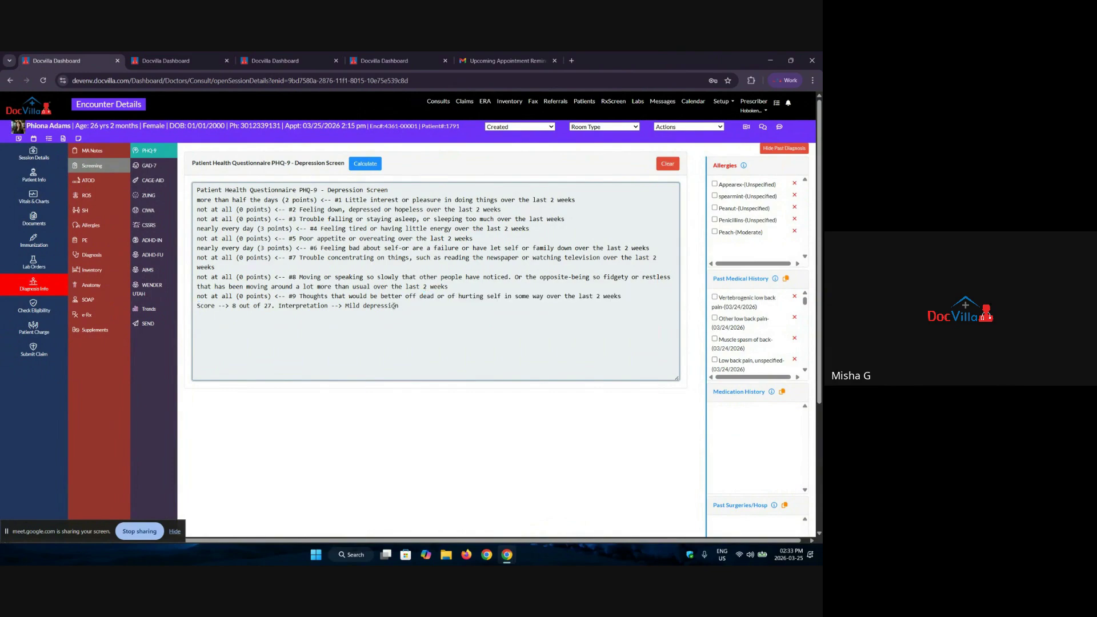
left_click_drag(398, 307, 196, 315)
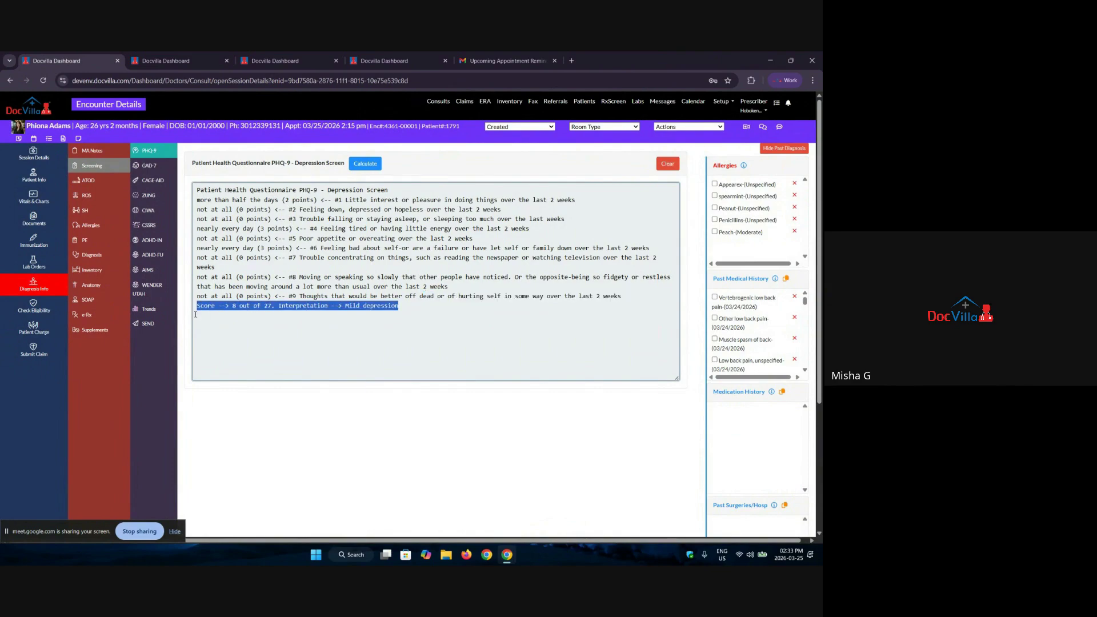
left_click(255, 335)
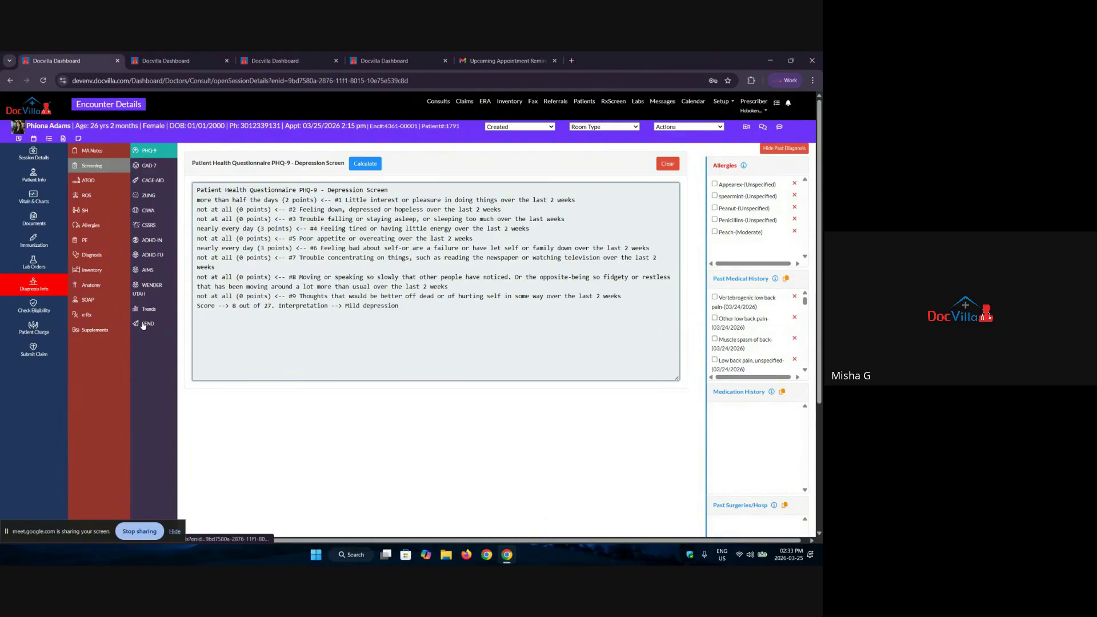
left_click(144, 324)
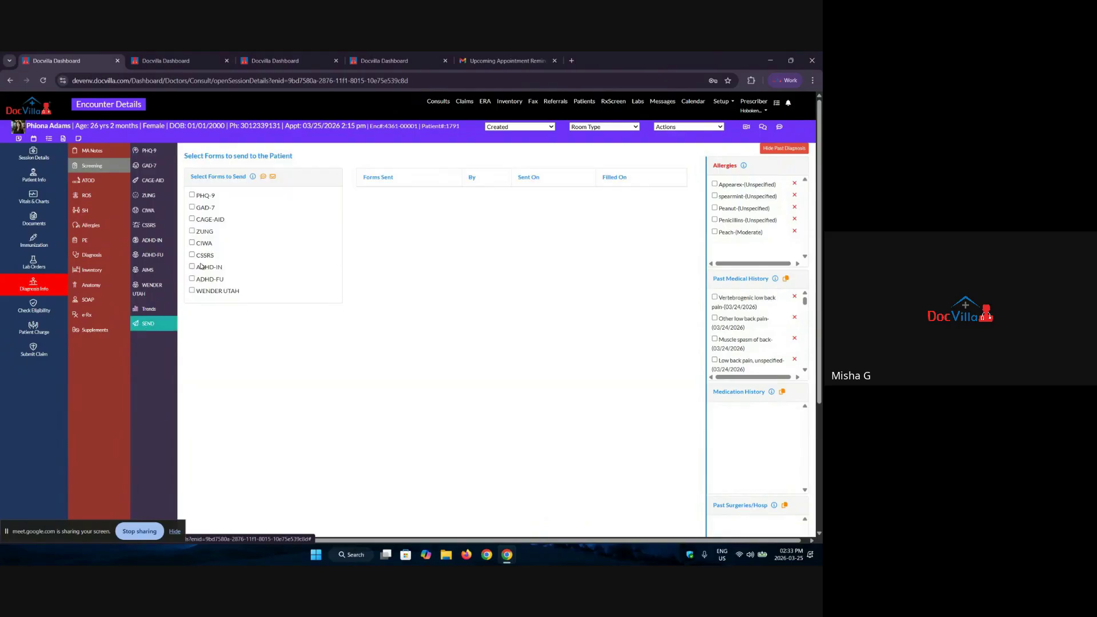
Step: Email the PHQ-9 form to the patient and check their Gmail inbox for it
left_click(192, 195)
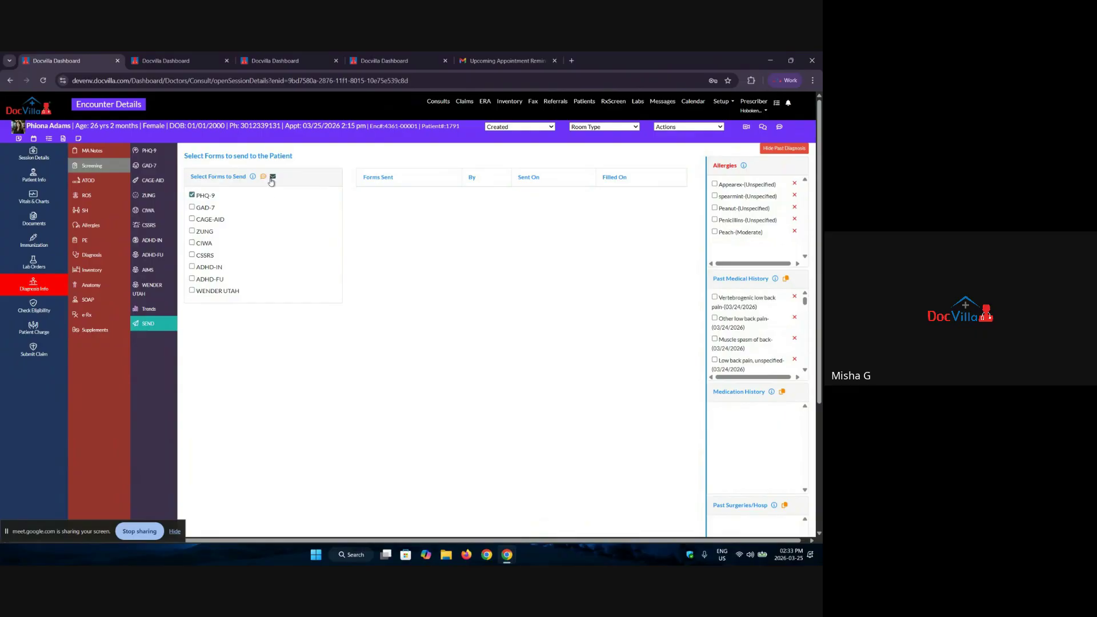
left_click(272, 178)
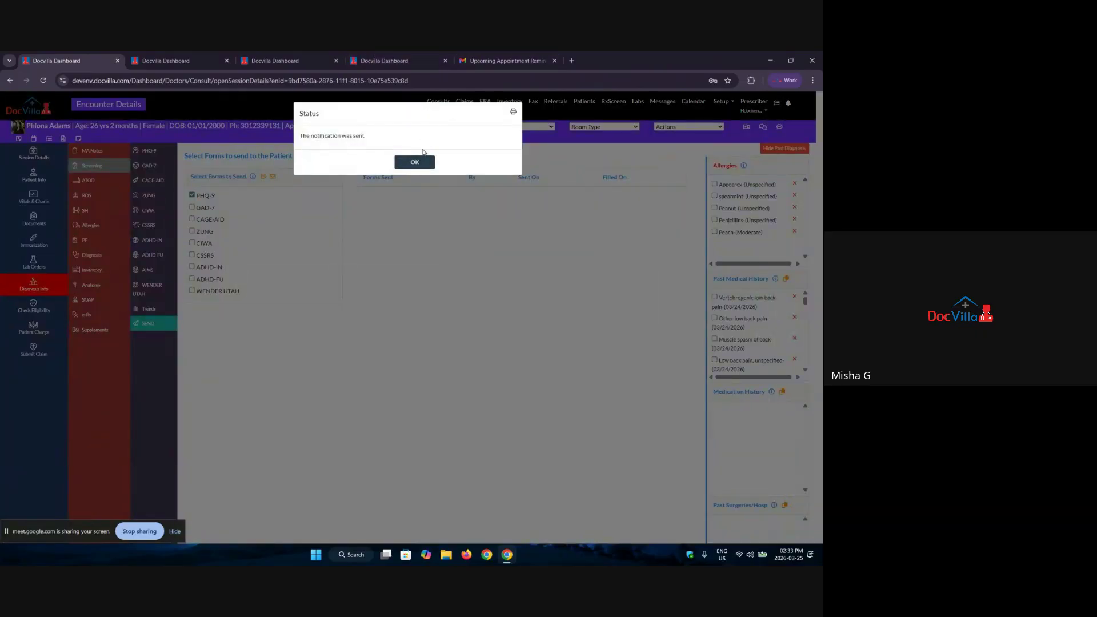
left_click(415, 162)
left_click(506, 60)
left_click(45, 132)
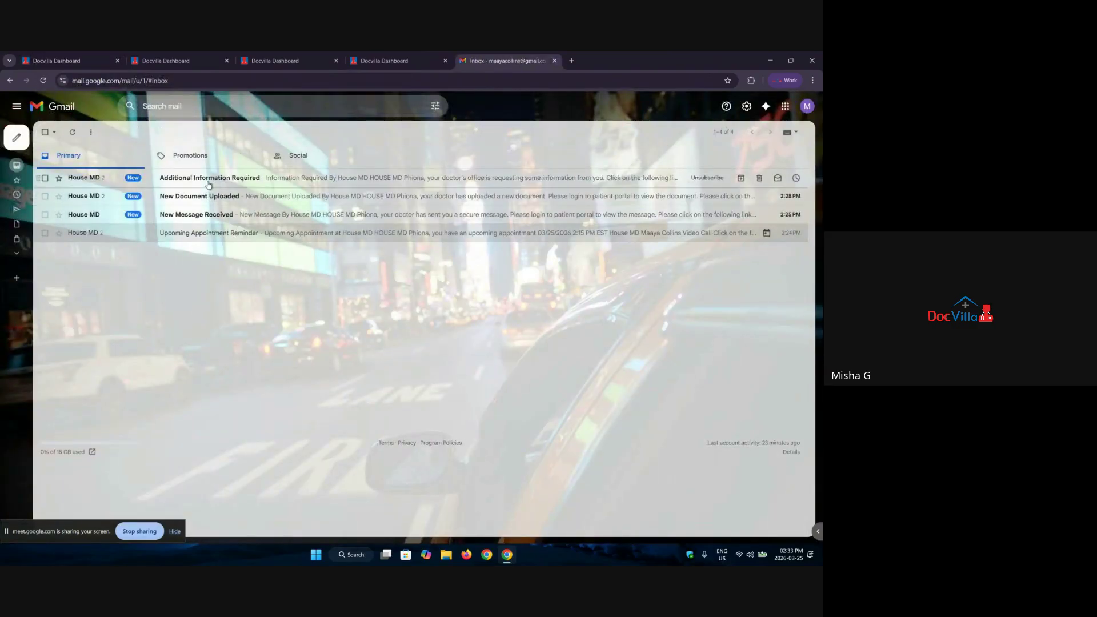
Step: Open the Additional Information Required e-mail to see its fill-in link, then return to DocVilla
left_click(209, 178)
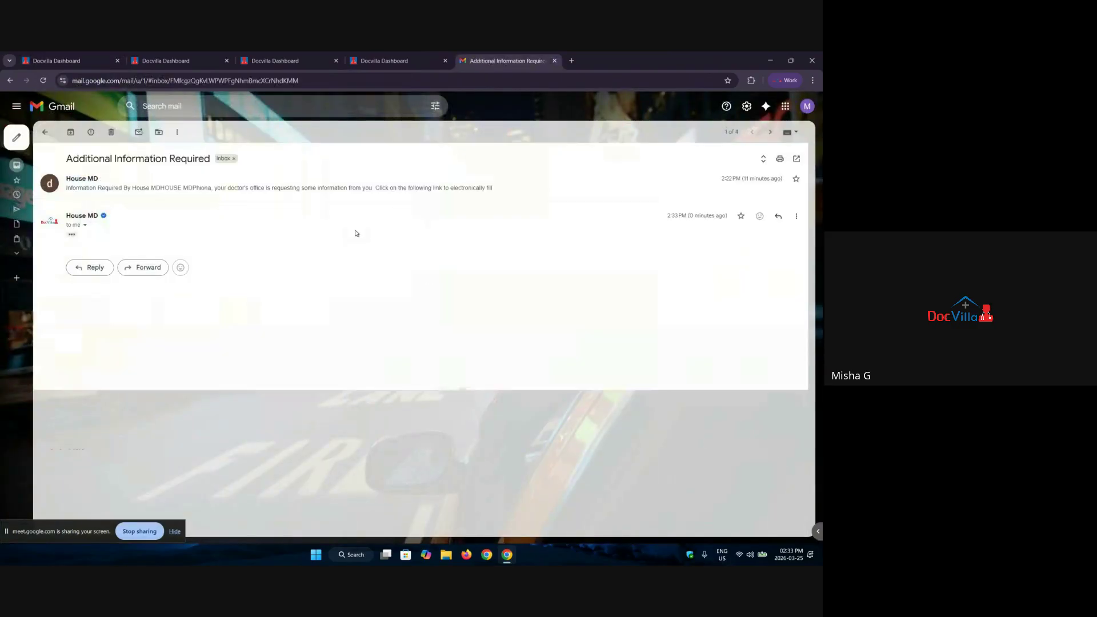
left_click(71, 235)
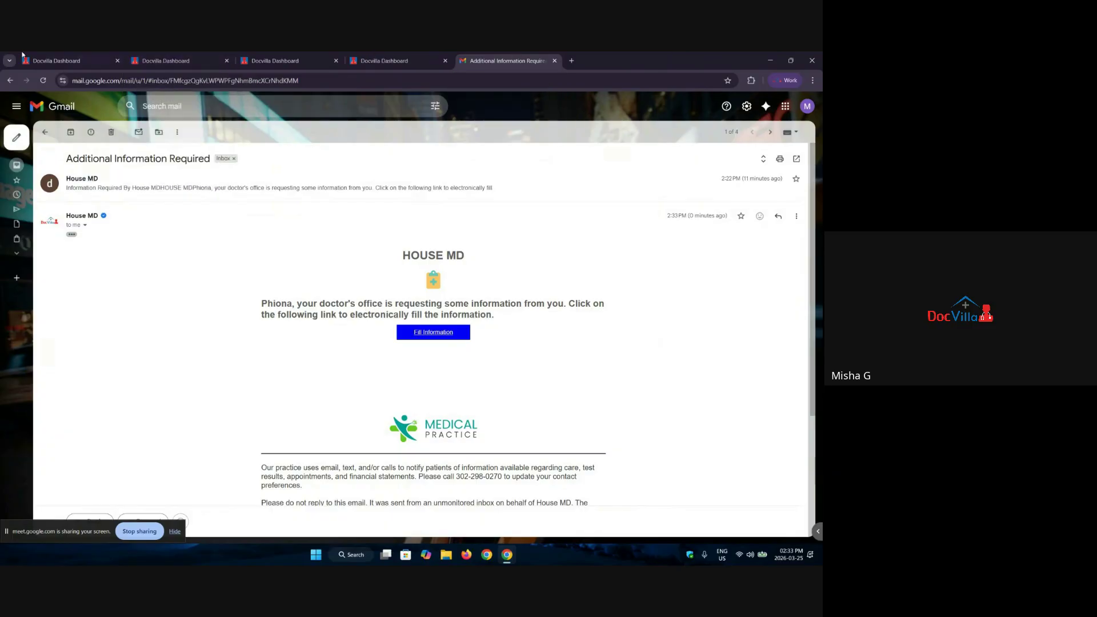
left_click(56, 60)
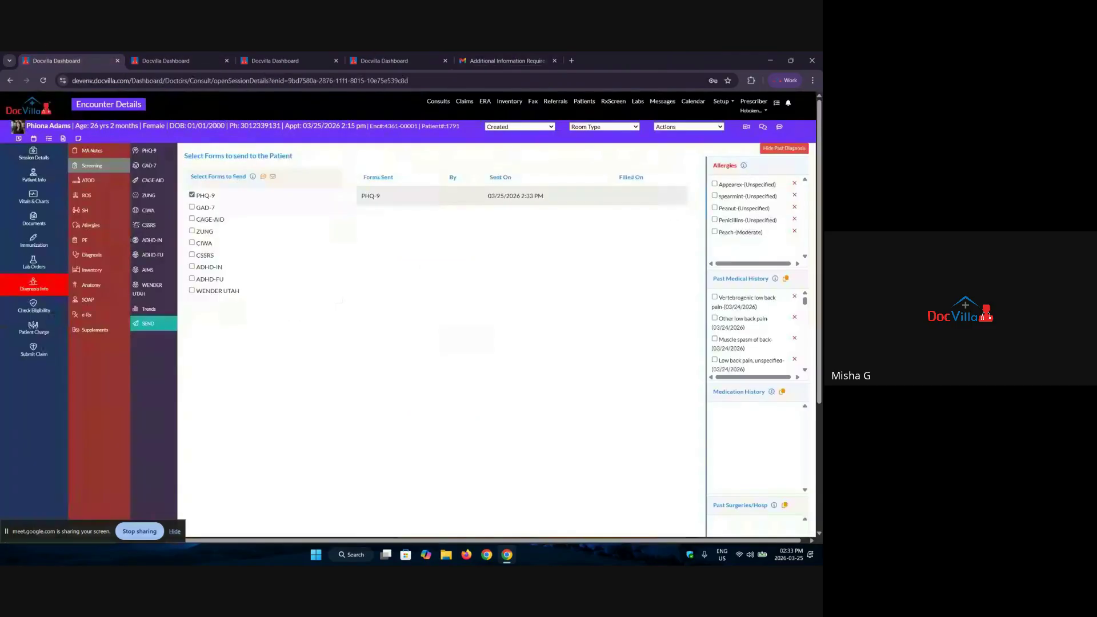
Step: Review the saved PHQ-9 results and the screening trend charts, then open the ATOD form
left_click(145, 152)
left_click_drag(400, 307, 197, 190)
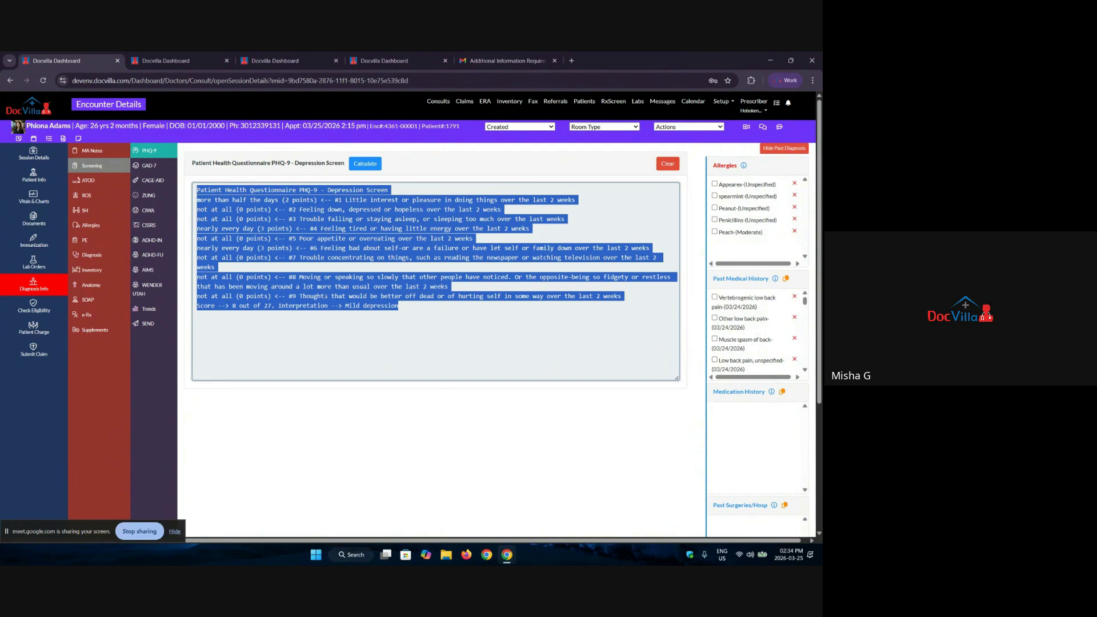
left_click(422, 323)
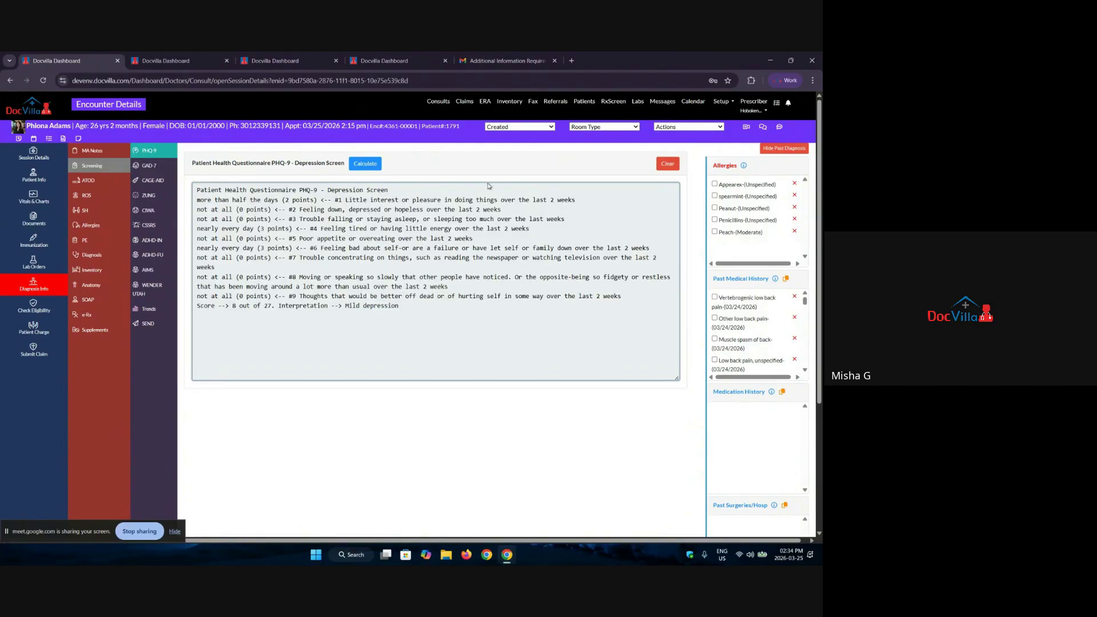
left_click(147, 311)
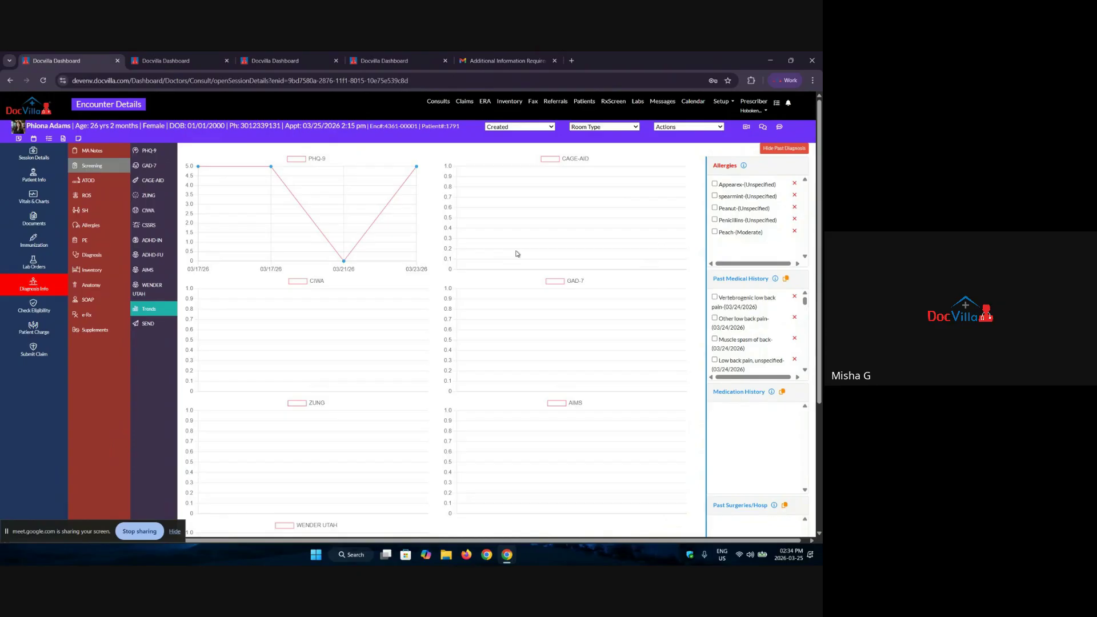
left_click(102, 183)
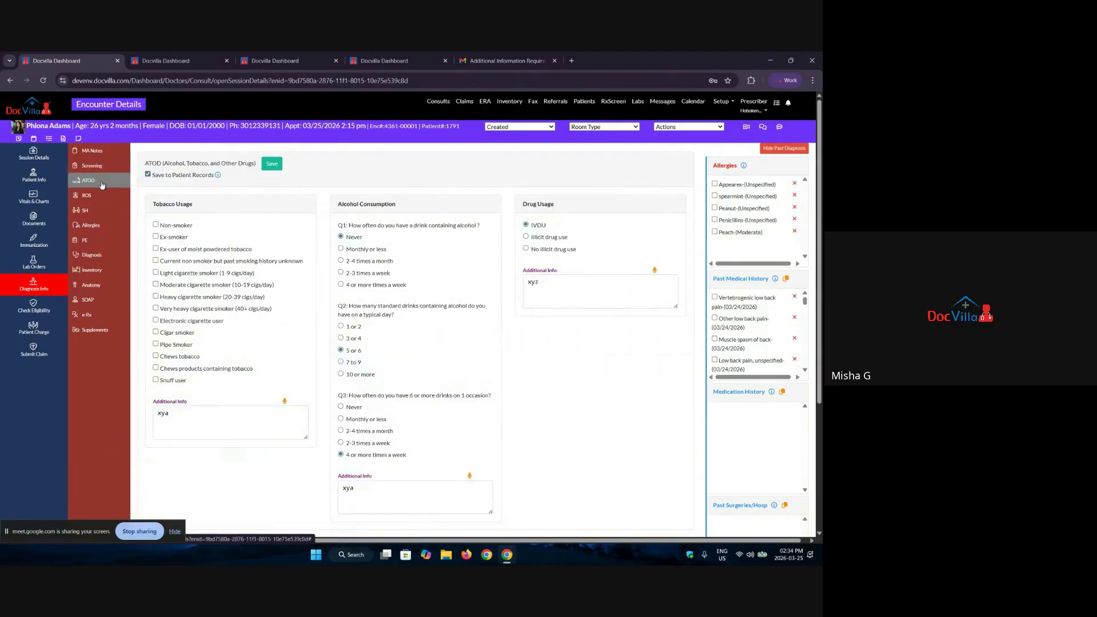
Step: Record the patient as a moderate cigarette smoker on the ATOD form, then open Review of Systems
left_click_drag(145, 164, 260, 159)
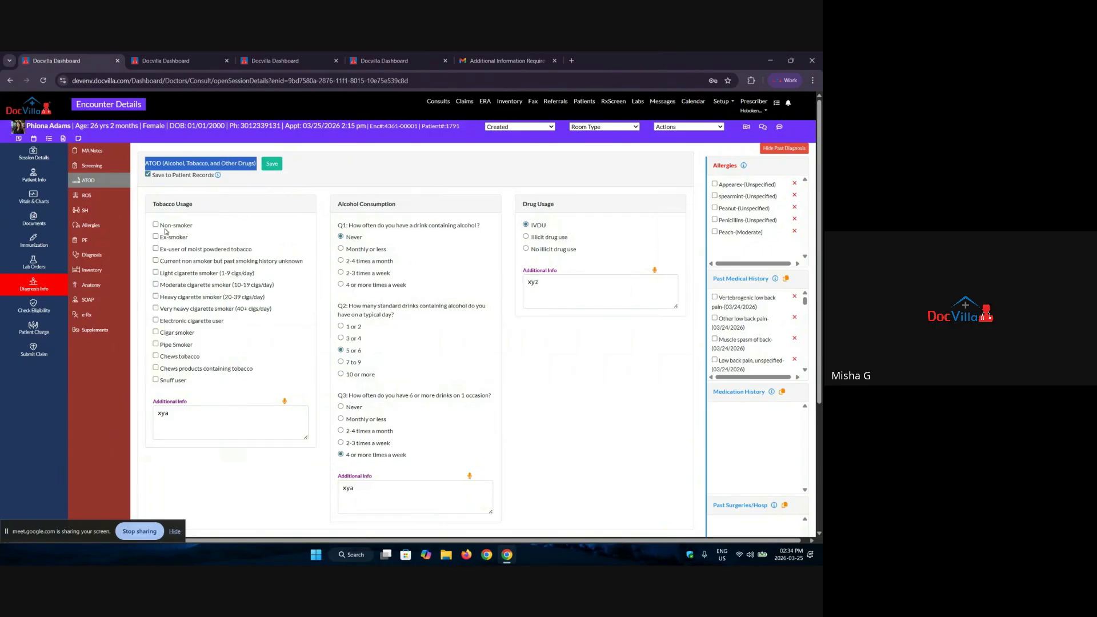
left_click(156, 261)
left_click(156, 284)
left_click(178, 422)
left_click(463, 511)
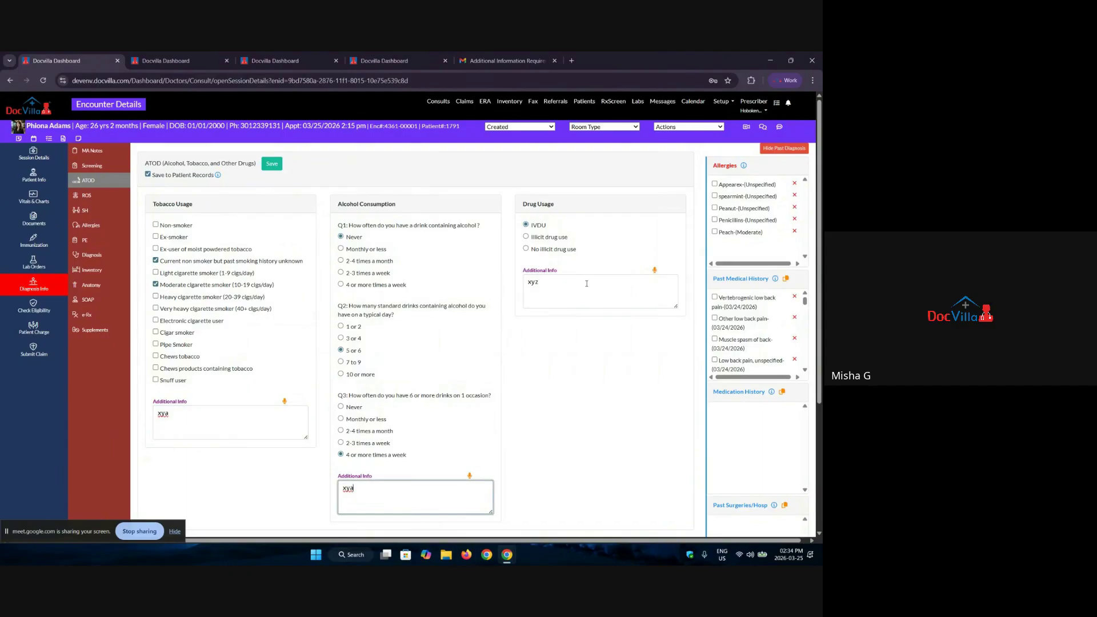
left_click(549, 292)
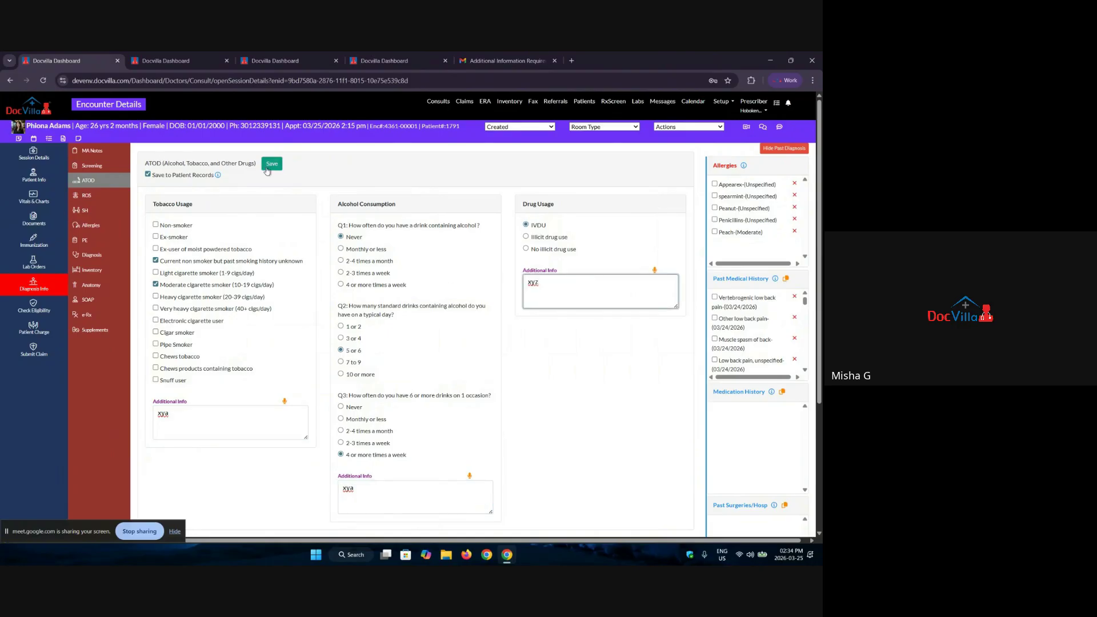
left_click_drag(157, 176, 216, 176)
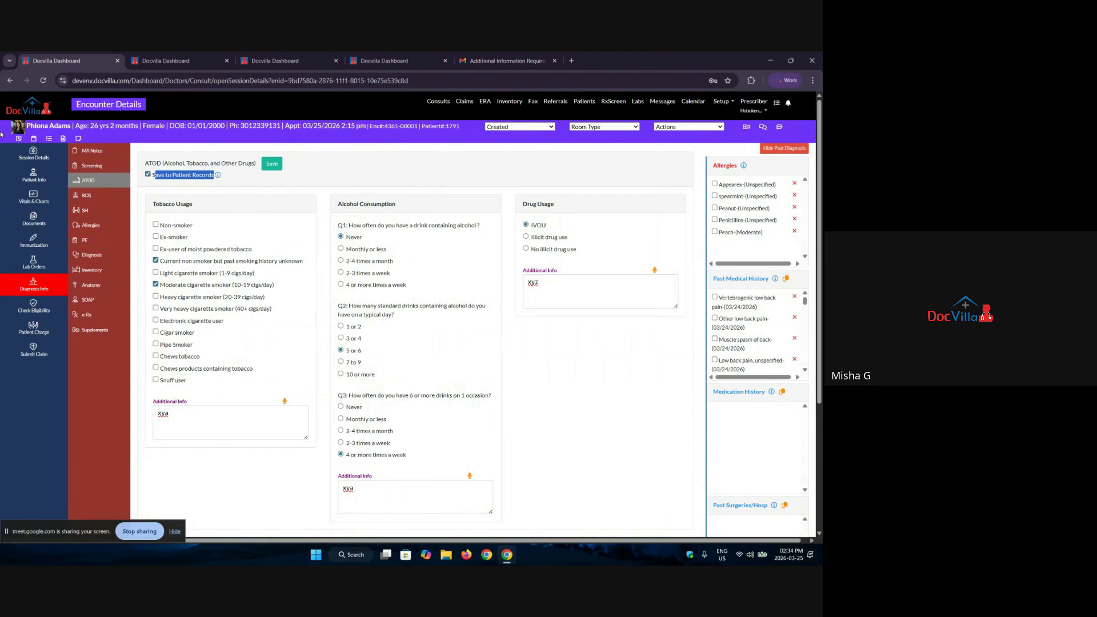
left_click(87, 197)
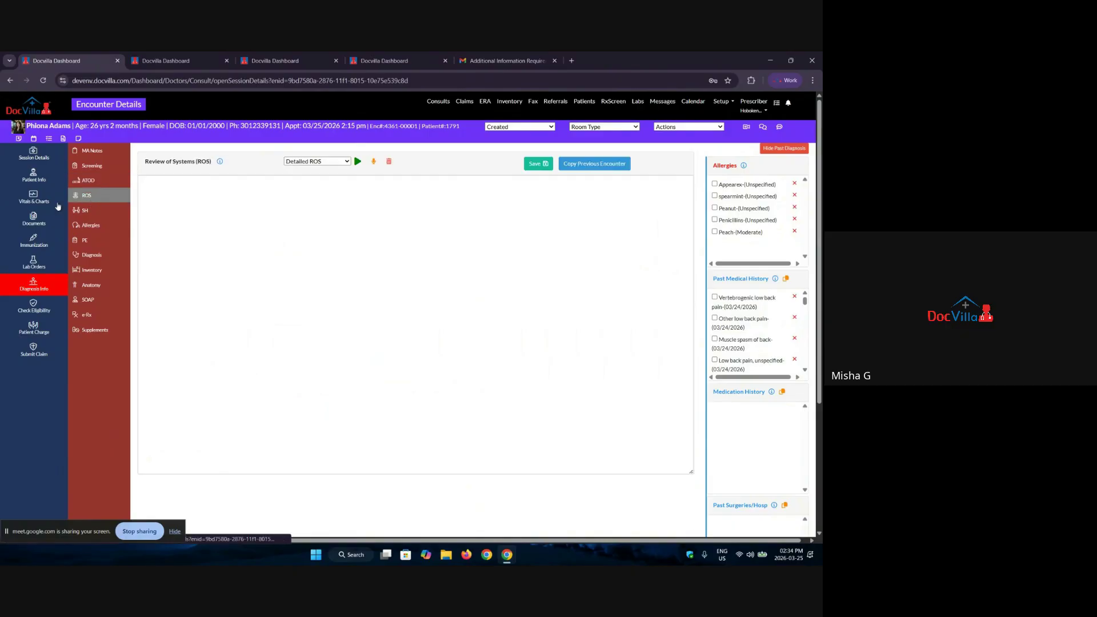
Step: Preview the Detailed ROS template checklist without generating it, then go to Social History
left_click(314, 163)
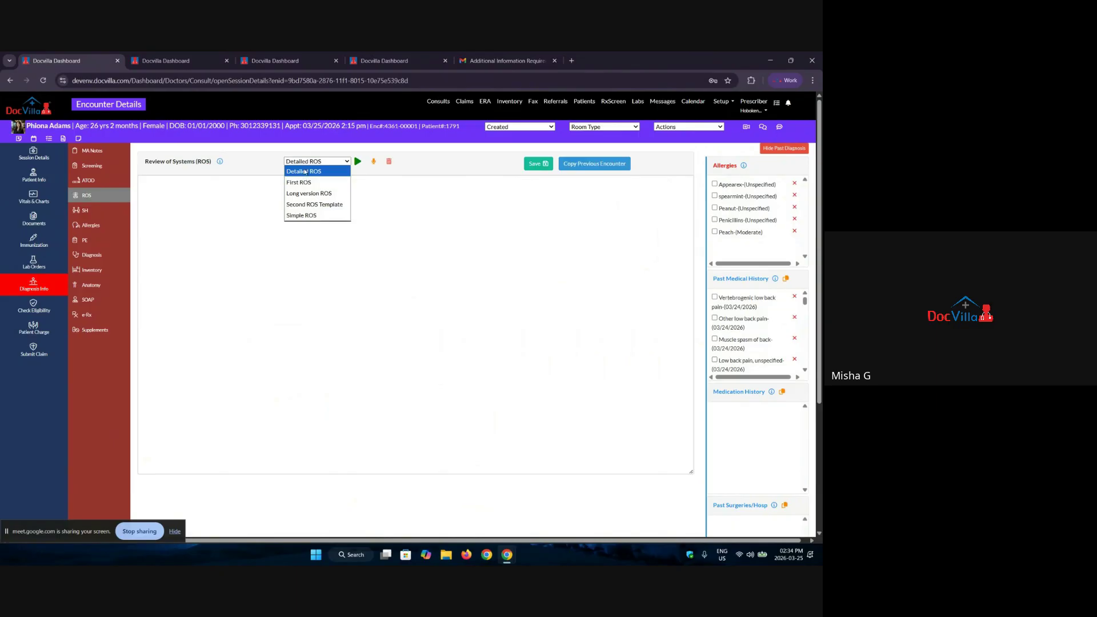
left_click(307, 172)
left_click(358, 162)
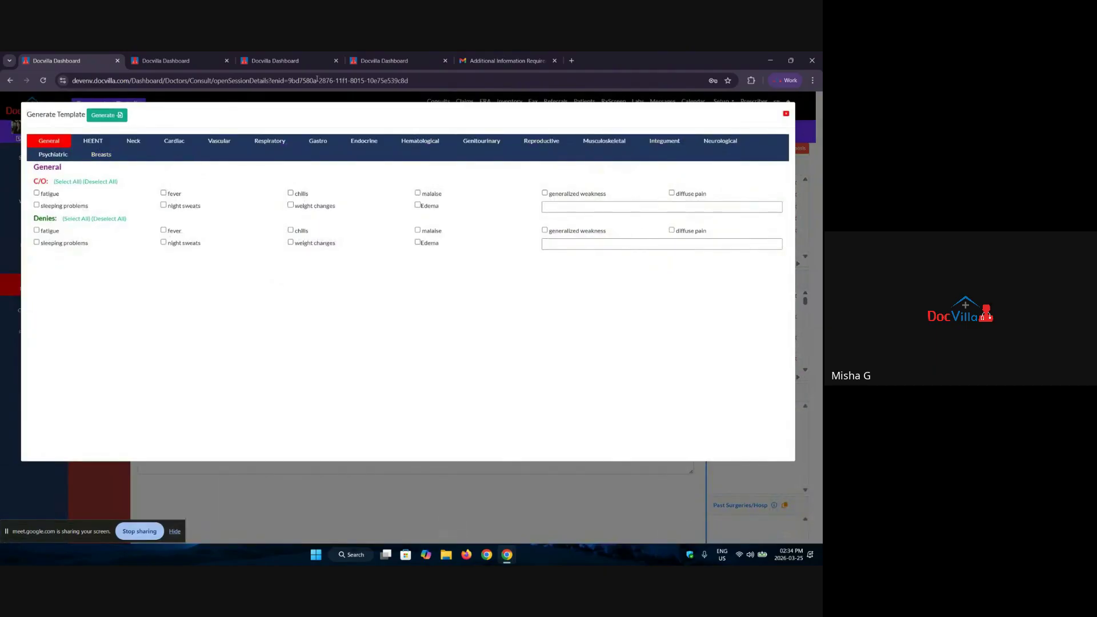
left_click(786, 113)
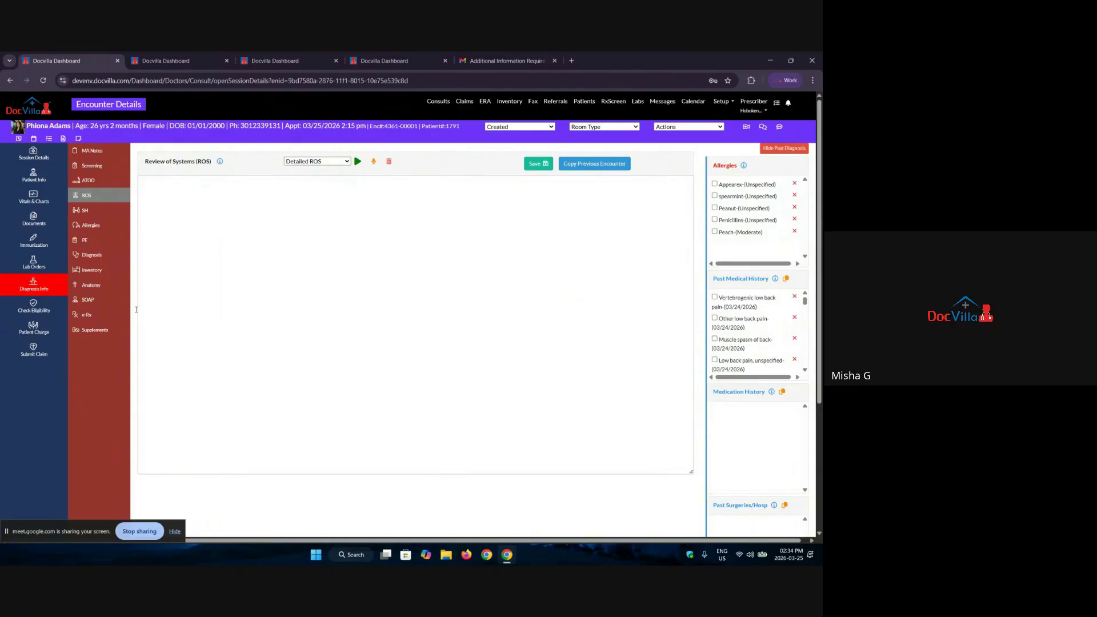
left_click(85, 211)
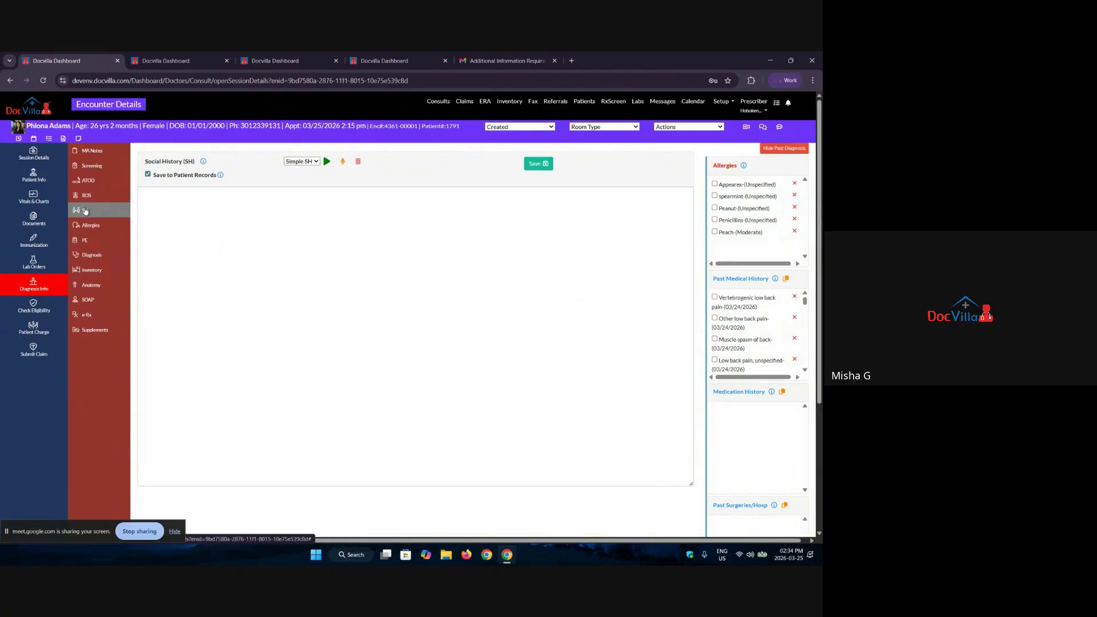
Step: Generate the Simple SH template text into the Social History notes, then open Allergies
left_click(327, 165)
scroll(344, 299, "down", 3)
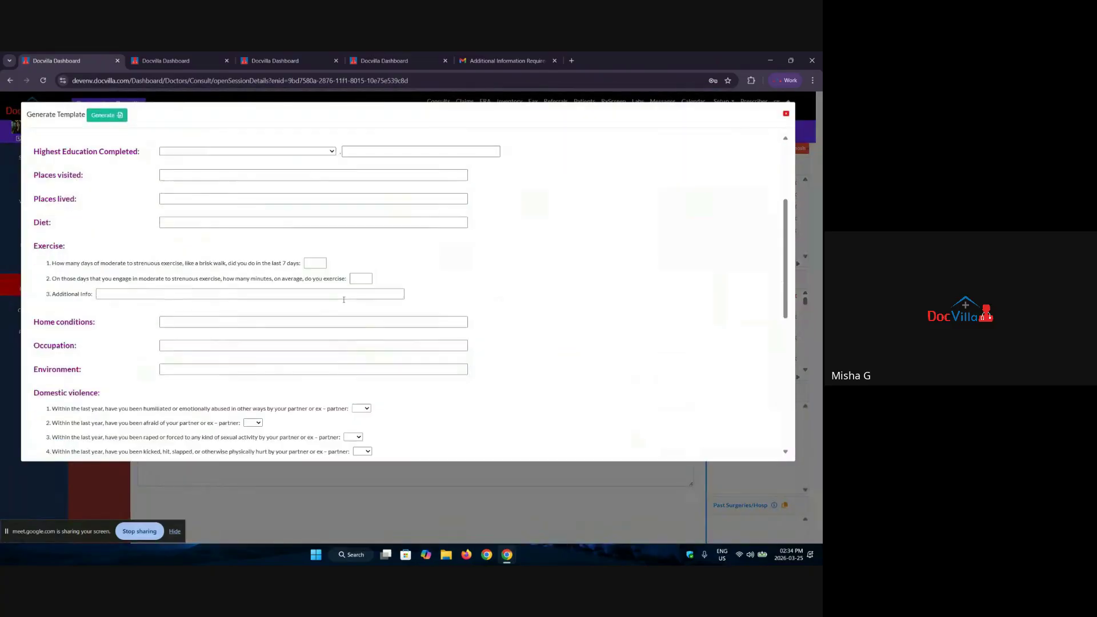
scroll(344, 299, "down", 5)
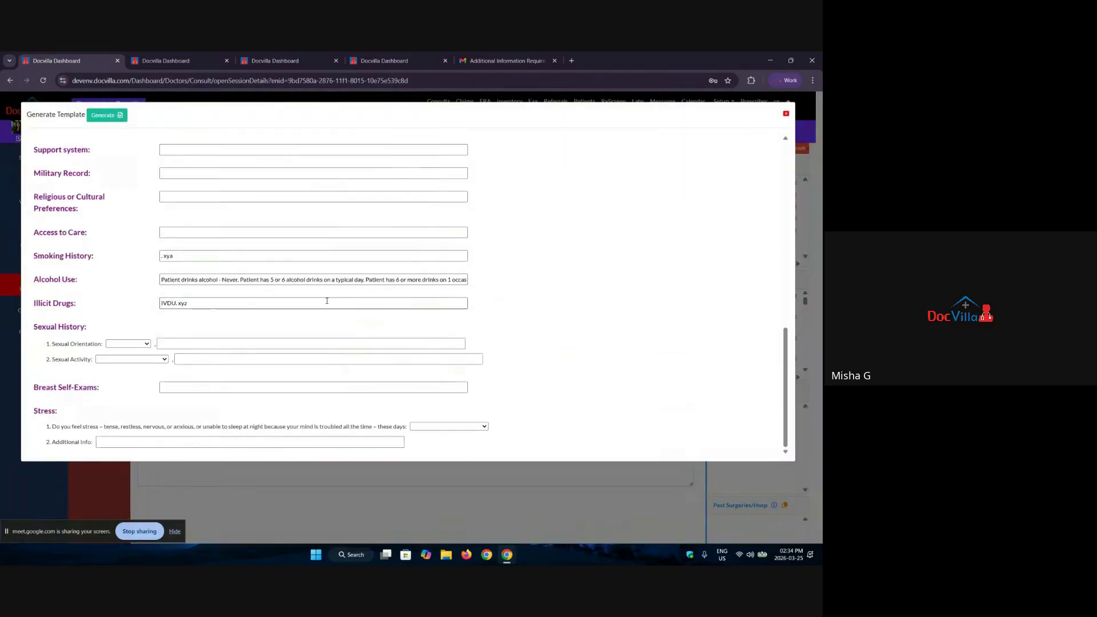
left_click(100, 116)
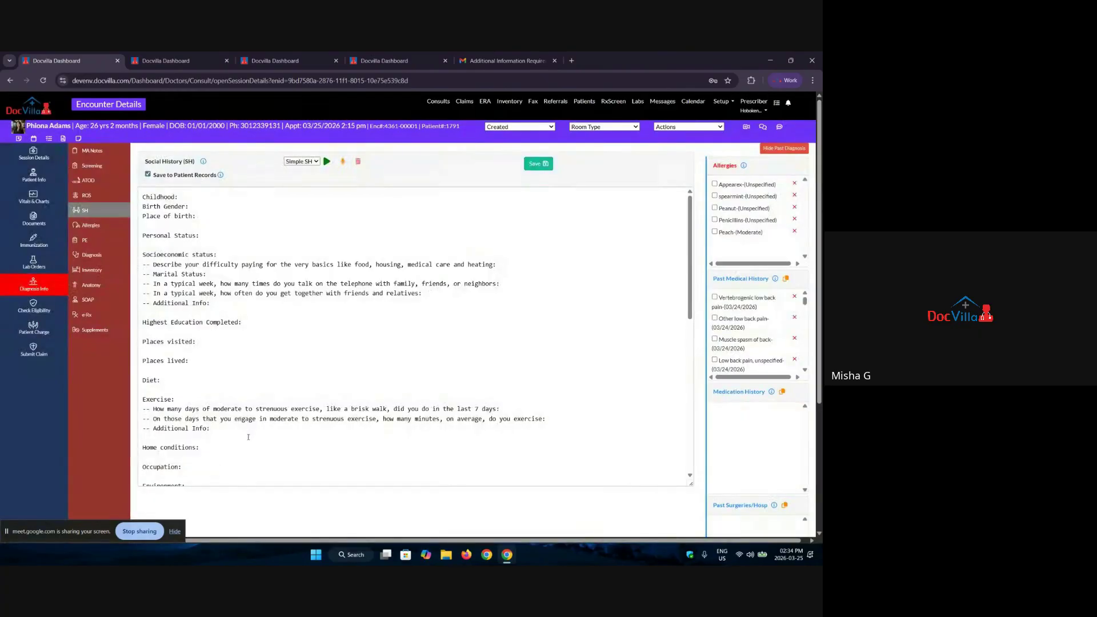
scroll(248, 437, "down", 10)
scroll(303, 339, "down", 2)
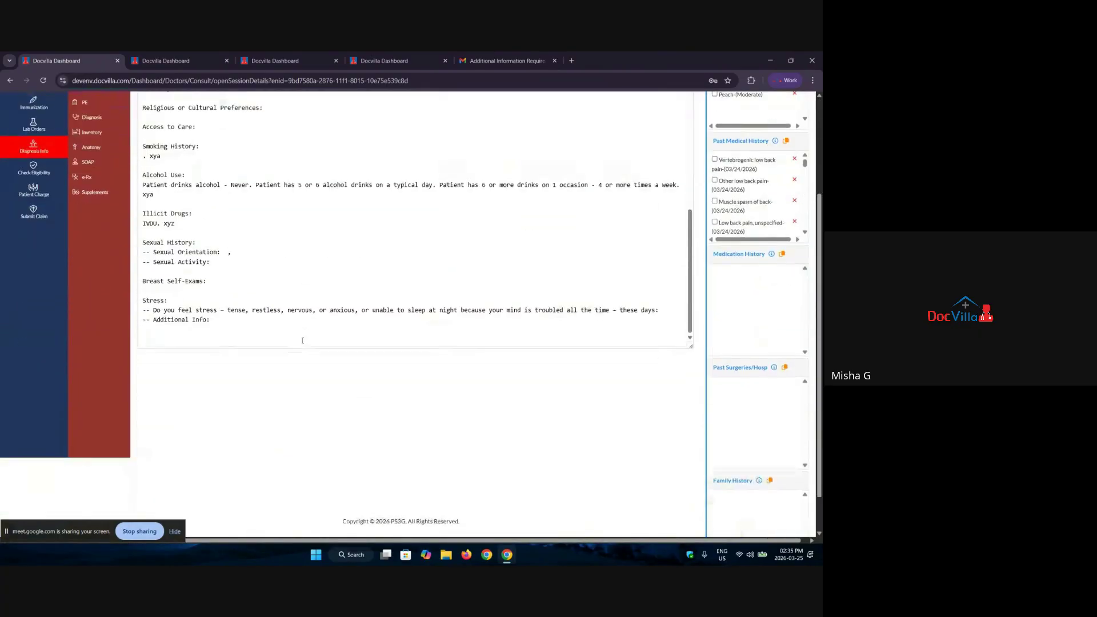
scroll(291, 351, "up", 12)
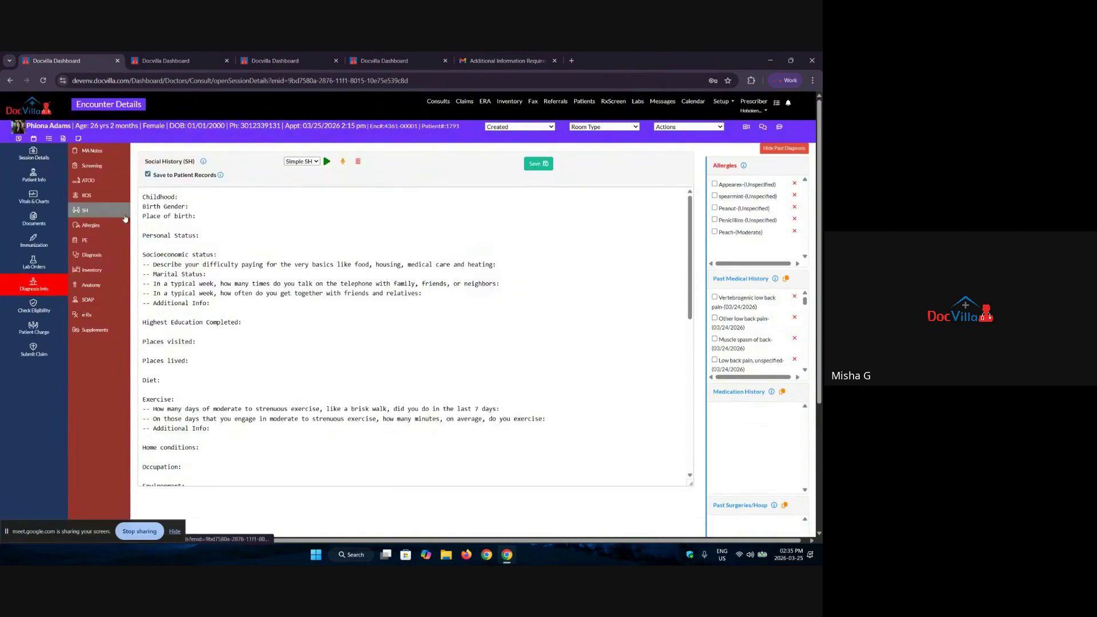
left_click(113, 225)
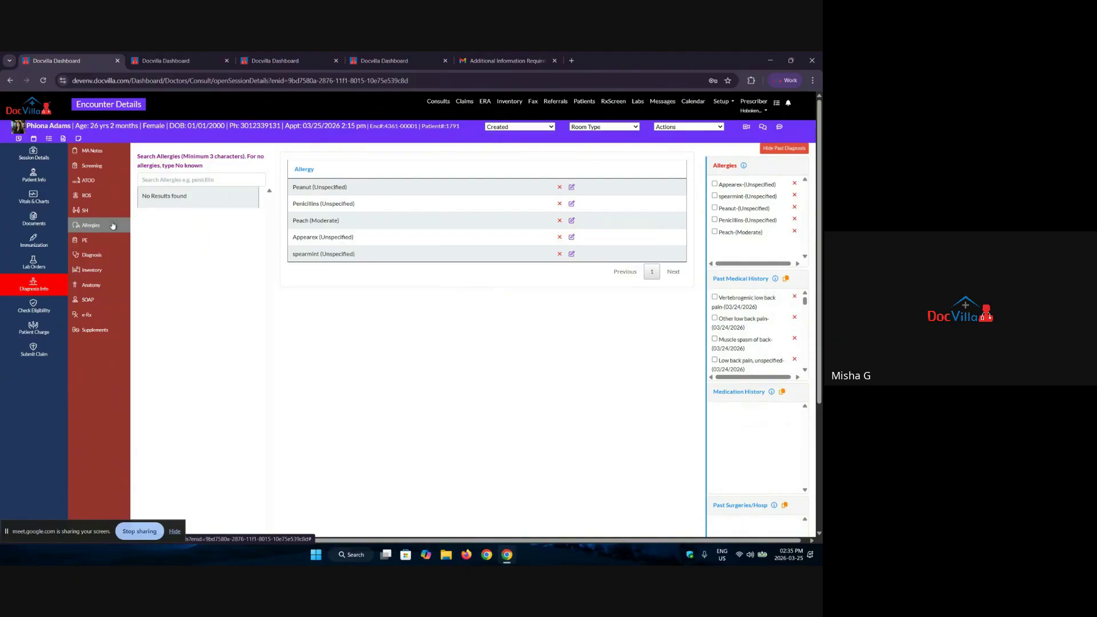
Step: Add a Pear allergy at Unspecified level to the patient, then open Physical Exam
left_click(194, 181)
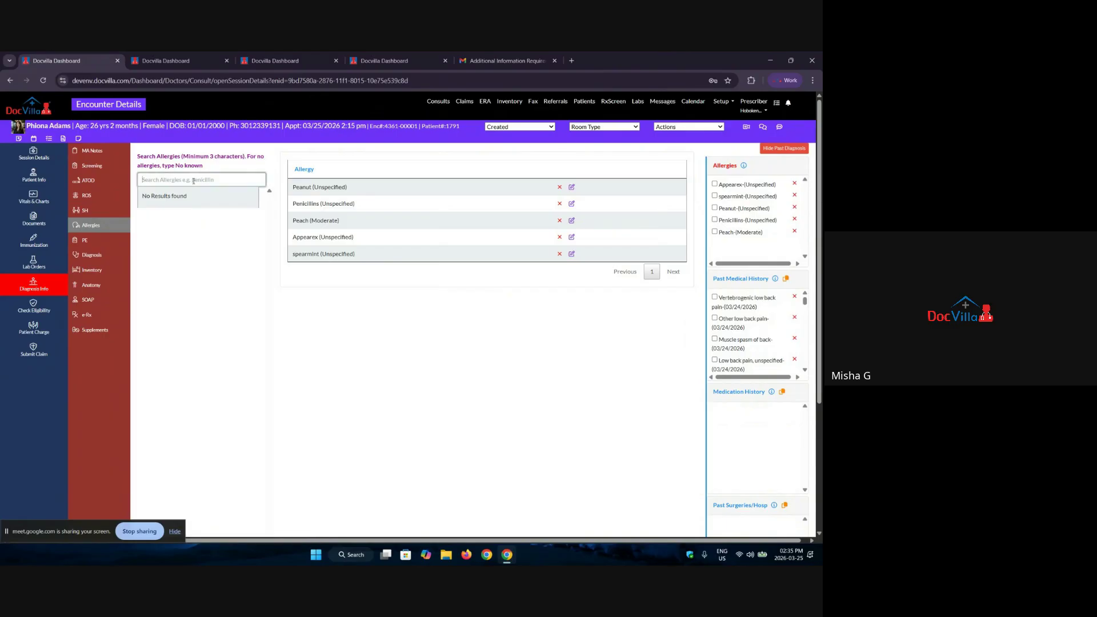
type("pear")
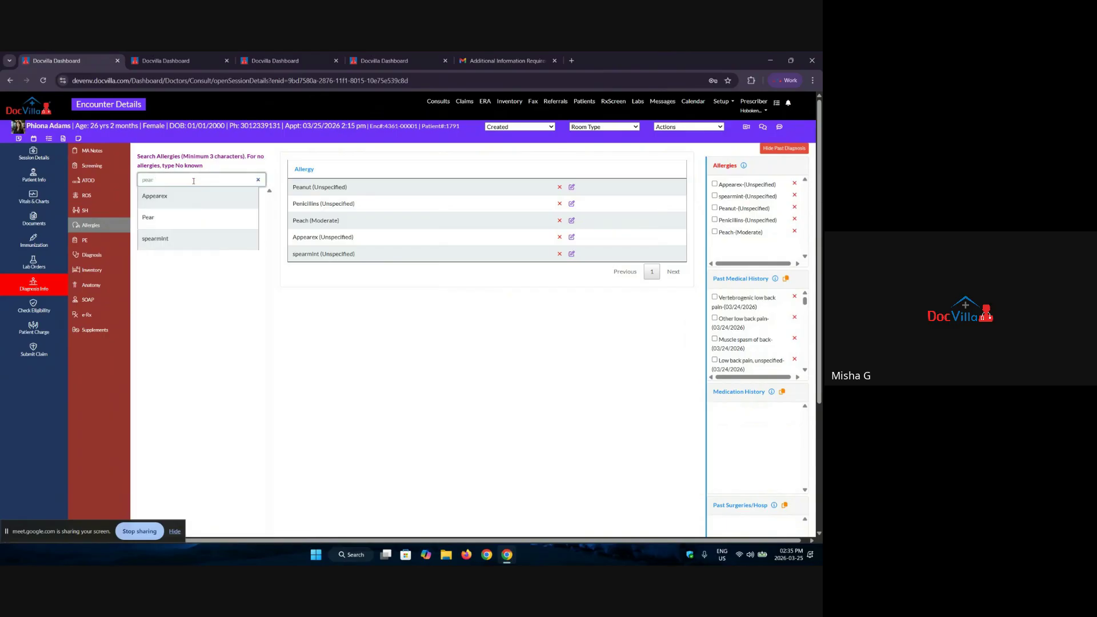
left_click(179, 218)
left_click(343, 150)
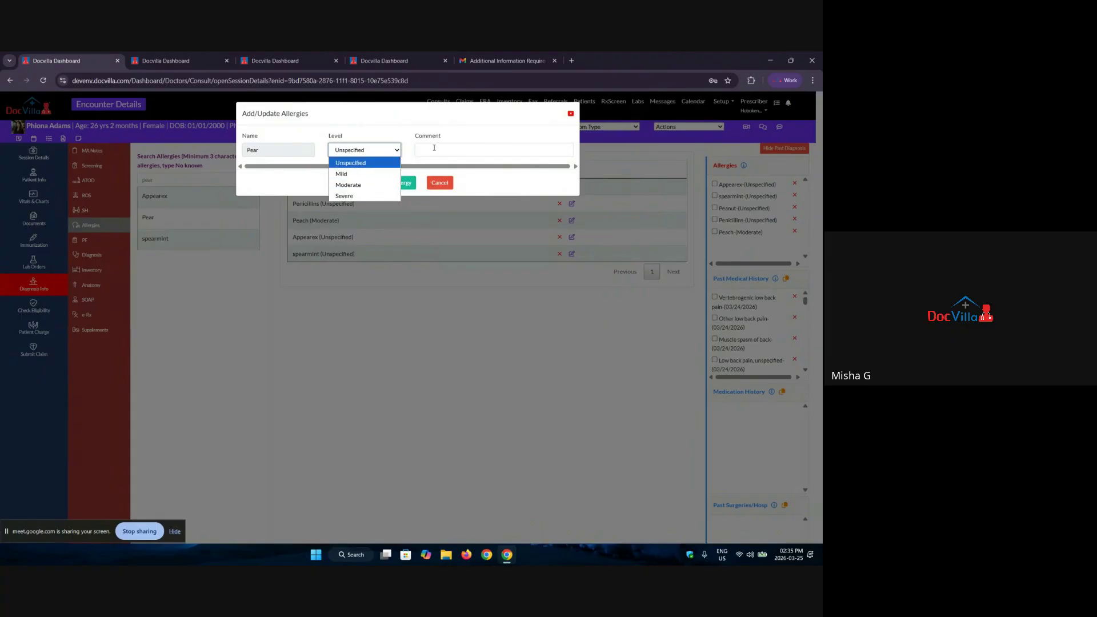
left_click(435, 148)
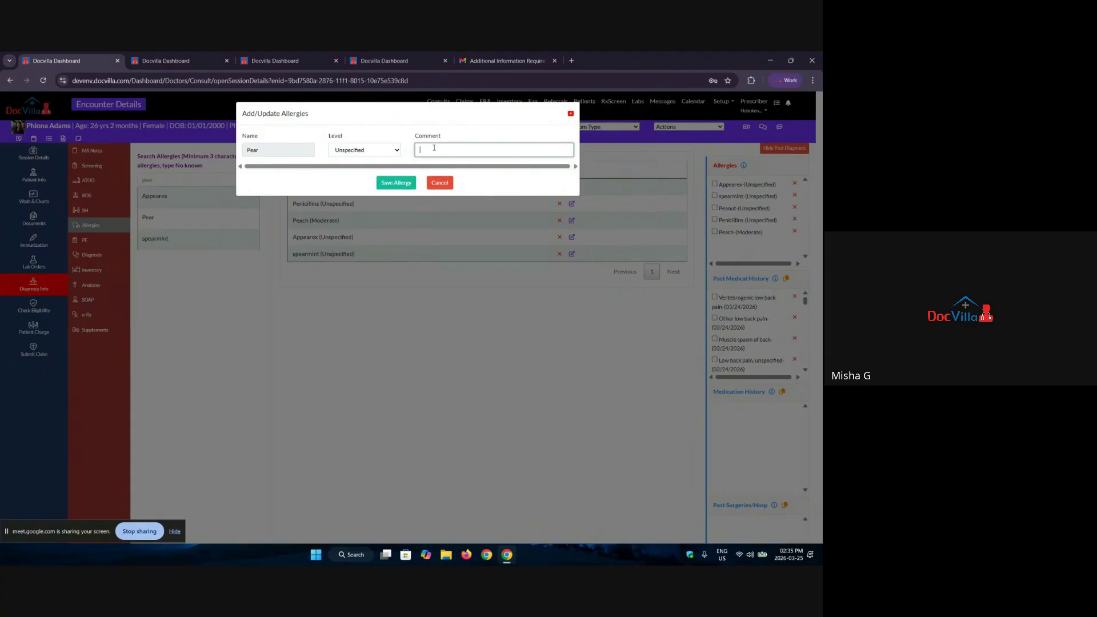
left_click(387, 183)
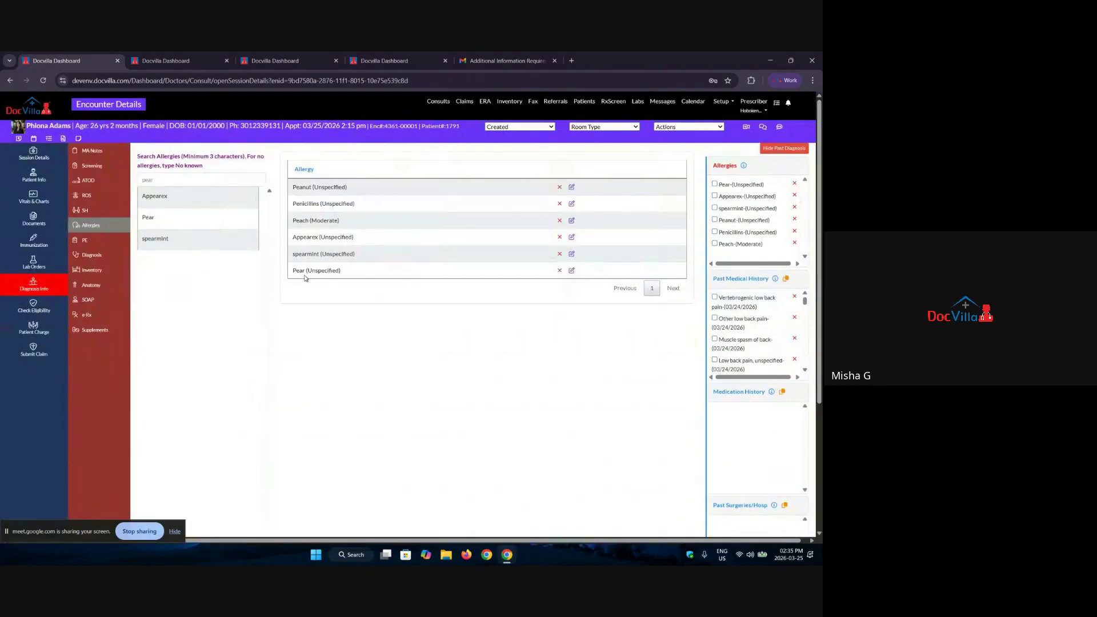
left_click_drag(296, 271, 352, 271)
left_click(81, 241)
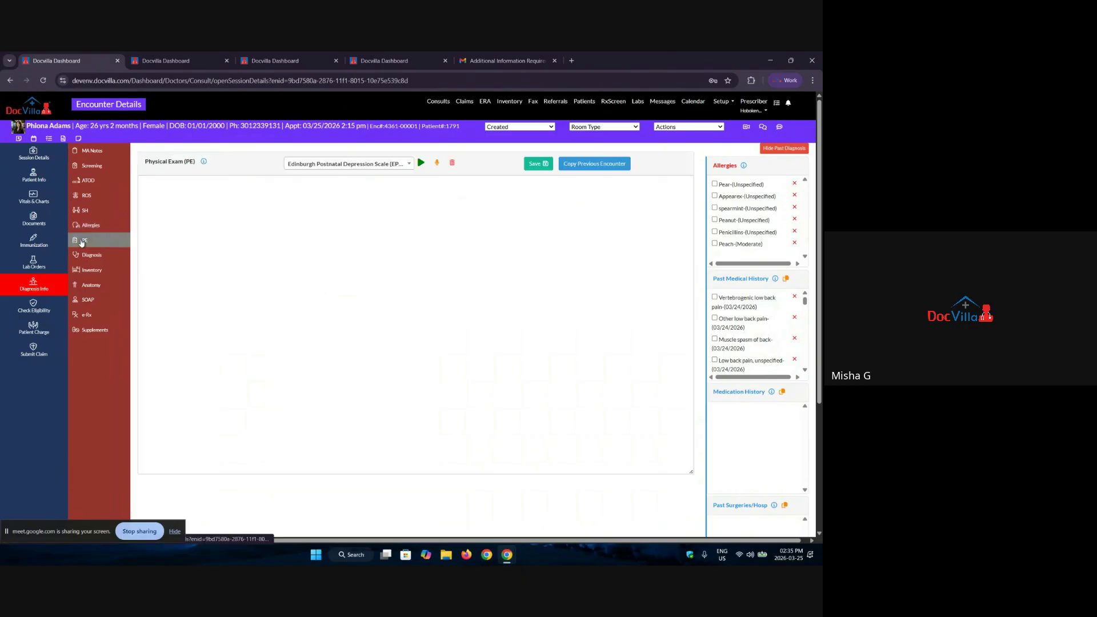
Step: Insert the Psych Normal template text into the Physical Exam notes, then open Diagnosis
left_click(331, 165)
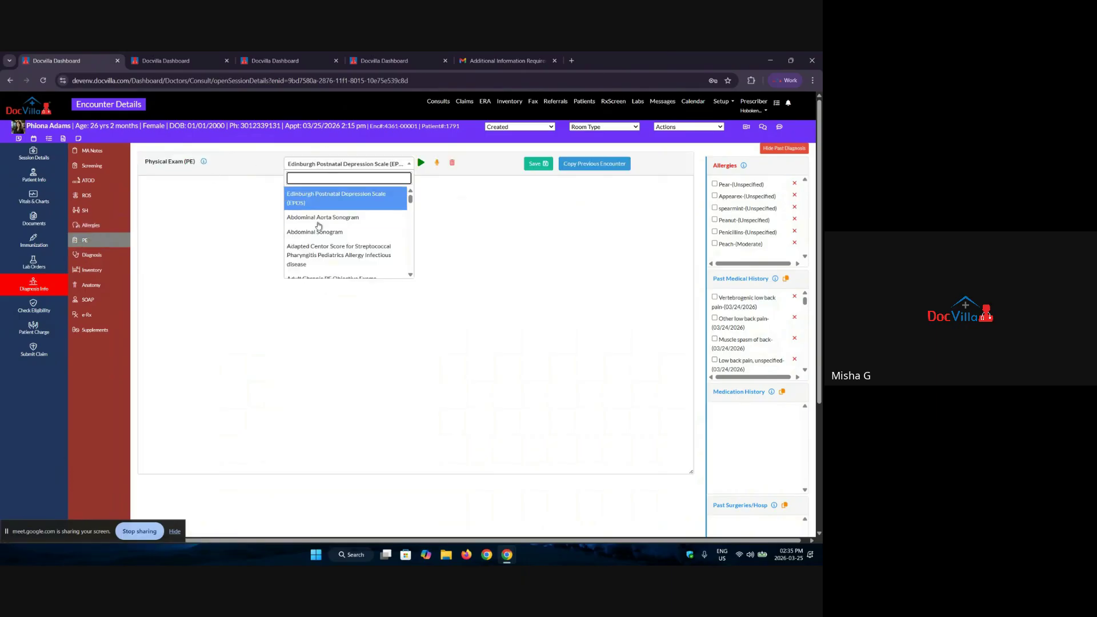
scroll(339, 234, "down", 8)
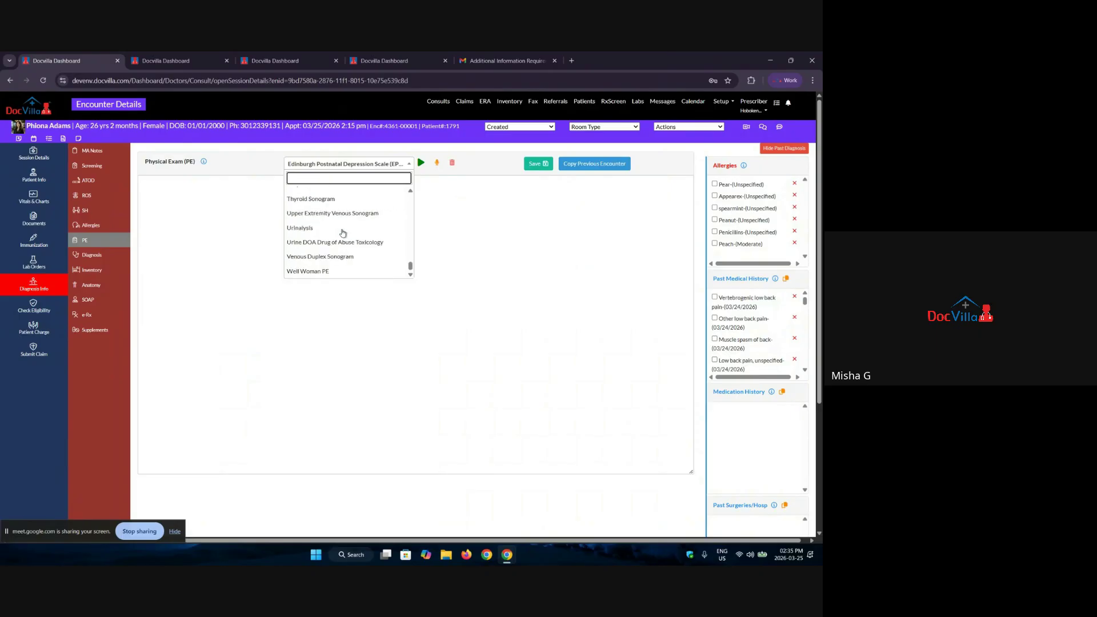
scroll(343, 233, "up", 8)
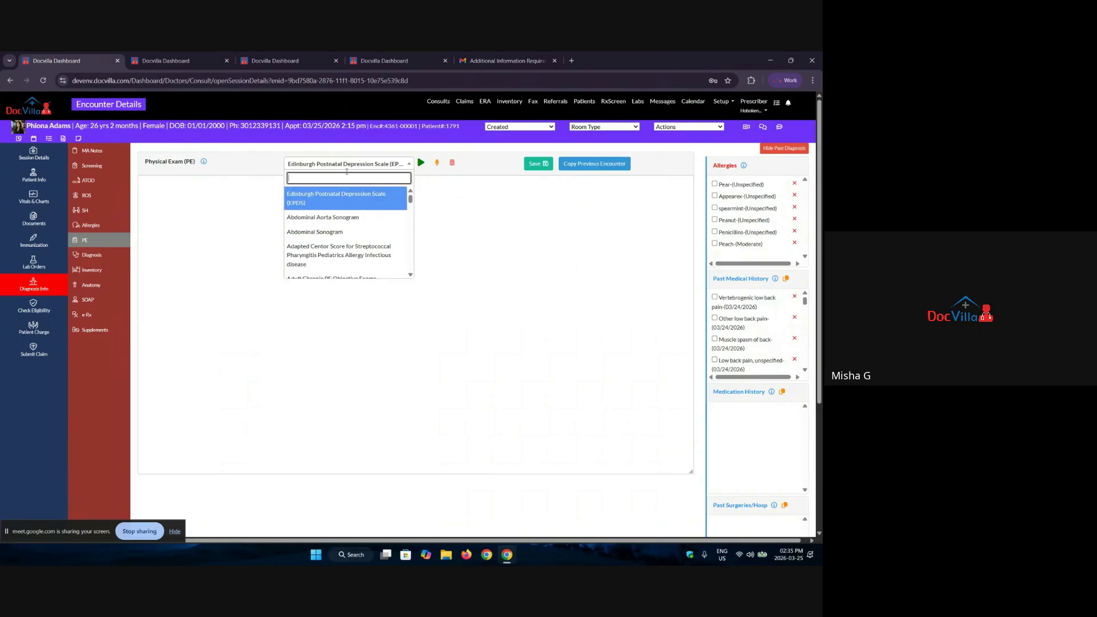
type("psych")
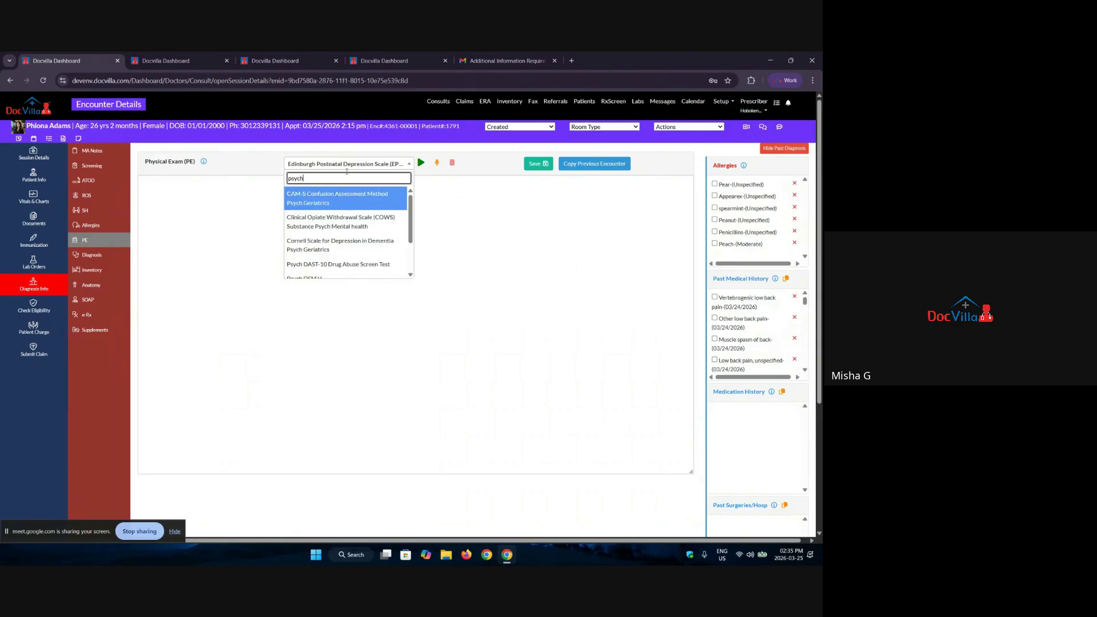
scroll(331, 206, "down", 3)
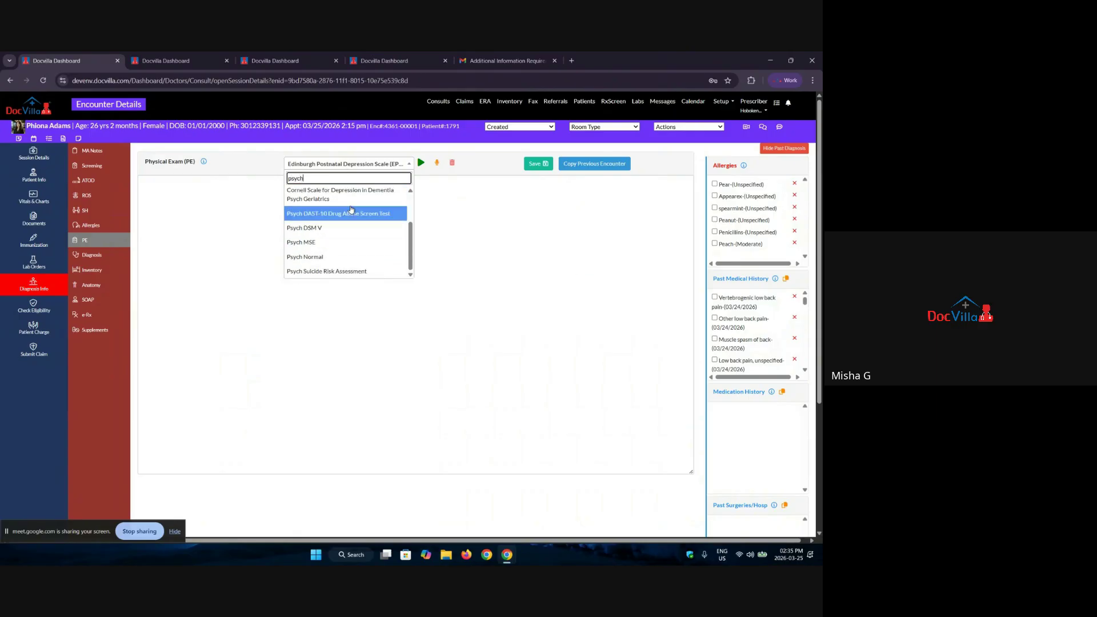
left_click(326, 257)
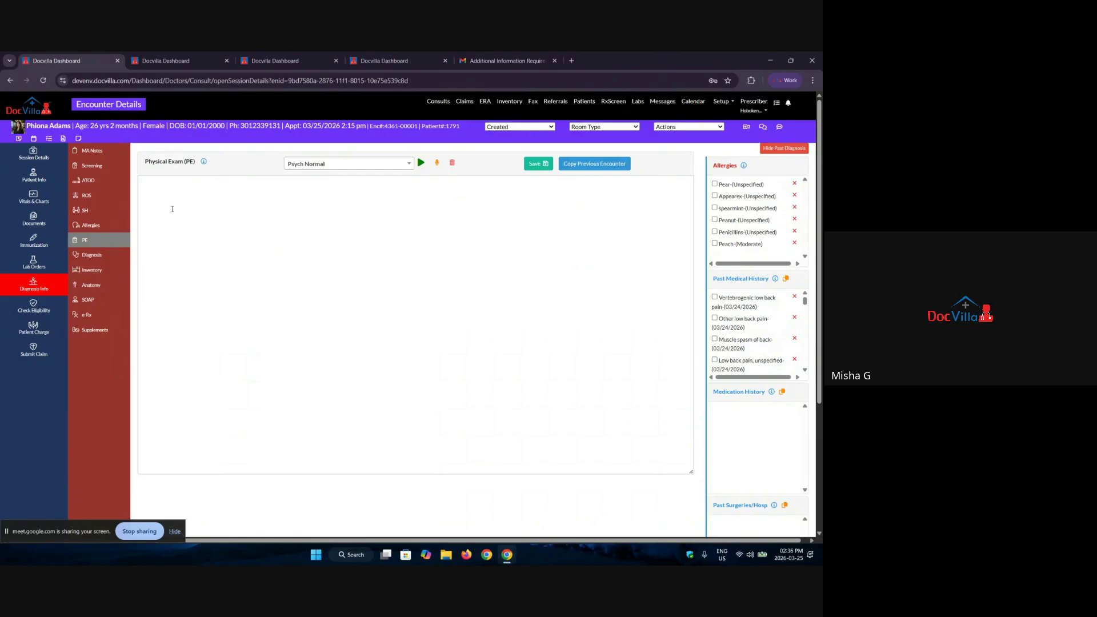
left_click(422, 162)
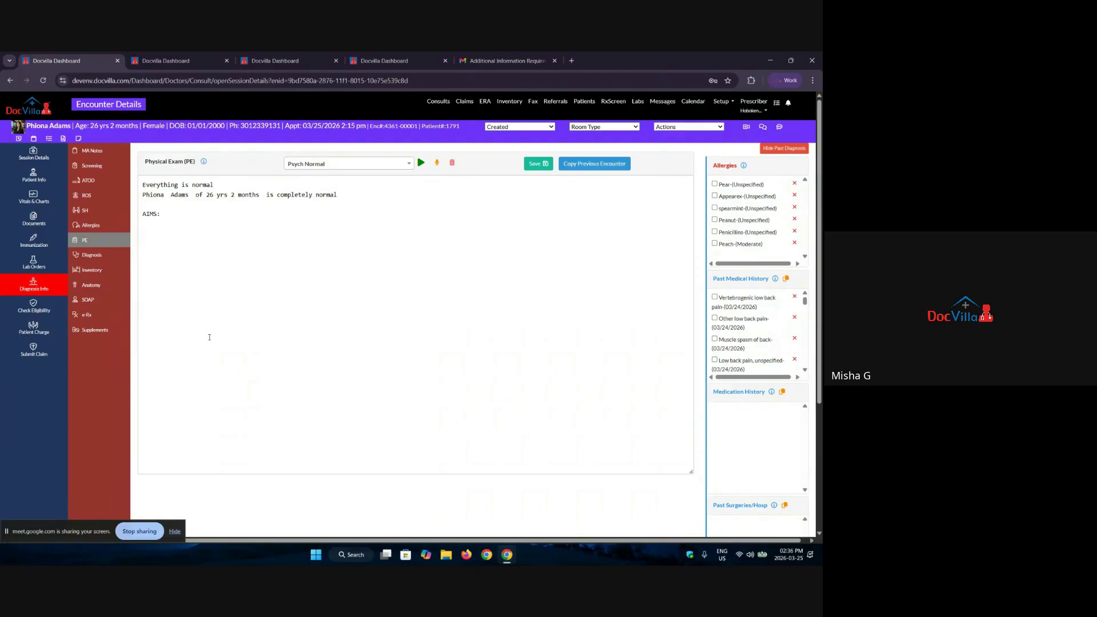
left_click_drag(209, 337, 171, 203)
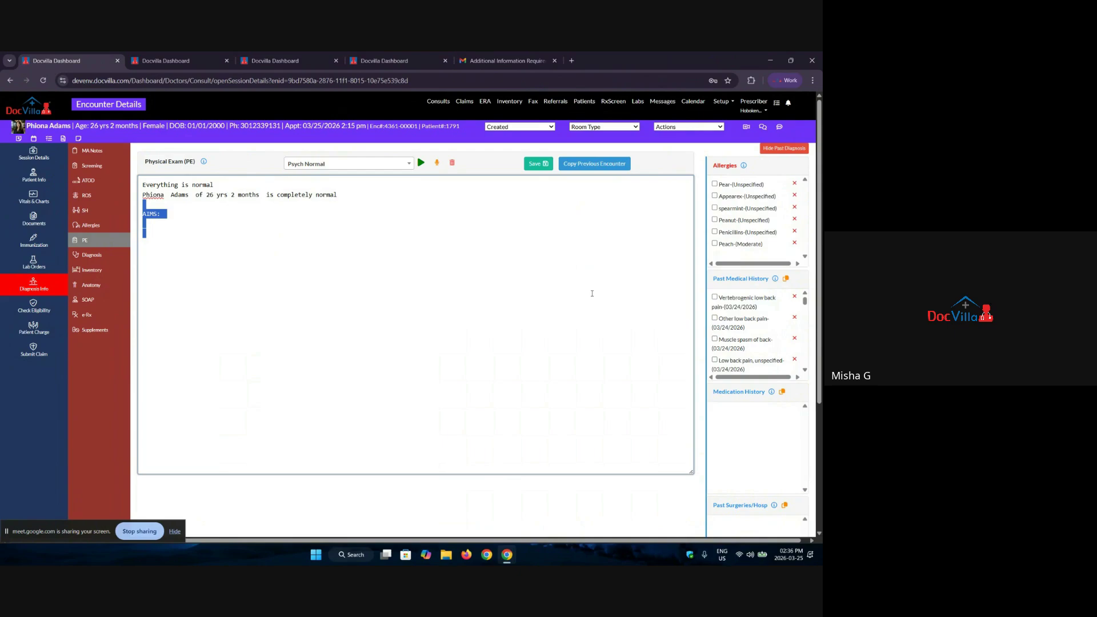
left_click(95, 257)
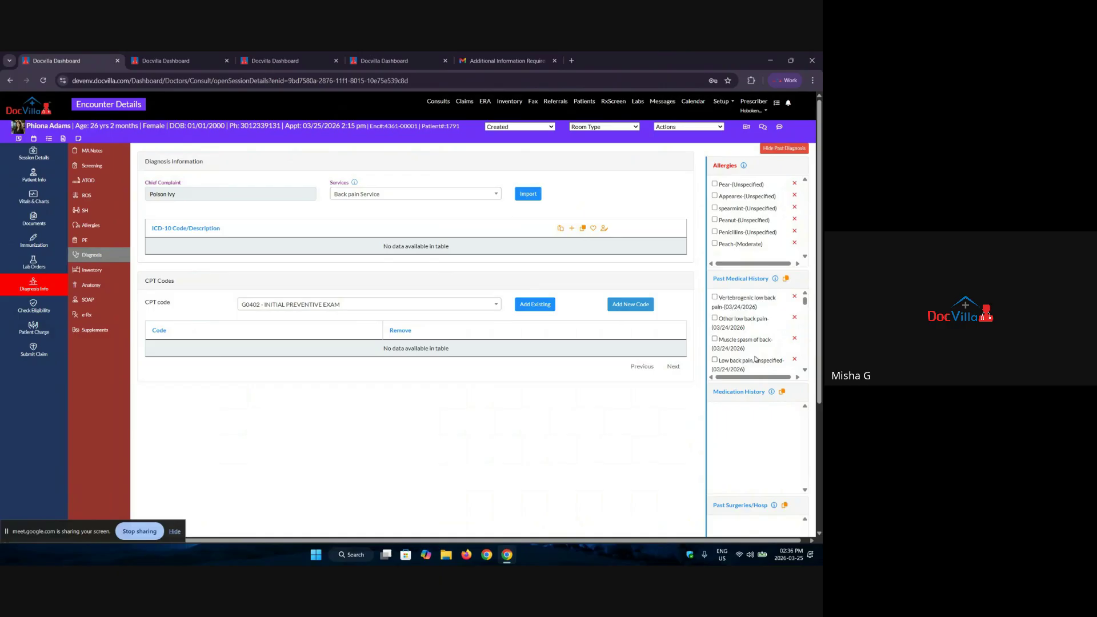
Step: Try entering a code in the Add New Code form, then close it without saving
left_click(571, 229)
left_click(318, 154)
type("r")
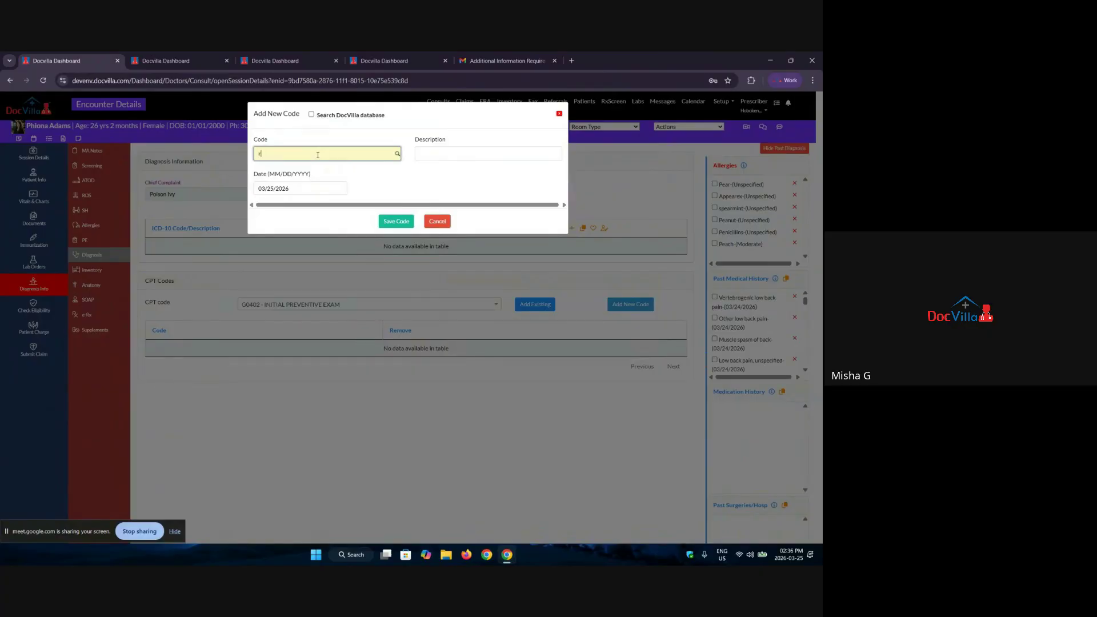
type("sxerd")
key("ctrl+a")
type("r")
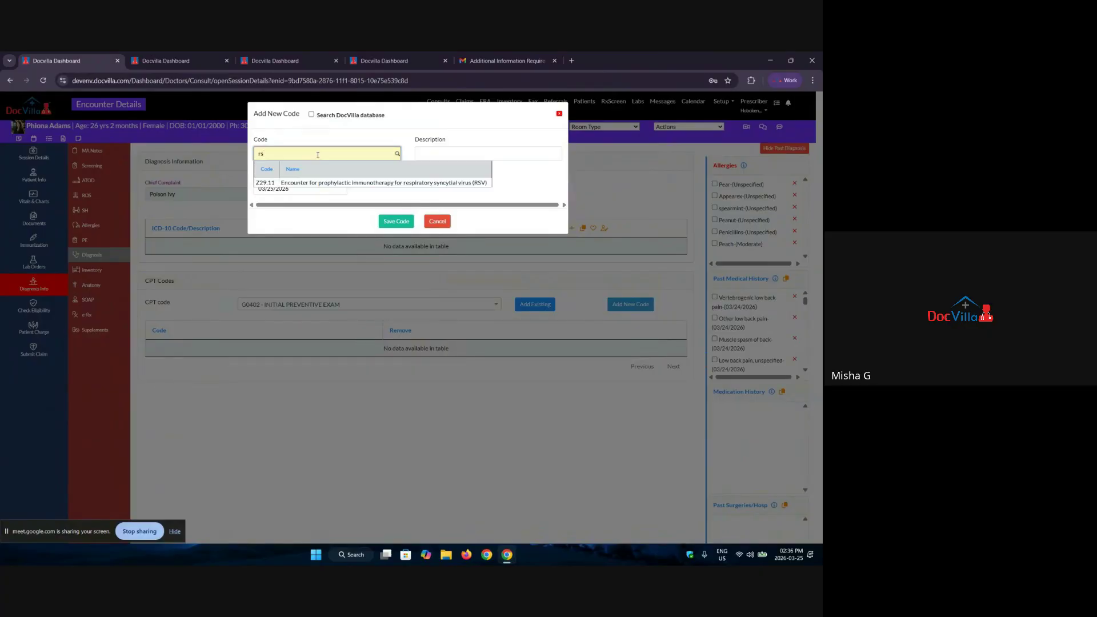
key("BackSpace")
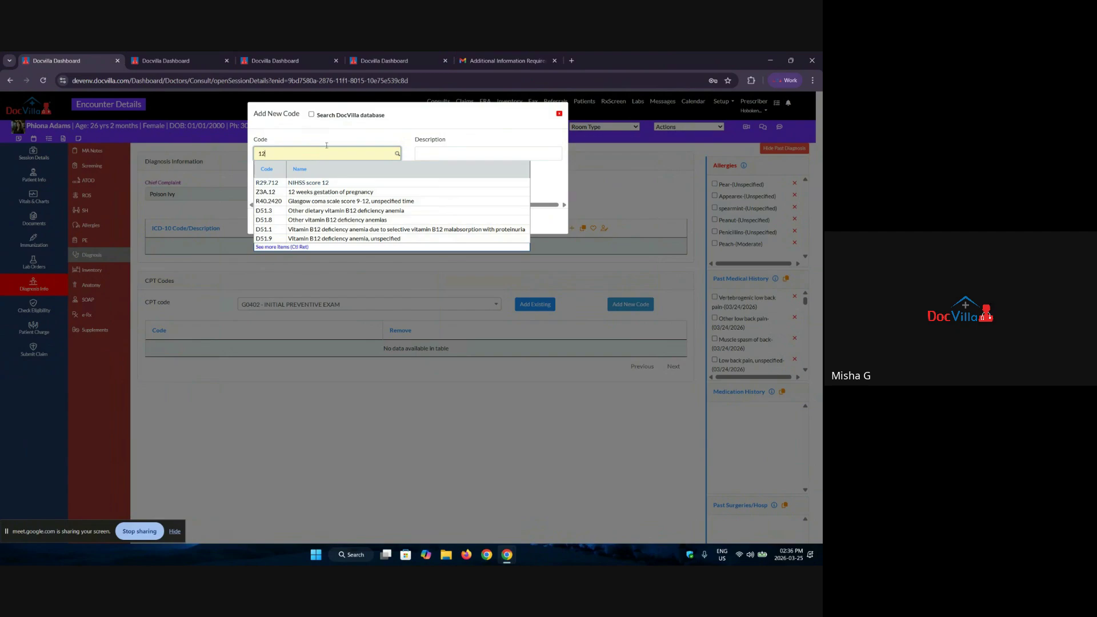
left_click(559, 113)
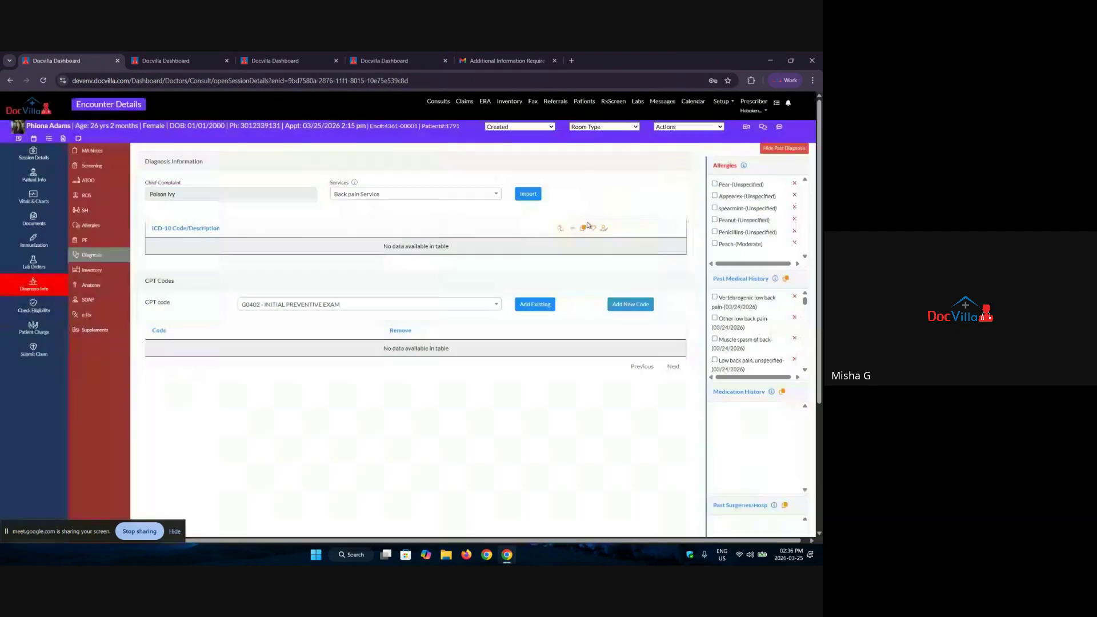
Step: Browse the saved ICD codes list twice and close it without adding anything
left_click(594, 227)
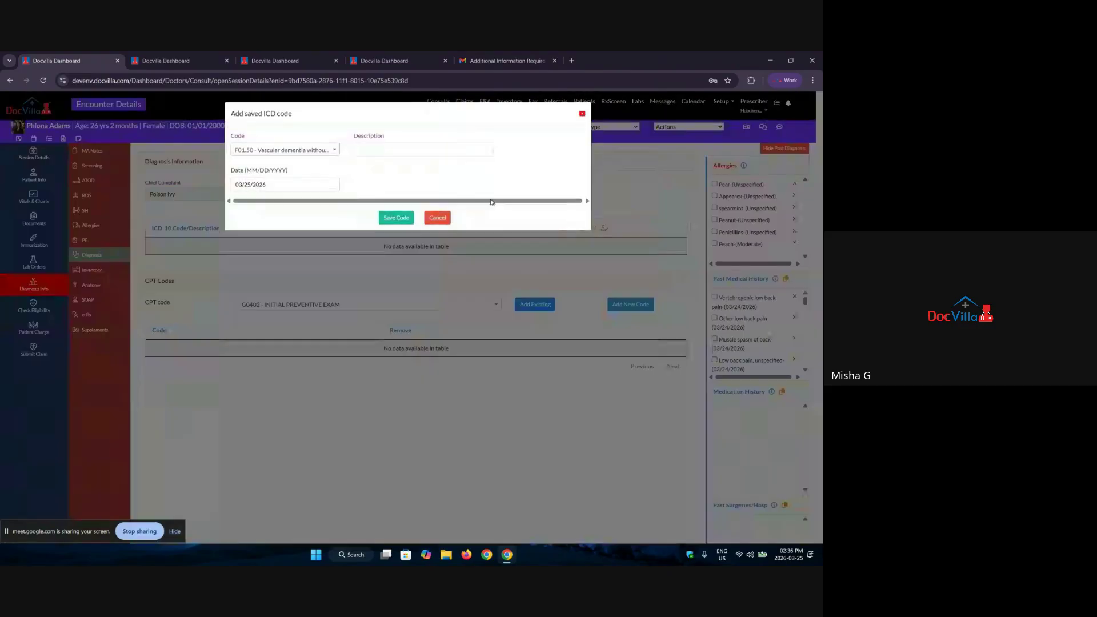
left_click(264, 152)
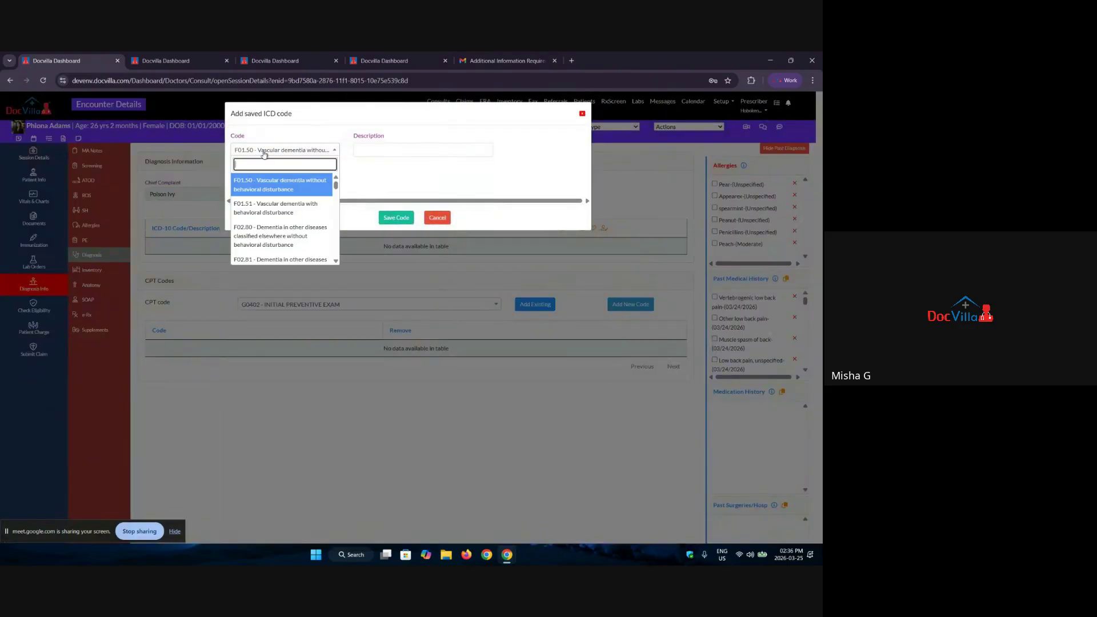
left_click(583, 114)
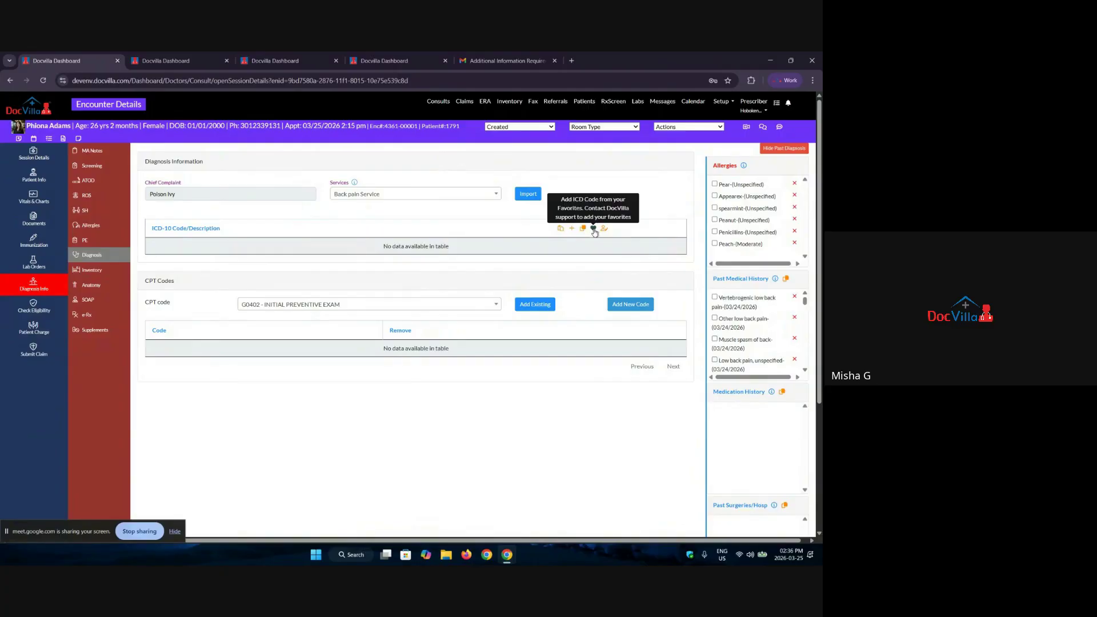
left_click(594, 229)
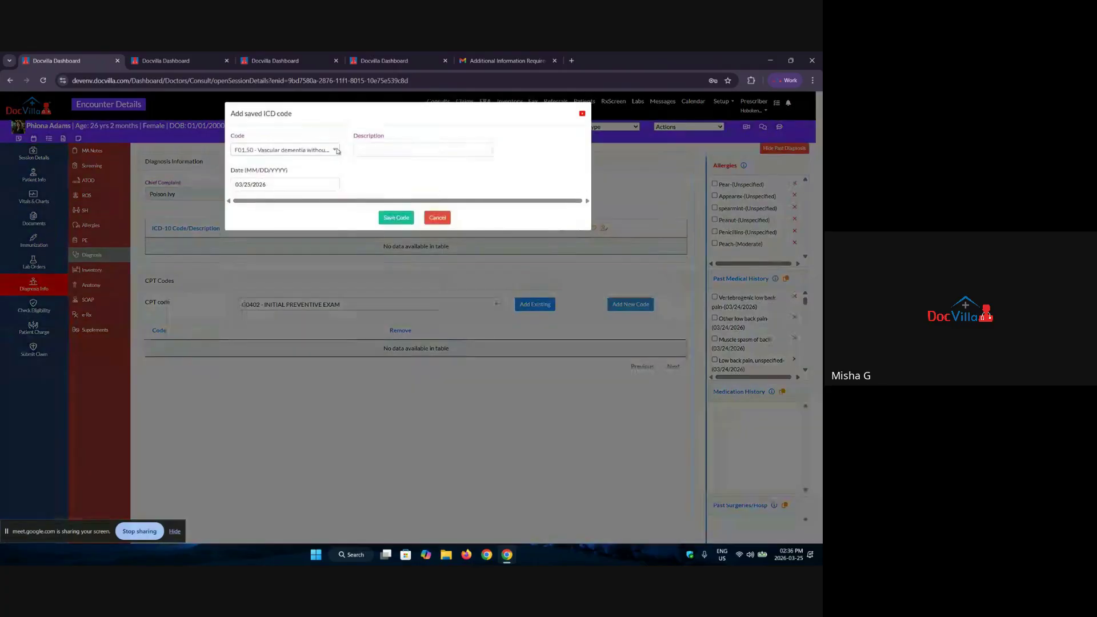
left_click(283, 150)
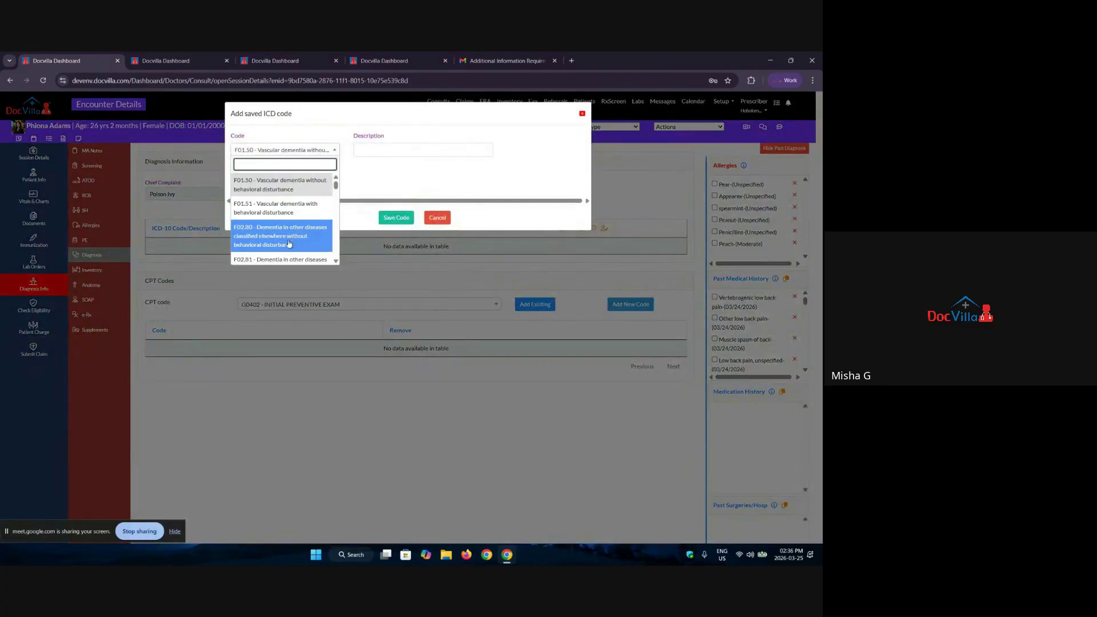
left_click(582, 114)
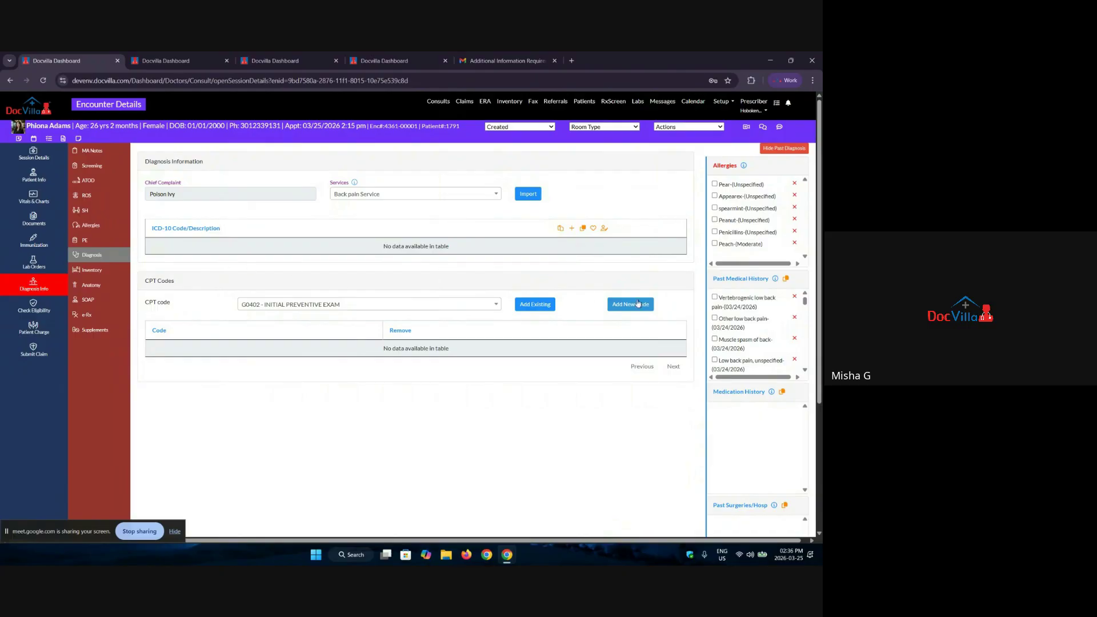
Step: Search 'thyroi' and save Tuberculosis of thyroid gland (A18.81) to the encounter's ICD-10 codes
left_click(571, 228)
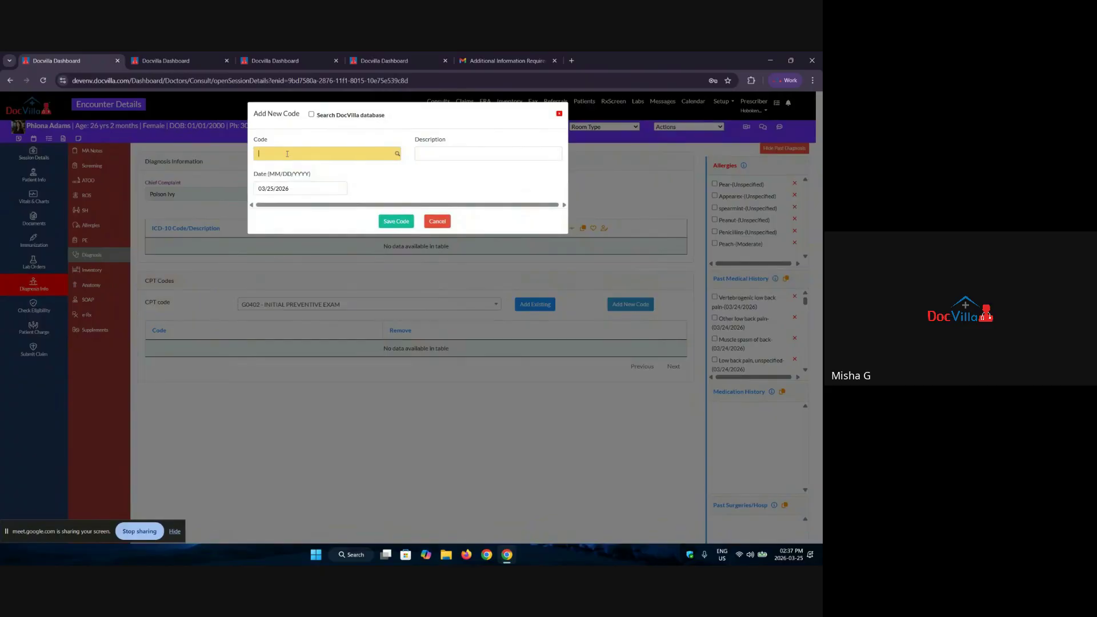
type("thyroi")
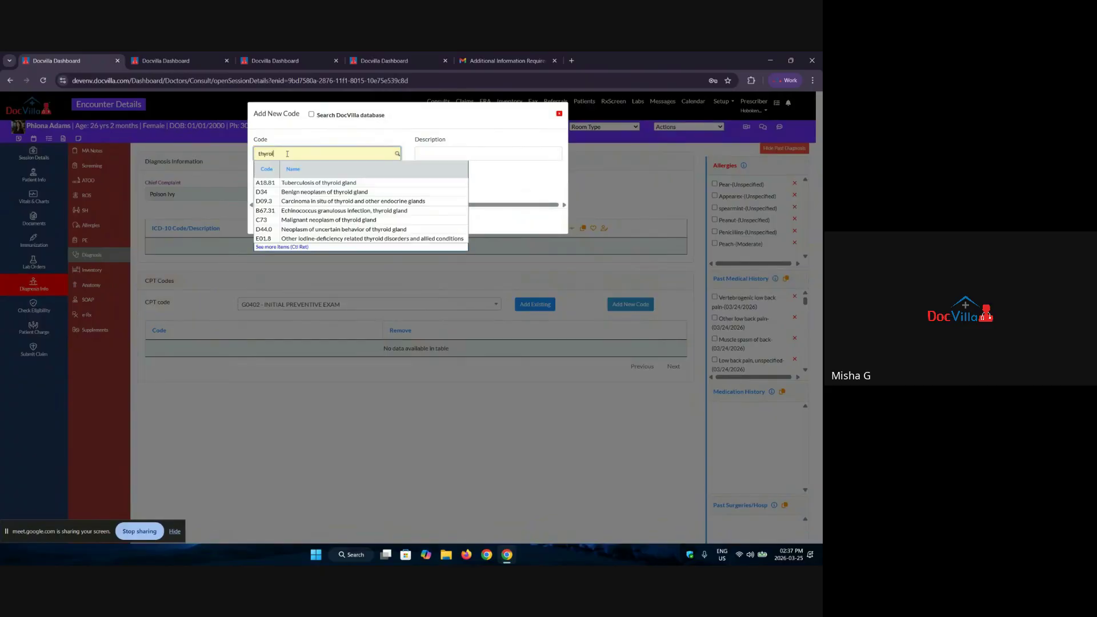
left_click(314, 183)
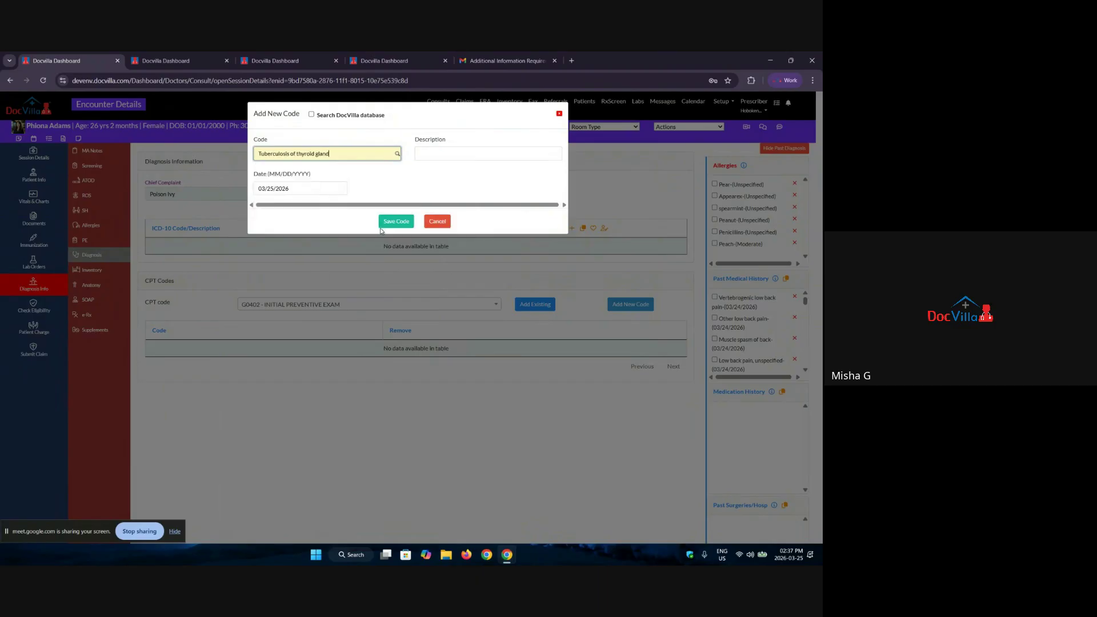
left_click(398, 221)
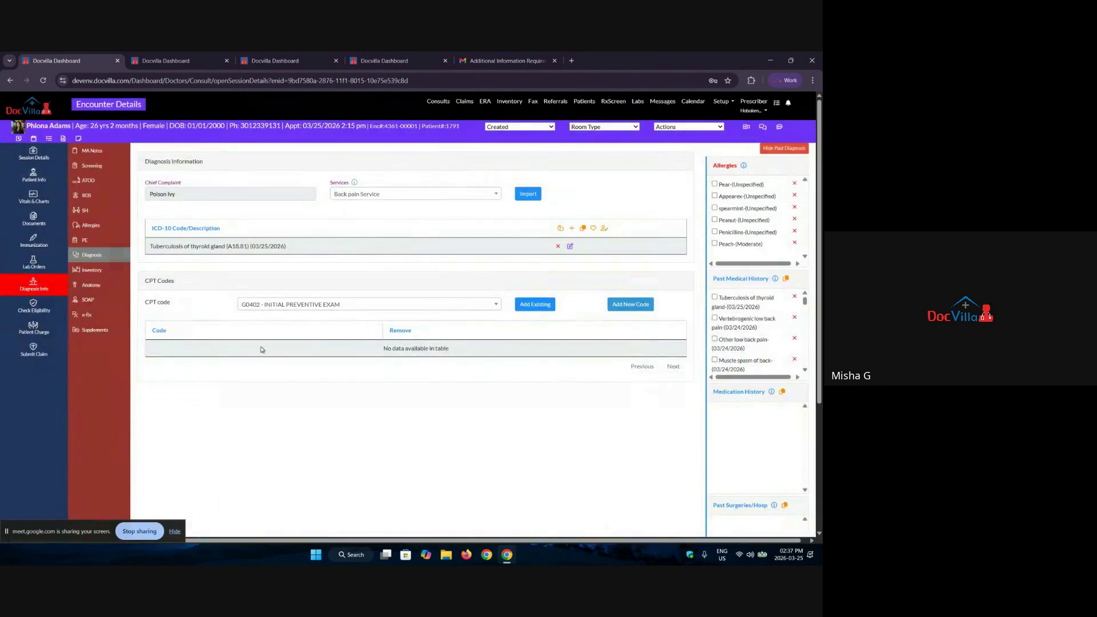
left_click(88, 270)
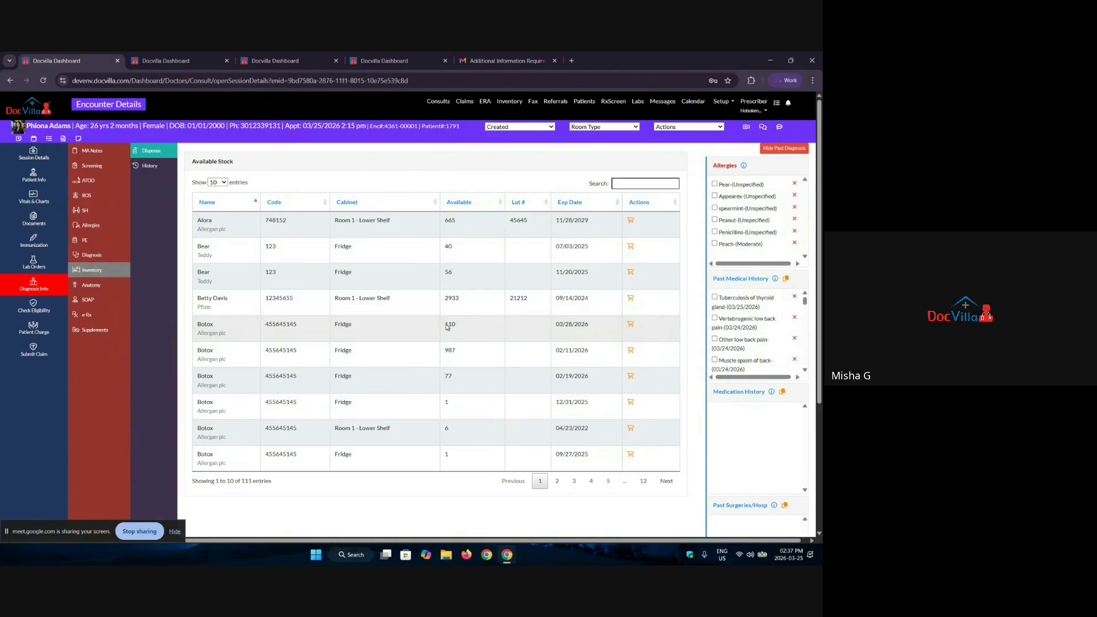
Step: Dispense 2 units of Pfizer product 12345655, dropping its stock from 2933 to 2931
left_click(631, 300)
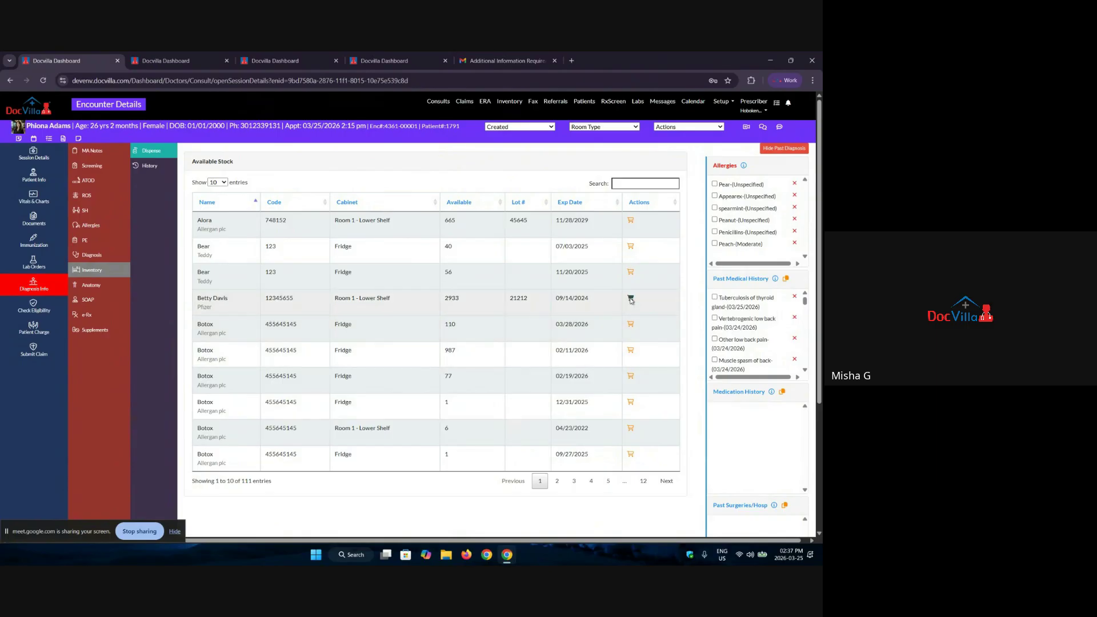
left_click(371, 151)
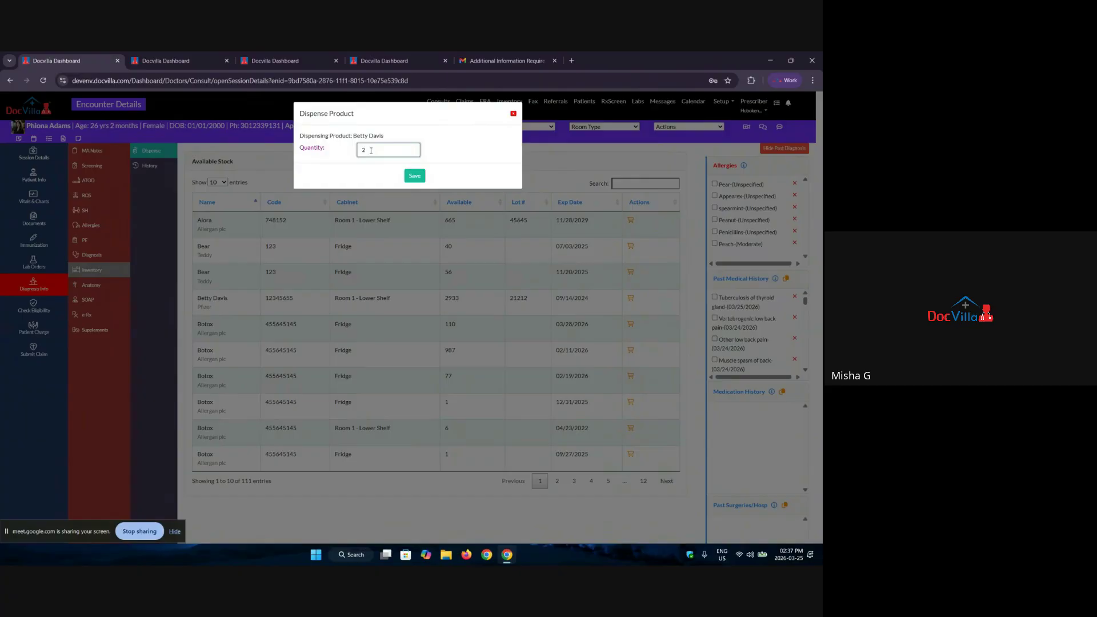
type("2")
left_click(415, 175)
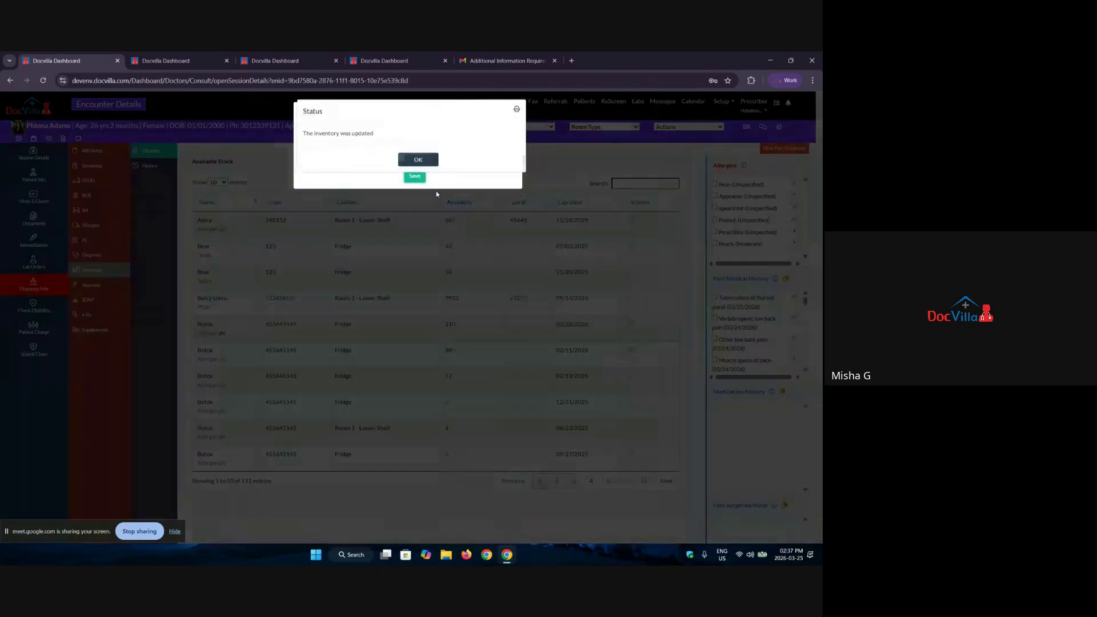
left_click(429, 161)
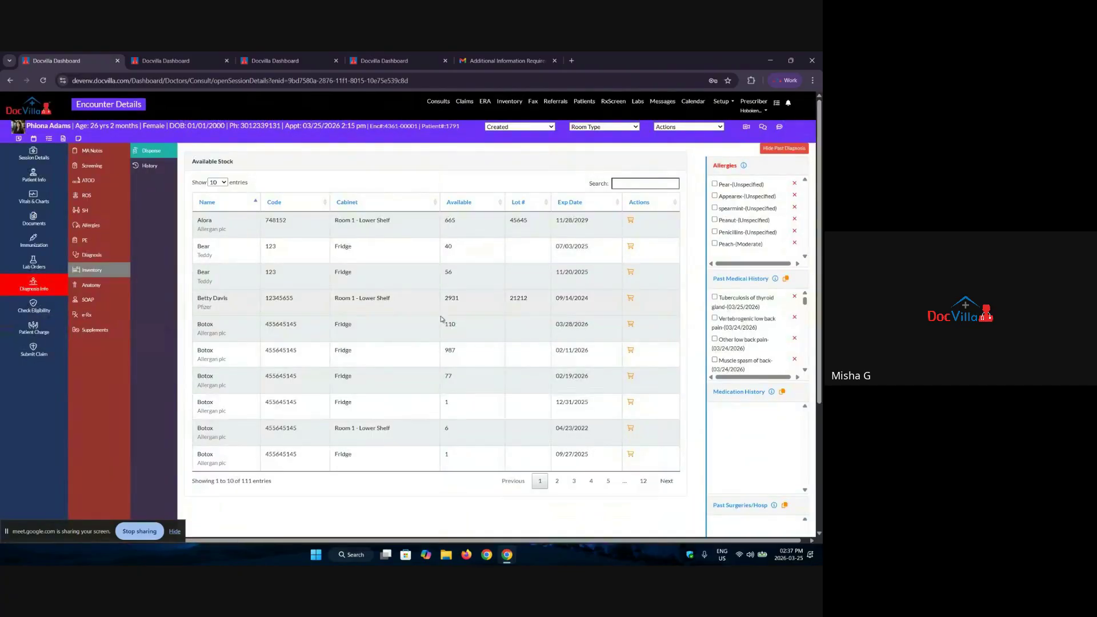
Step: Check the dispensed entry in the inventory History, then return to the available stock list
left_click(150, 165)
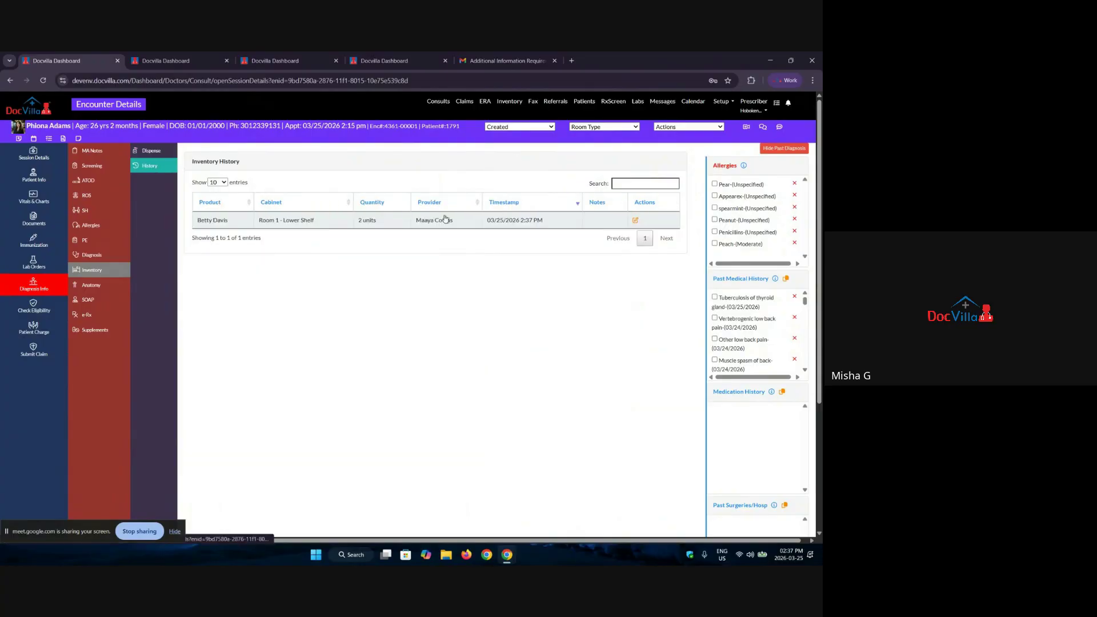
left_click_drag(266, 220, 547, 235)
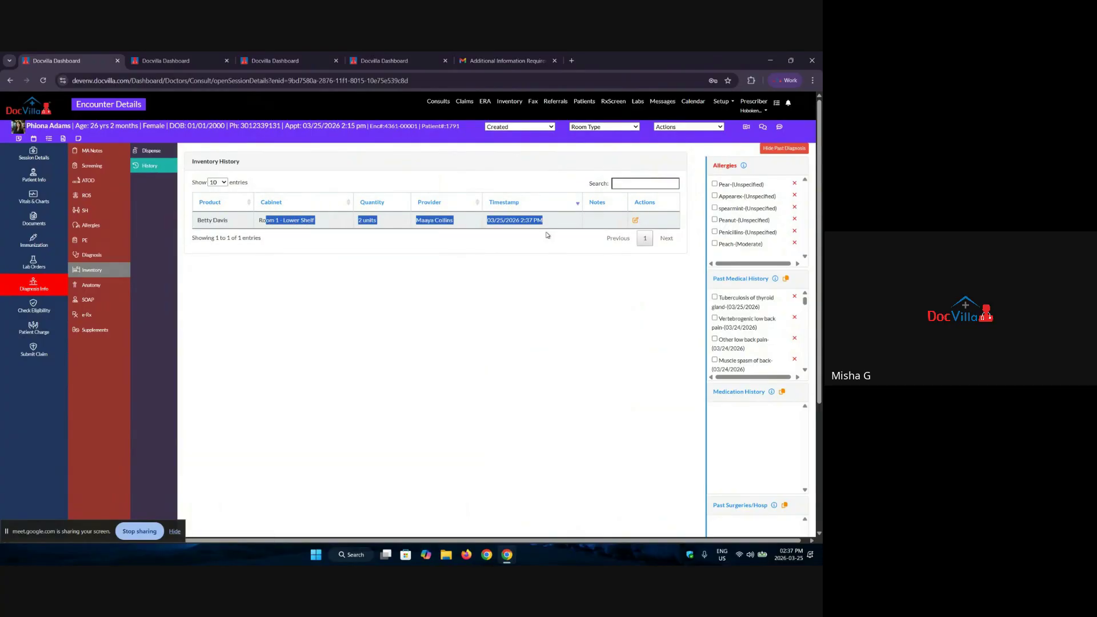
left_click(149, 151)
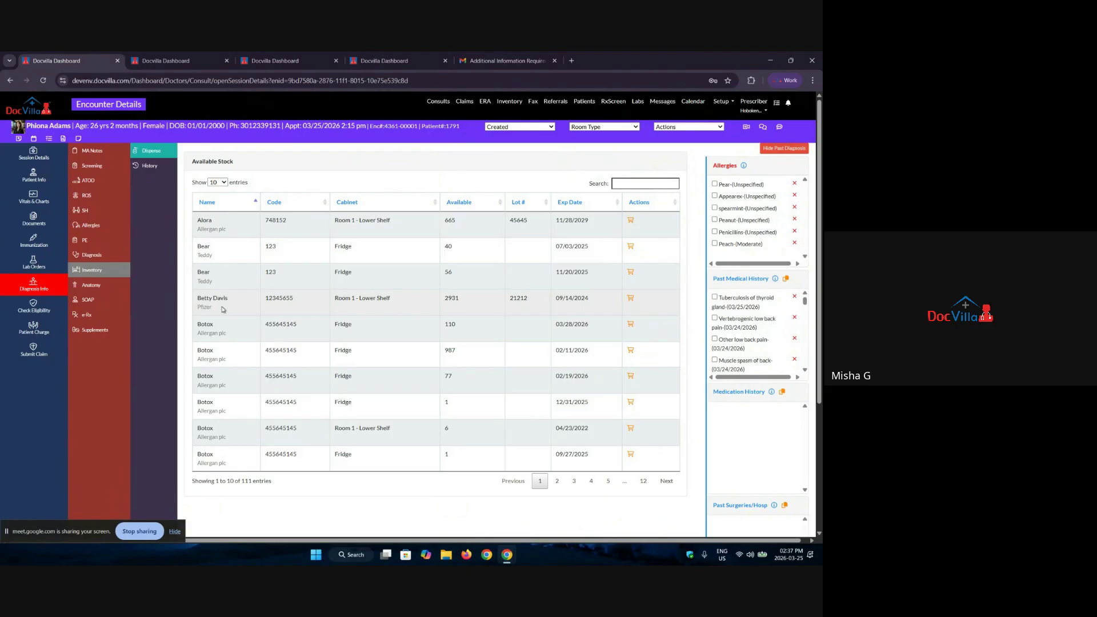
Step: Mark two upper-back spots on the Male Body Back diagram and save it as Back-side.jpg
left_click(91, 286)
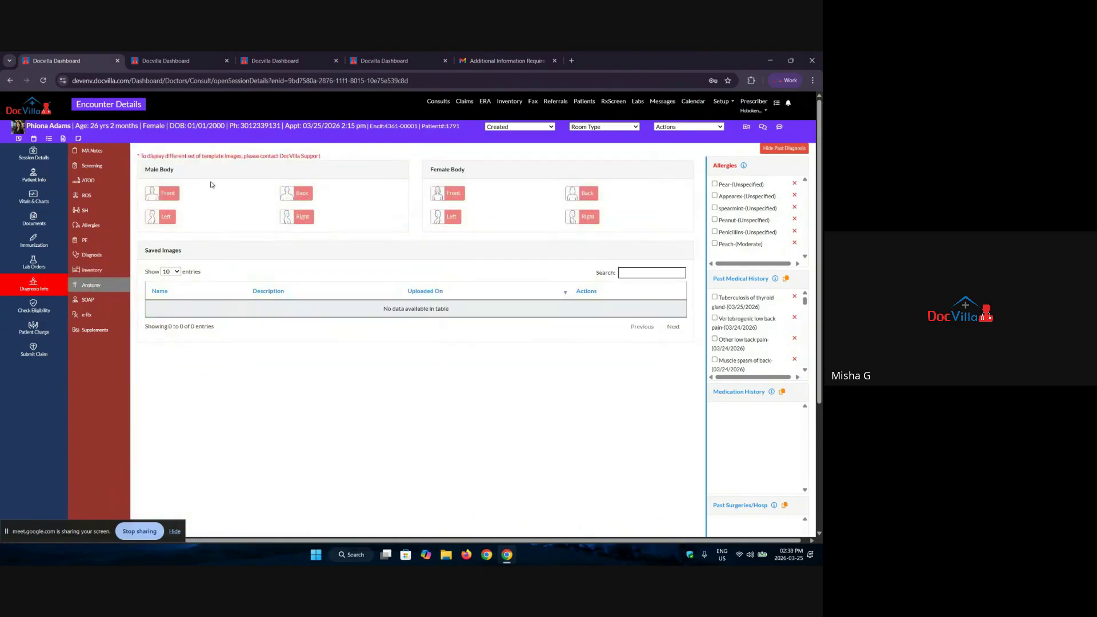
left_click(297, 200)
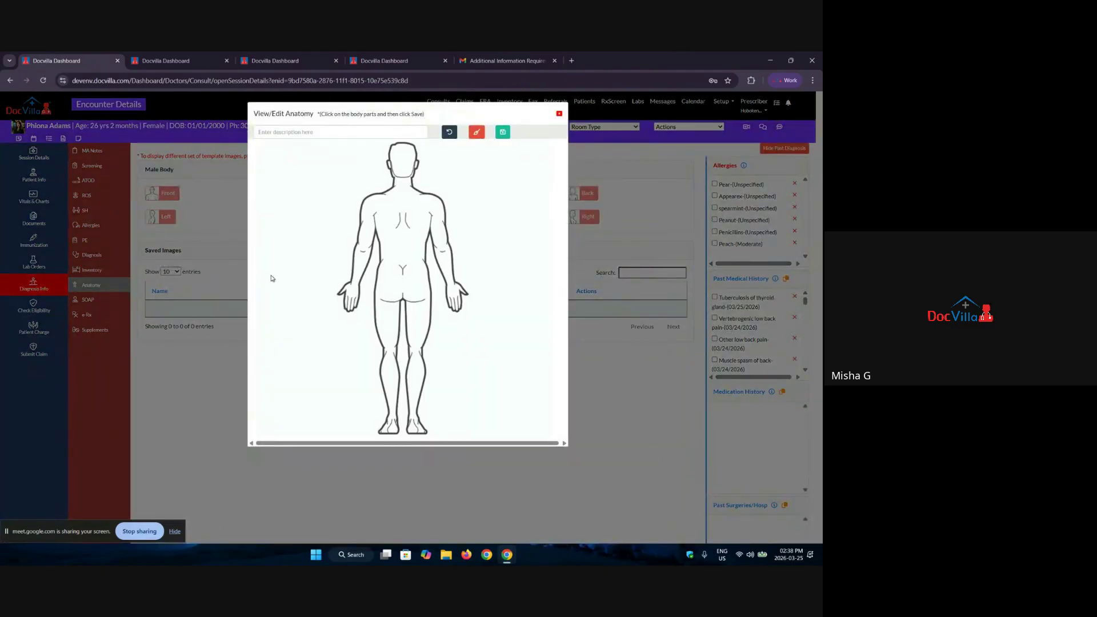
left_click(377, 218)
left_click(413, 214)
left_click(340, 136)
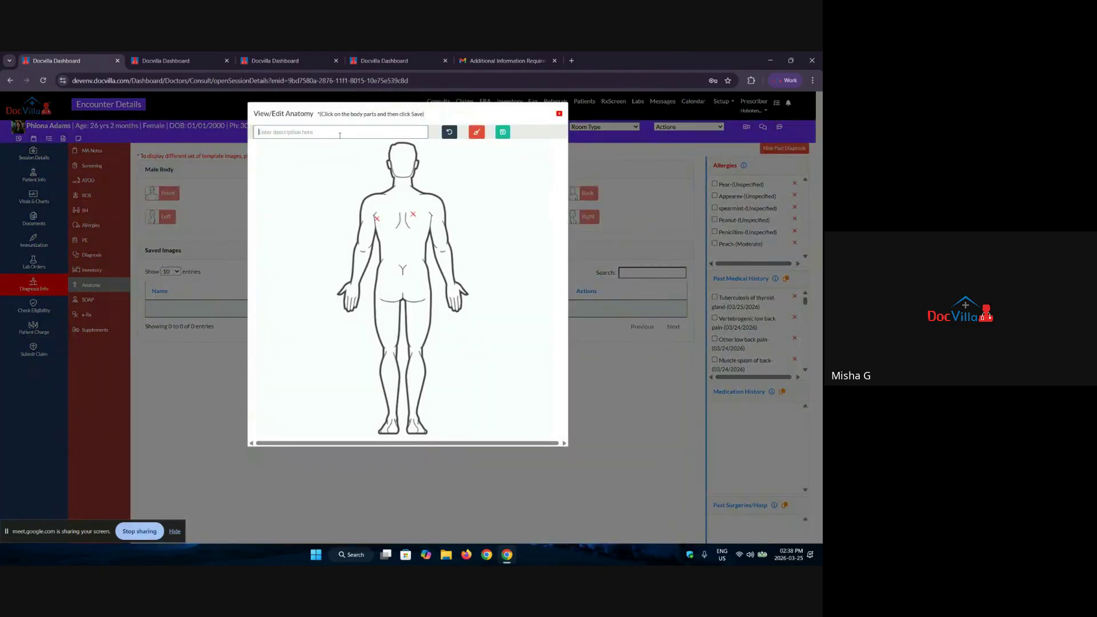
type("Inj")
key("BackSpace")
key("BackSpace")
key("BackSpace")
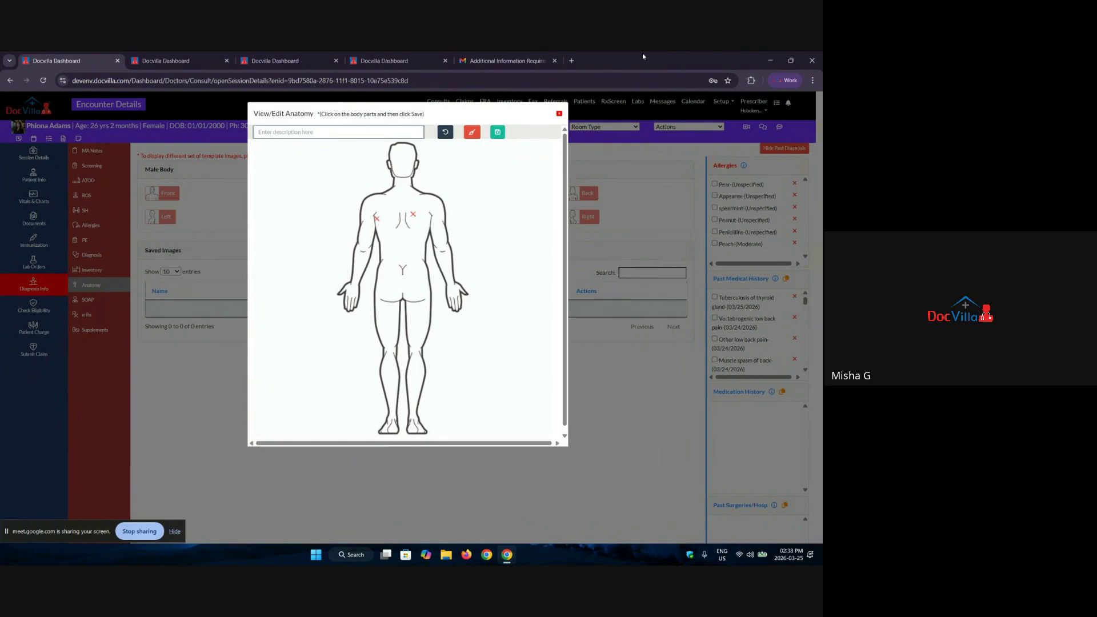
left_click(498, 132)
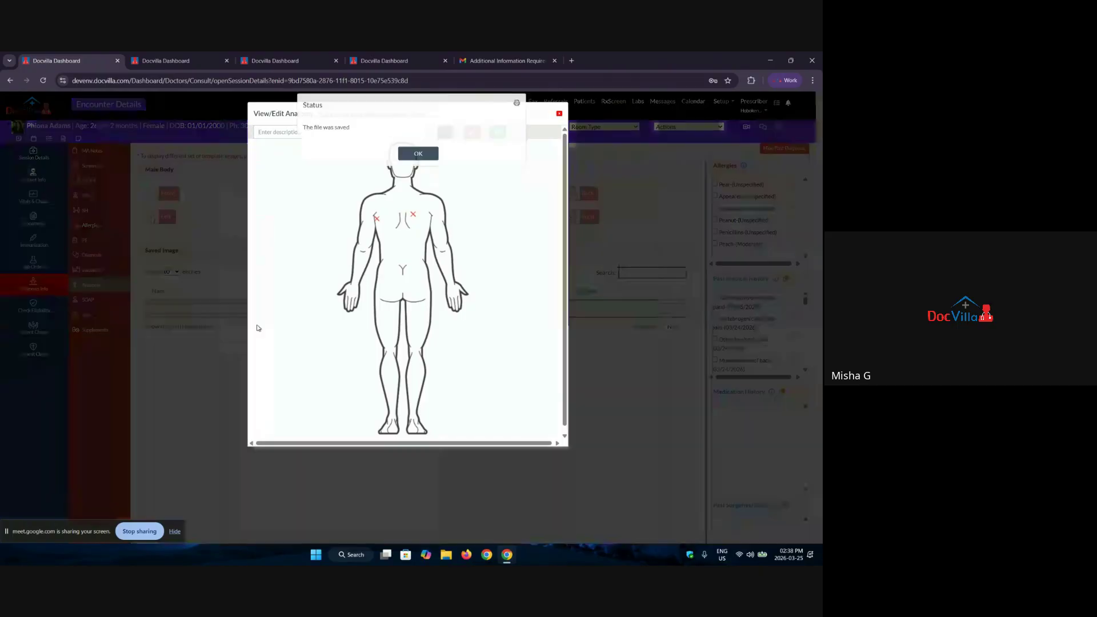
left_click(419, 155)
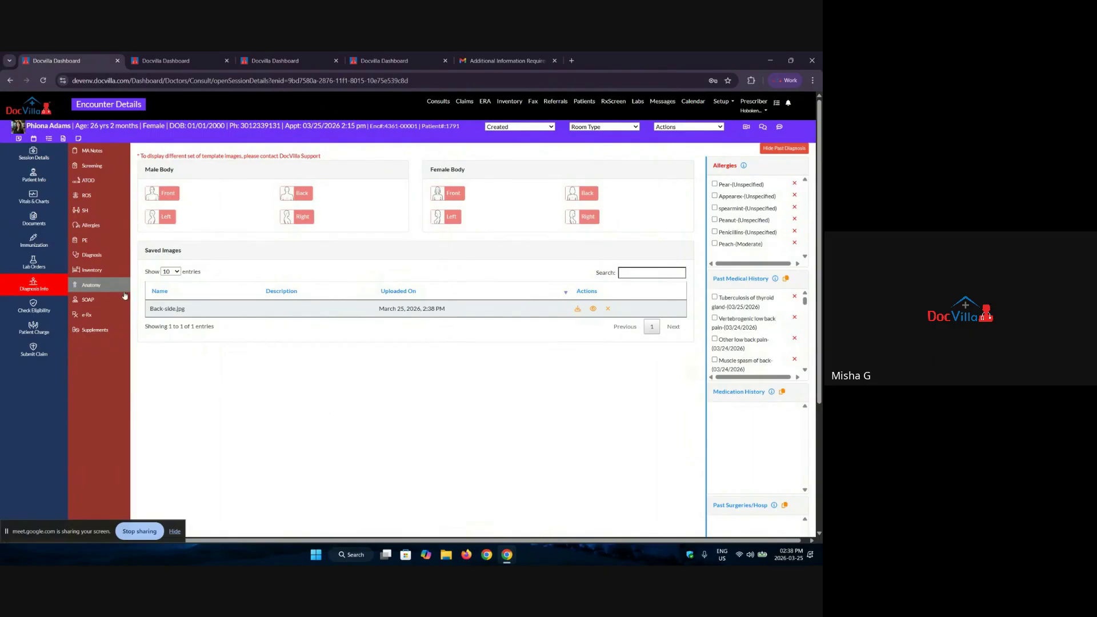
left_click(89, 301)
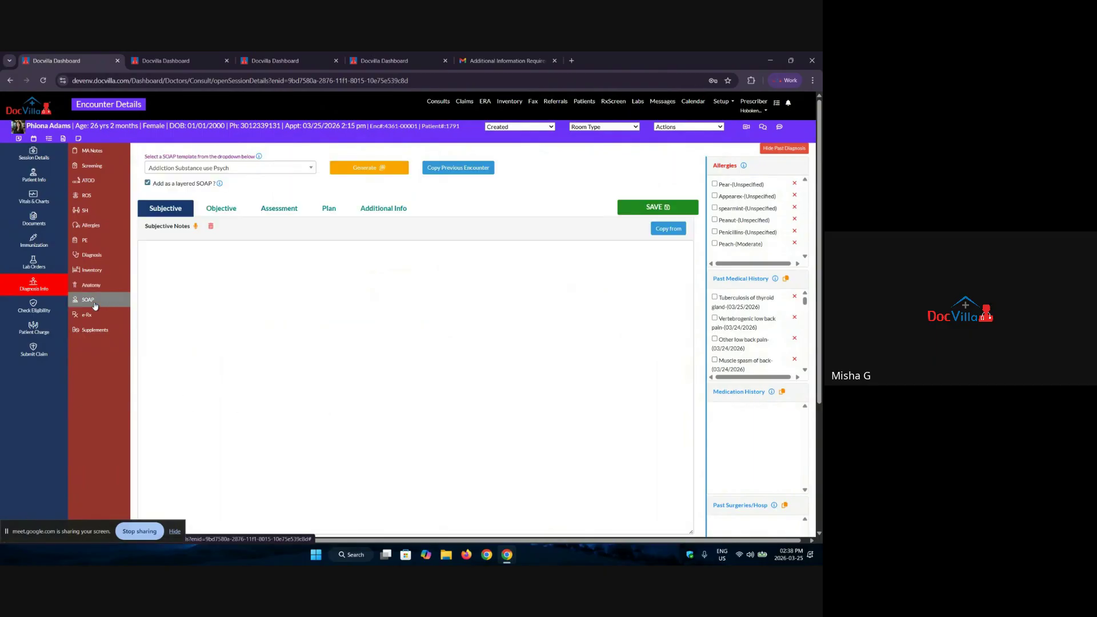
Step: Type 'uyvuvbiyuni' into the Subjective Notes and browse the SOAP template list
left_click(422, 260)
type("uyvuvbiyunio")
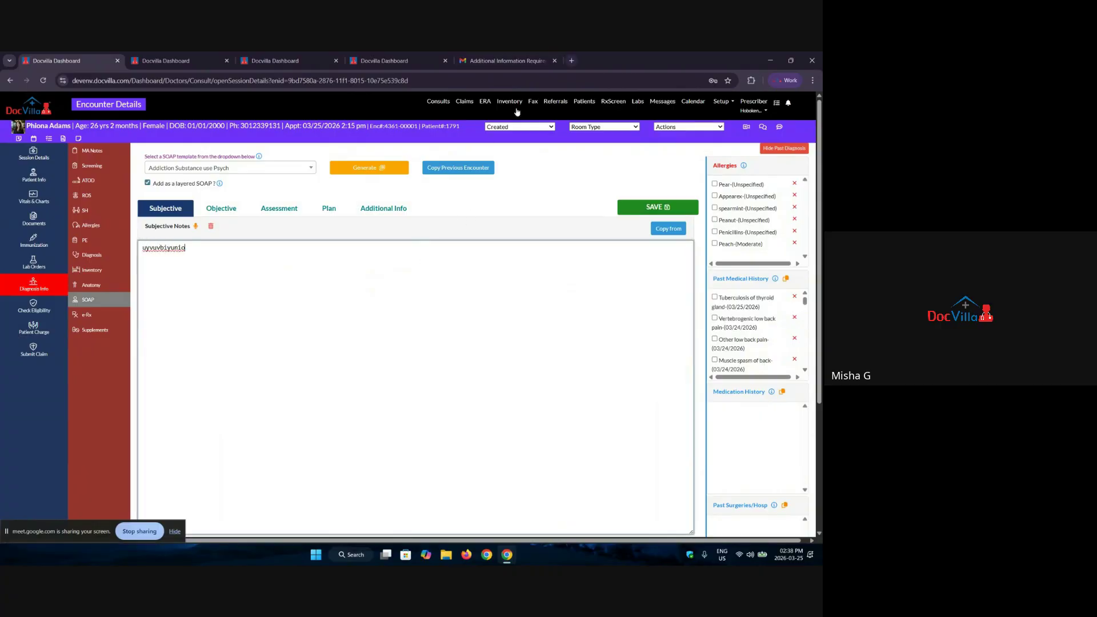
left_click(246, 169)
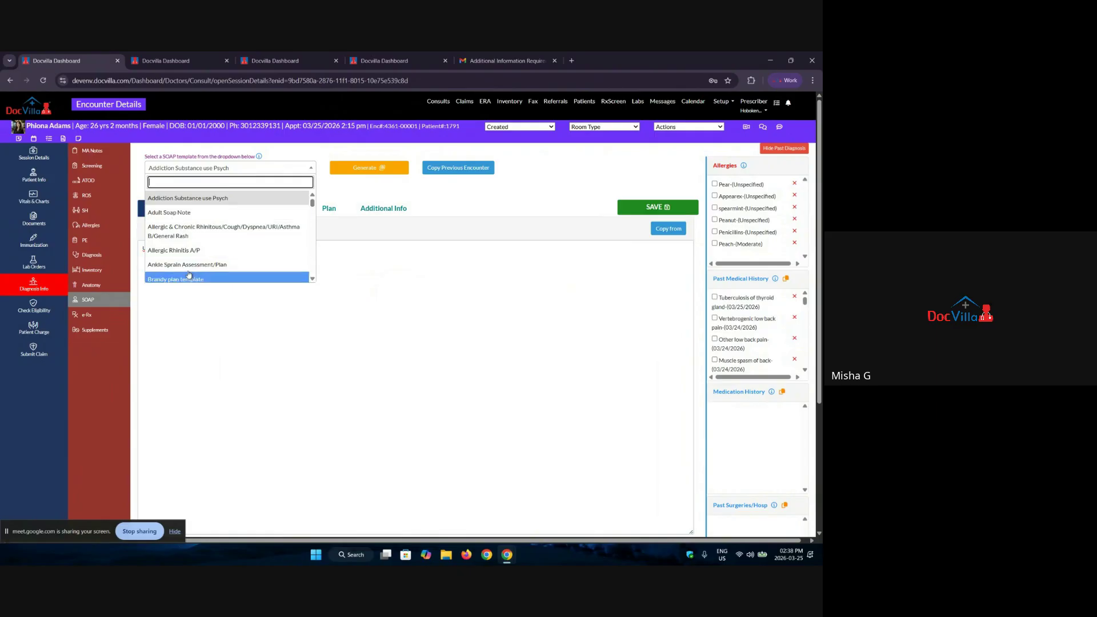
scroll(186, 221, "down", 5)
scroll(186, 221, "down", 10)
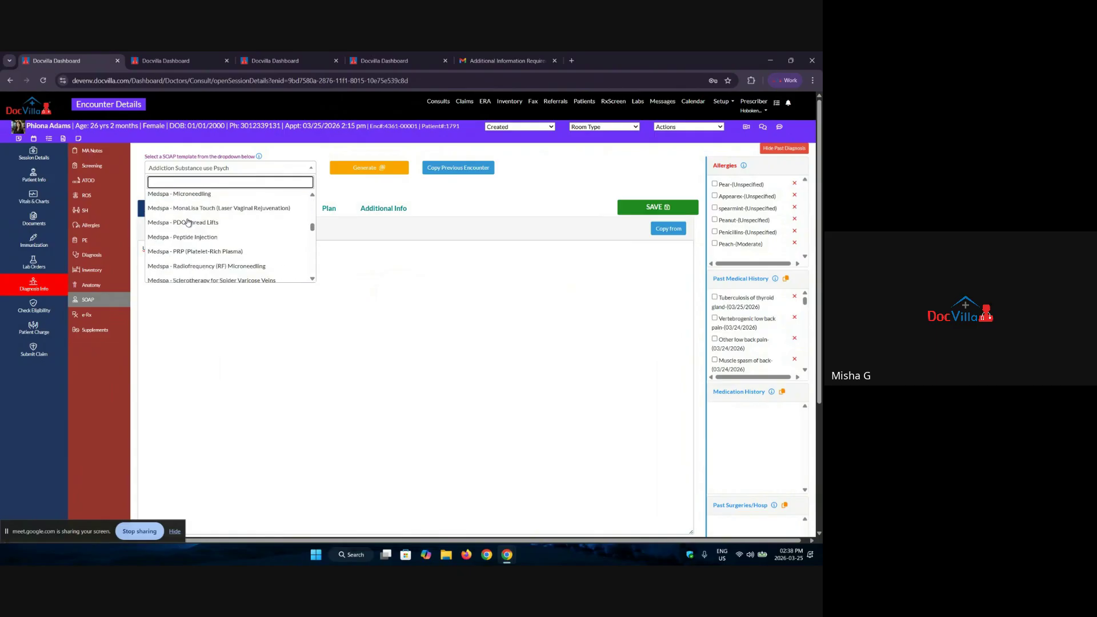
scroll(183, 231, "up", 5)
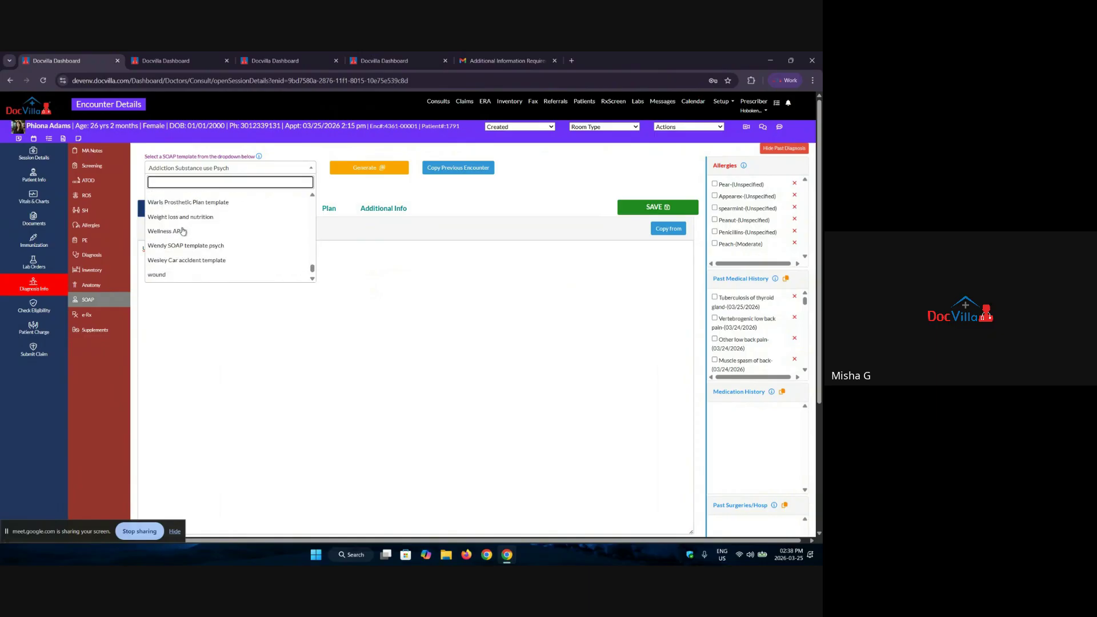
Step: Select the Adult Soap Note template and generate its fill-in form
type("p")
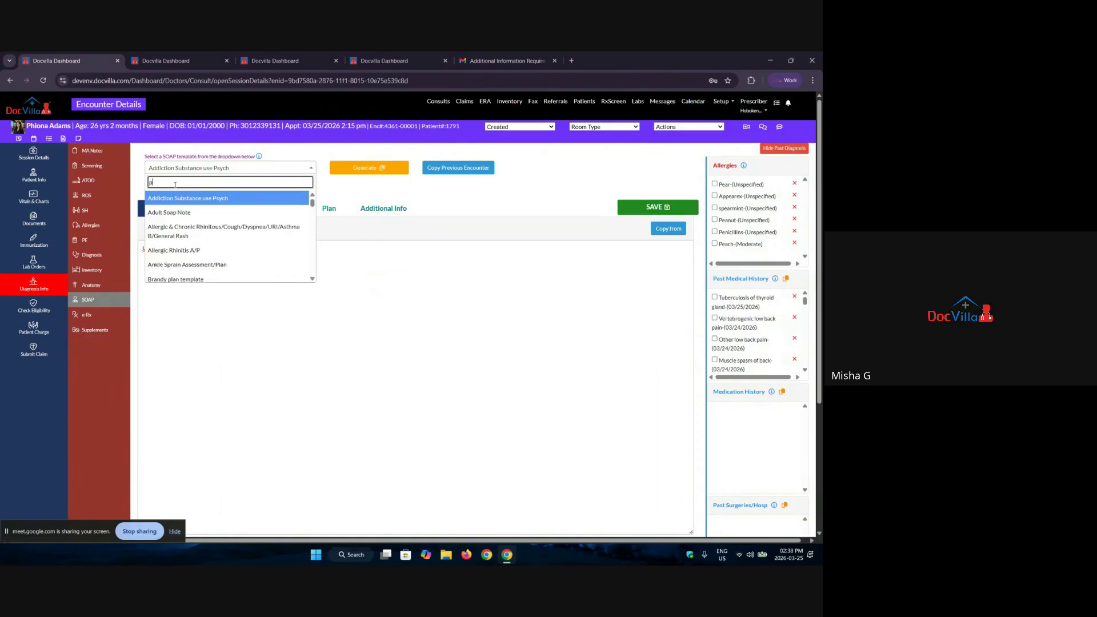
type("sych")
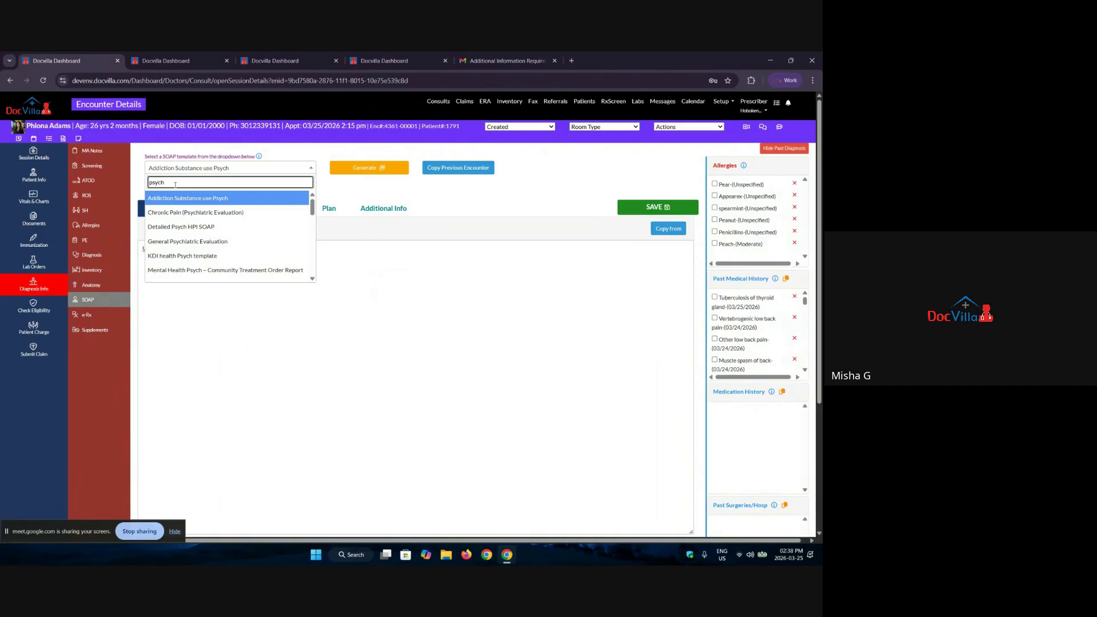
key("BackSpace")
key("BackSpace")
key("BackSpace")
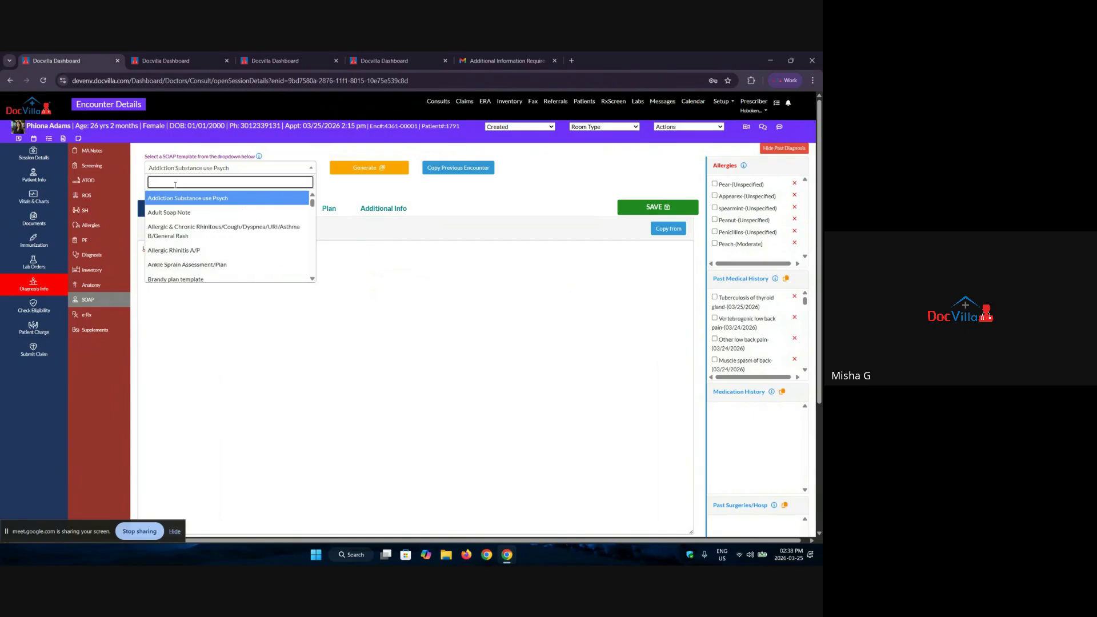
left_click(189, 212)
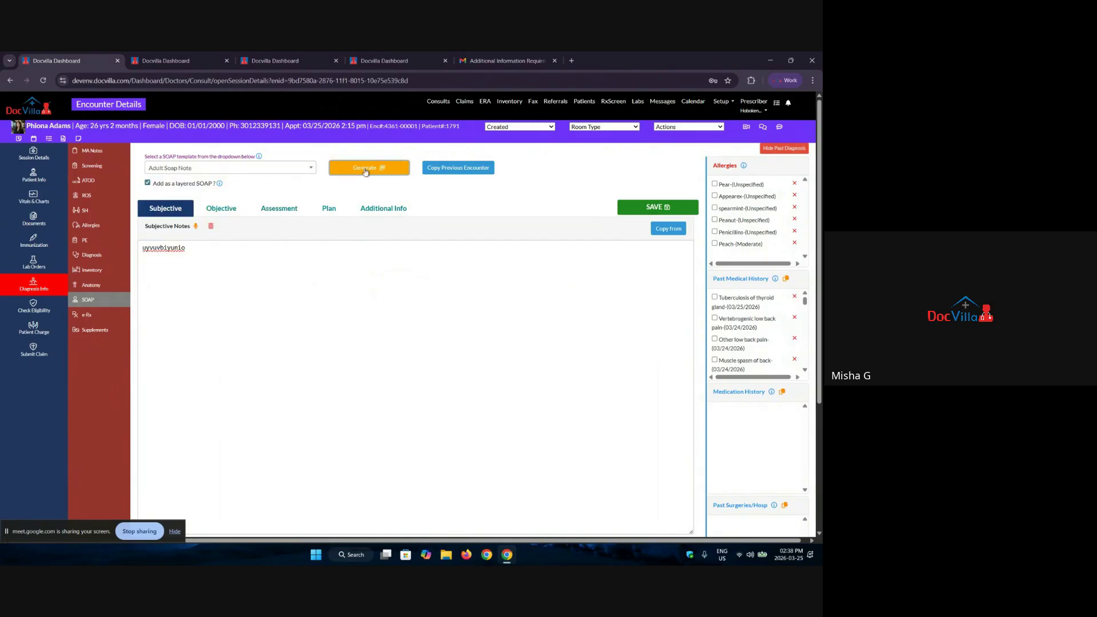
left_click(365, 169)
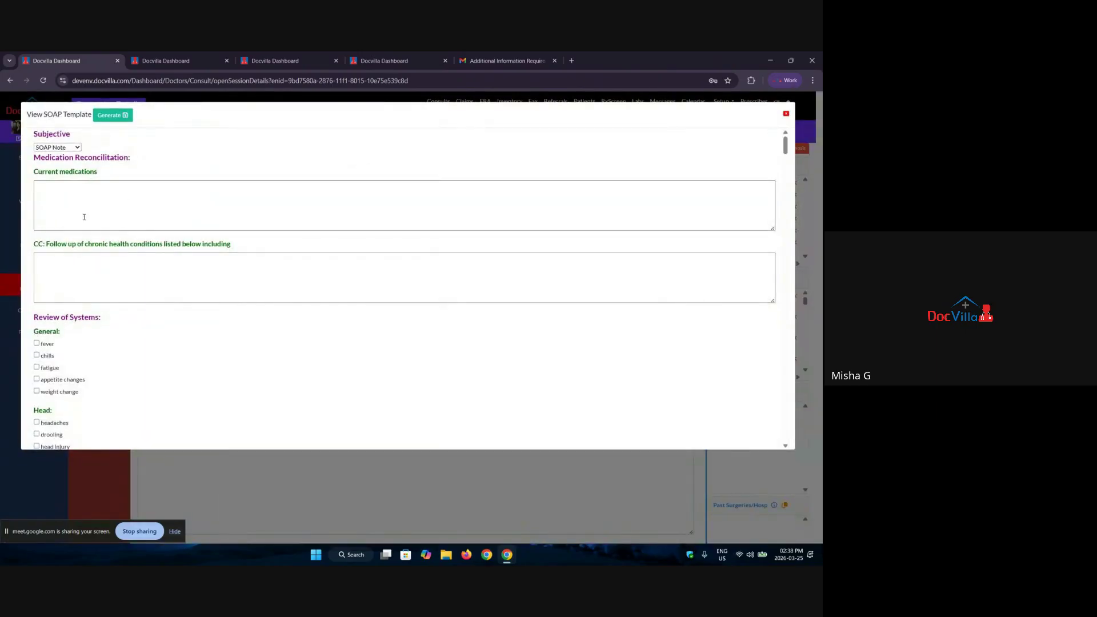
Step: Enter medications 'fyc' and complaint 'khn lhkj', tick appetite changes, weight change, drooling, head injury, and generate
left_click(84, 217)
type("fycyf")
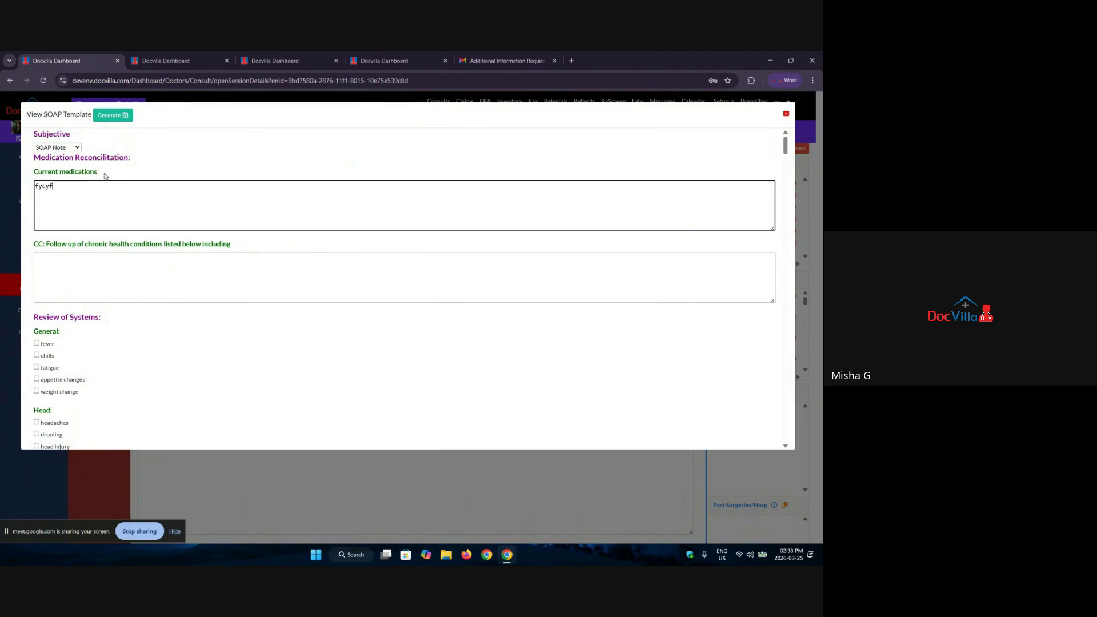
left_click(81, 277)
type("khn lhkj")
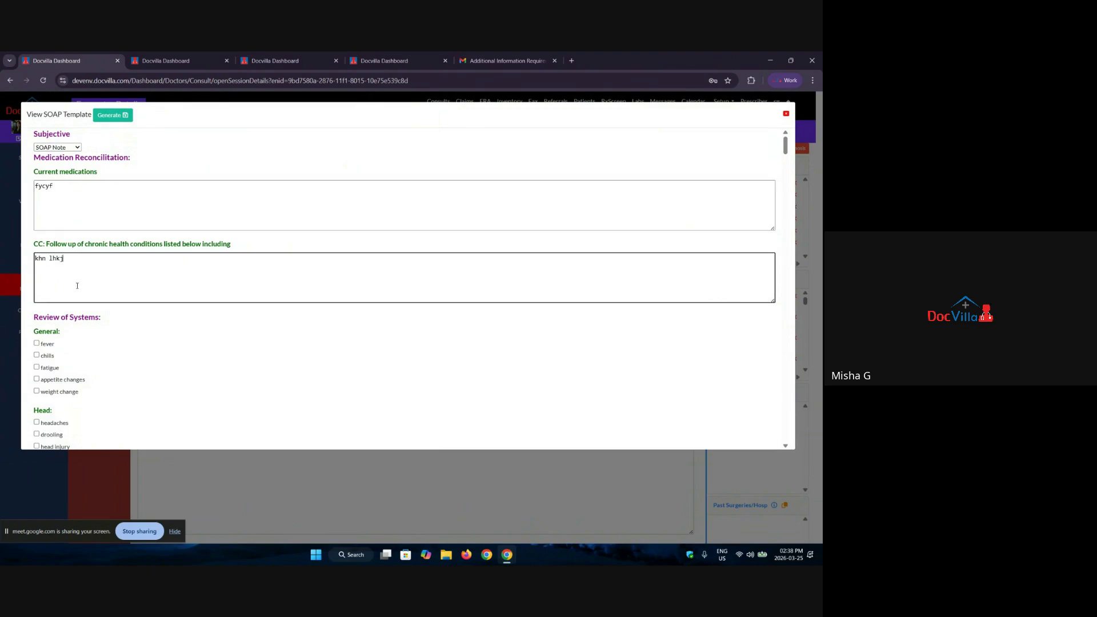
left_click(36, 379)
left_click(36, 391)
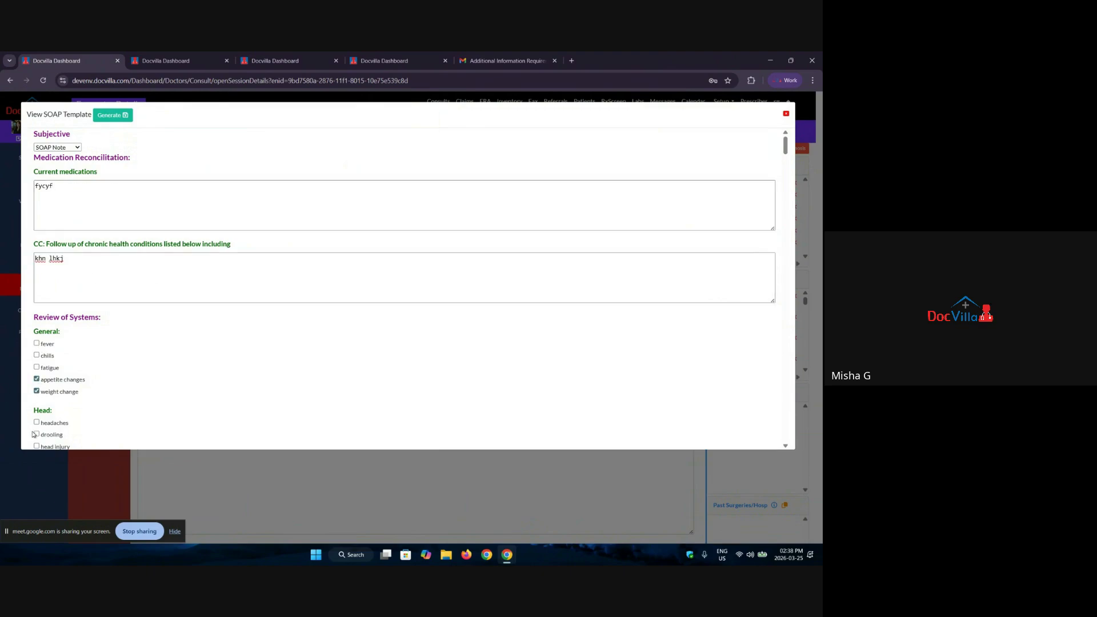
left_click(36, 435)
left_click(37, 447)
left_click(112, 115)
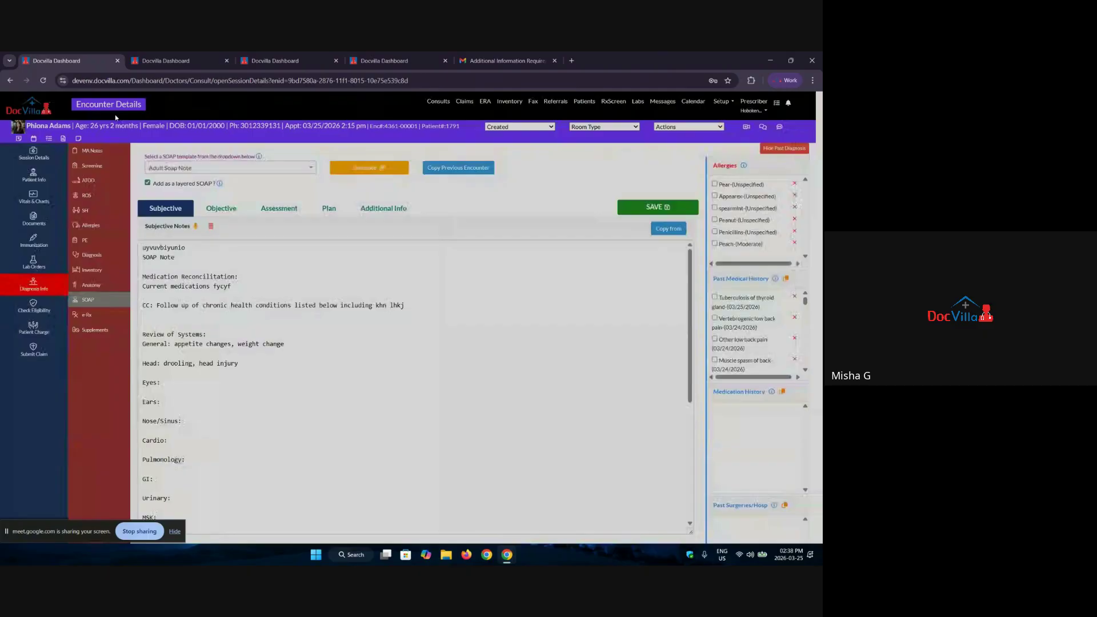
Step: Look through the Objective, Assessment, Plan and Additional Info notes, then return to Subjective
scroll(255, 307, "down", 4)
left_click(216, 210)
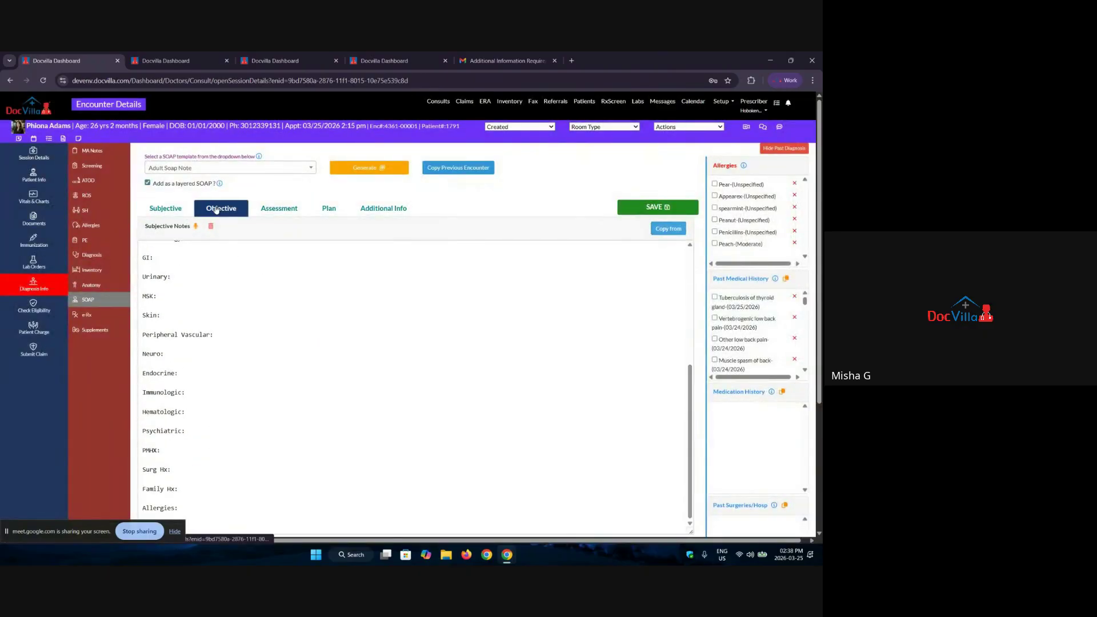
left_click(286, 210)
left_click(336, 210)
left_click(369, 209)
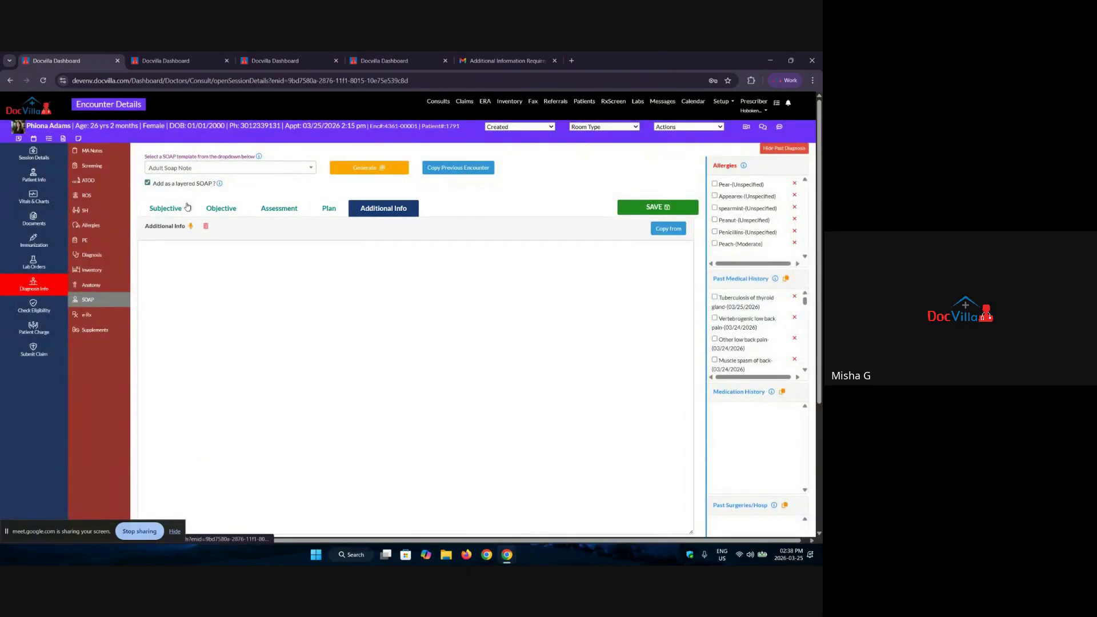
left_click(187, 207)
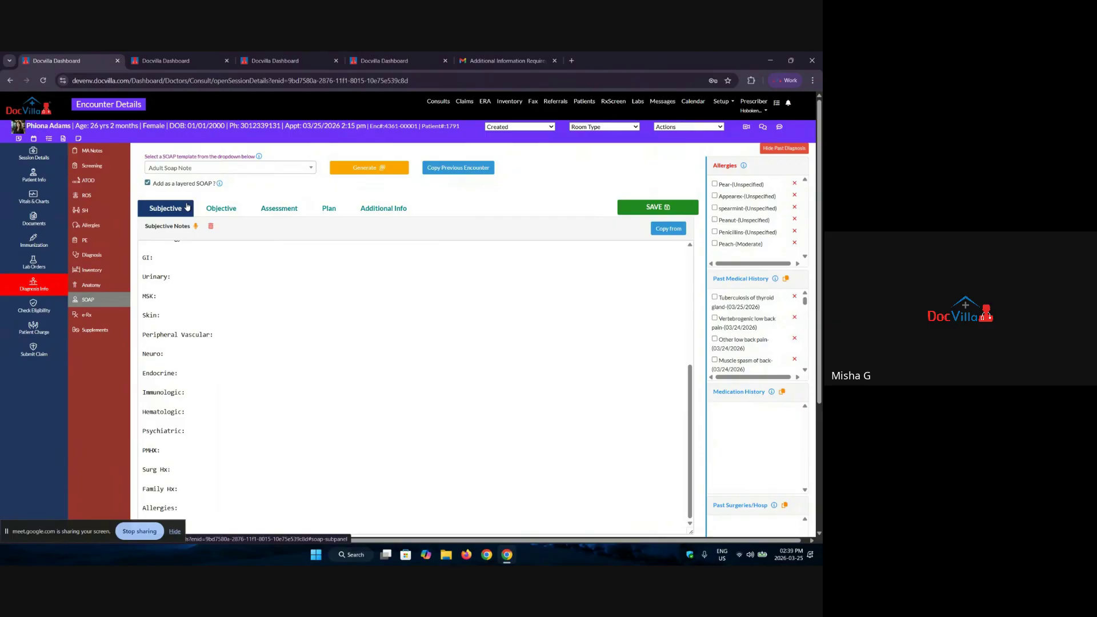
Step: Import patient data excluding Problem List, Medication History, Past Surgeries/Hospitalizations and Family History into Subjective notes
left_click(660, 231)
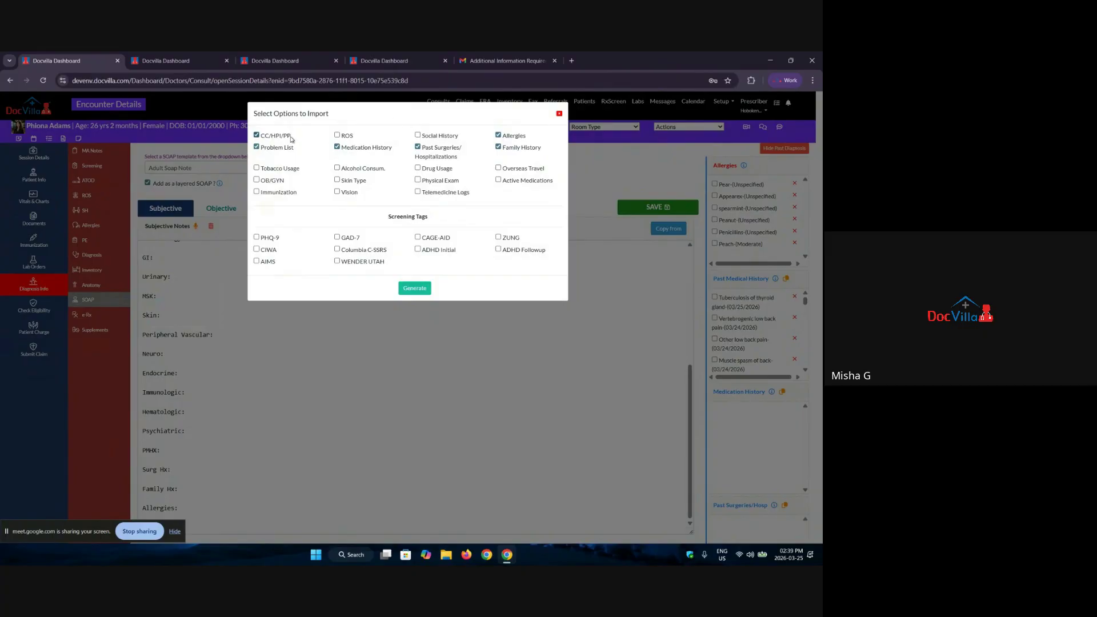
left_click(257, 147)
left_click(345, 148)
left_click(446, 146)
left_click(505, 148)
left_click(415, 289)
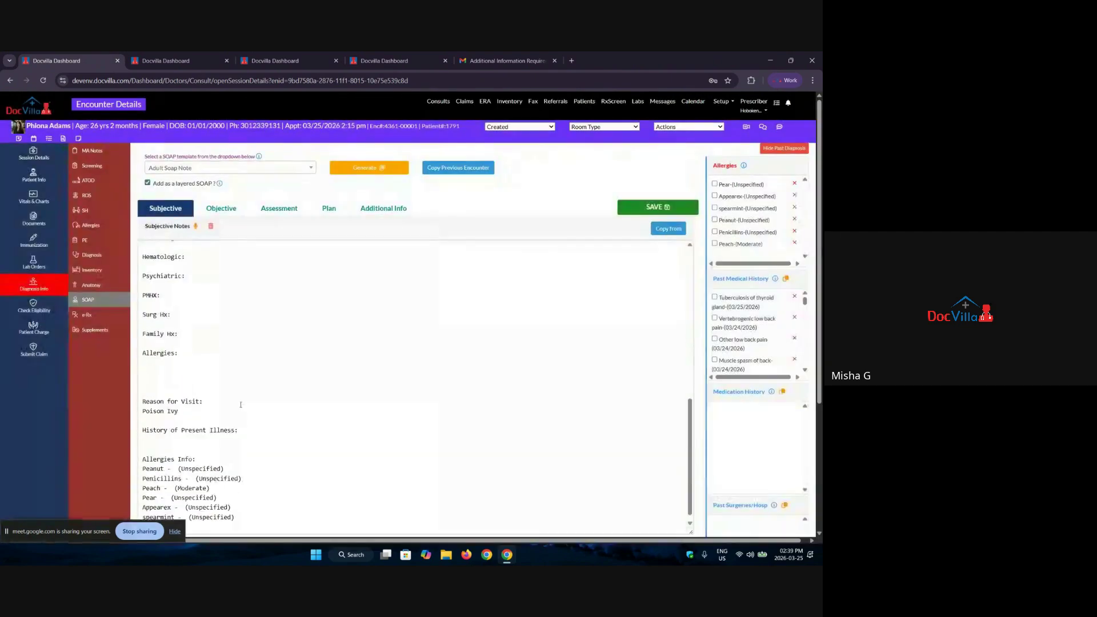
scroll(301, 262, "down", 4)
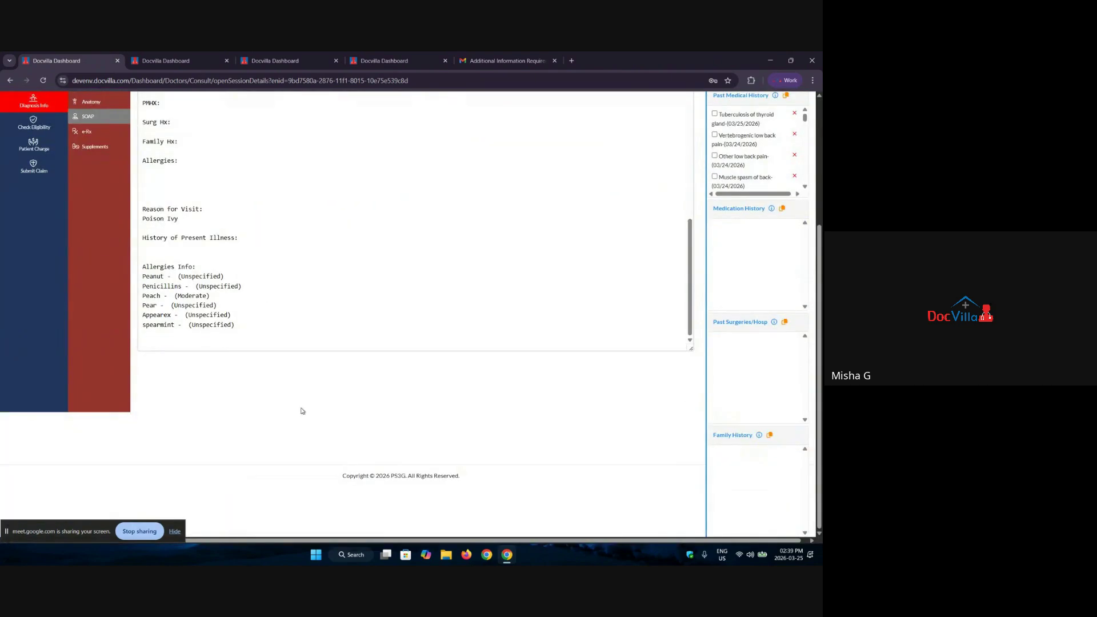
scroll(215, 351, "up", 1)
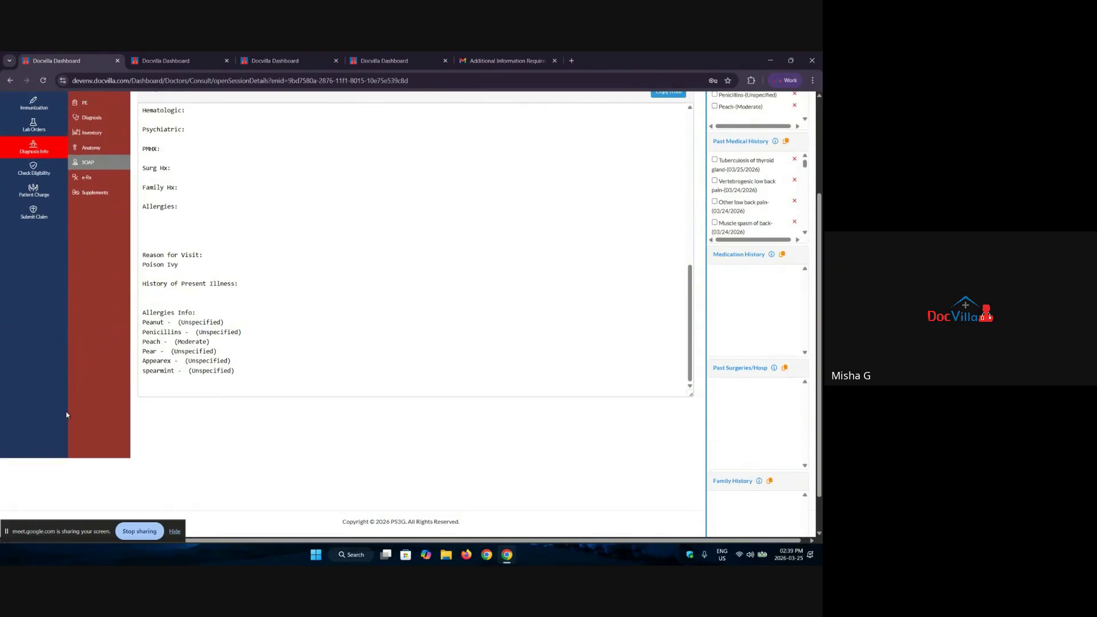
scroll(182, 237, "up", 5)
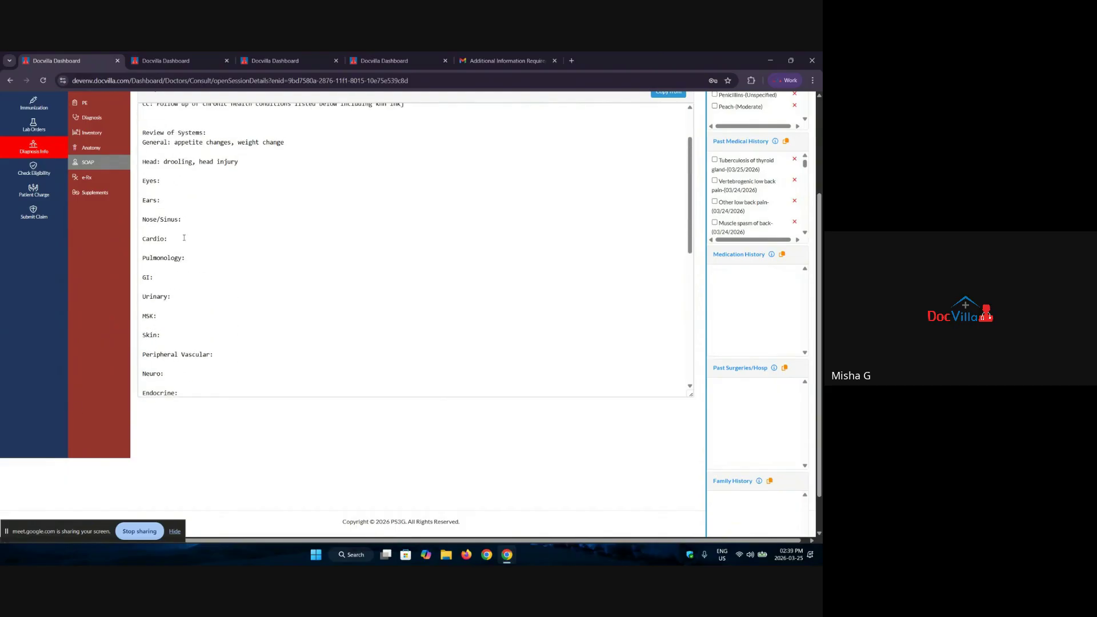
scroll(105, 328, "up", 3)
scroll(309, 314, "up", 2)
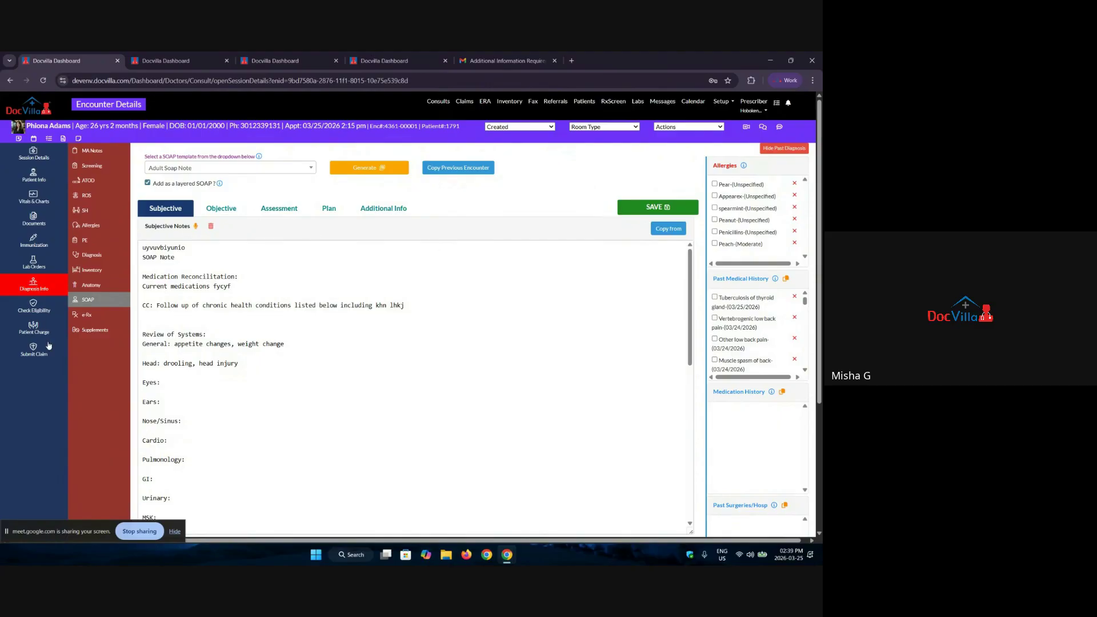
Step: Launch Send e-Rx from the e-Rx page and begin a new prescription in Compose Rx
left_click(87, 322)
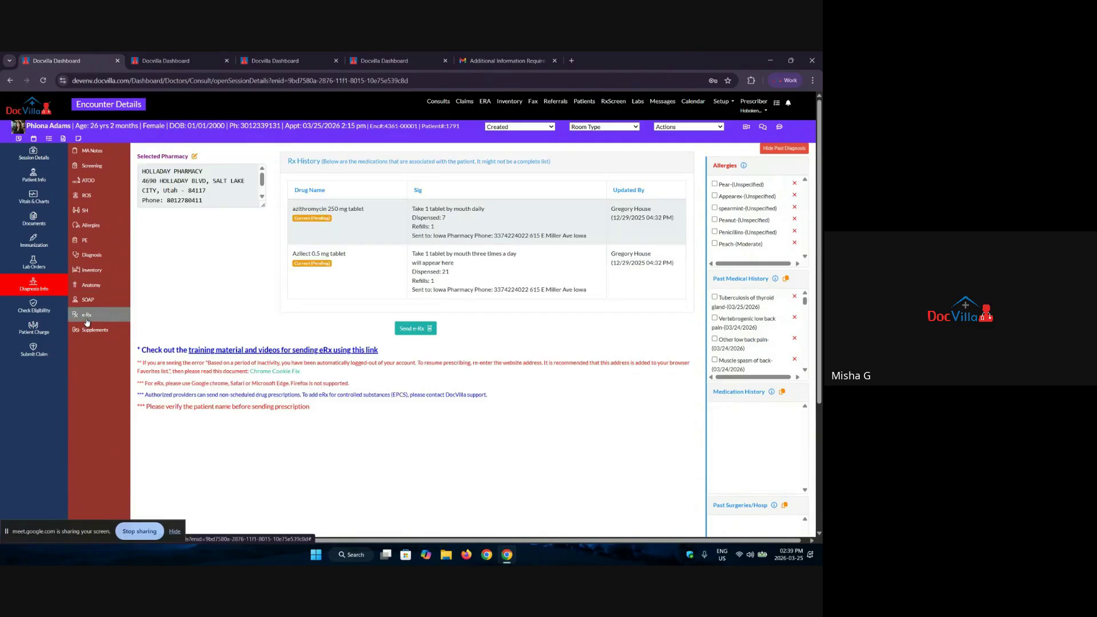
left_click(428, 331)
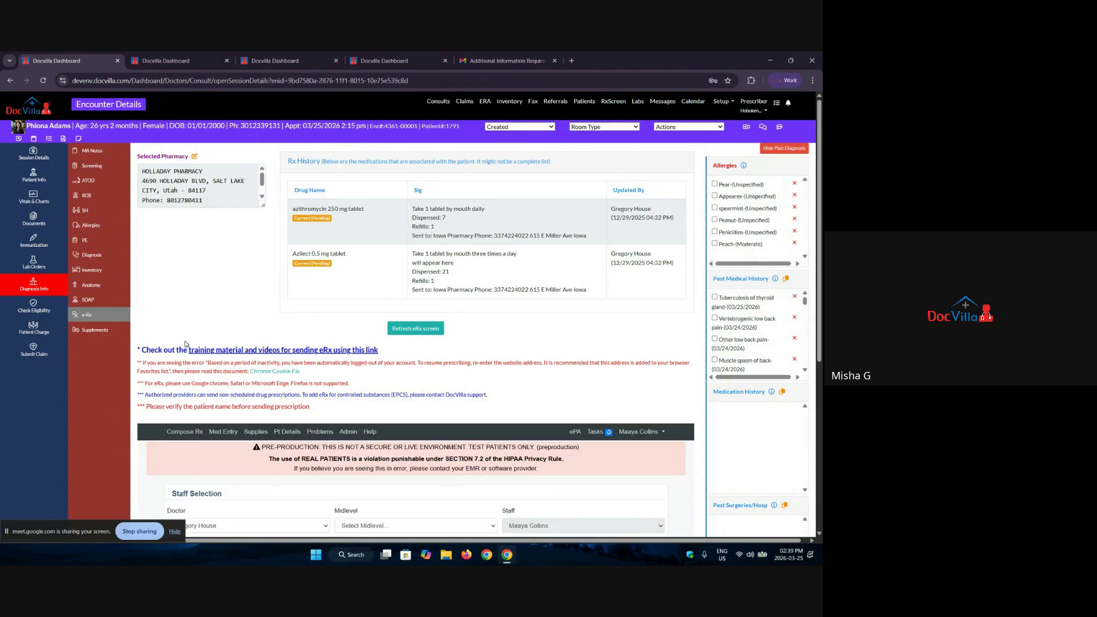
left_click(191, 432)
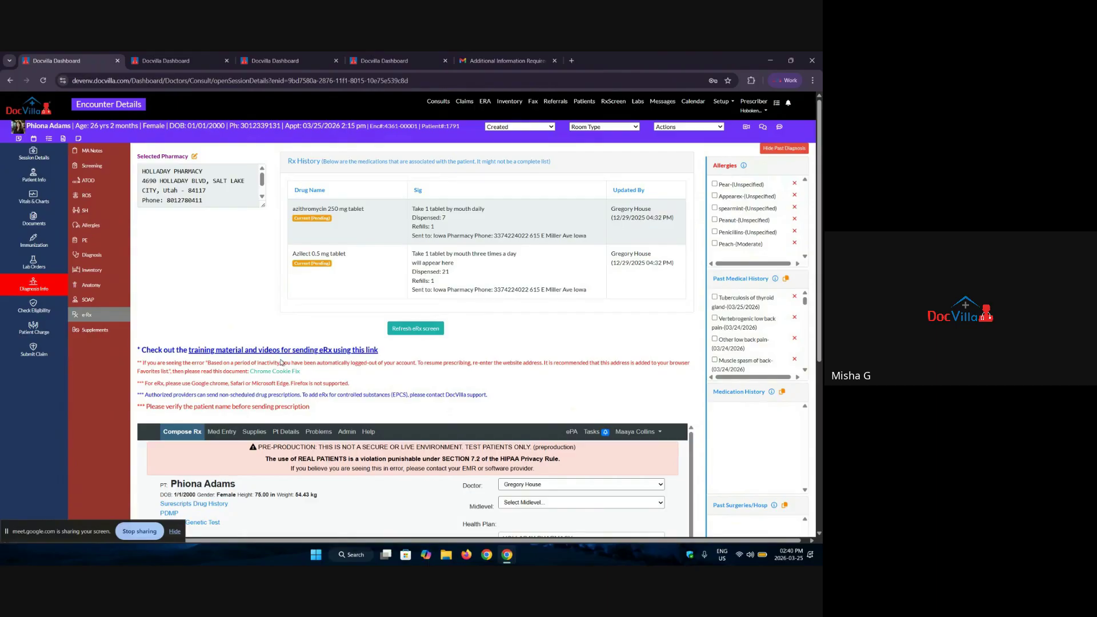
Step: Browse the e-prescribing page's saved drug sets and compound drugs lists
scroll(341, 324, "down", 1)
scroll(416, 283, "down", 2)
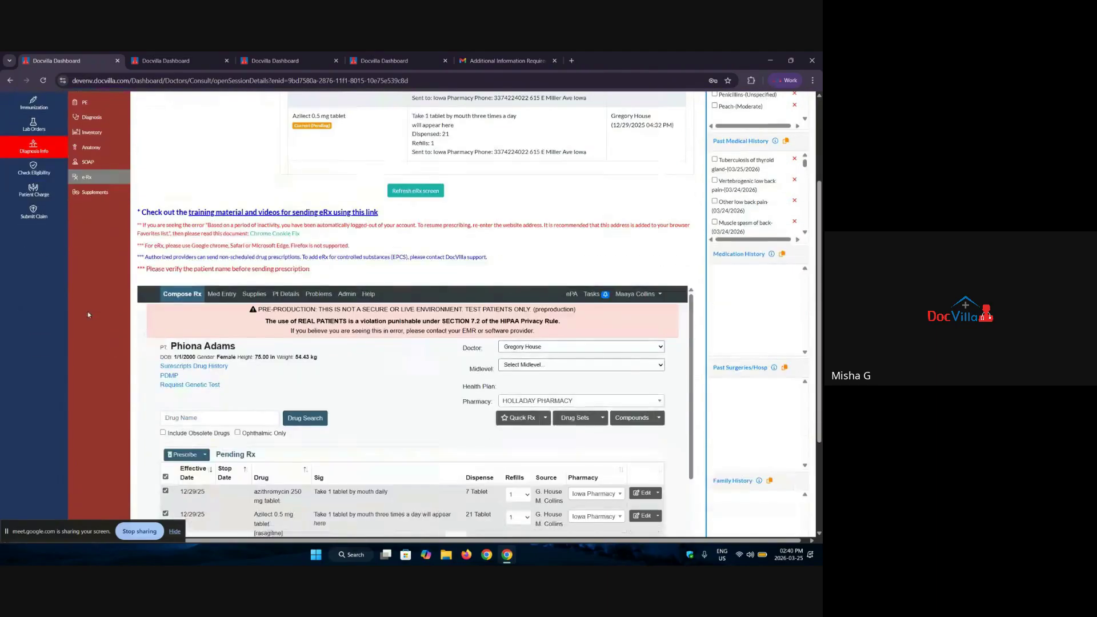
scroll(188, 295, "down", 3)
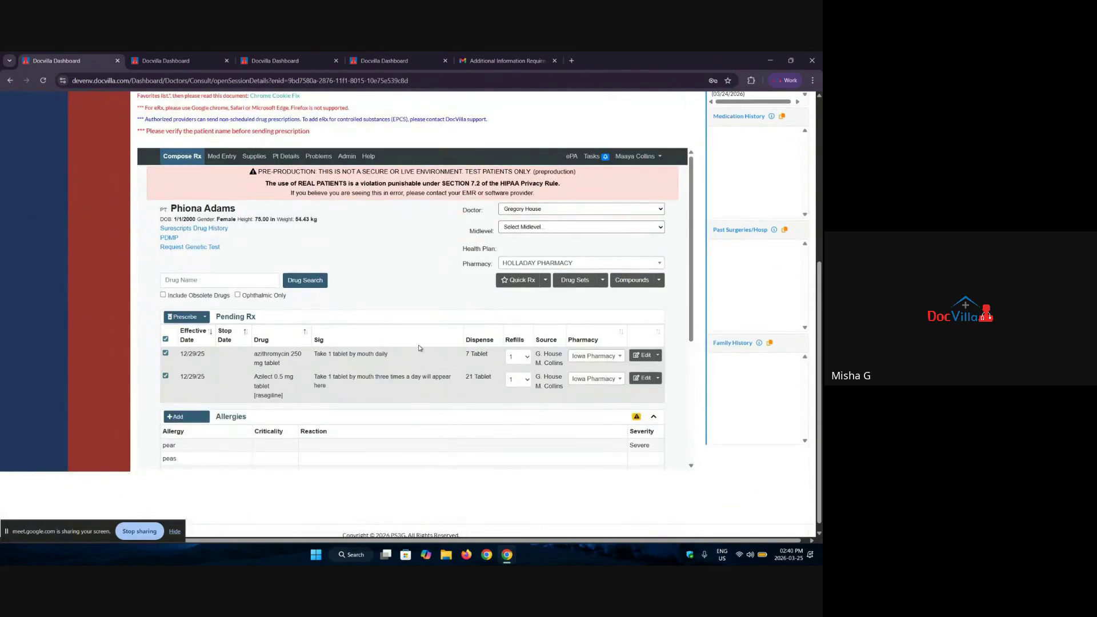
scroll(320, 292, "up", 3)
scroll(320, 292, "down", 6)
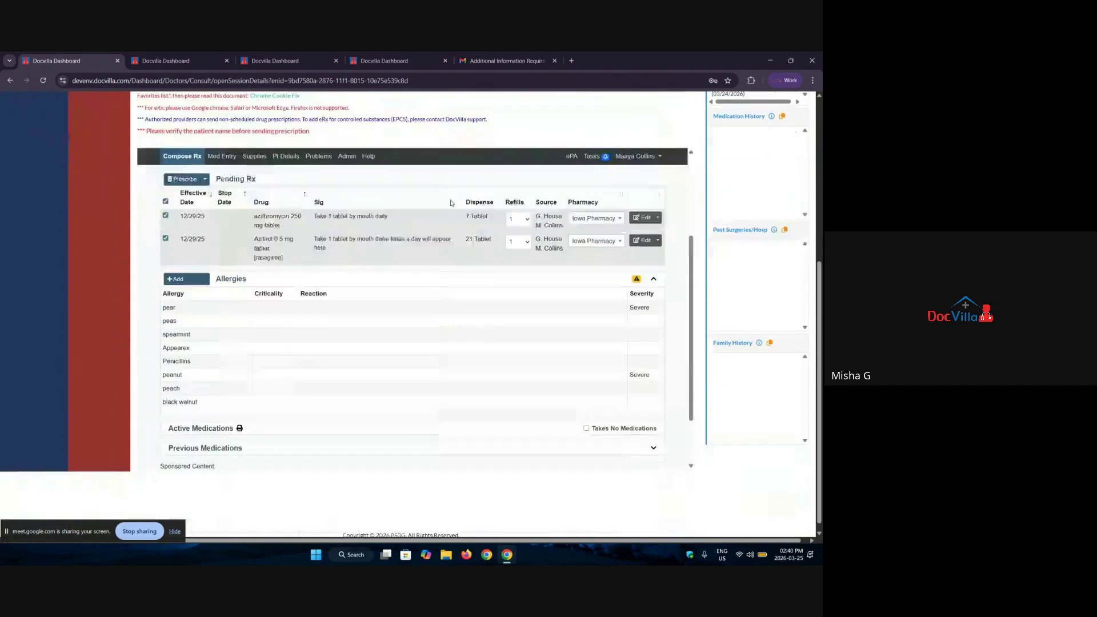
scroll(535, 281, "up", 3)
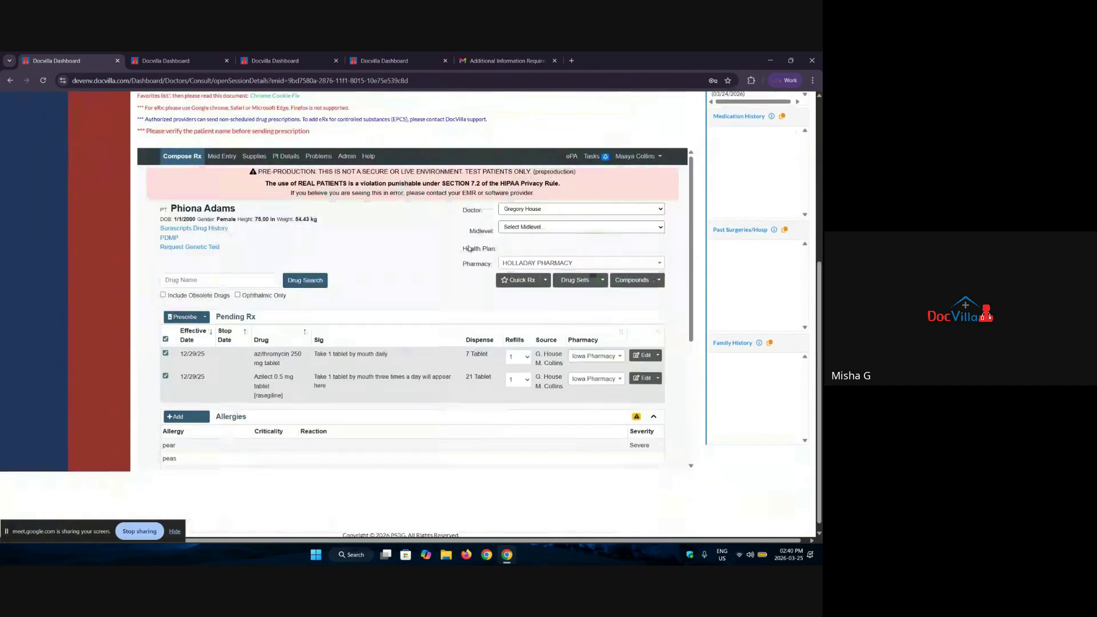
left_click(574, 281)
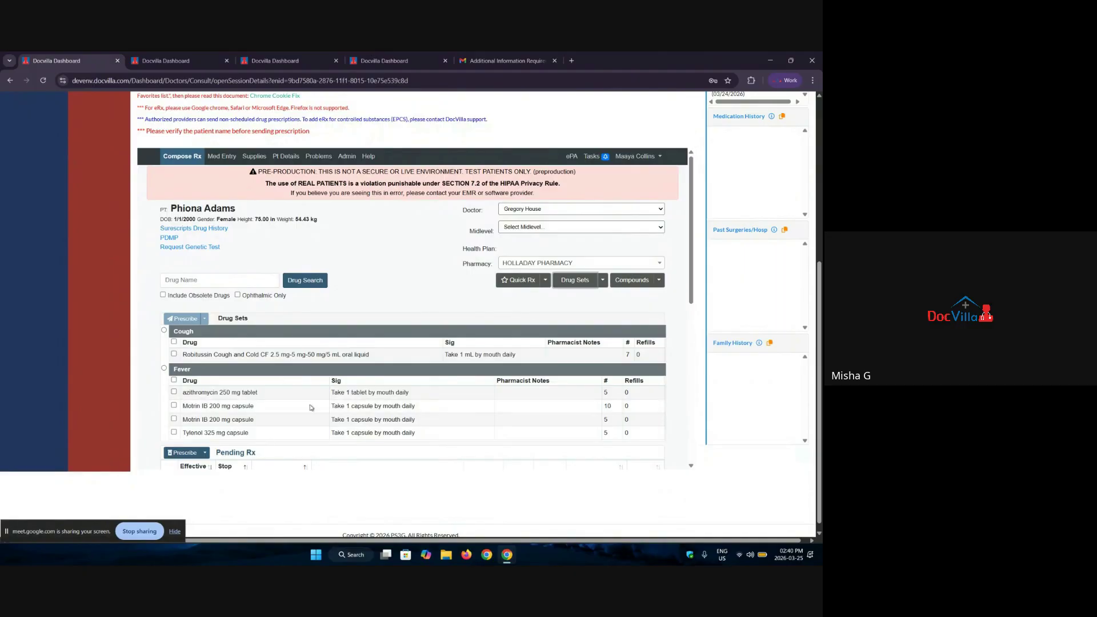
scroll(462, 386, "down", 1)
scroll(486, 366, "up", 1)
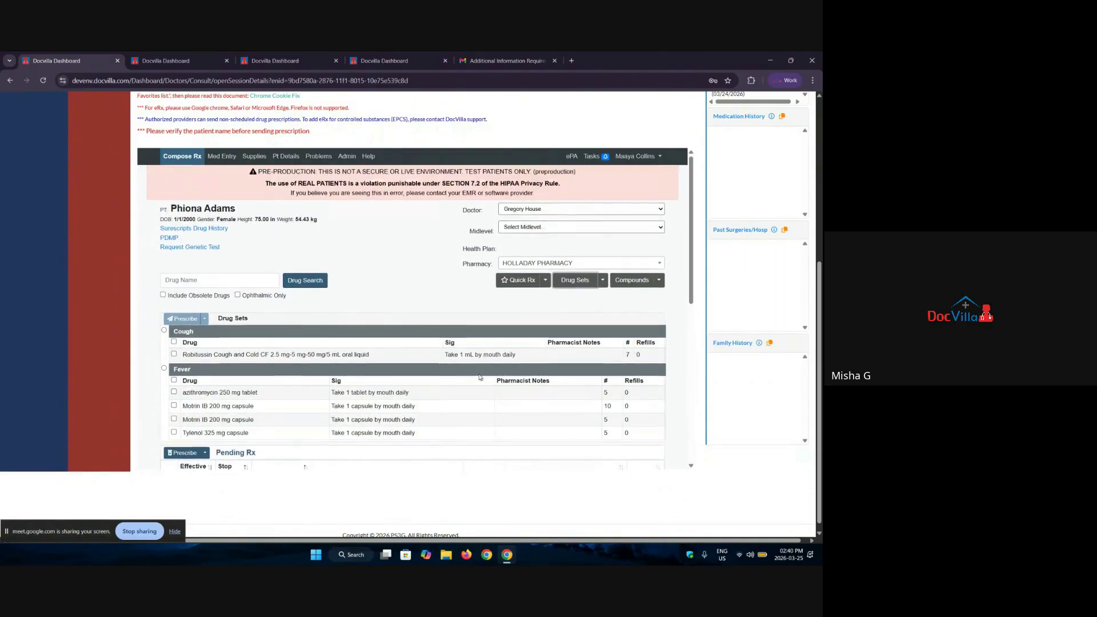
left_click(645, 282)
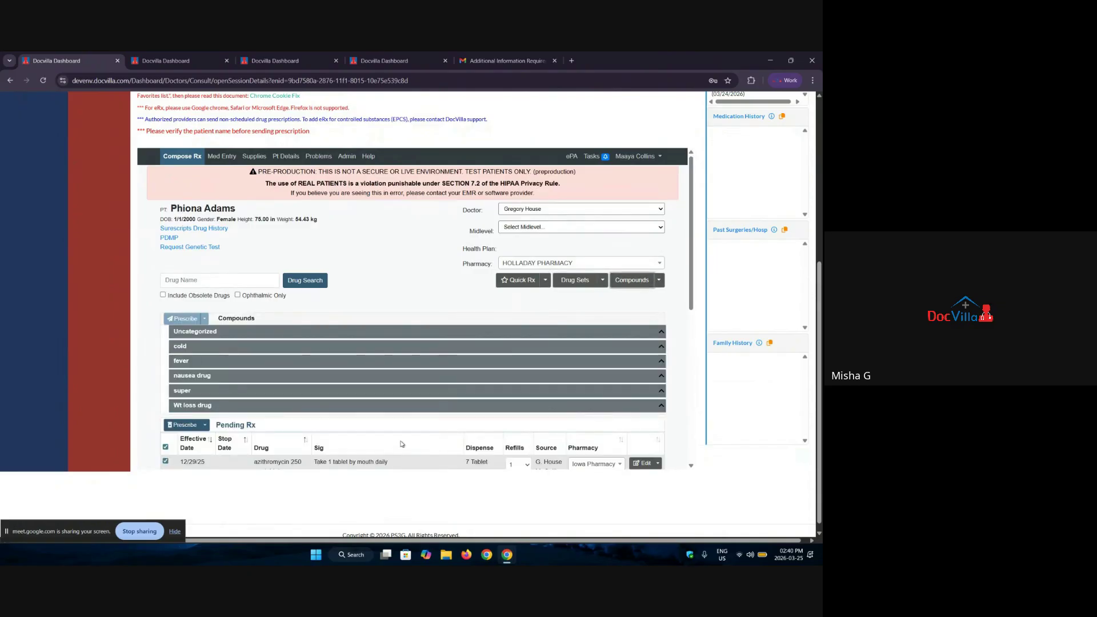
scroll(585, 392, "down", 3)
scroll(584, 392, "up", 8)
Step: Look at the pharmacy search and close it without changing the pharmacy
left_click(195, 156)
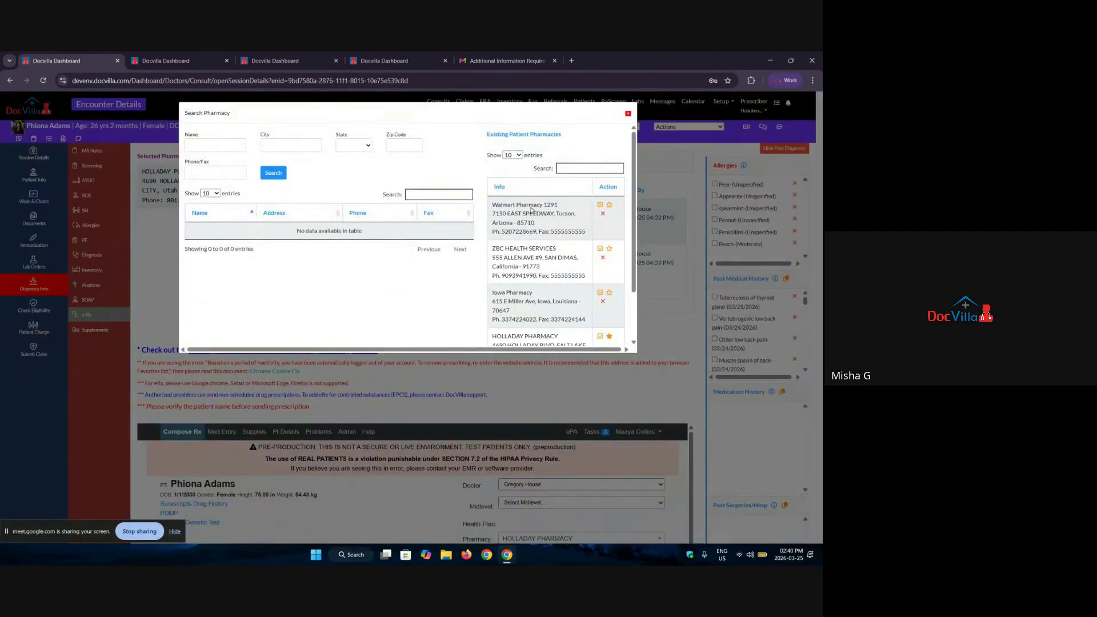
left_click(628, 114)
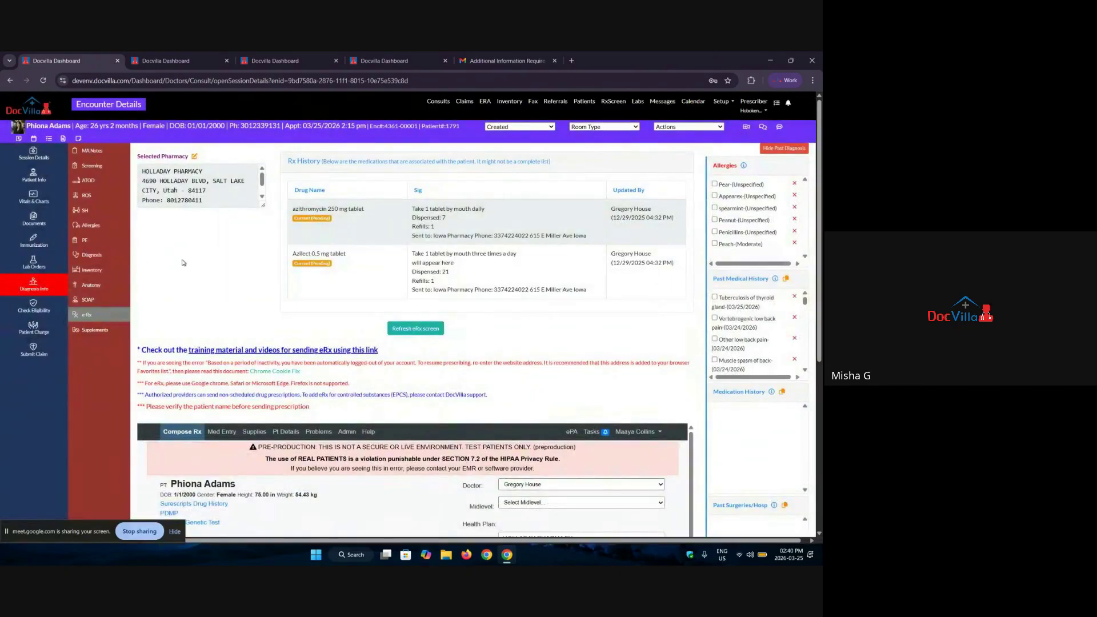
scroll(183, 263, "down", 1)
left_click(87, 285)
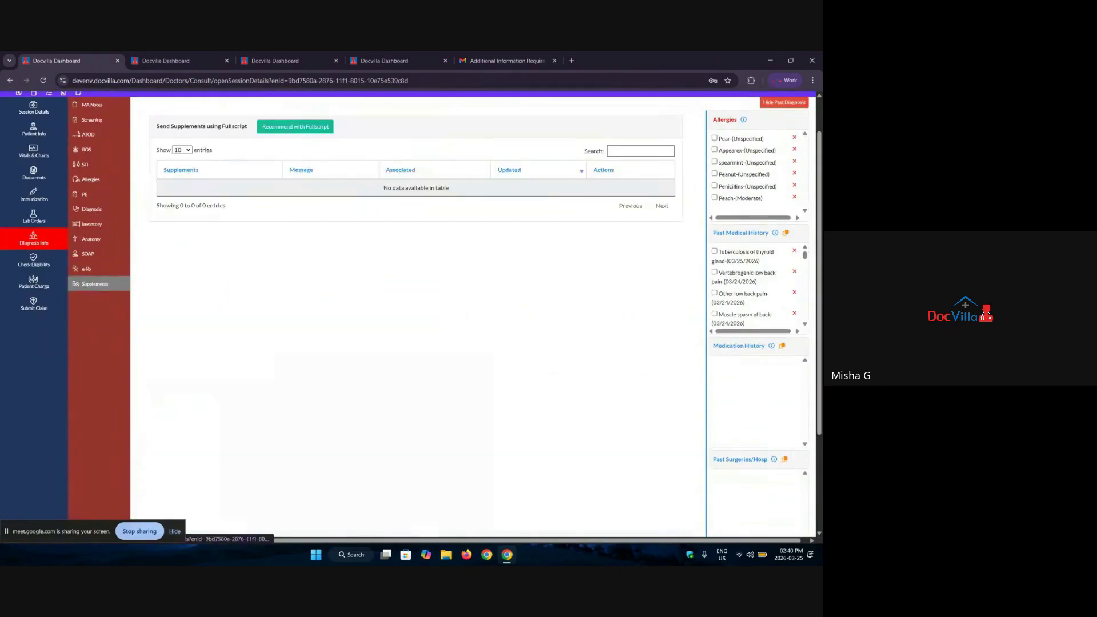
left_click_drag(156, 125, 248, 128)
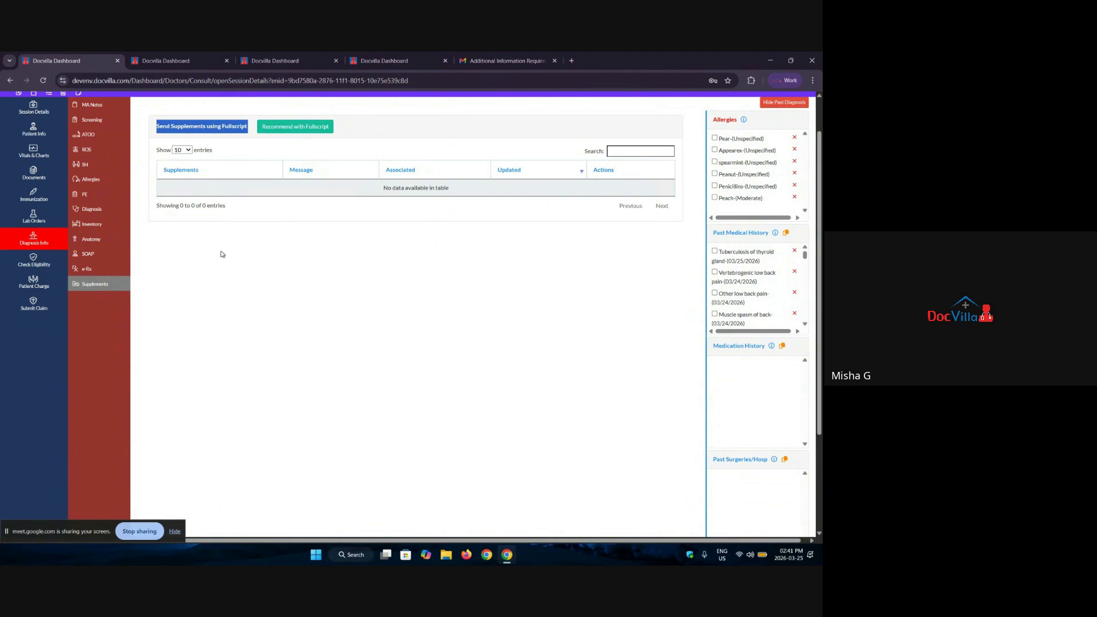
scroll(222, 253, "up", 2)
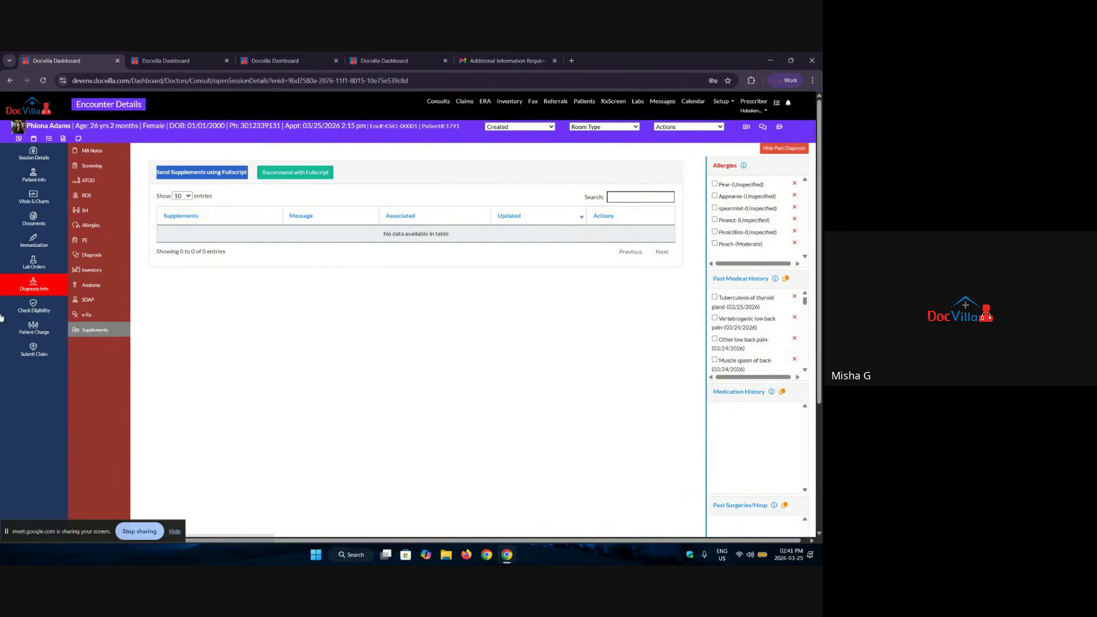
Step: Check eligibility of the BCBS PA BlueCard primary insurance and review the Health Benefit Plan and Chiropractic coverage
left_click(29, 308)
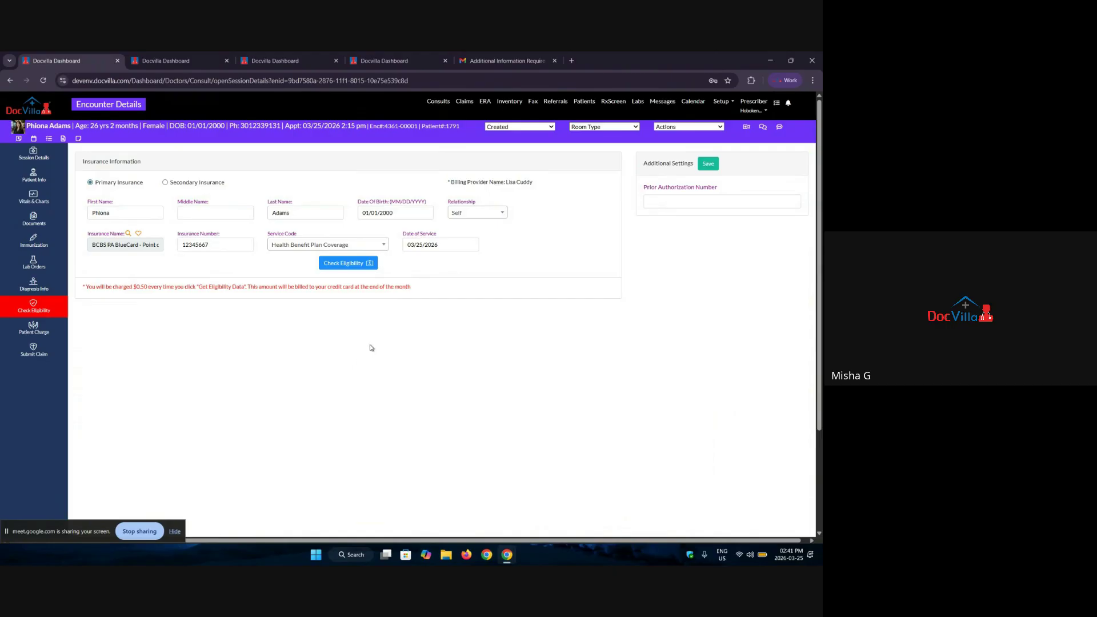
left_click(342, 263)
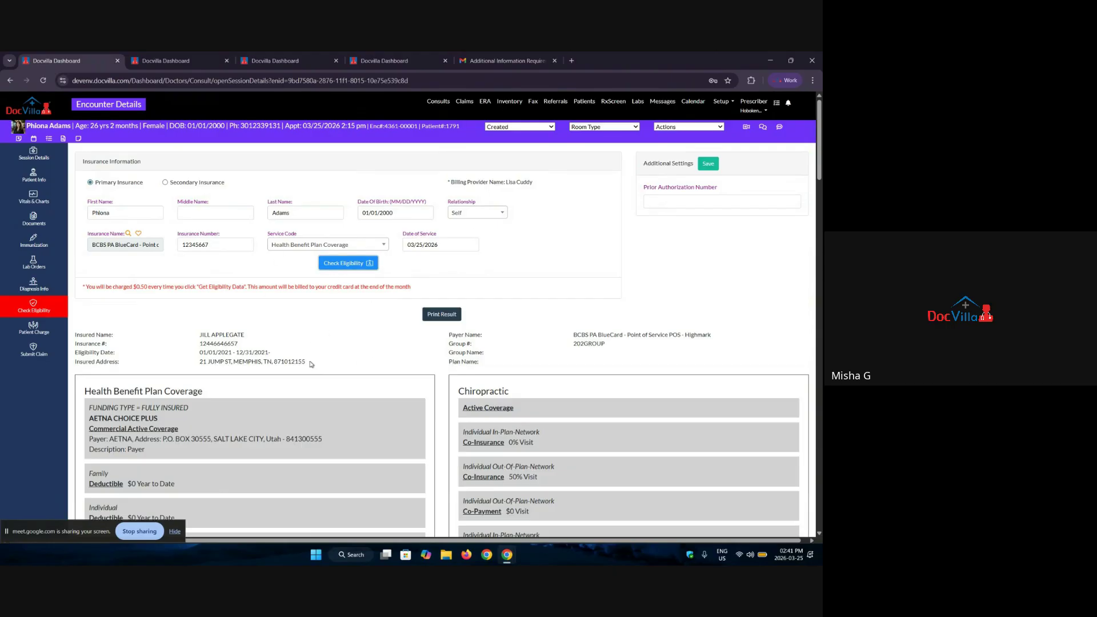
scroll(176, 475, "down", 4)
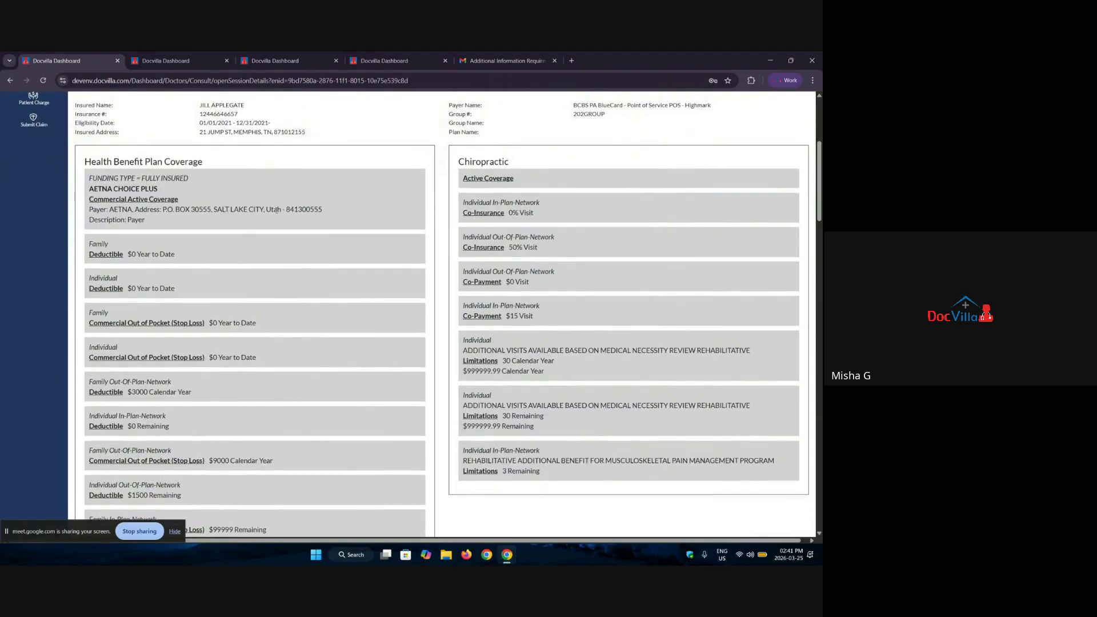
scroll(288, 391, "down", 2)
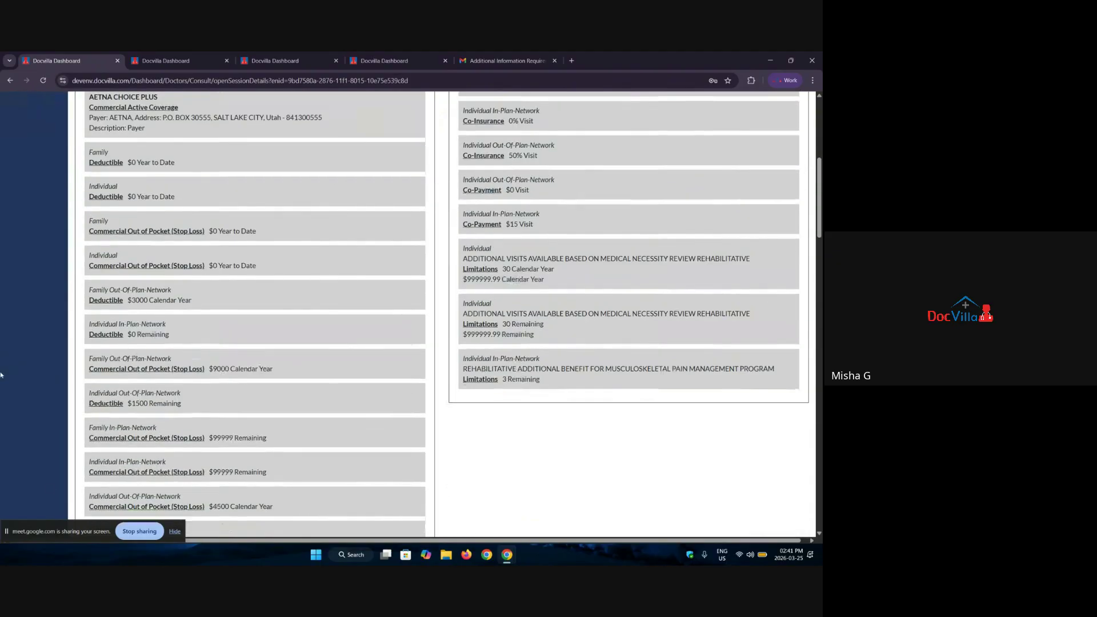
scroll(389, 385, "up", 6)
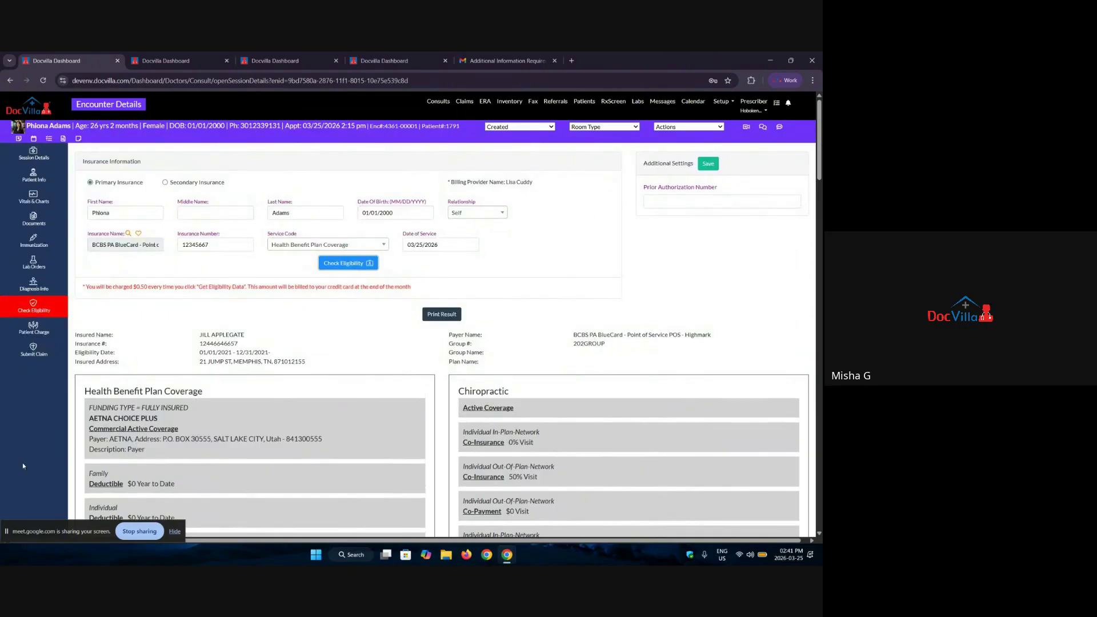
Step: Explore the Patient Charge page, closing the add-credit-card form without saving
left_click(33, 328)
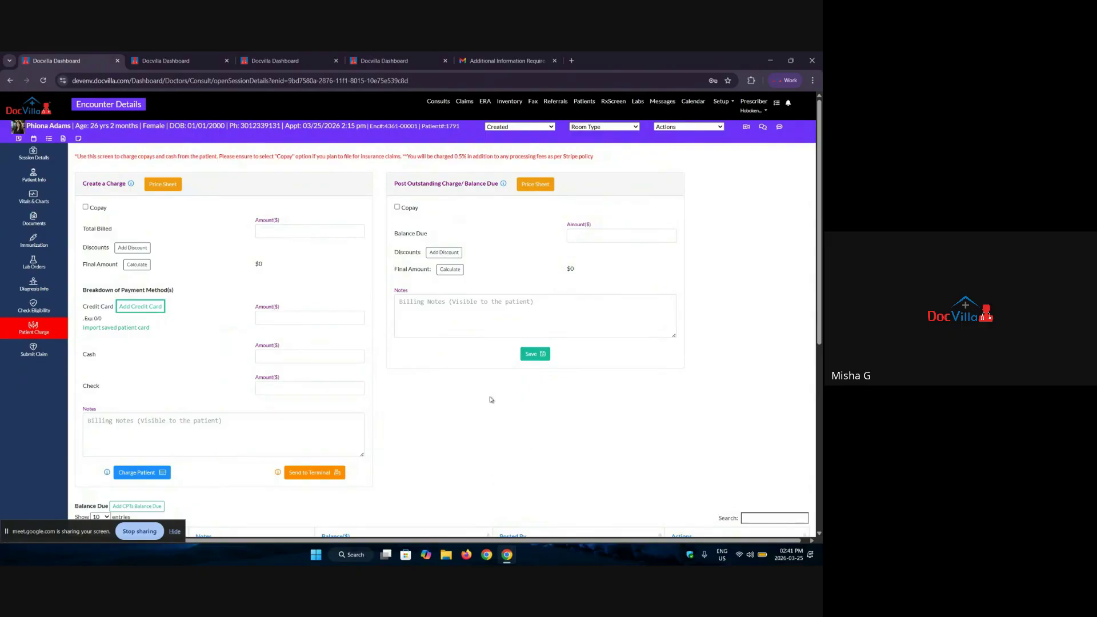
left_click(272, 232)
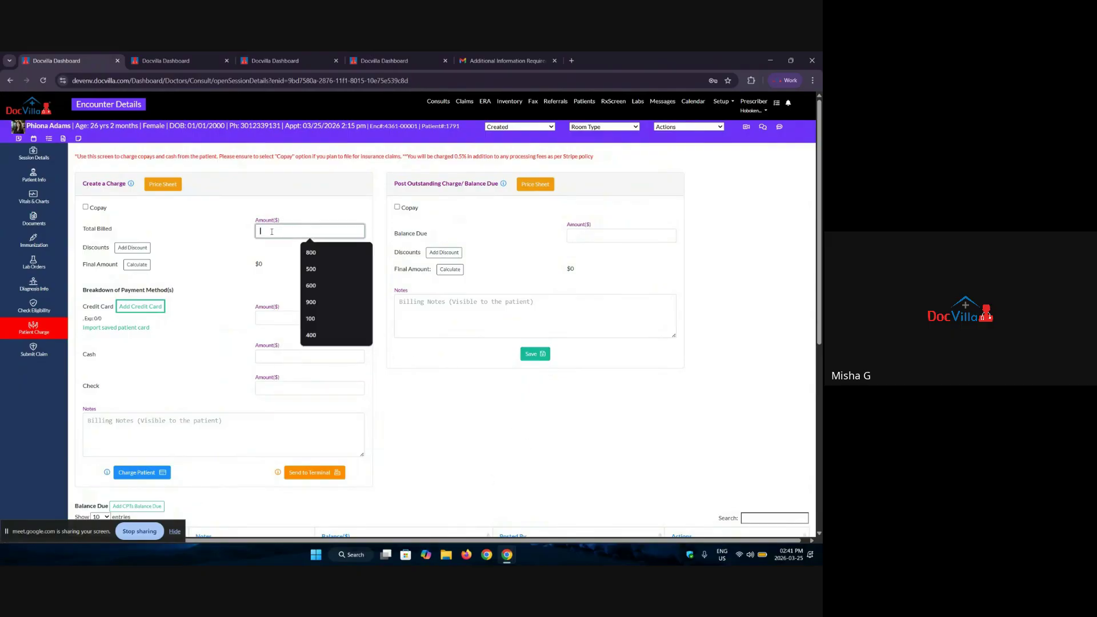
left_click(213, 269)
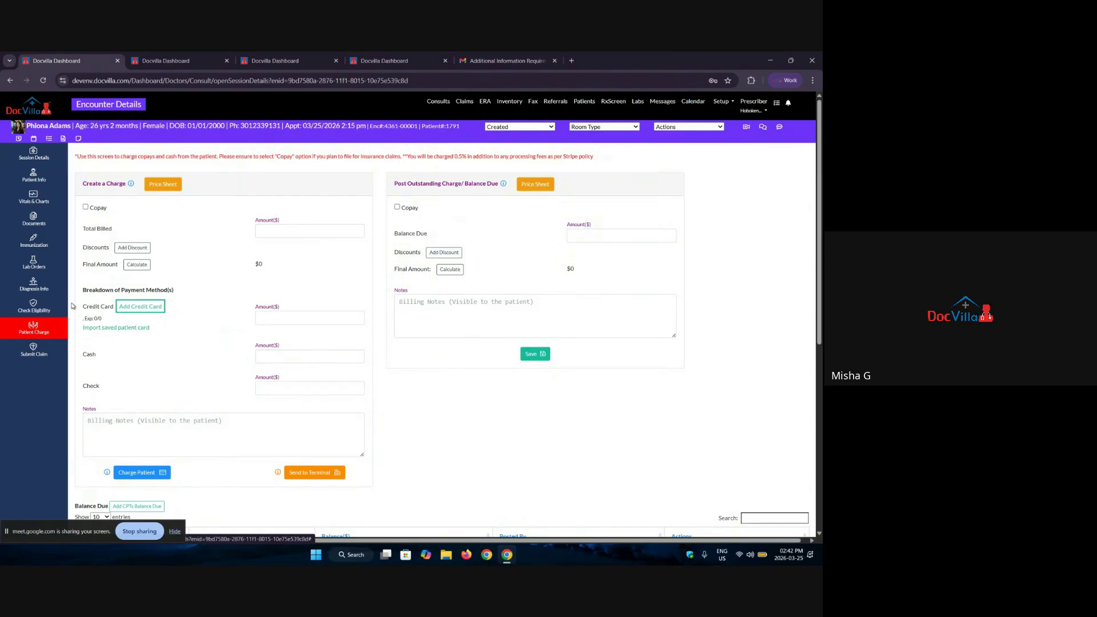
left_click(160, 308)
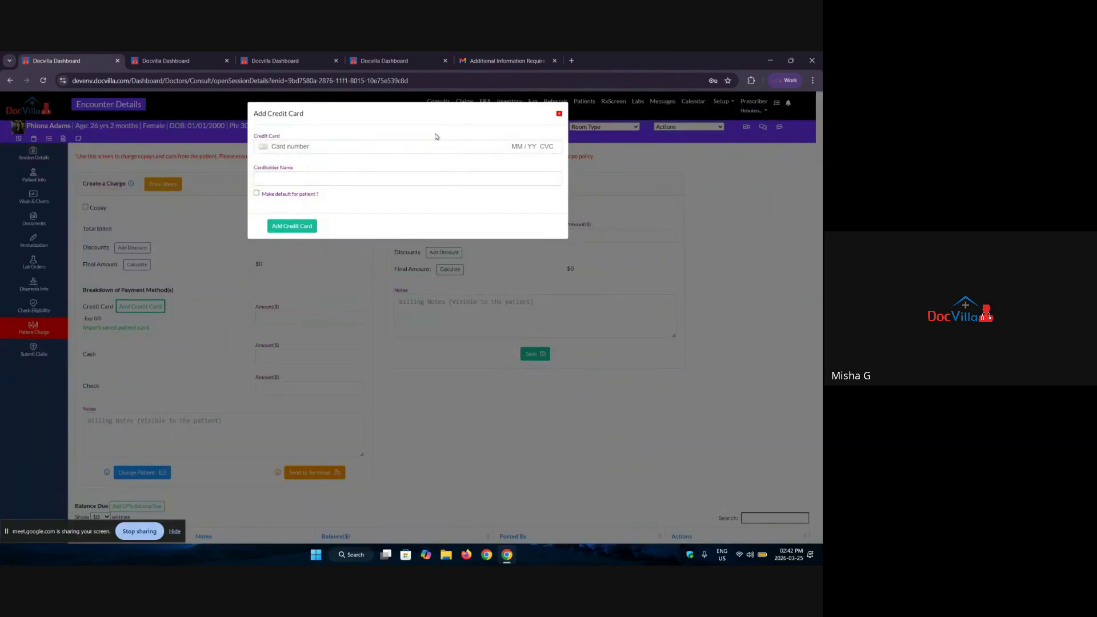
left_click(560, 114)
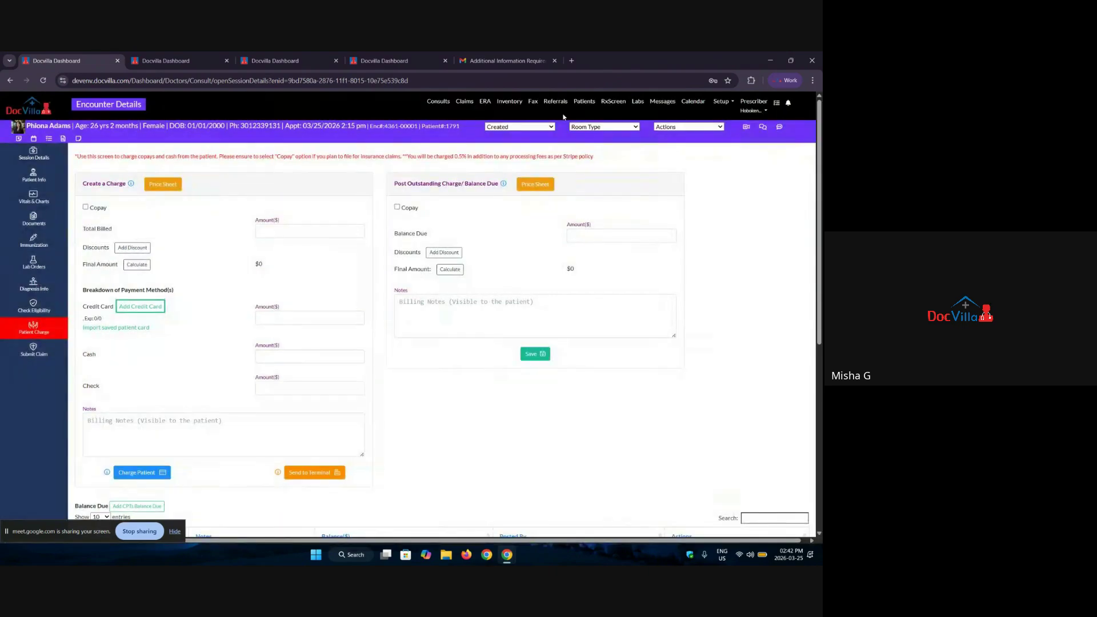
scroll(214, 406, "down", 4)
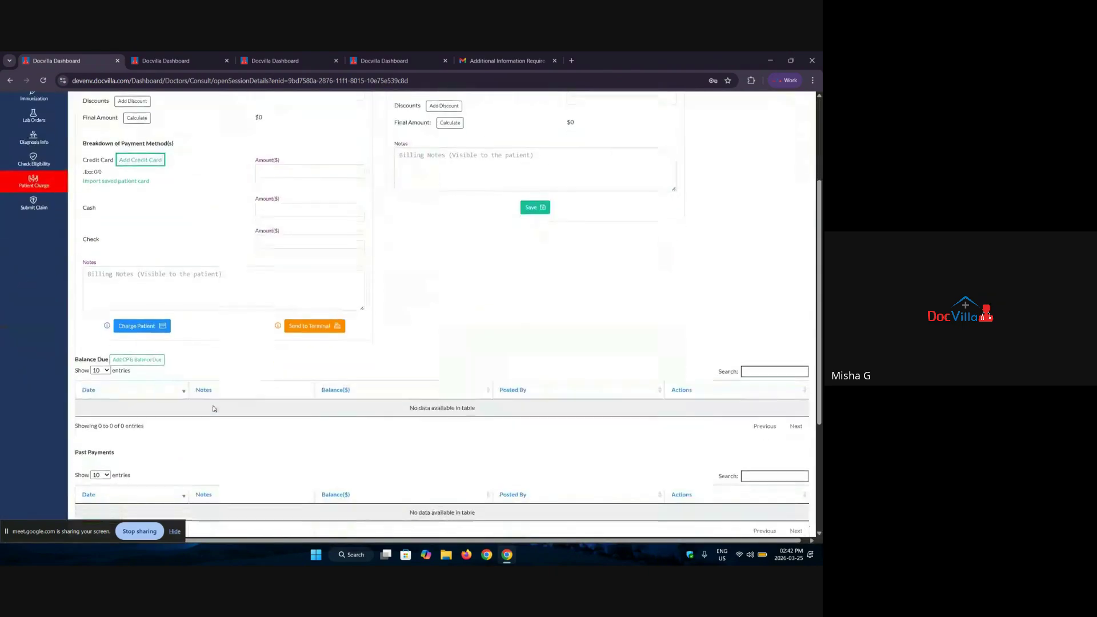
scroll(214, 406, "up", 3)
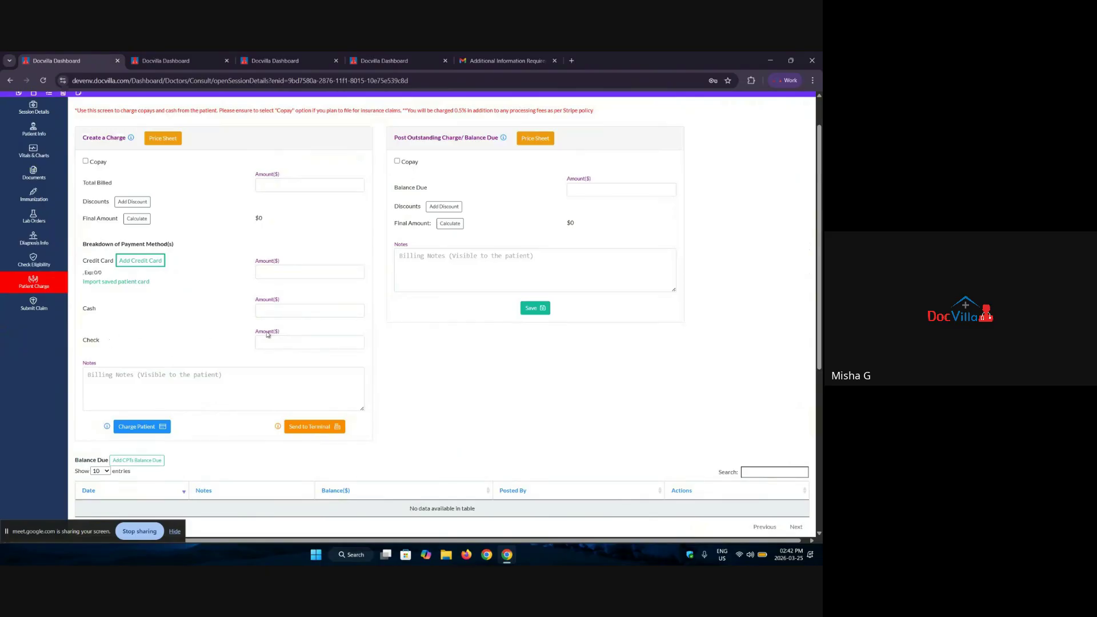
Step: Charge the patient $100 in cash with a Total Billed of 100
left_click(277, 185)
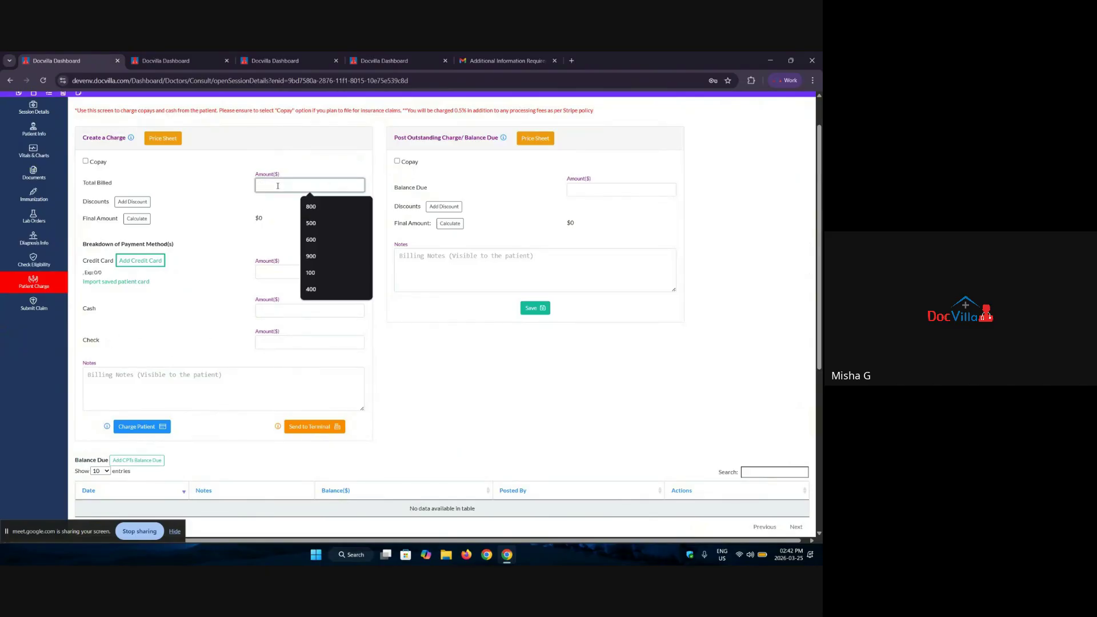
type("100")
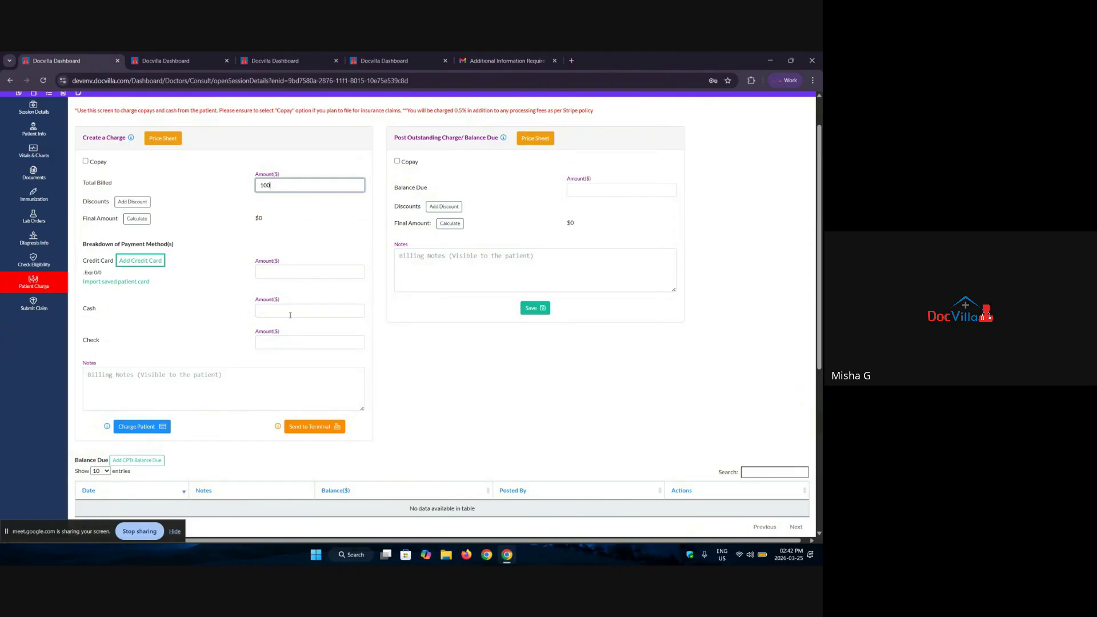
scroll(290, 314, "down", 2)
left_click(276, 218)
type("1")
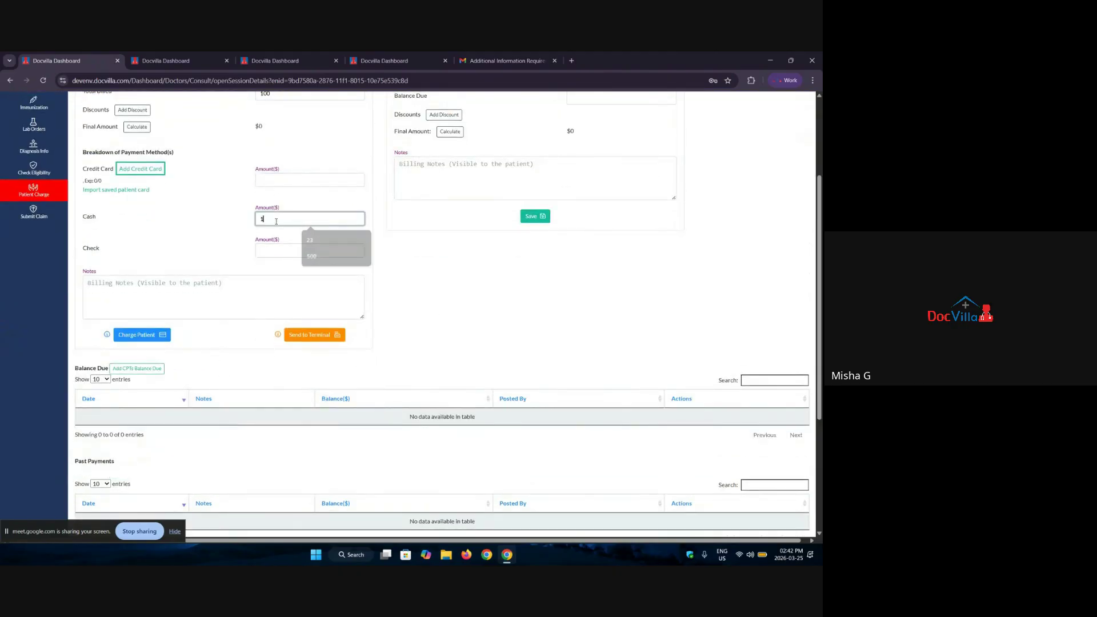
type("00")
left_click(137, 337)
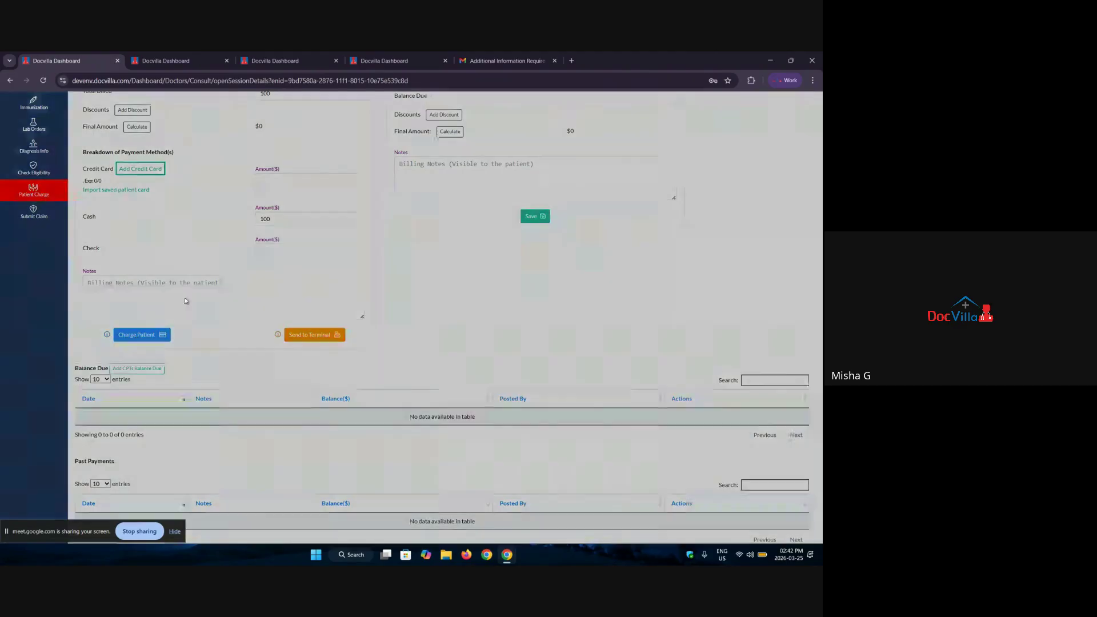
Step: Review the Past Payments list and start a billing note for the outstanding balance
scroll(331, 348, "down", 4)
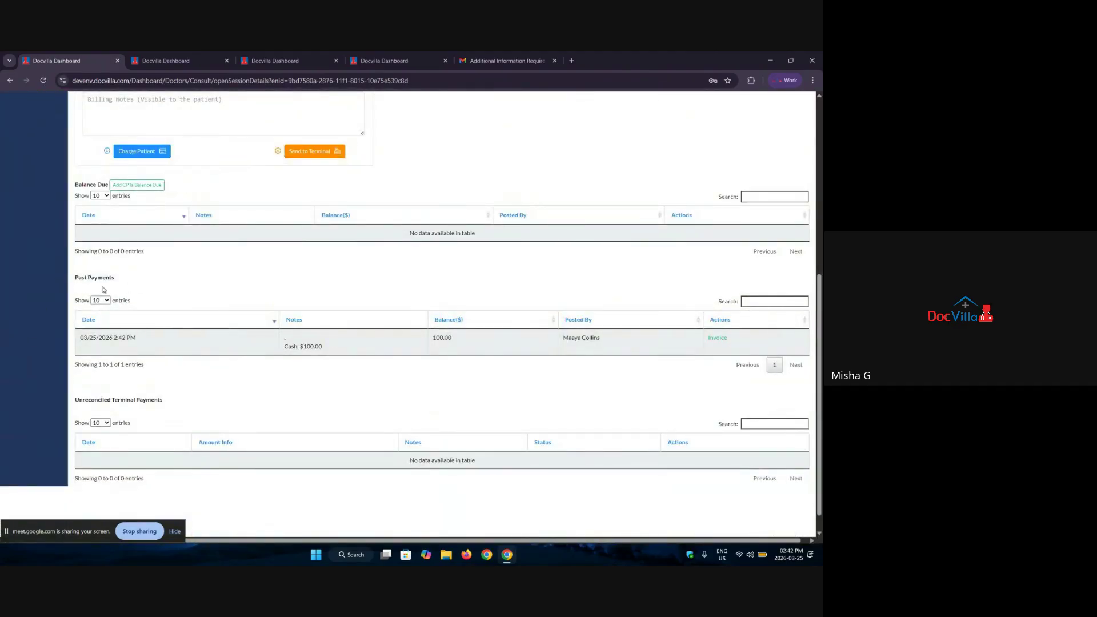
left_click_drag(116, 279, 45, 279)
left_click(138, 292)
scroll(162, 278, "up", 2)
scroll(155, 318, "down", 3)
scroll(158, 344, "up", 6)
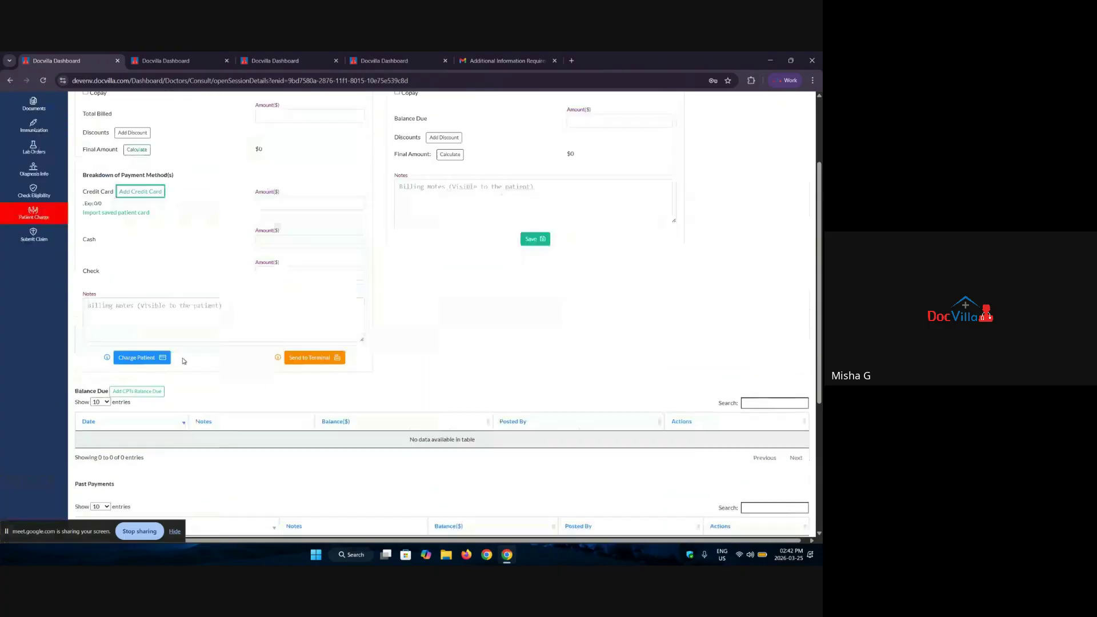
left_click_drag(400, 190, 499, 192)
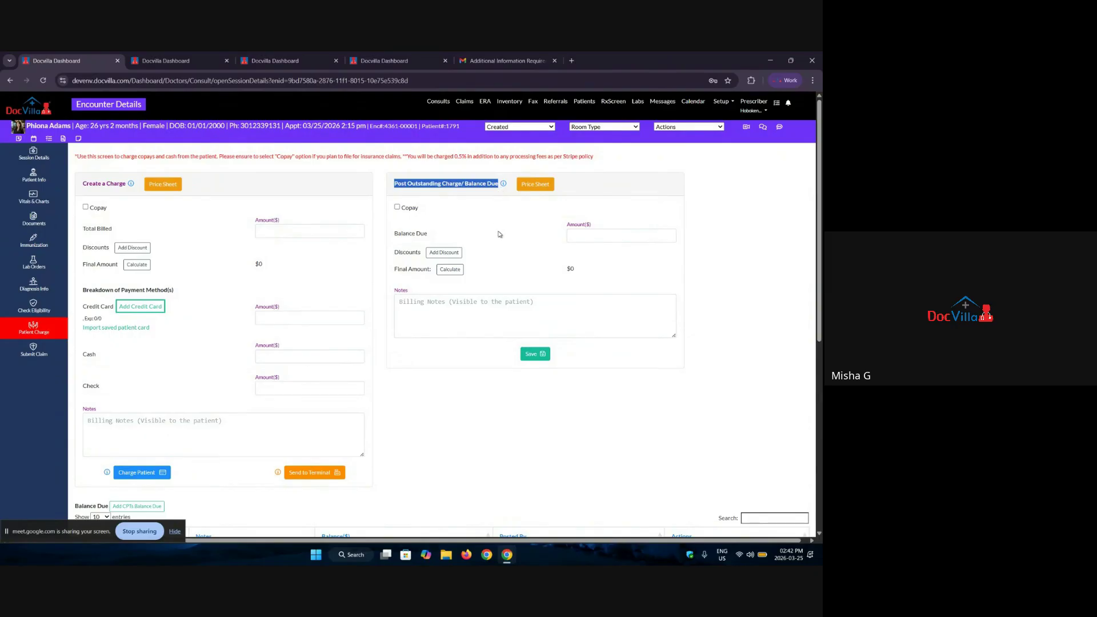
left_click(477, 314)
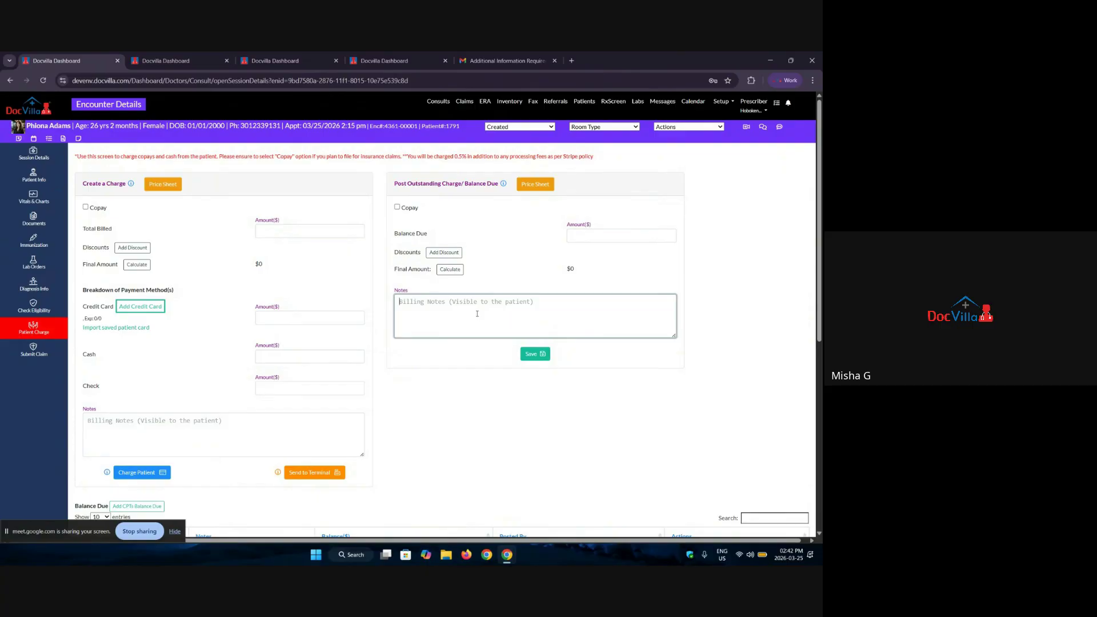
scroll(68, 414, "down", 1)
scroll(54, 360, "up", 1)
Step: Open the Submit Claim form and review its prefilled BCBS PA BlueCard insurance, A18.81 diagnosis and billing provider fields
left_click(33, 357)
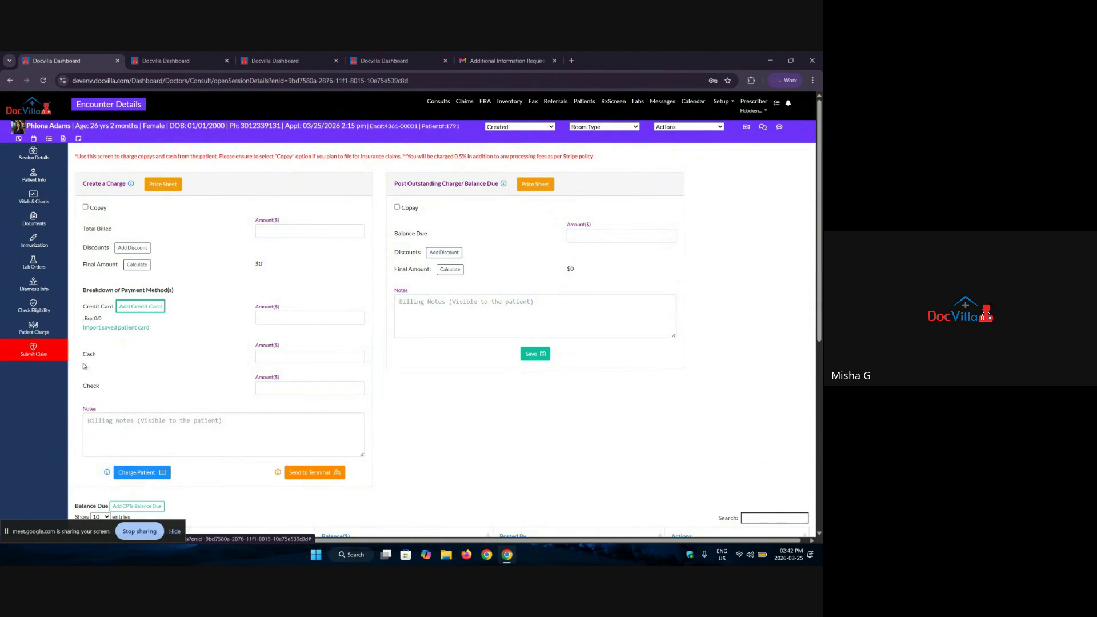
scroll(303, 381, "down", 3)
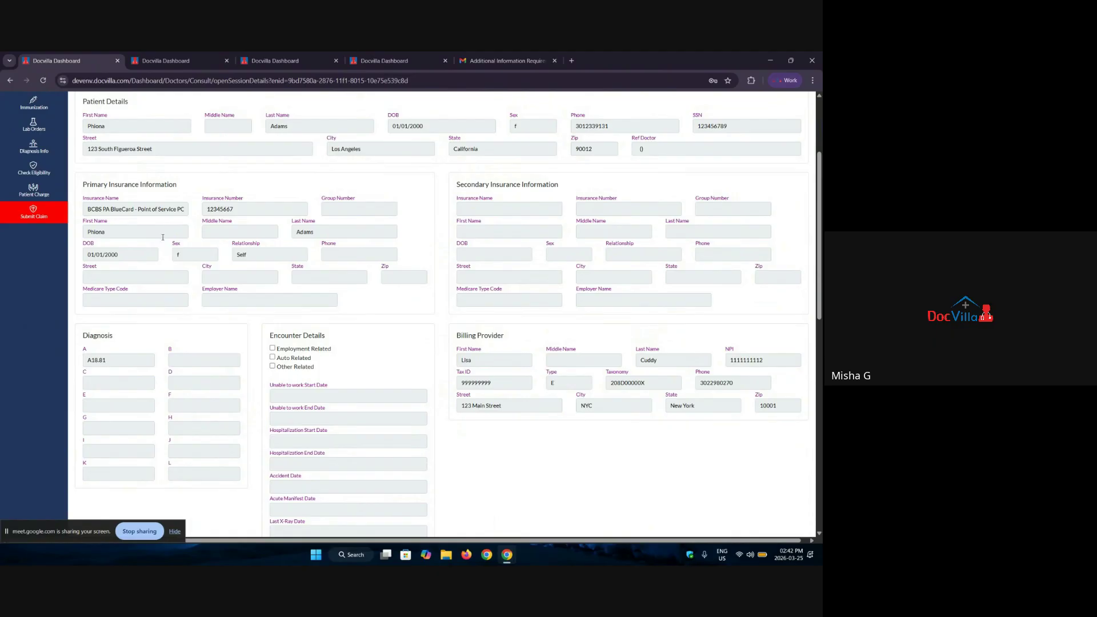
scroll(163, 237, "up", 3)
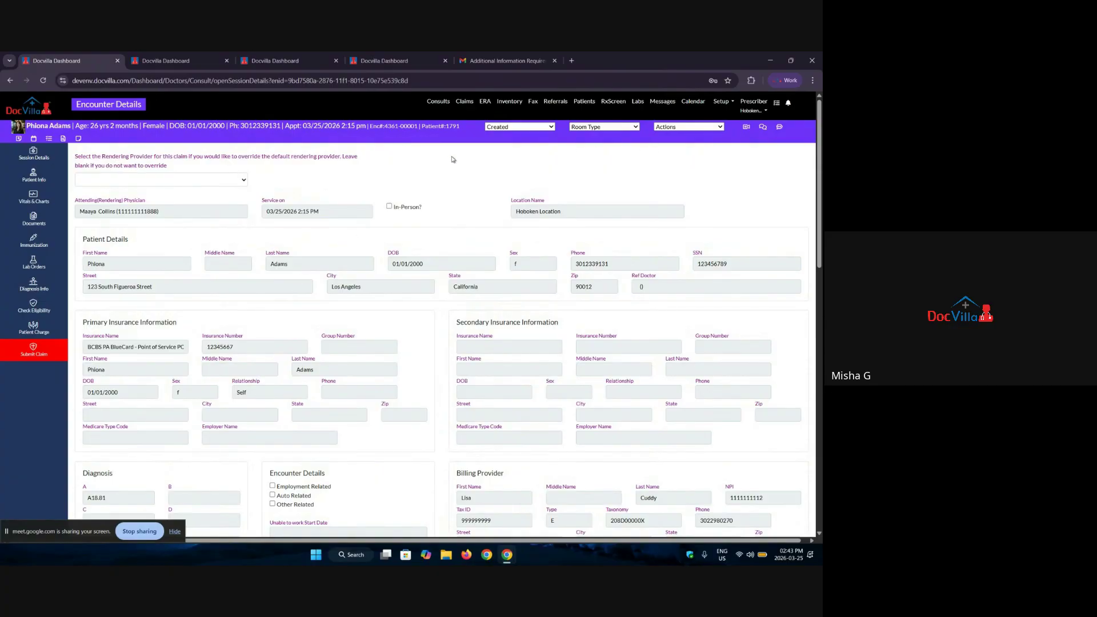
left_click(715, 127)
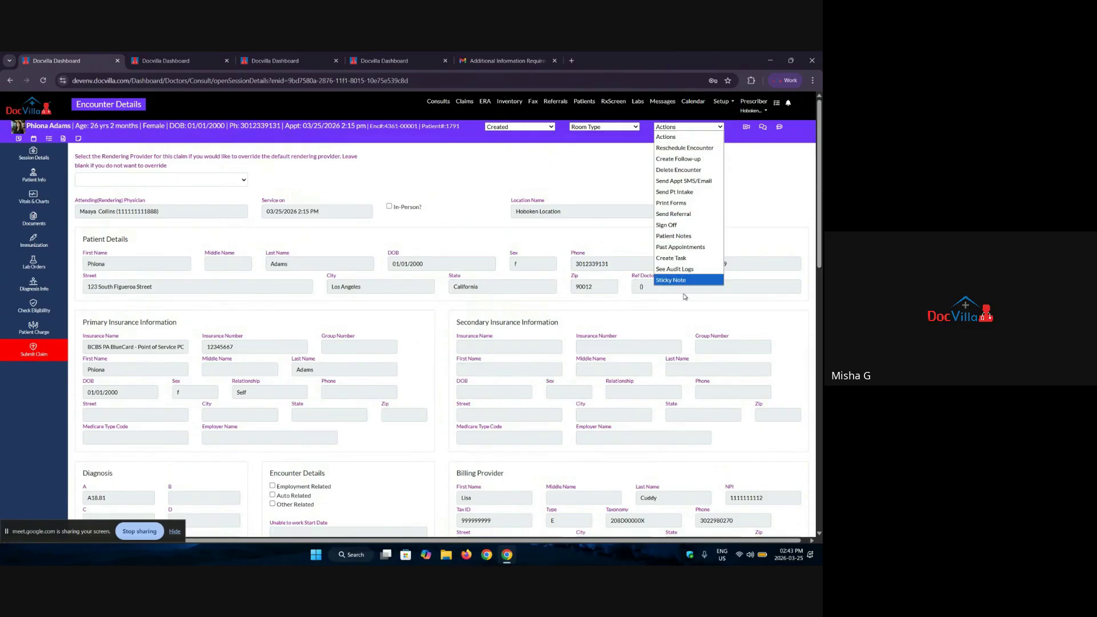
left_click(671, 204)
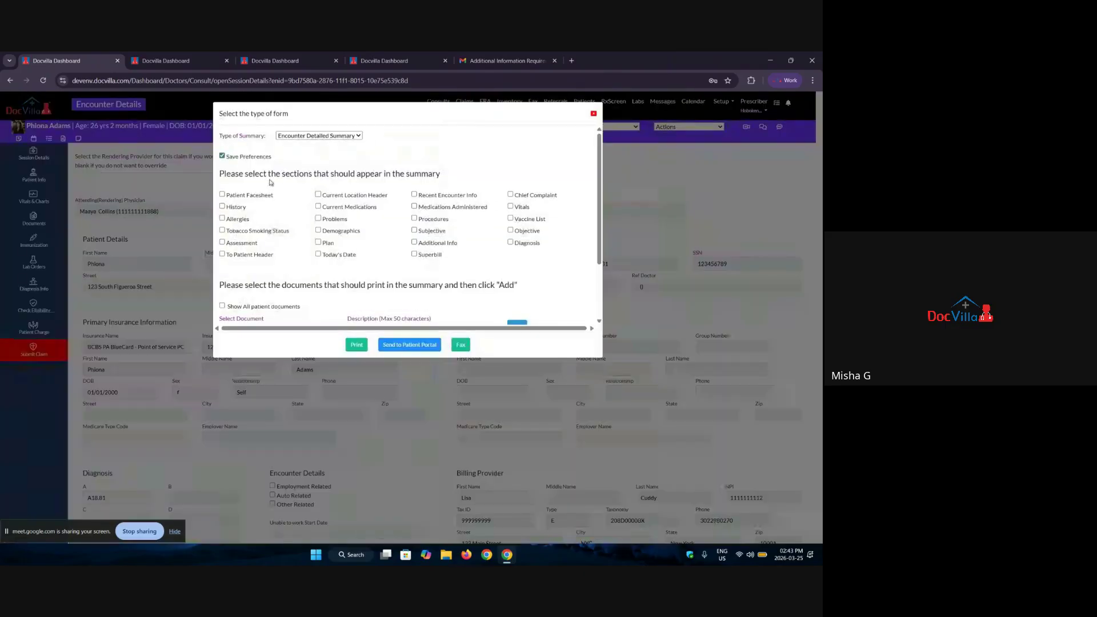
left_click(298, 136)
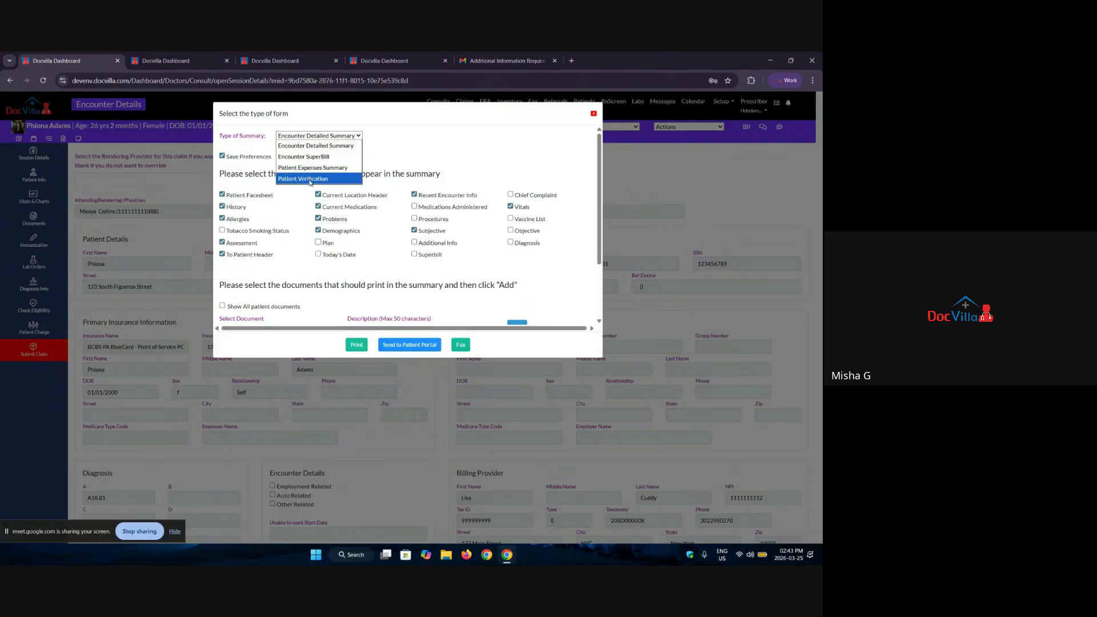
left_click(594, 113)
left_click(689, 127)
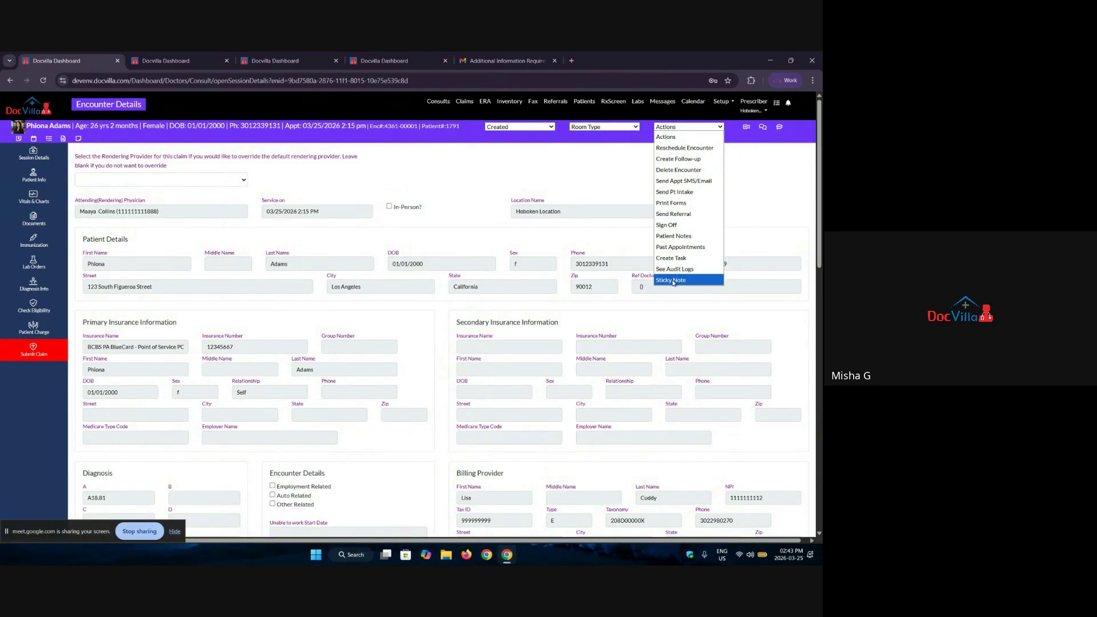
left_click(581, 185)
left_click(593, 127)
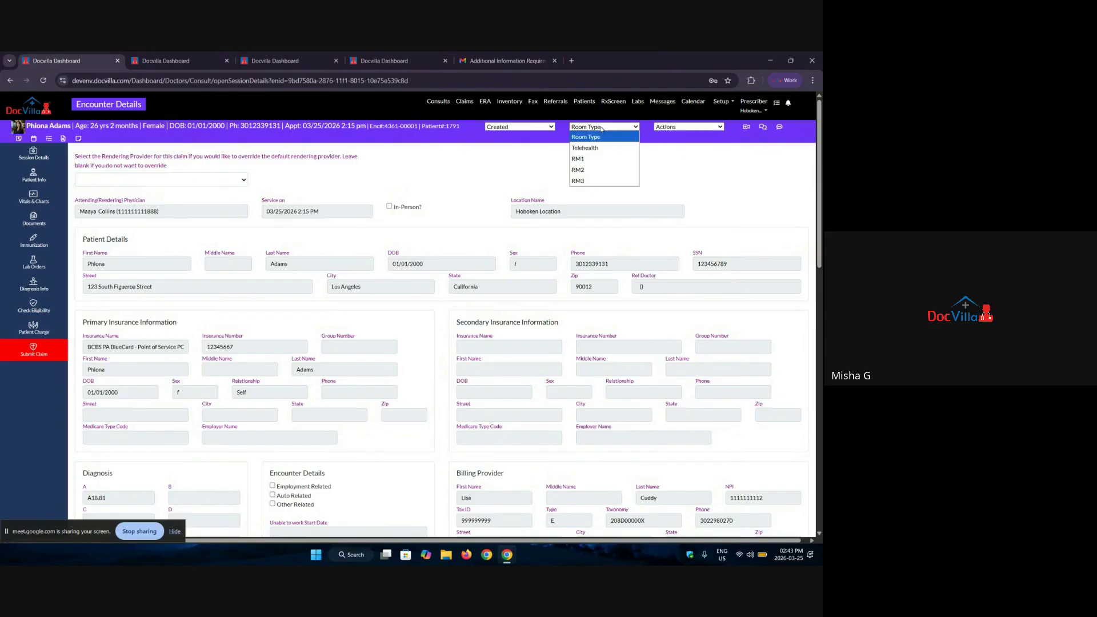
left_click(531, 127)
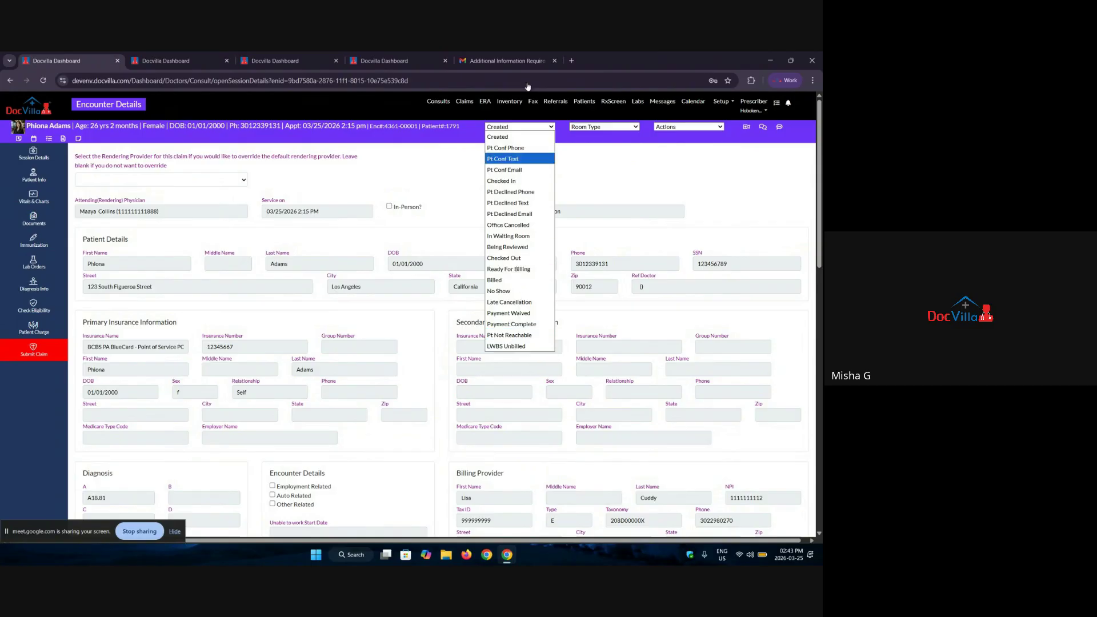
left_click(646, 172)
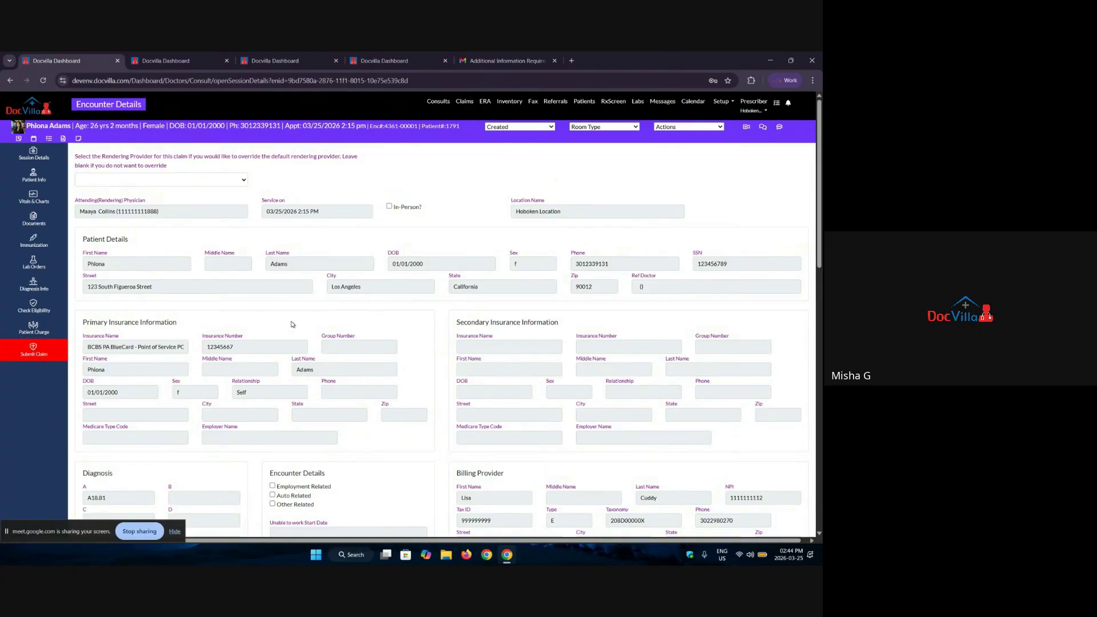
Step: Browse the Consults, Claims, ERA and Inventory pages, ending on the Fax inbox of 7 received faxes
left_click(441, 103)
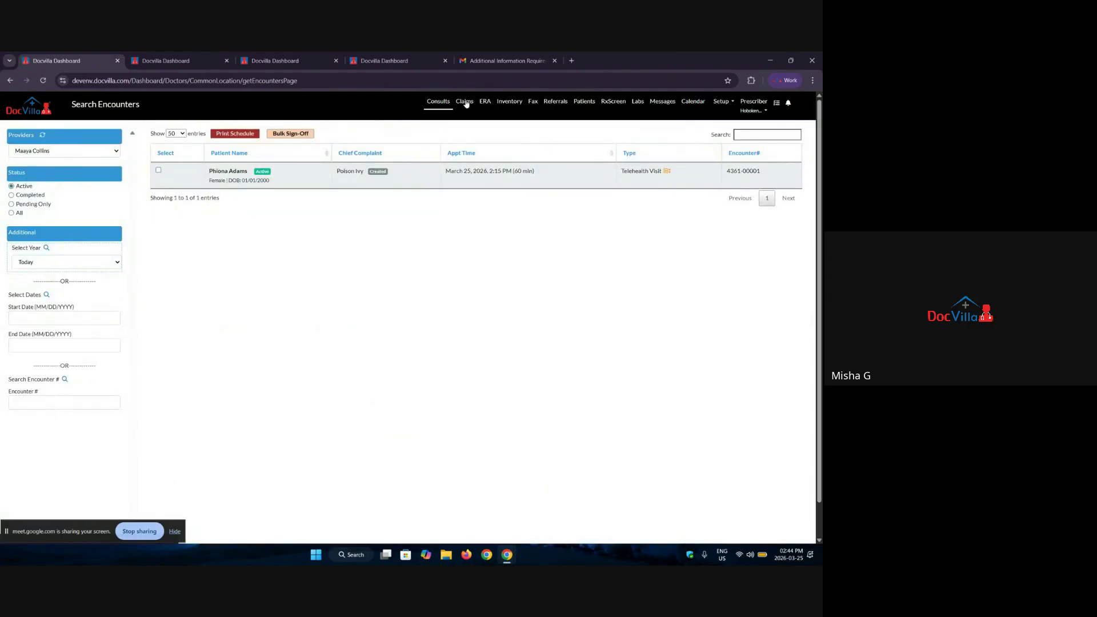
left_click(466, 103)
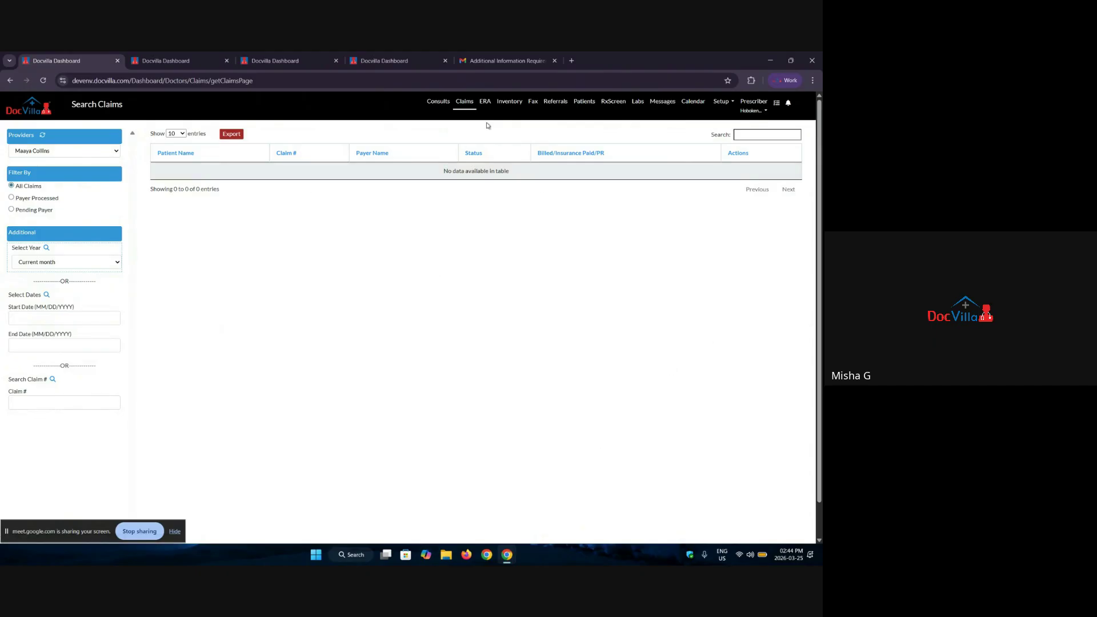
left_click(489, 106)
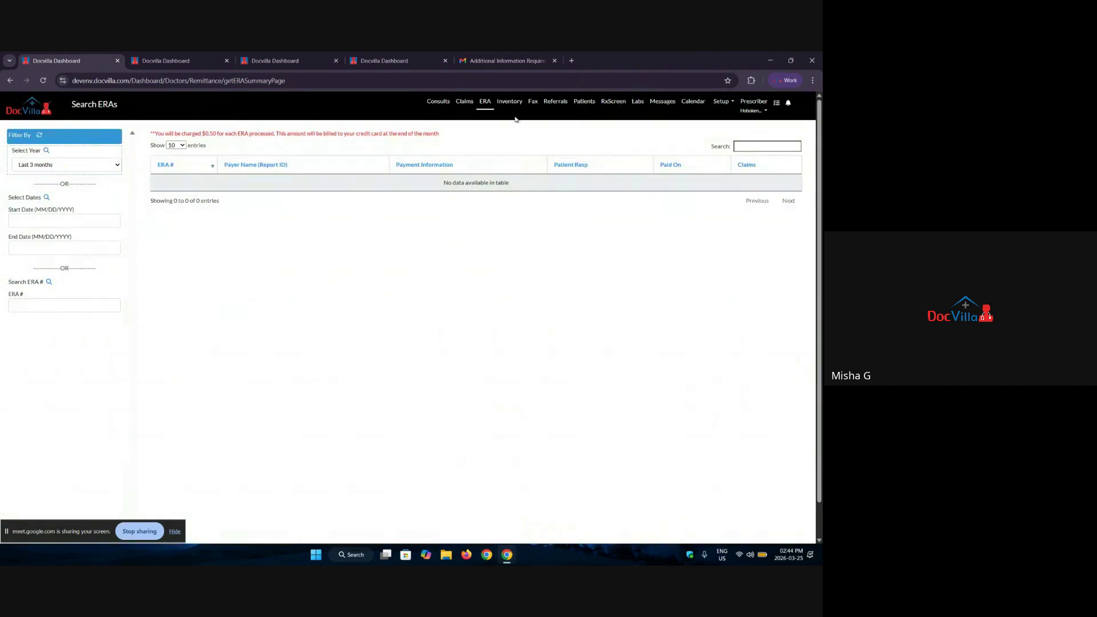
left_click(508, 103)
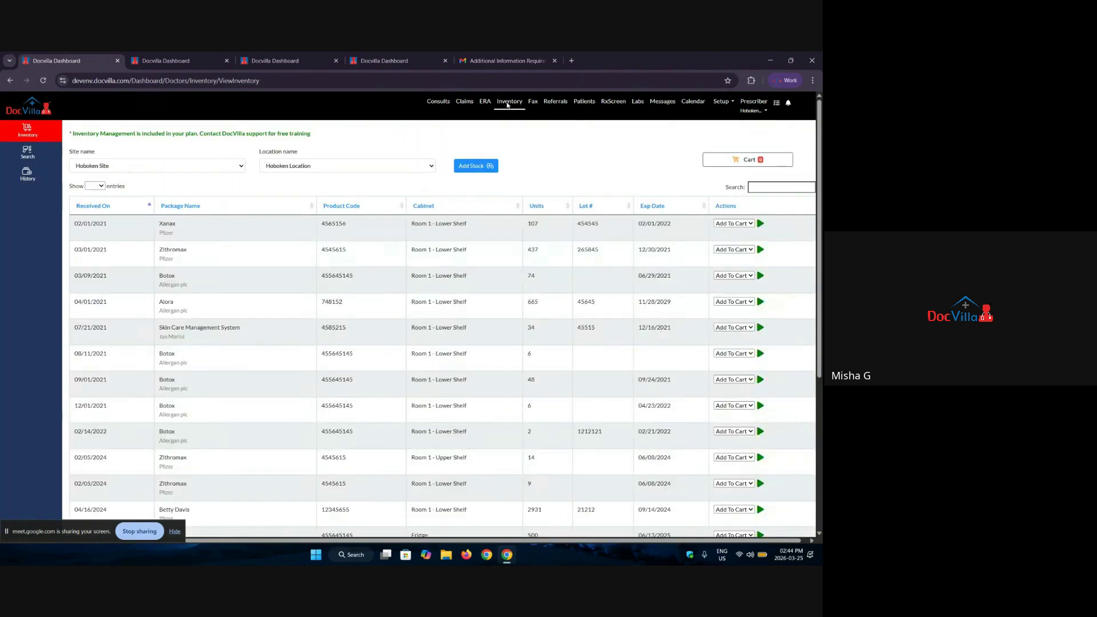
left_click(532, 105)
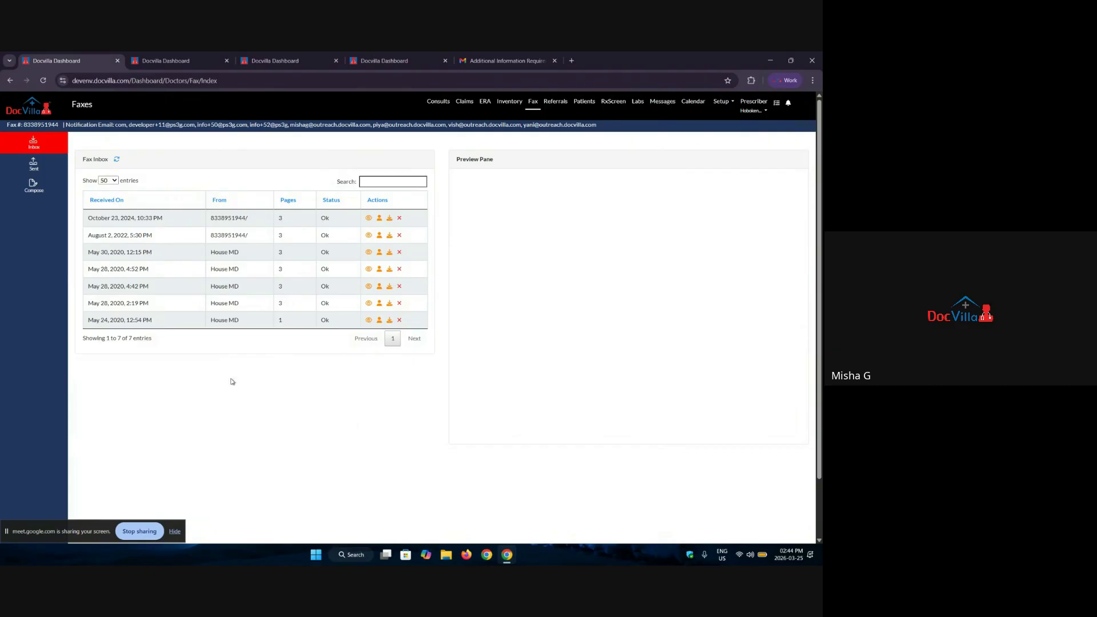
Step: Preview the latest fax and link it to the searched patient's 02/19/2026 encounter
left_click(369, 218)
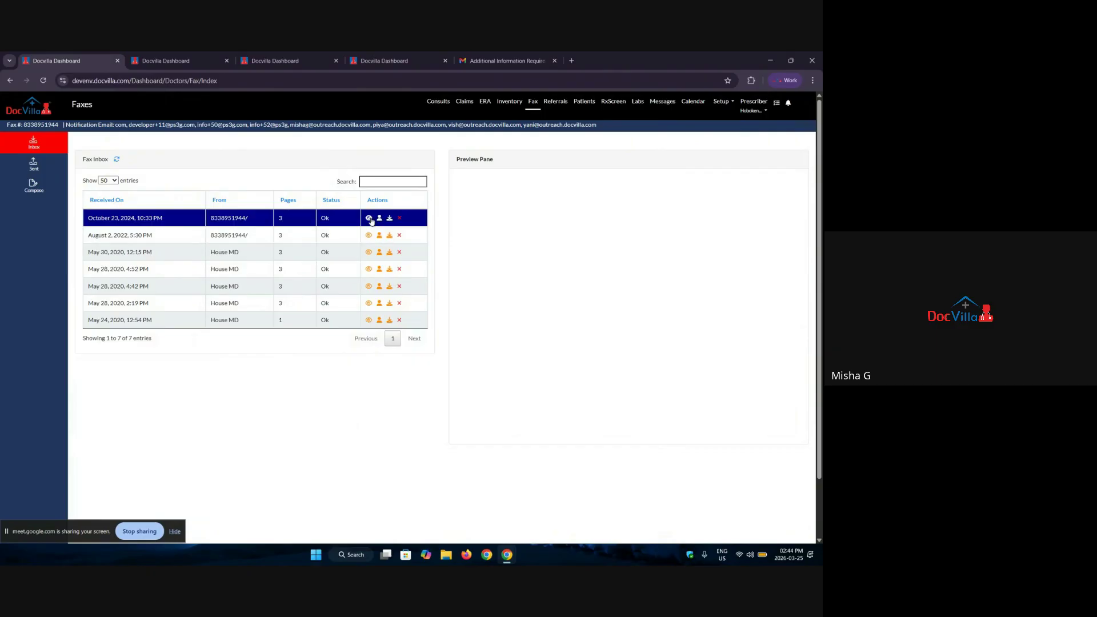
left_click(379, 220)
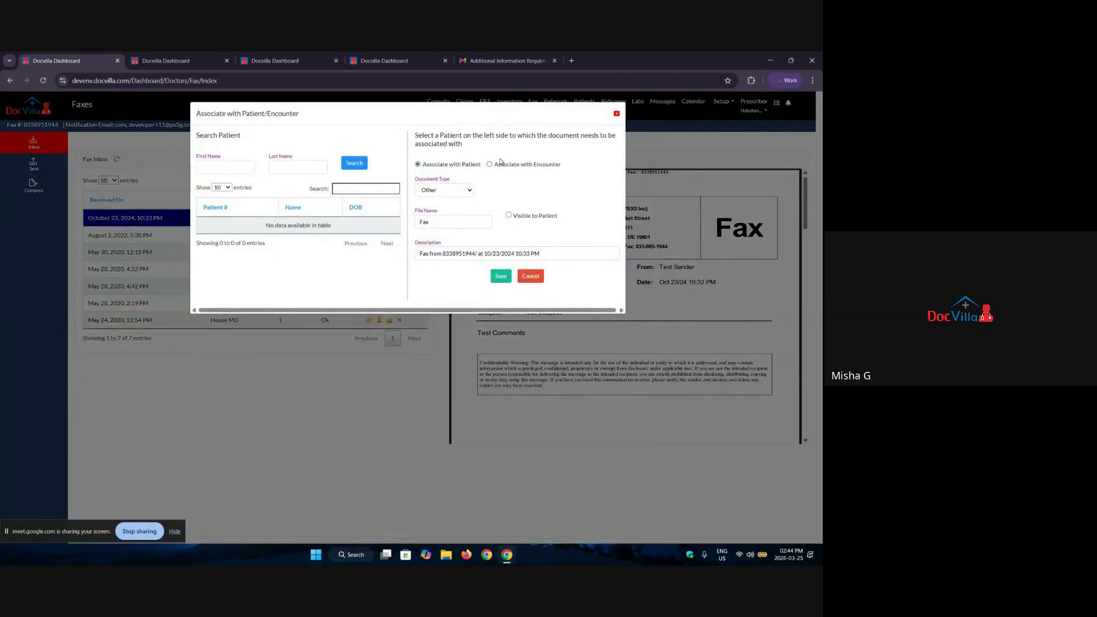
left_click(499, 164)
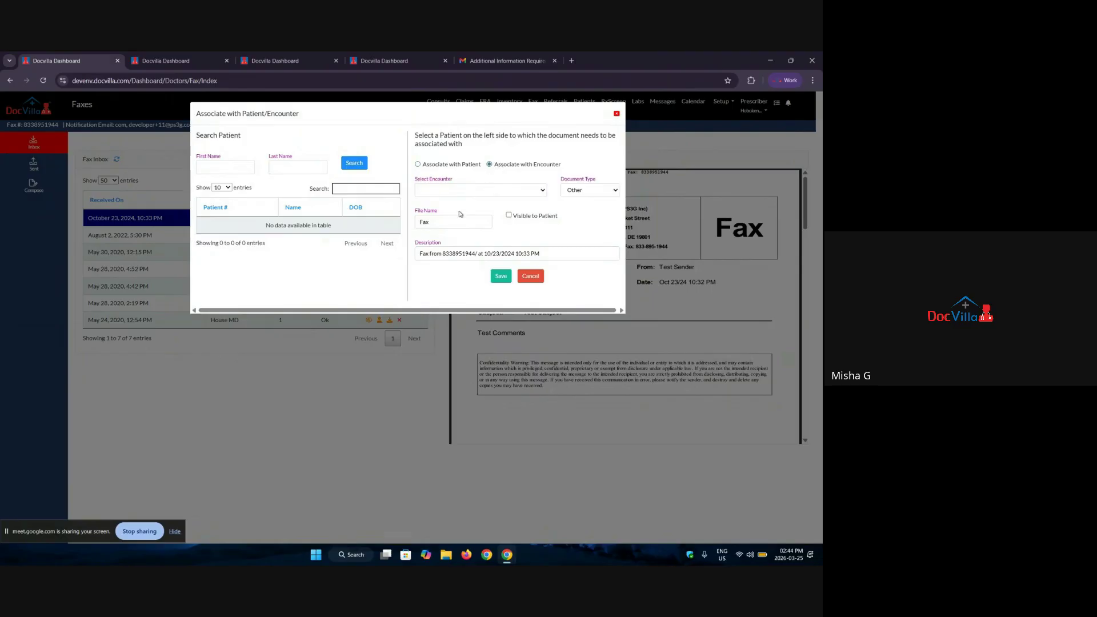
left_click(220, 166)
type("jessica")
key("Return")
left_click(278, 228)
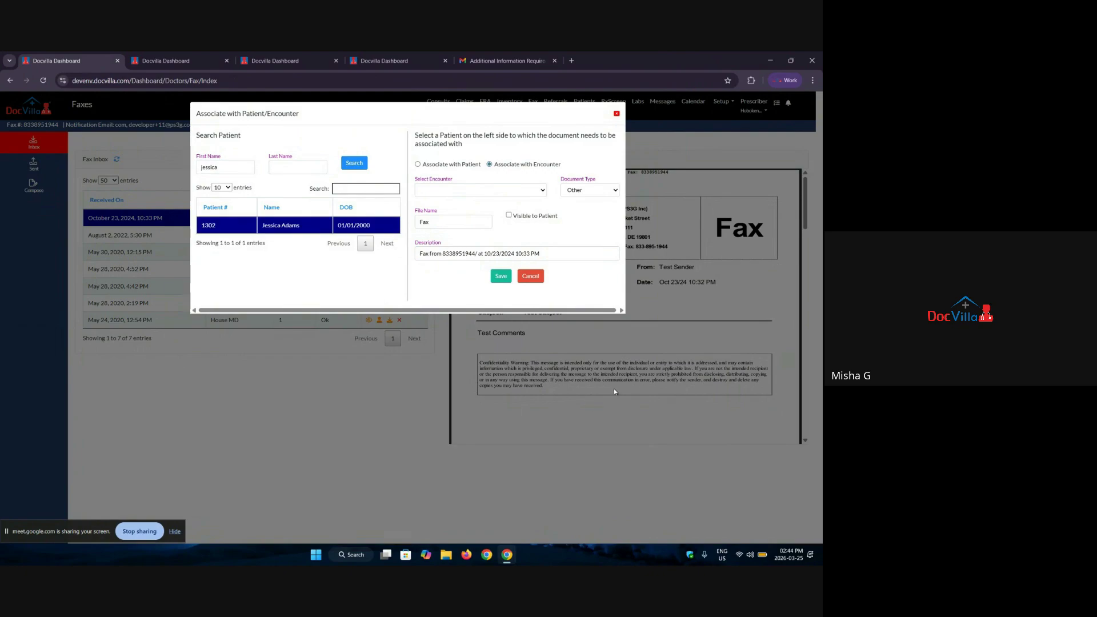
left_click(499, 192)
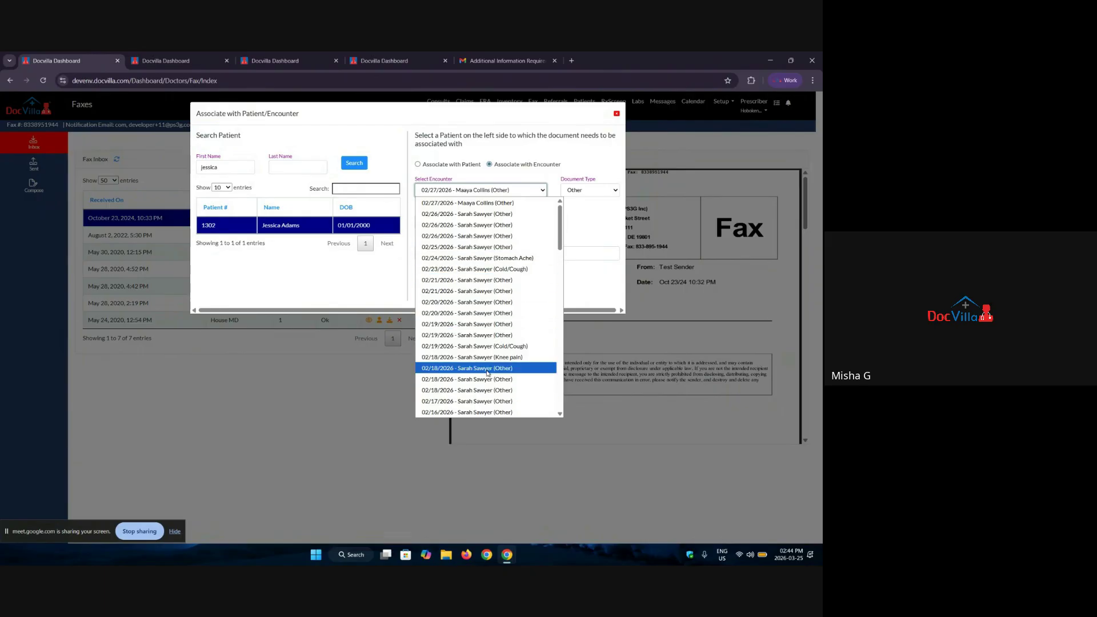
left_click(489, 335)
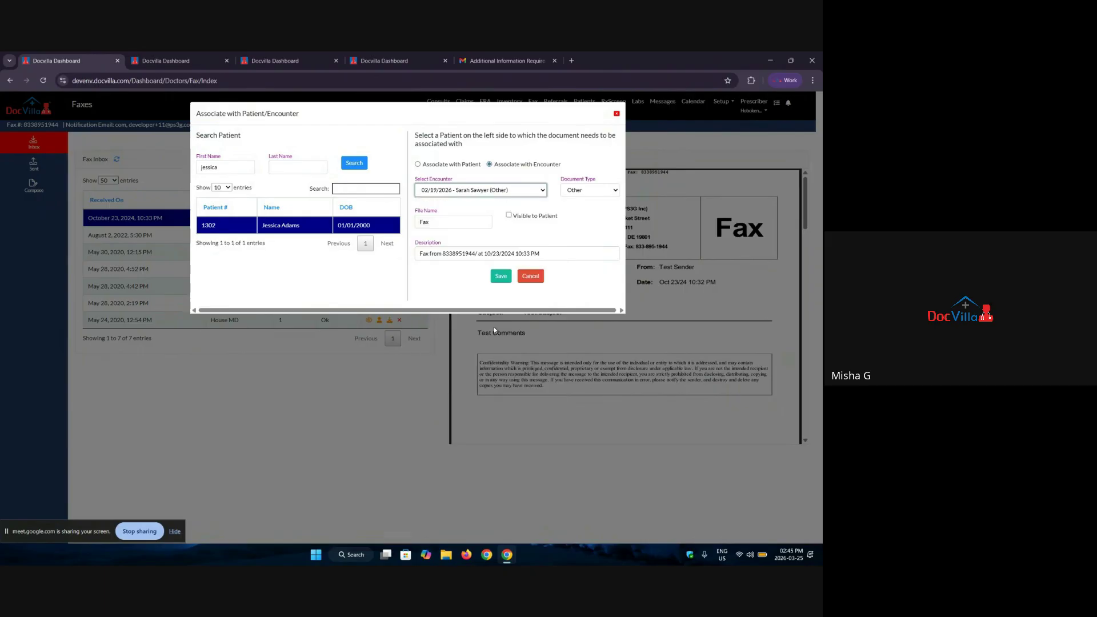
Step: Set document type X-Ray, file name 'chest xray' and a description of when the X-ray was done
left_click(582, 195)
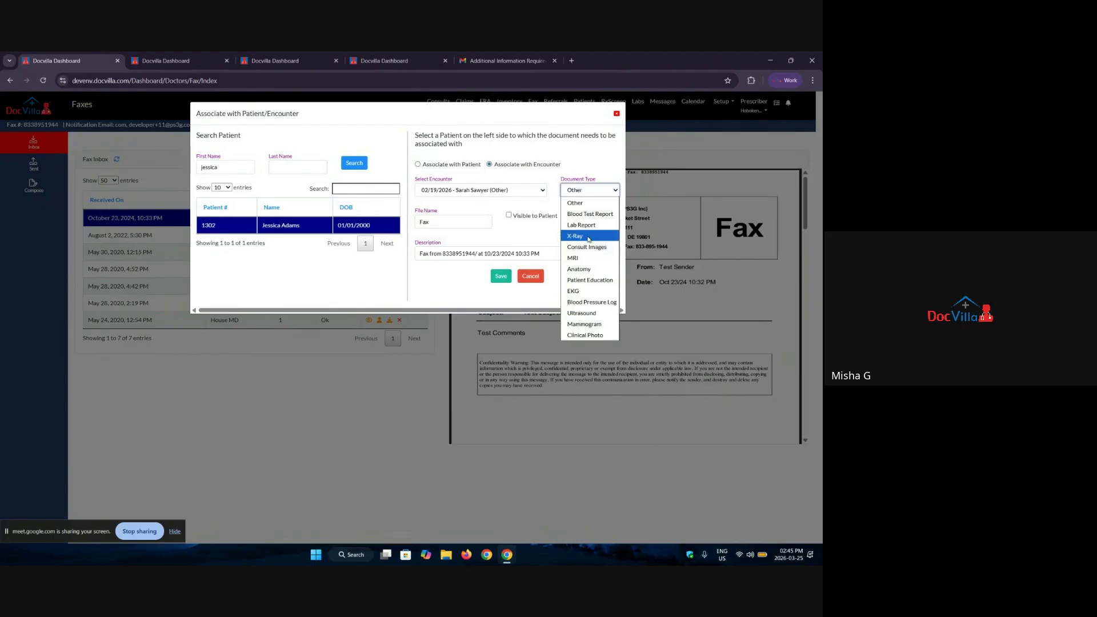
left_click(588, 238)
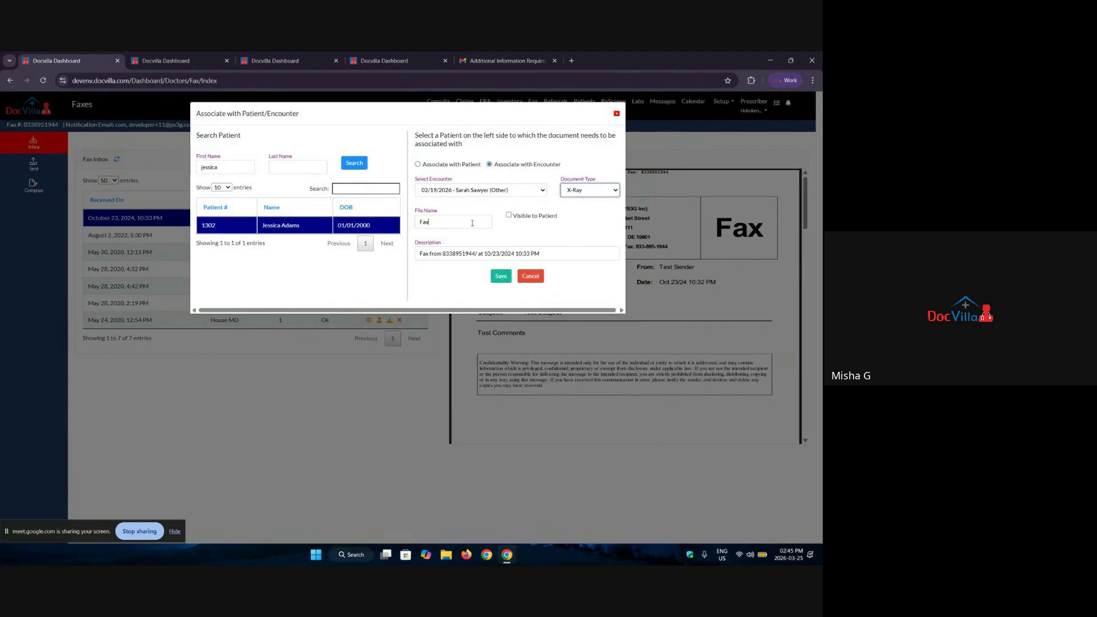
double_click(422, 223)
type("che")
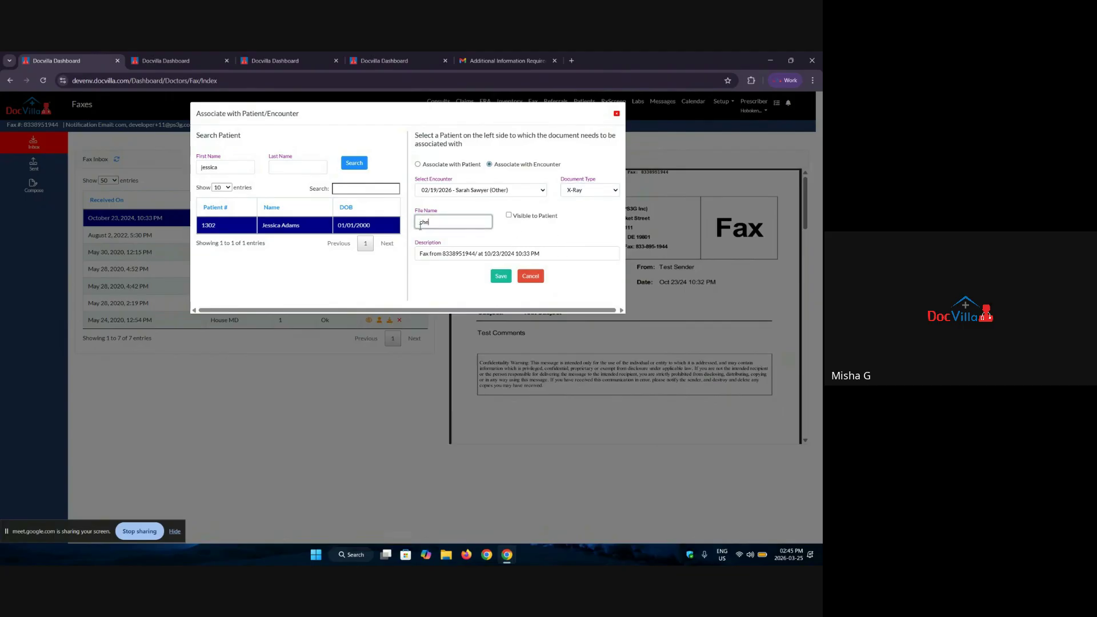
type("st xray")
triple_click(462, 263)
type("xra")
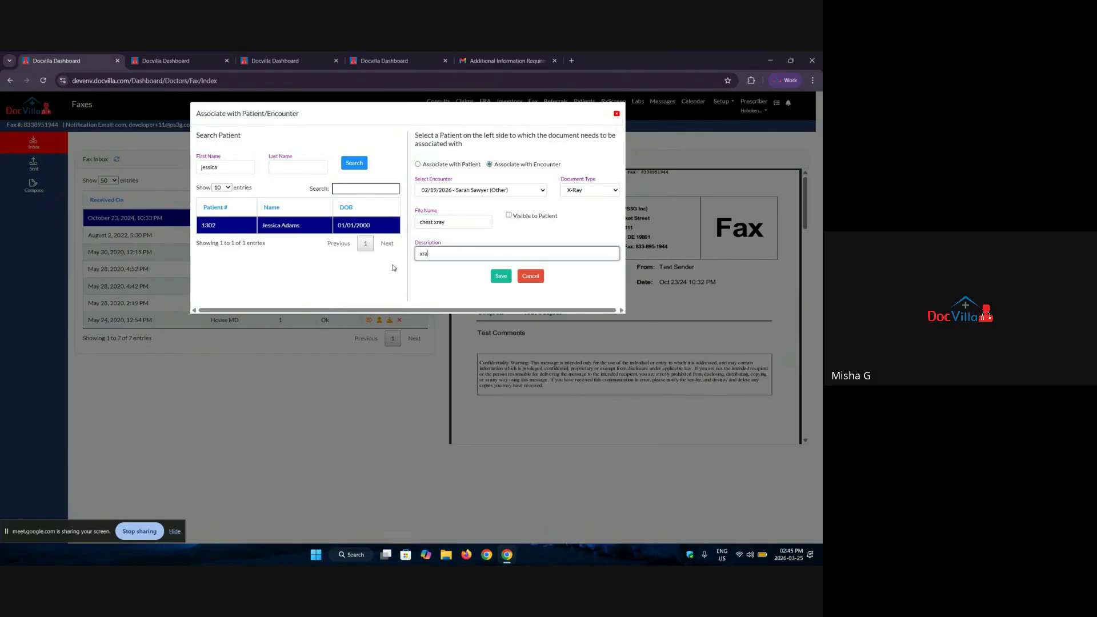
type("y done on marcg 25th")
key("BackSpace")
key("BackSpace")
key("BackSpace")
type("20")
Step: Toggle between patient-only and encounter attachment, close without saving, and go to the Referrals inbox
left_click(419, 165)
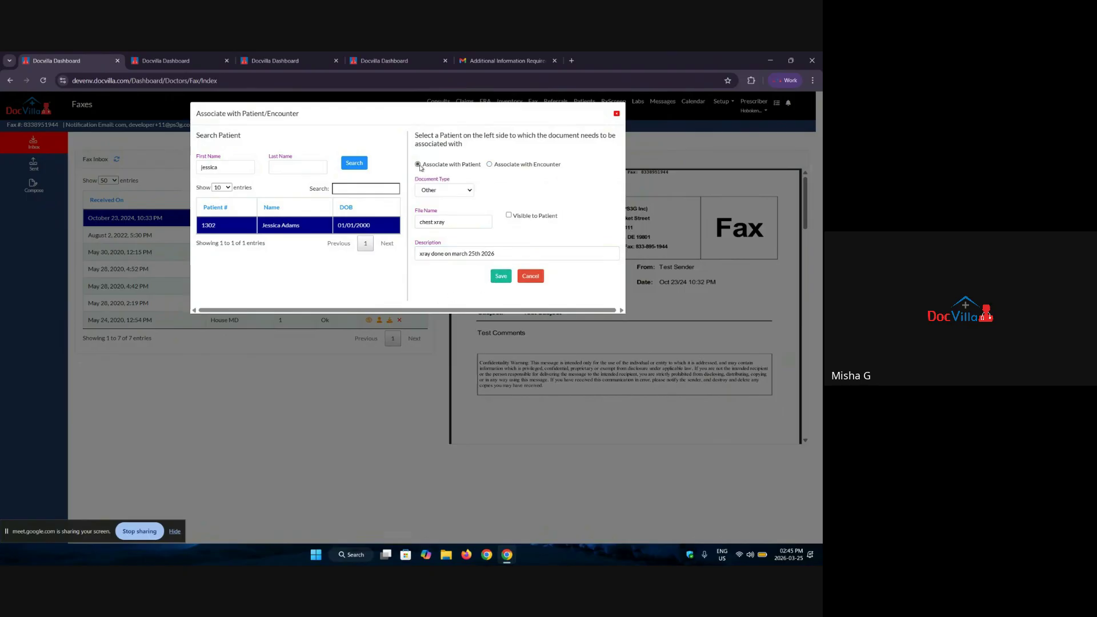
left_click(454, 190)
left_click(545, 167)
left_click(545, 165)
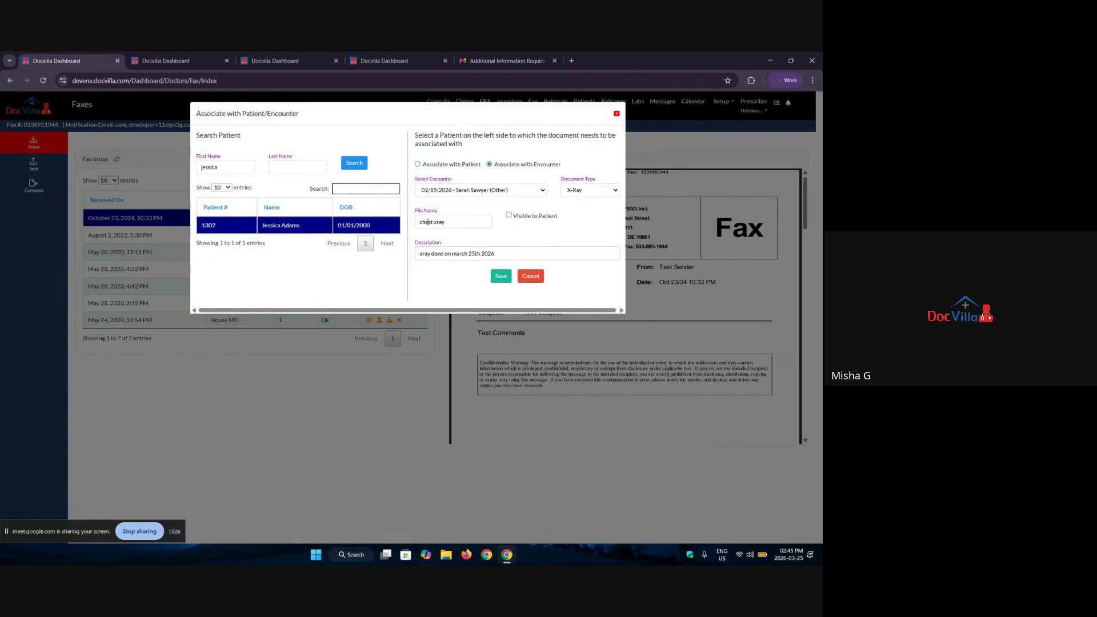
left_click(465, 167)
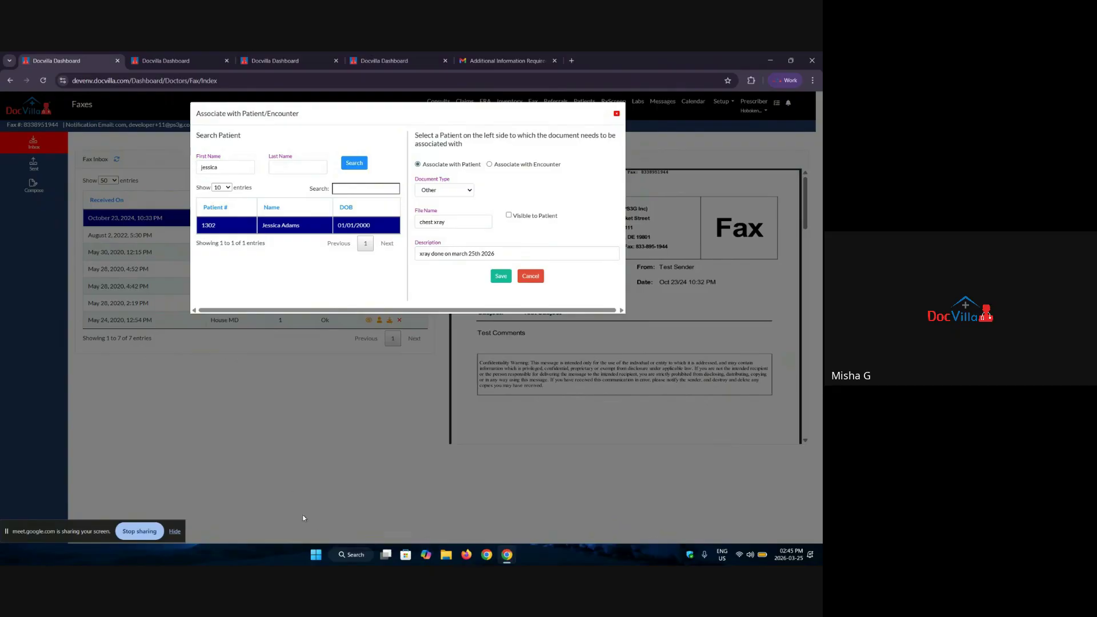
left_click(617, 114)
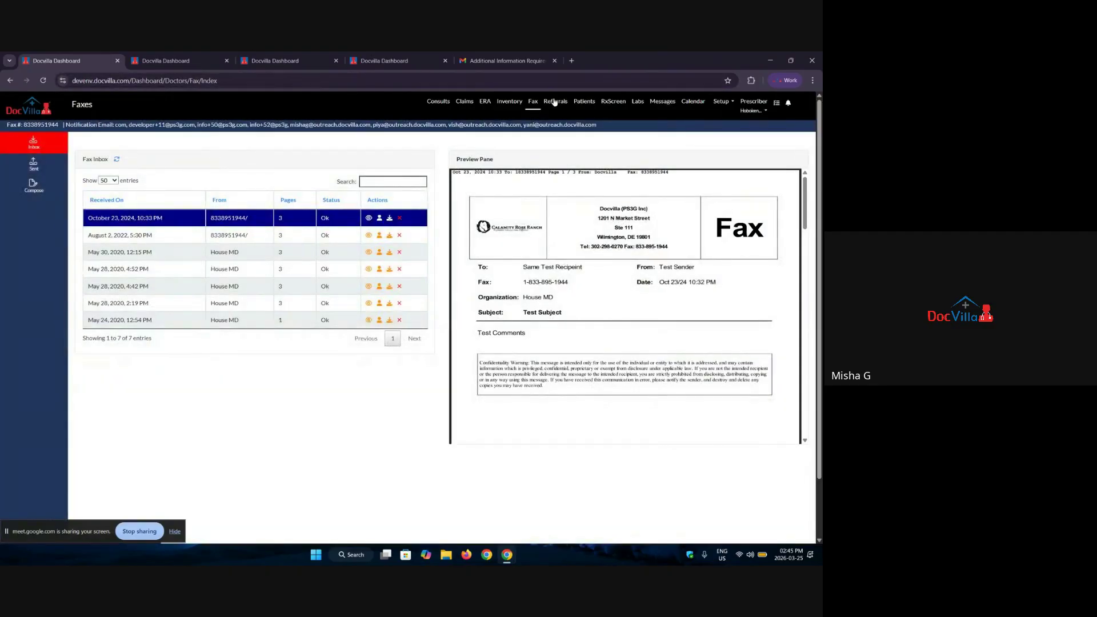
left_click(554, 101)
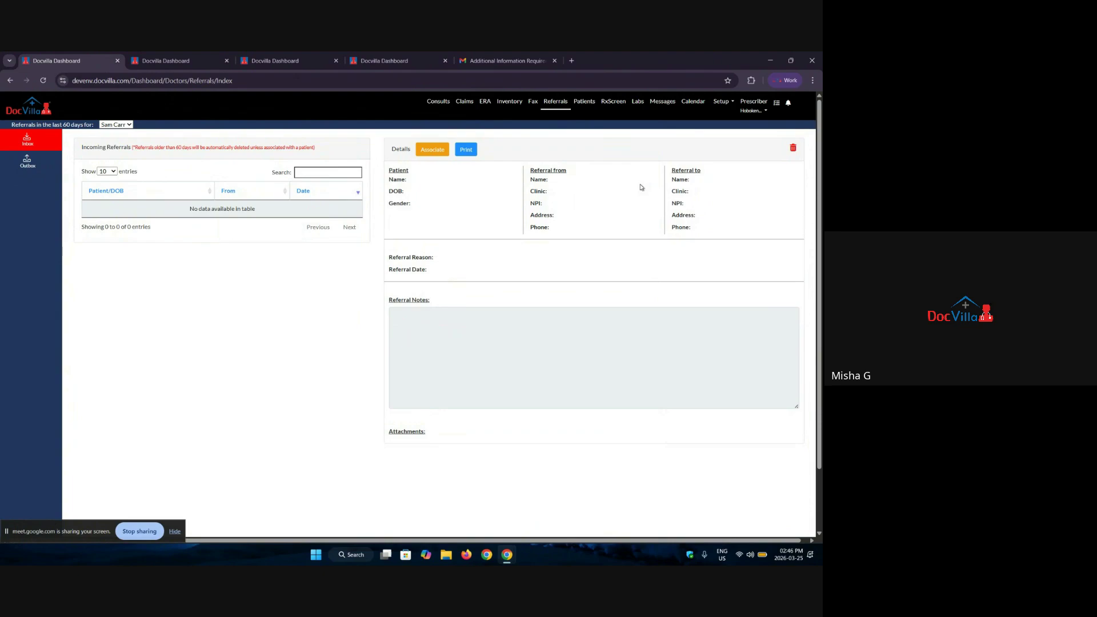
Step: Go from the empty Referrals inbox to the Search Patients list
left_click(591, 102)
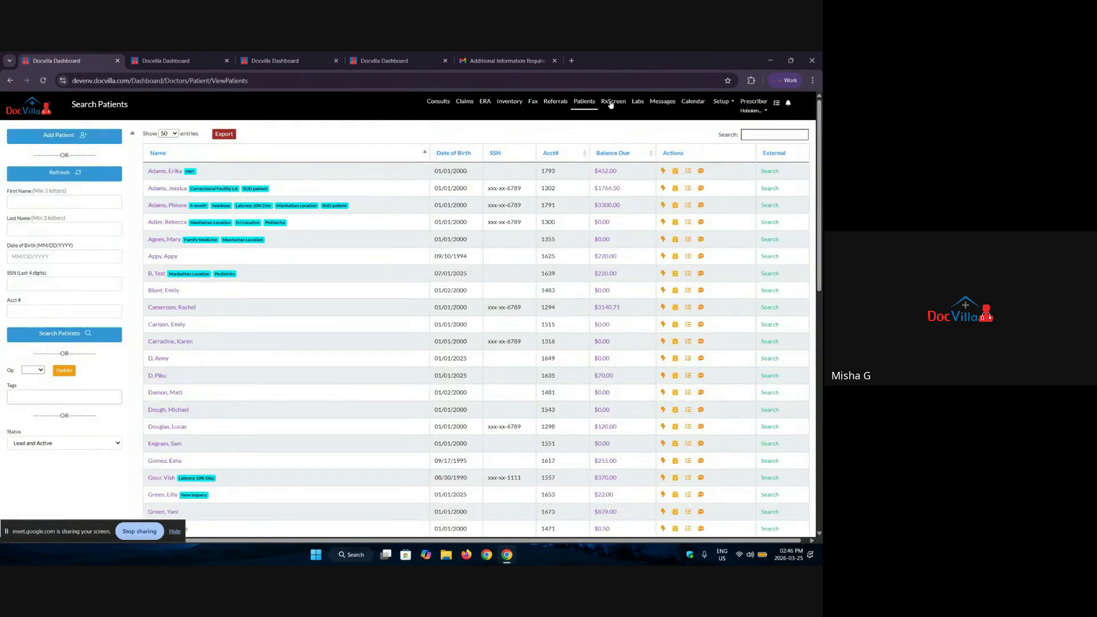
Step: Filter the patient table by one patient's first name, then go to the Messages page
left_click(759, 137)
type("test")
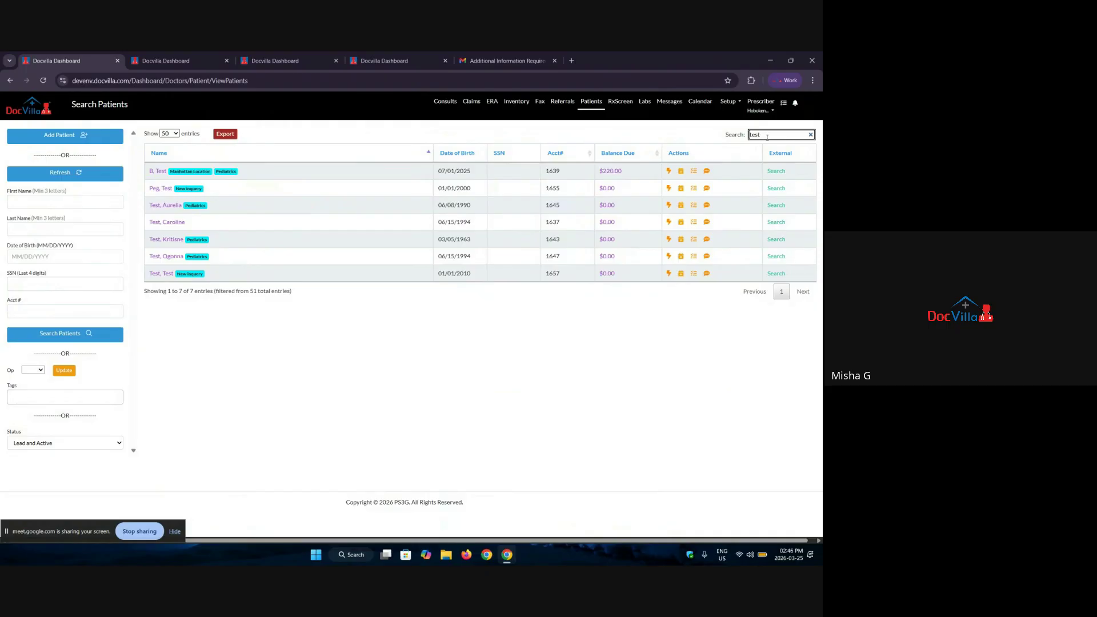
left_click_drag(768, 137, 719, 144)
type("phiona")
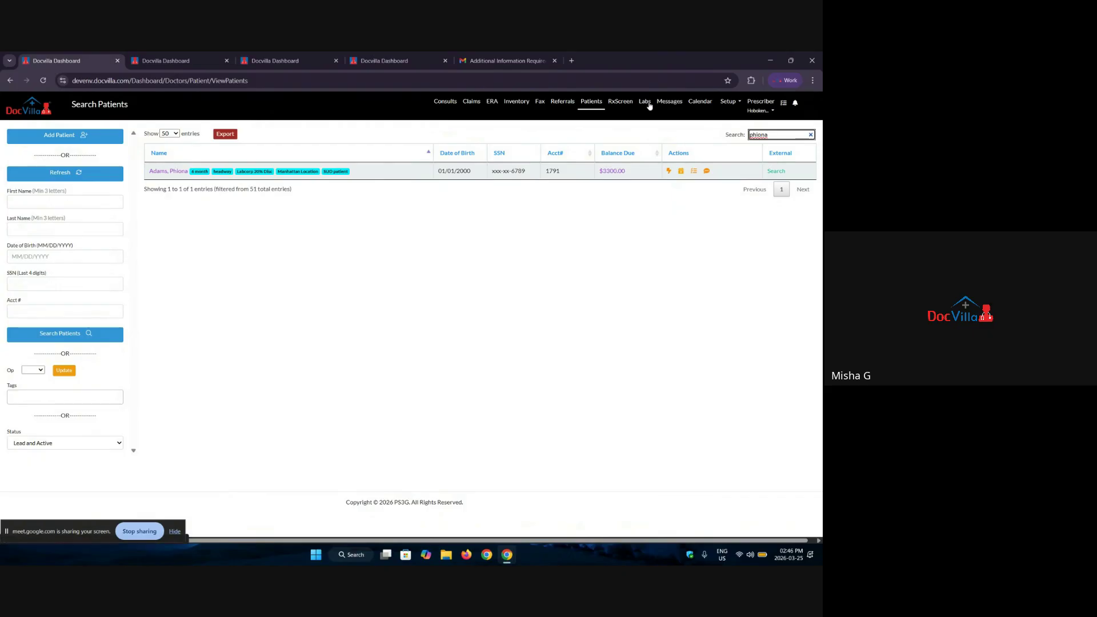
left_click(672, 104)
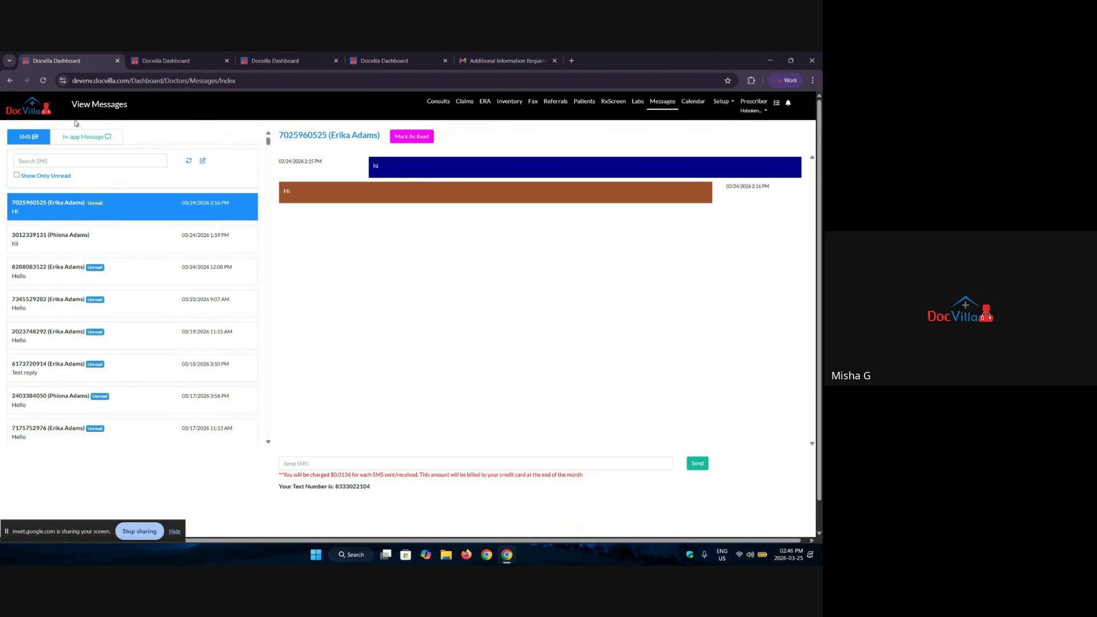
Step: Open the in-app message conversation with the house biller
left_click(78, 139)
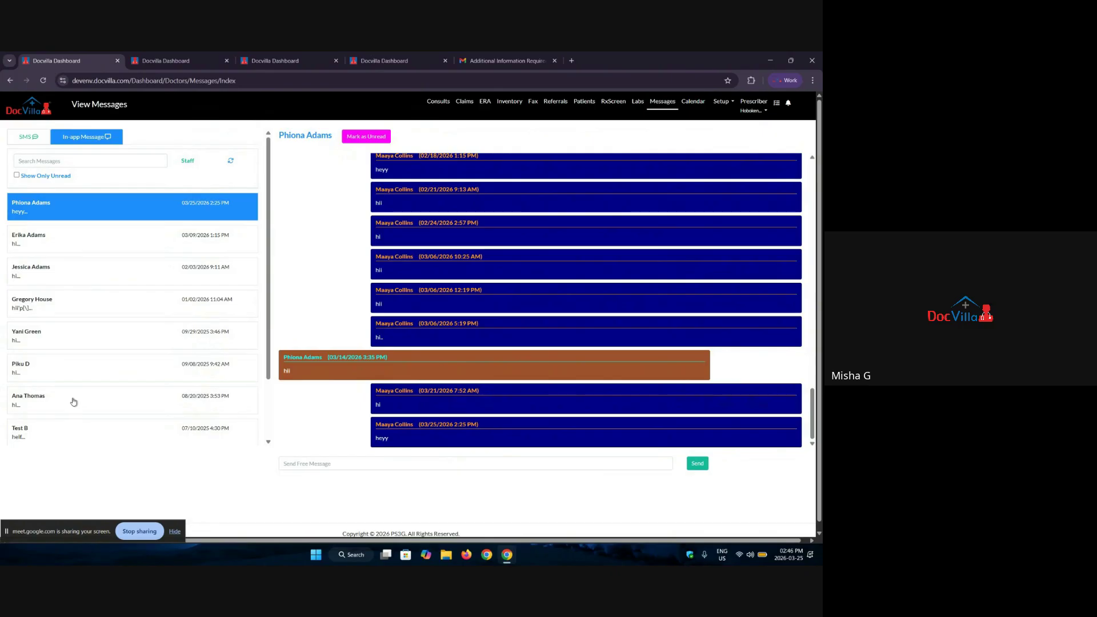
left_click(189, 162)
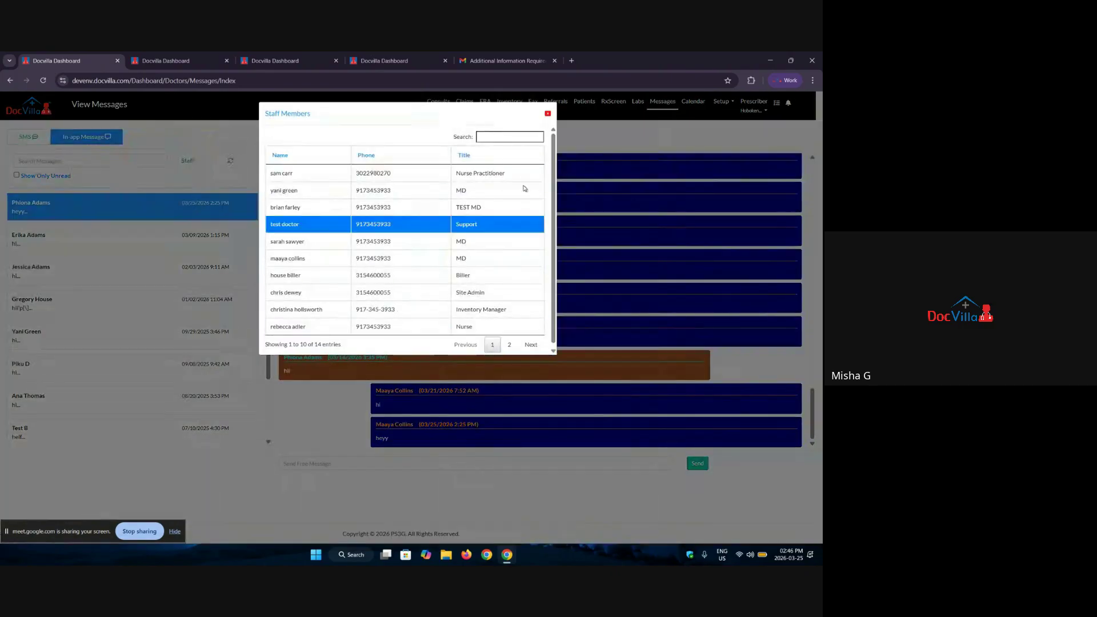
left_click(475, 276)
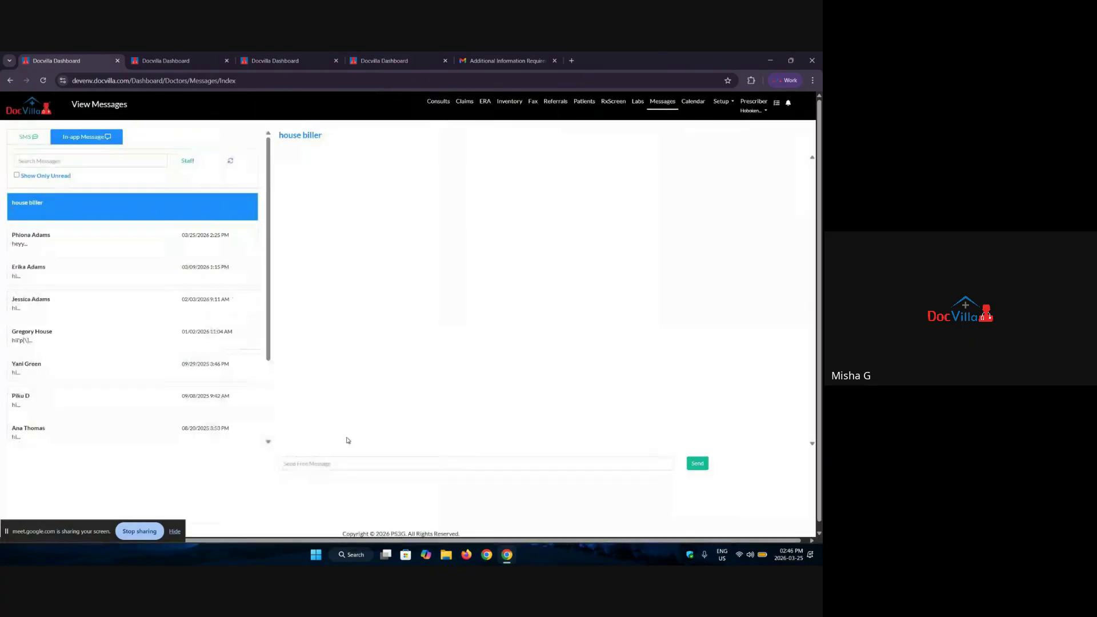
Step: Draft a message asking the house biller to submit the claims, then delete it and go to the Calendar
left_click(361, 466)
type("He")
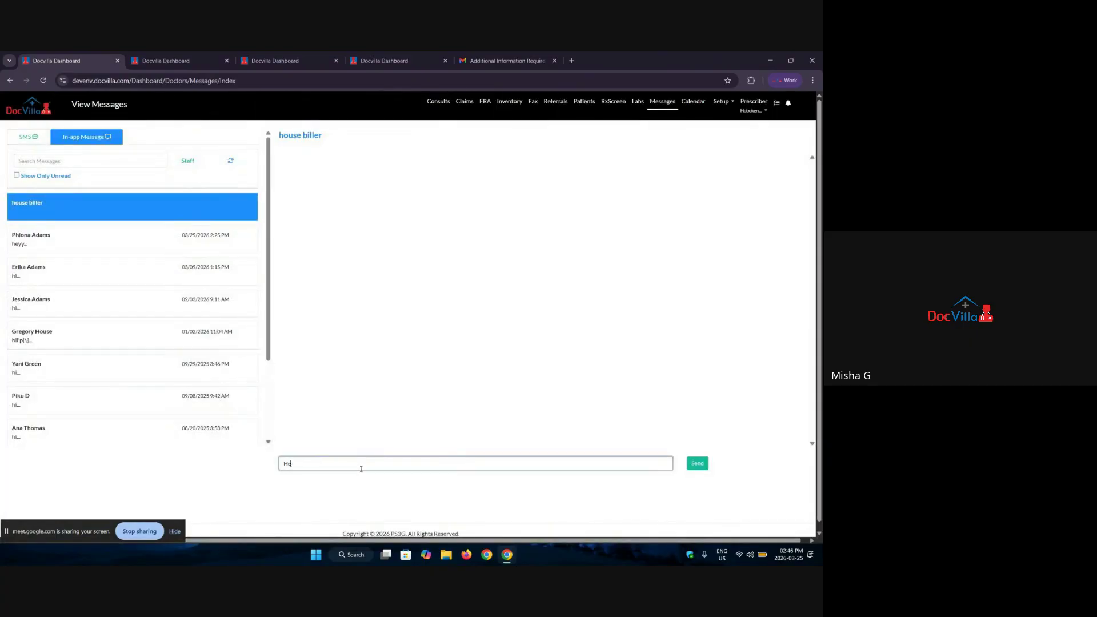
type("y house biller, I want to")
key("BackSpace")
type("you to submit the claims.")
key("ctrl+a")
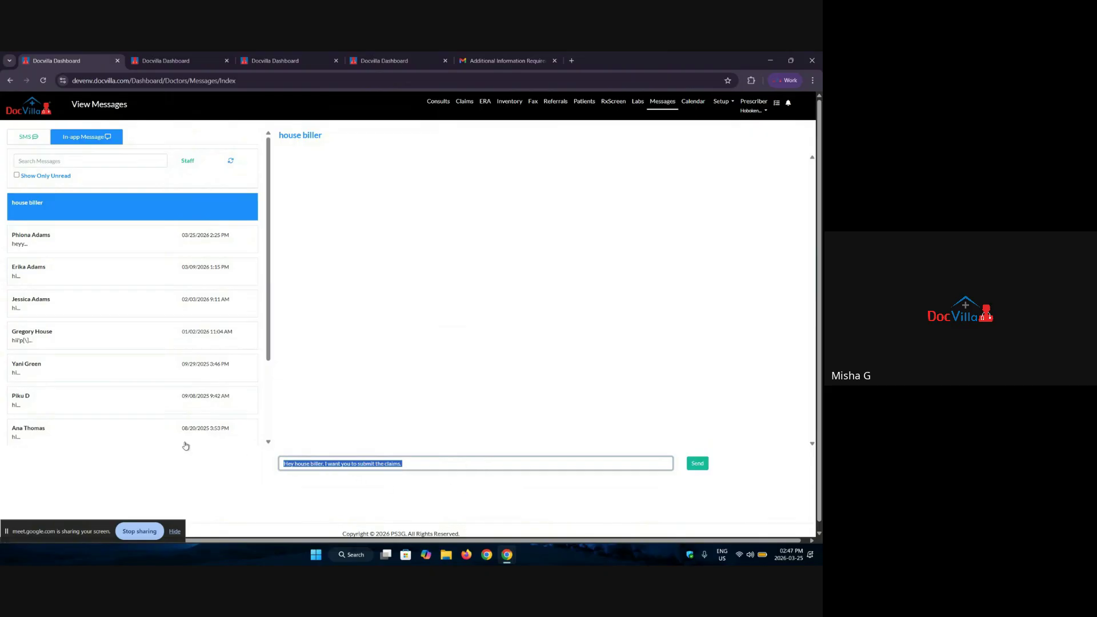
key("BackSpace")
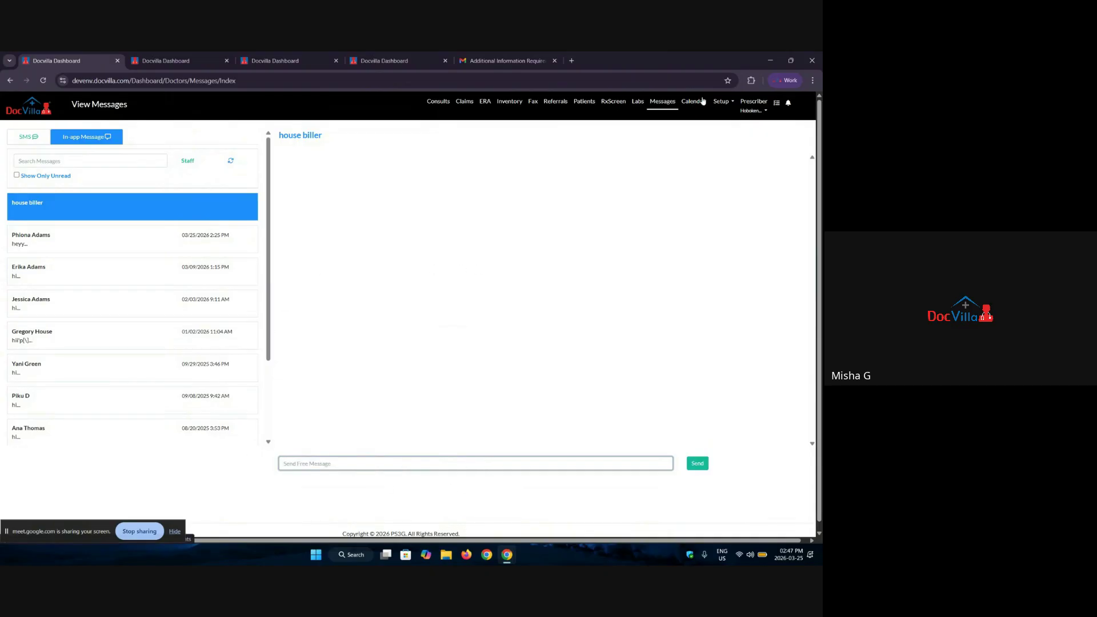
left_click(700, 101)
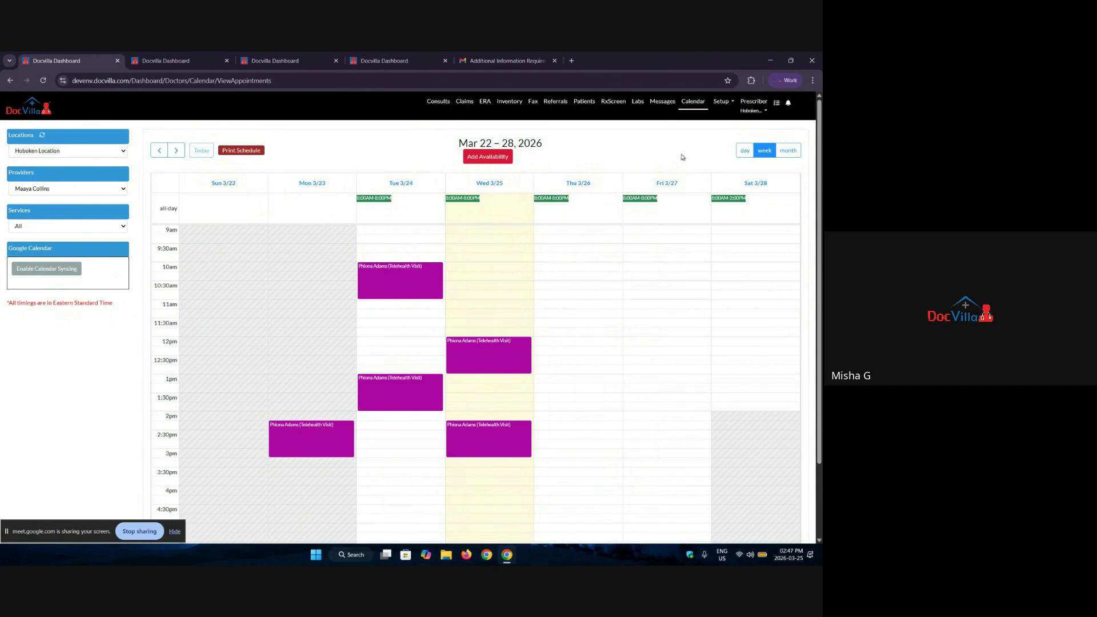
Step: Open Setup > Enc Setup and skim the SOAP, Review of Systems and CC/HPI/PP custom template panels
left_click(752, 106)
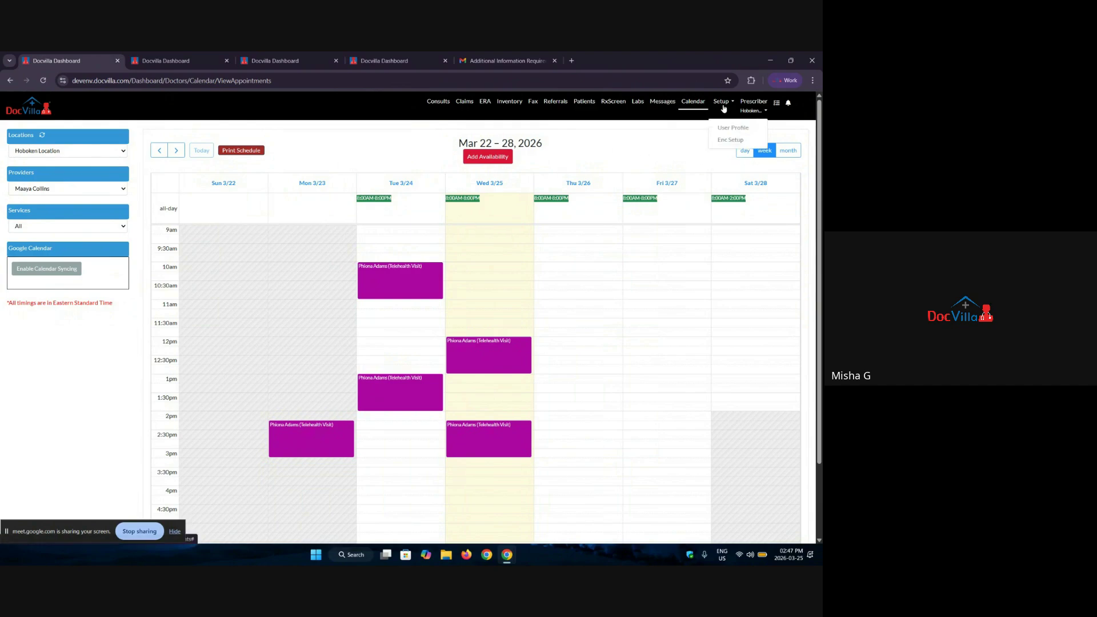
left_click(729, 141)
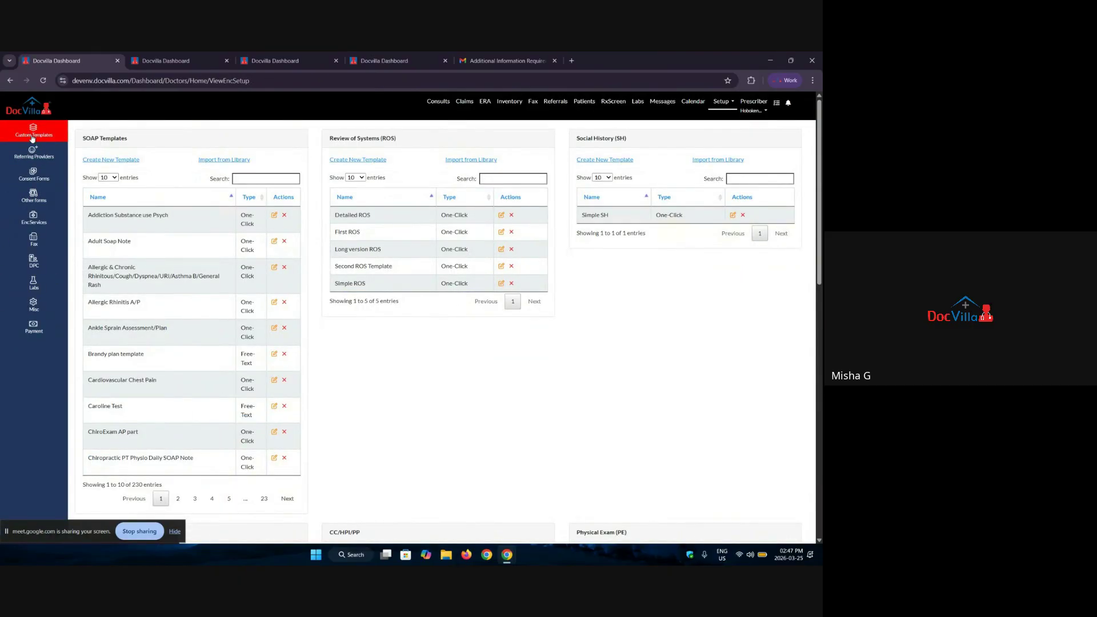
left_click_drag(83, 141, 218, 147)
left_click_drag(382, 139, 329, 139)
left_click_drag(623, 138, 577, 138)
scroll(153, 304, "down", 4)
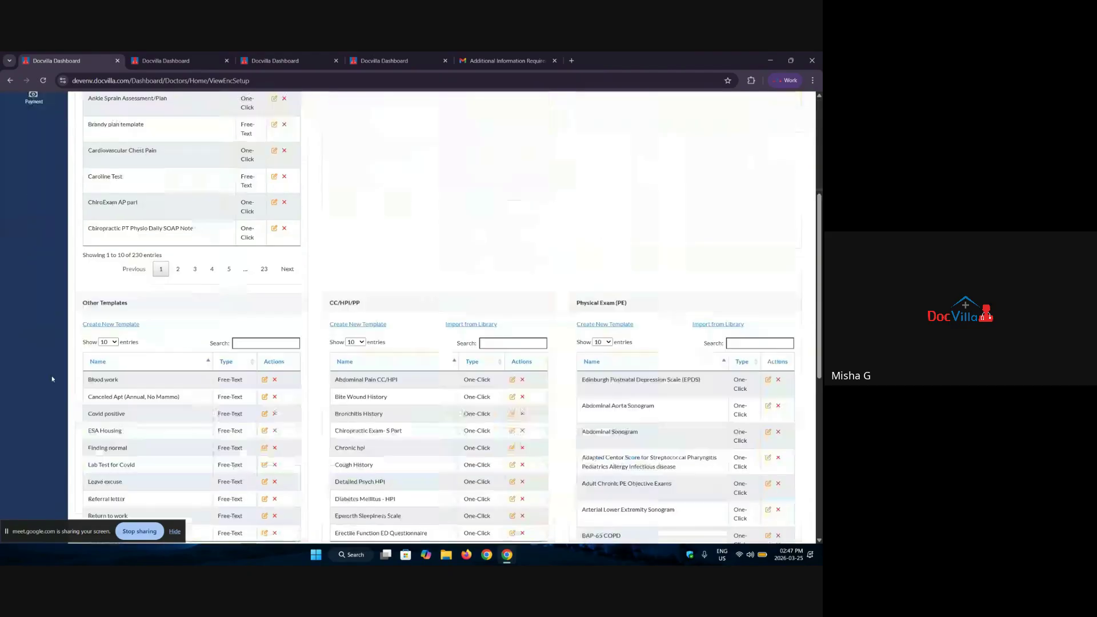
left_click_drag(82, 302, 153, 303)
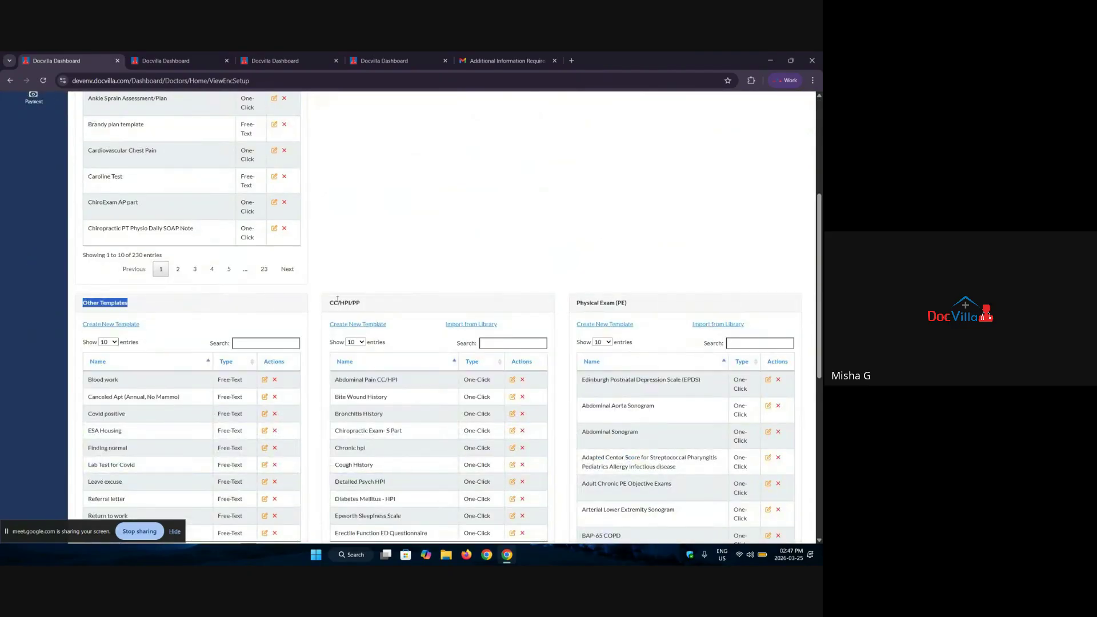
left_click_drag(329, 303, 512, 294)
left_click(661, 305)
left_click_drag(618, 305, 482, 294)
left_click(490, 242)
scroll(363, 247, "up", 4)
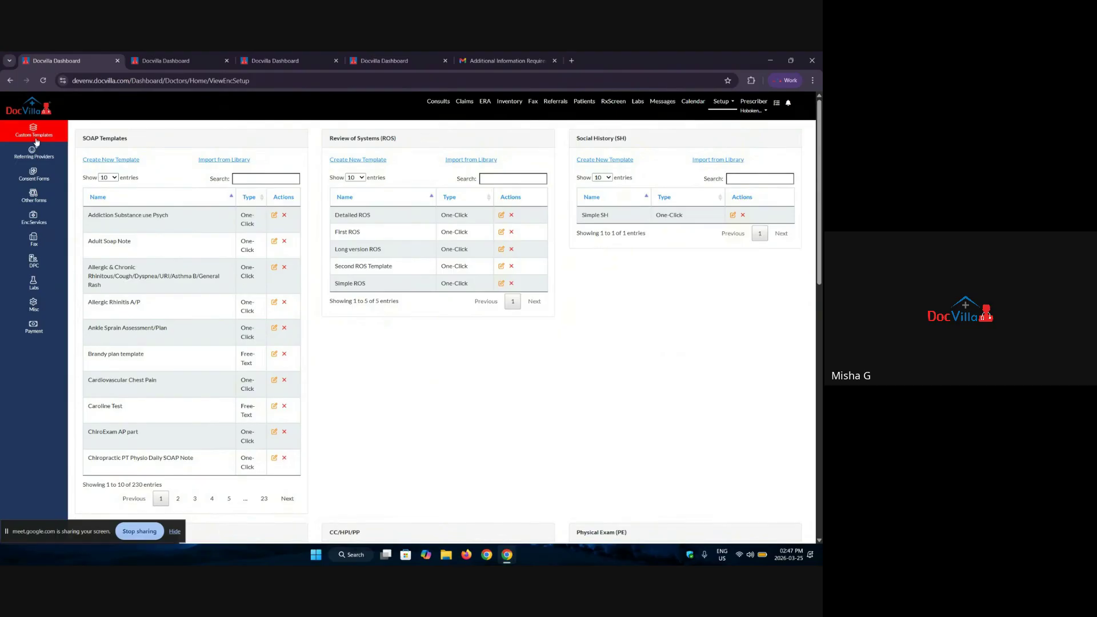
Step: In Consent Forms setup, add the Additional Testing form from DocVilla Available Forms
left_click(37, 172)
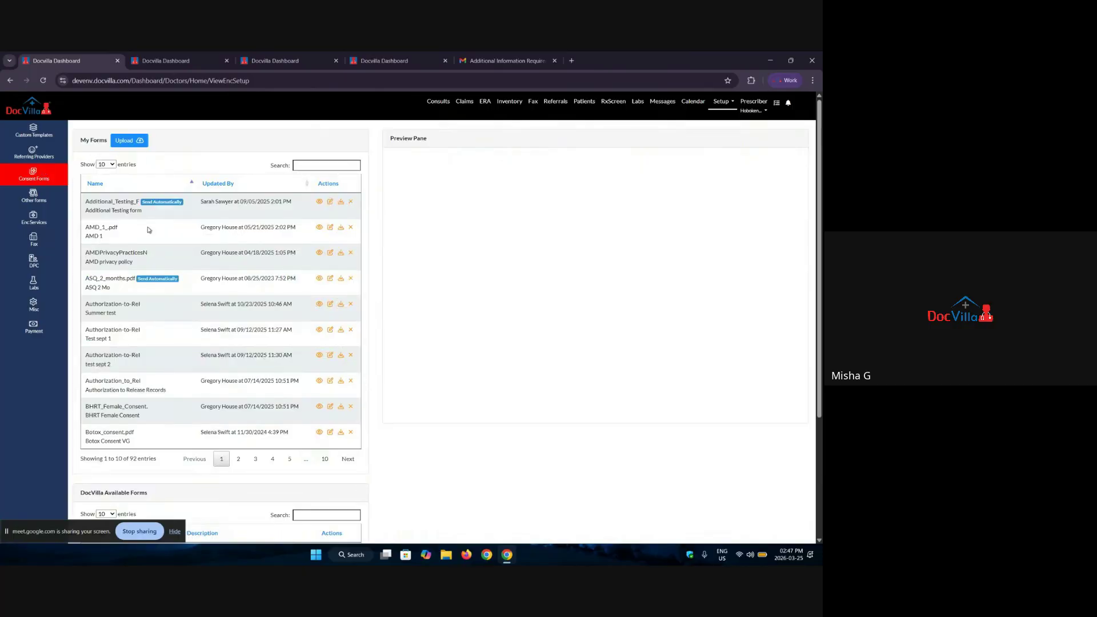
scroll(166, 260, "down", 3)
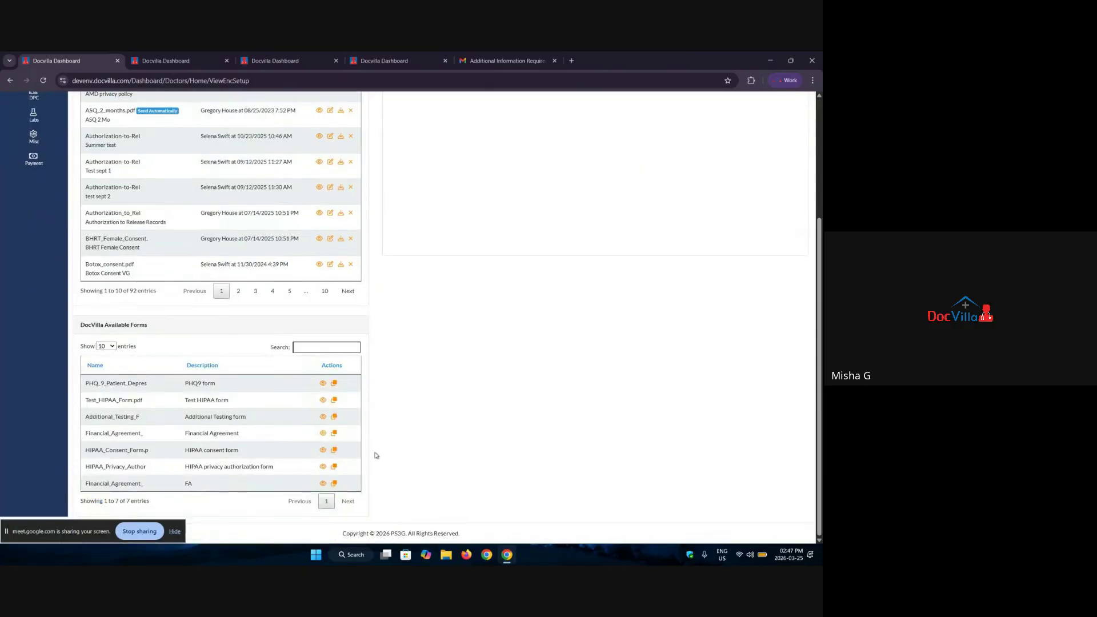
left_click(335, 417)
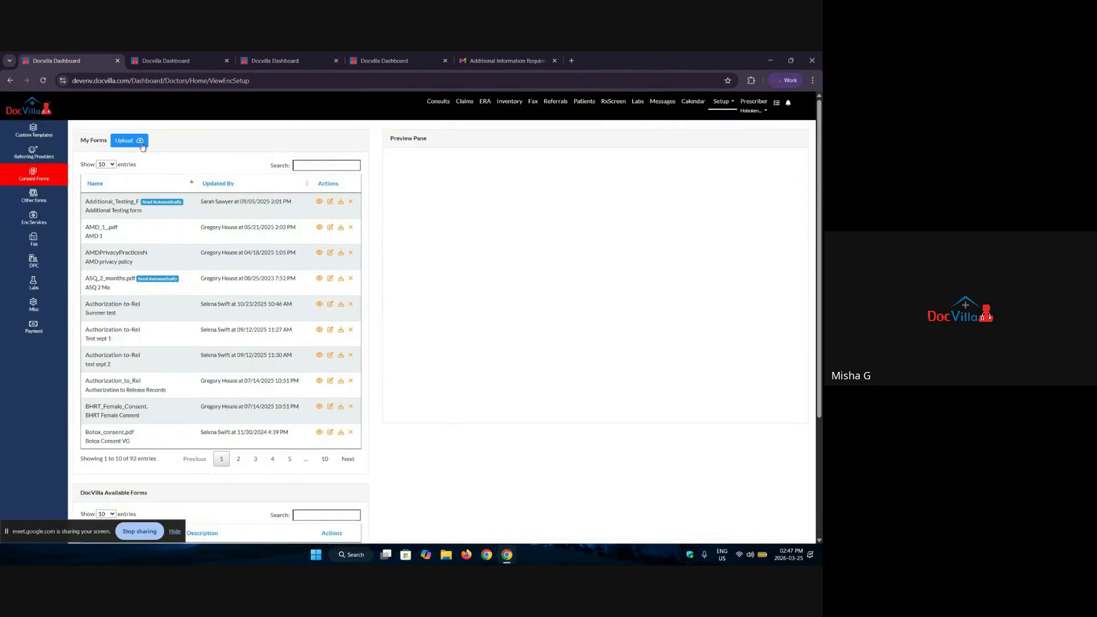
Step: Review the Adobe PDF requirement for uploading a new form, cancel, and return to Patients
left_click(139, 143)
left_click_drag(337, 136, 379, 148)
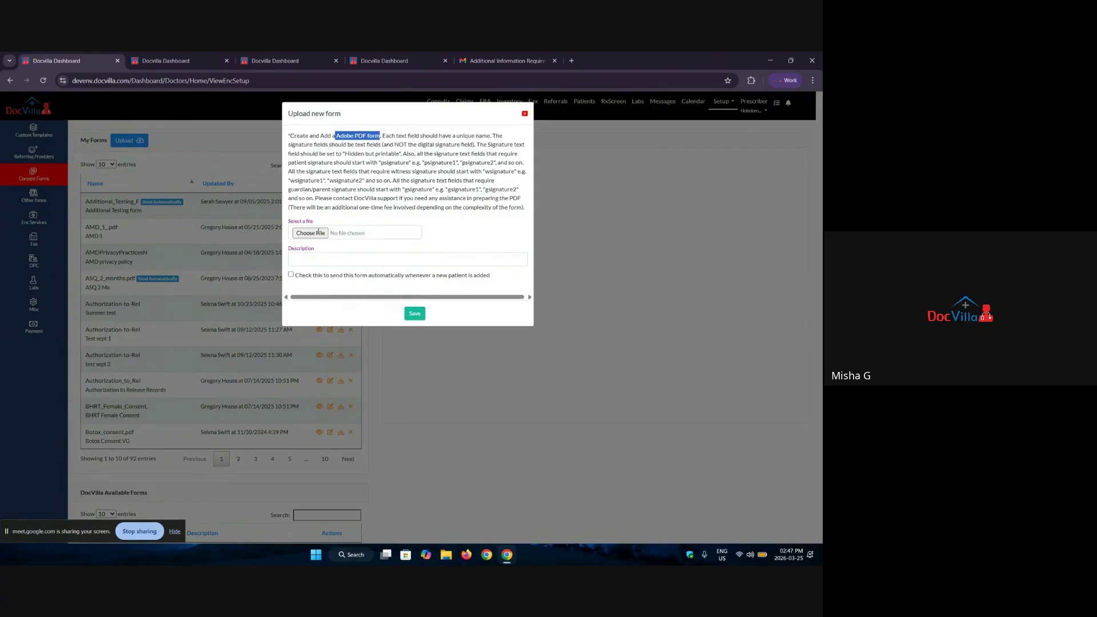
left_click(524, 113)
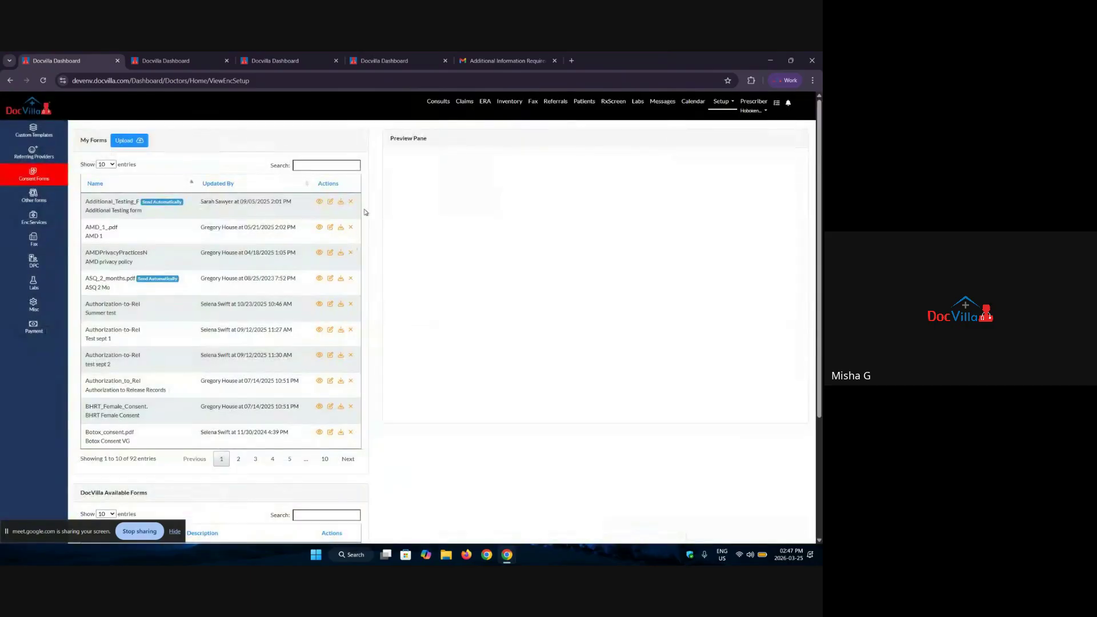
left_click(578, 105)
Step: Open the searched patient's profile and filter their available forms by 'hip'
left_click(747, 137)
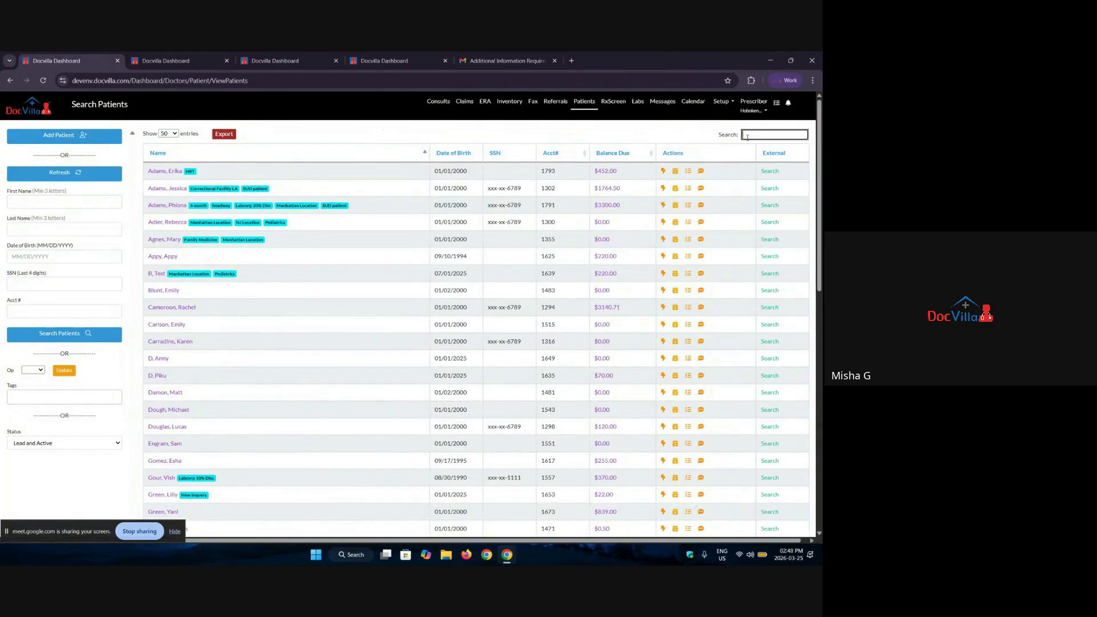
type("phiona")
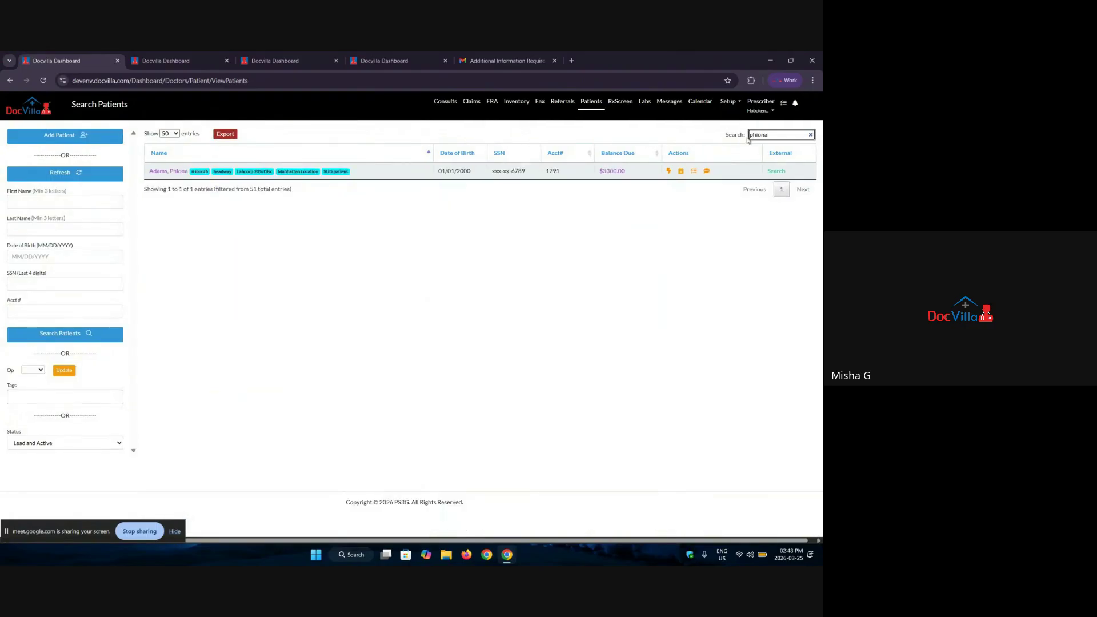
left_click(179, 172)
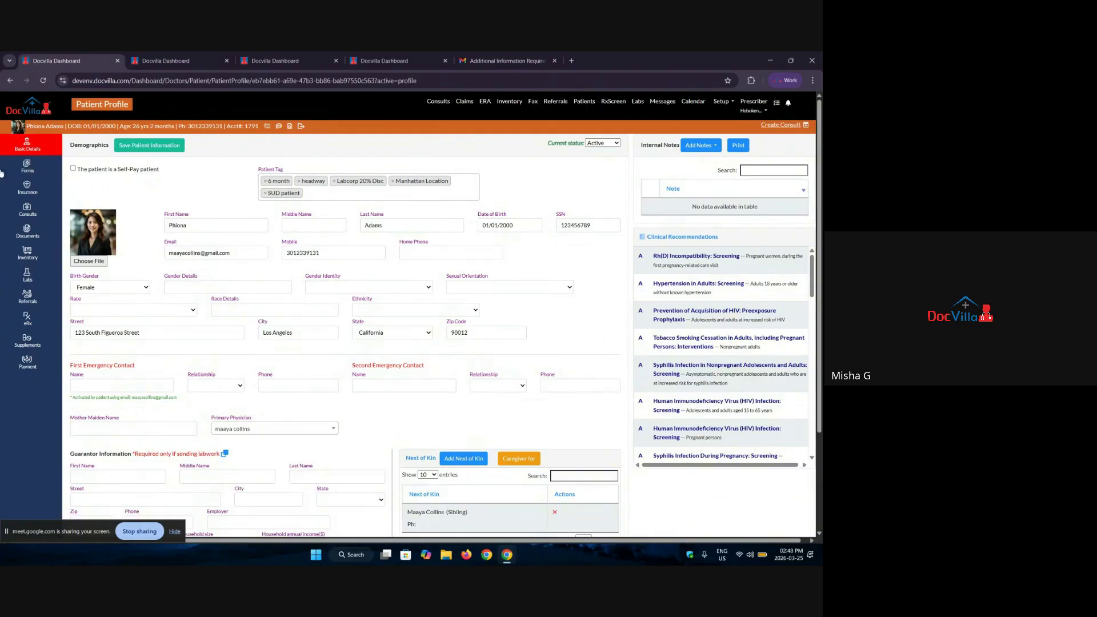
left_click(32, 172)
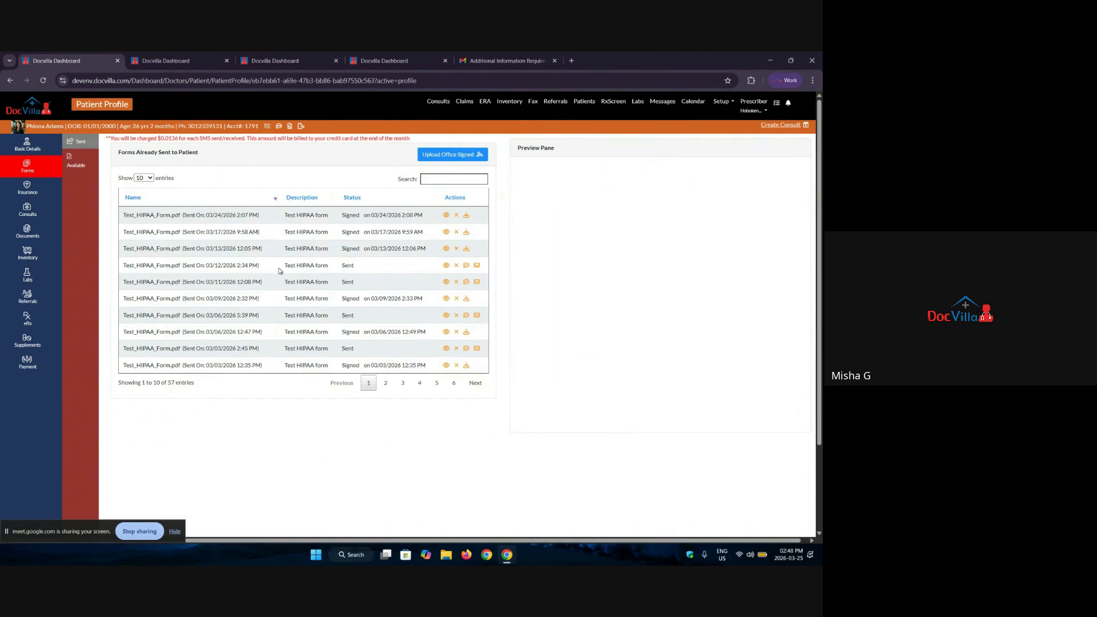
left_click(75, 164)
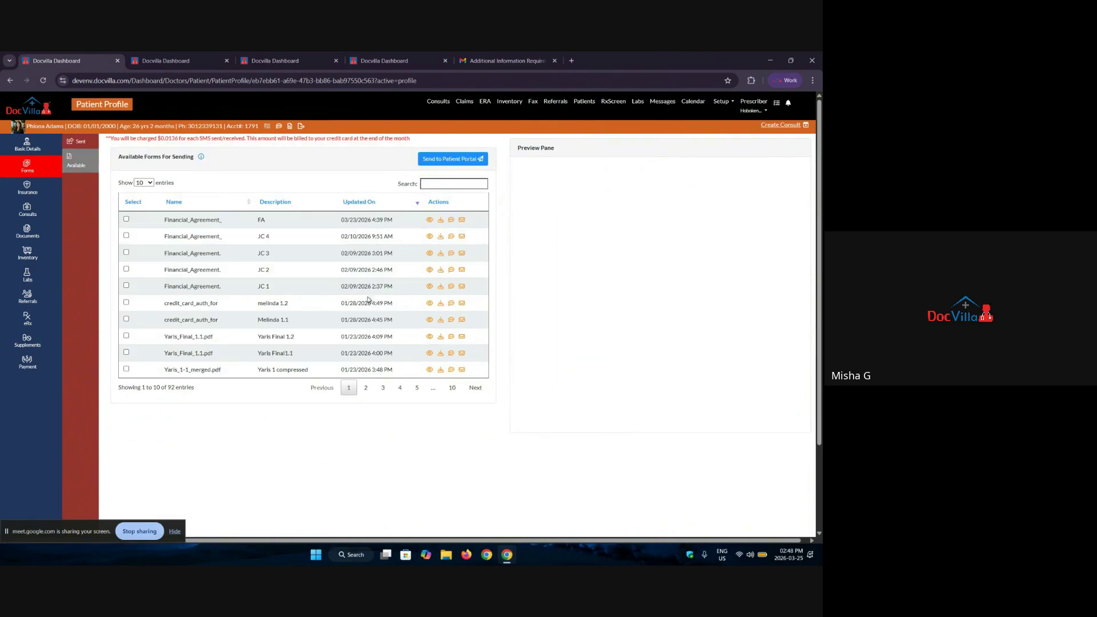
left_click(465, 182)
type("hipaa")
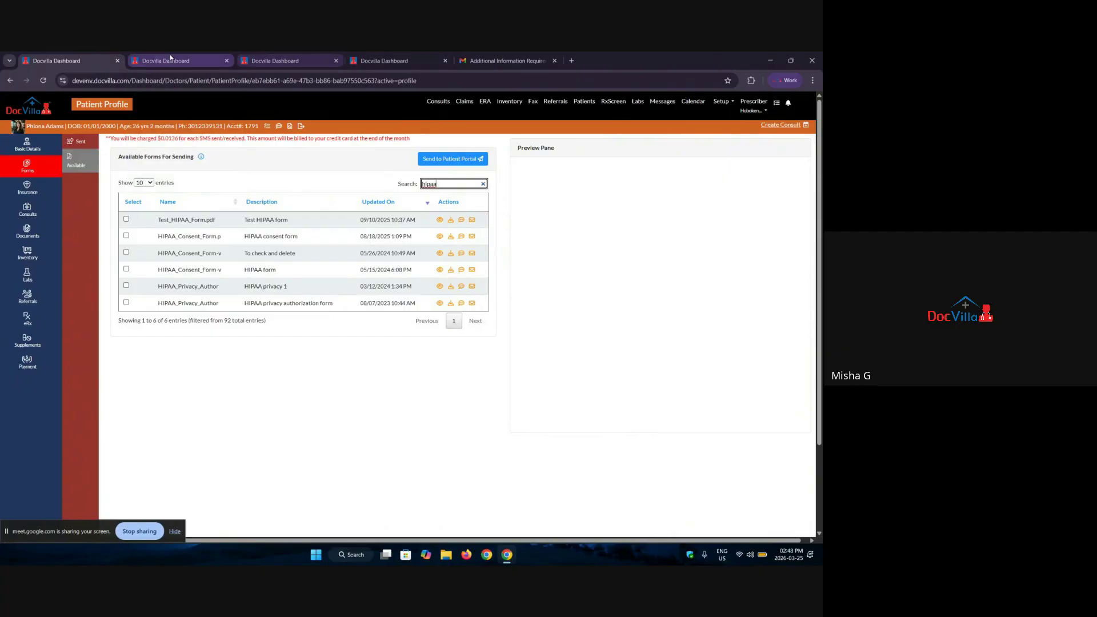
Step: Close the three extra DocVilla browser tabs and return to the patient list
mouse_move(171, 58)
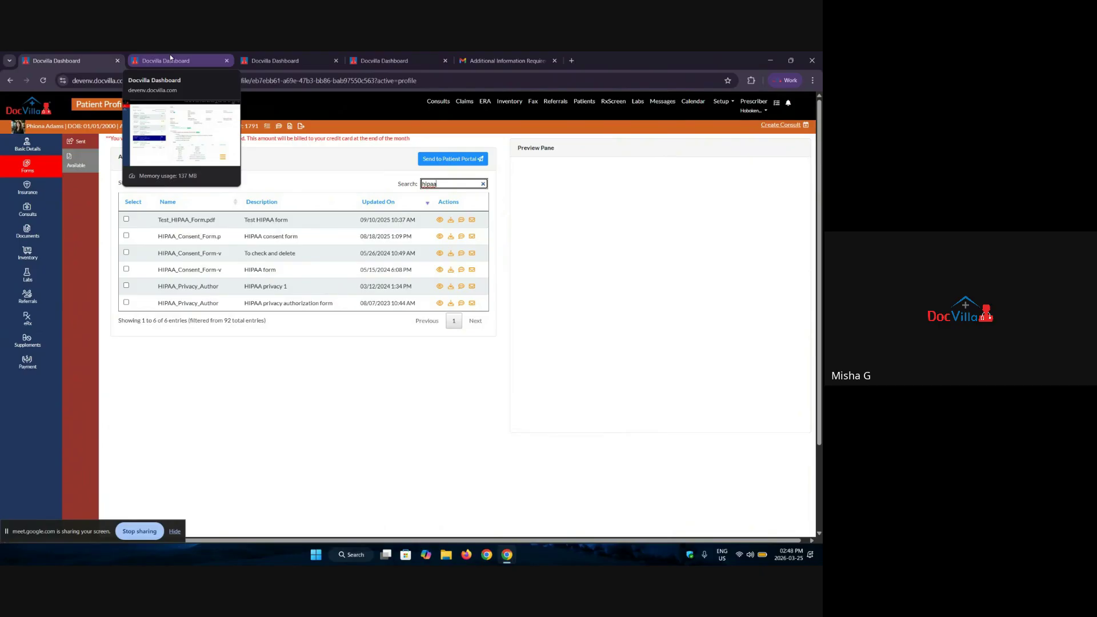
left_click(227, 60)
left_click(227, 60)
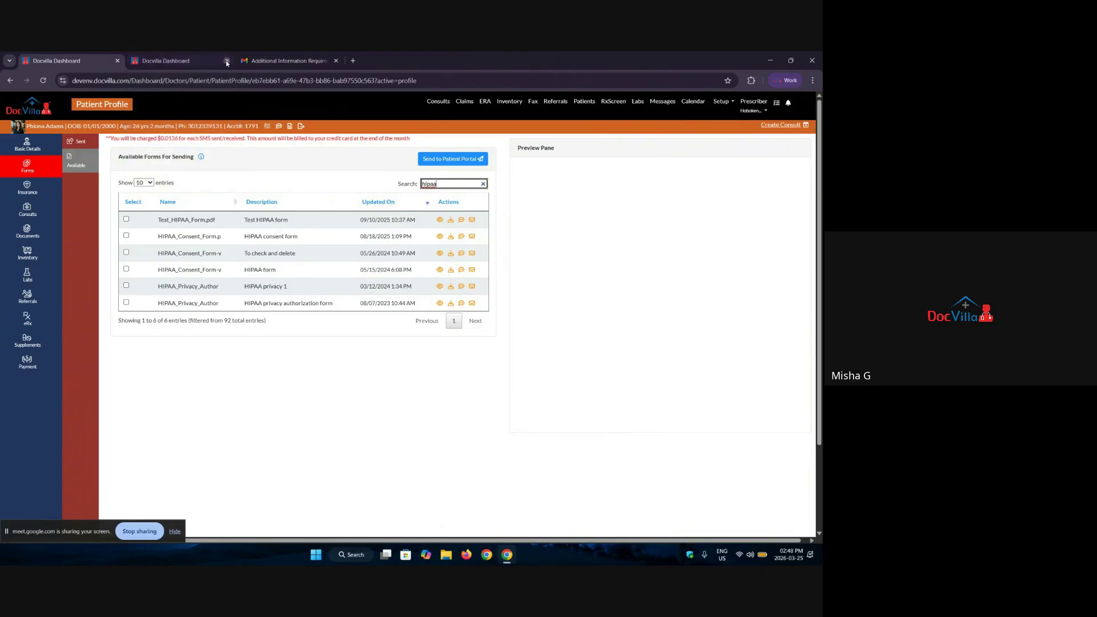
left_click(227, 61)
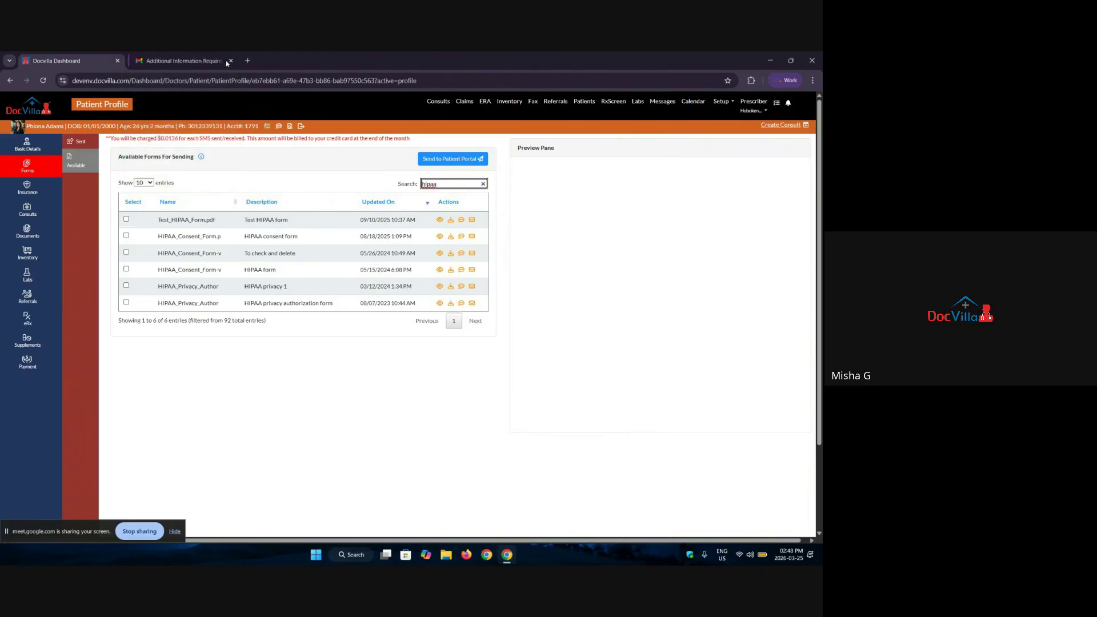
left_click(585, 102)
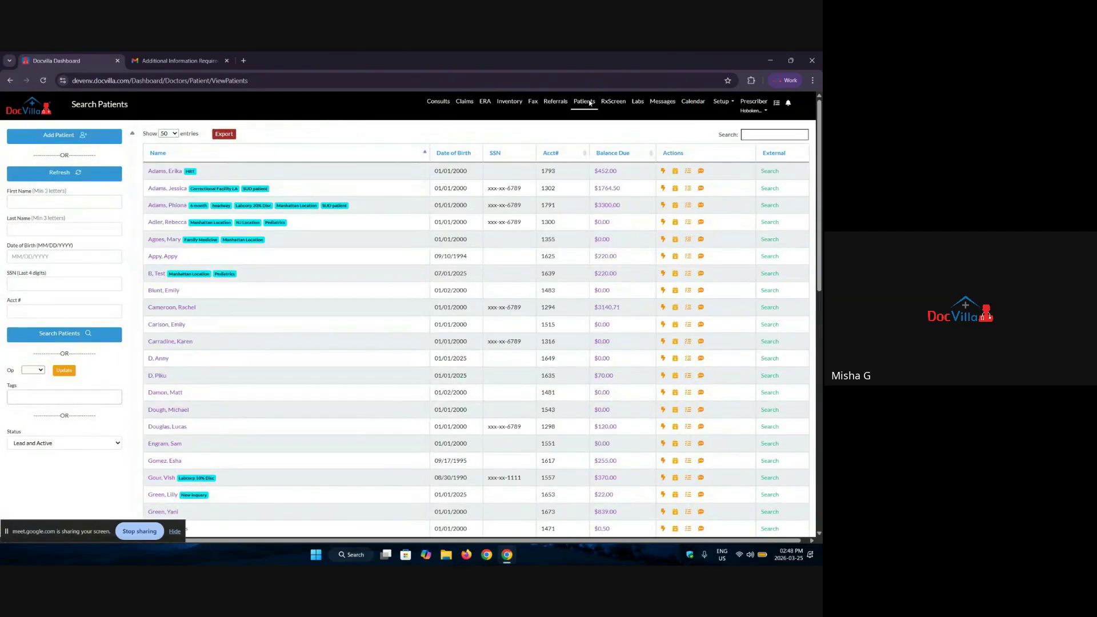